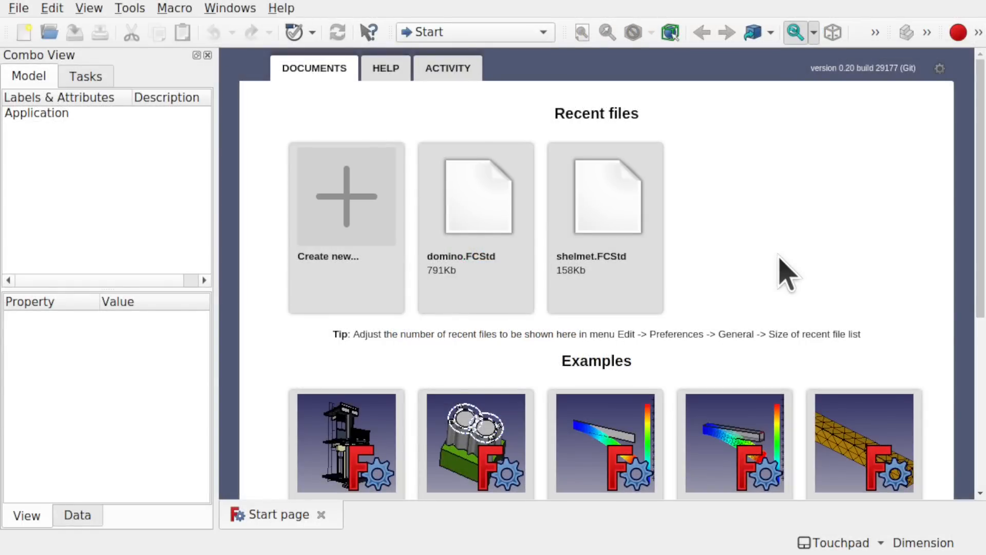
# Find the Assembly4 workbench in the Addon Manager using the filter "ass" and install it.
pyautogui.click(126, 10)
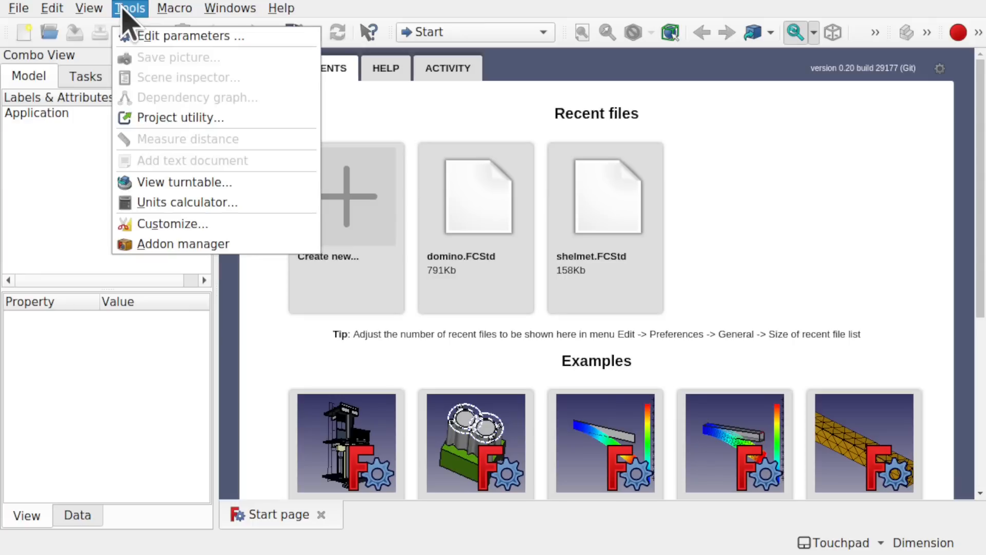
pyautogui.click(215, 245)
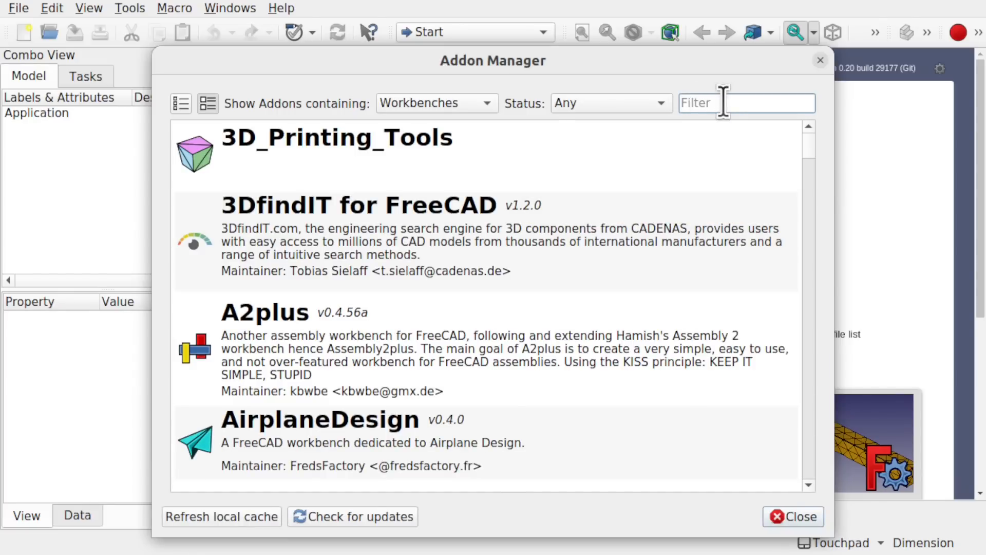
pyautogui.write('ass')
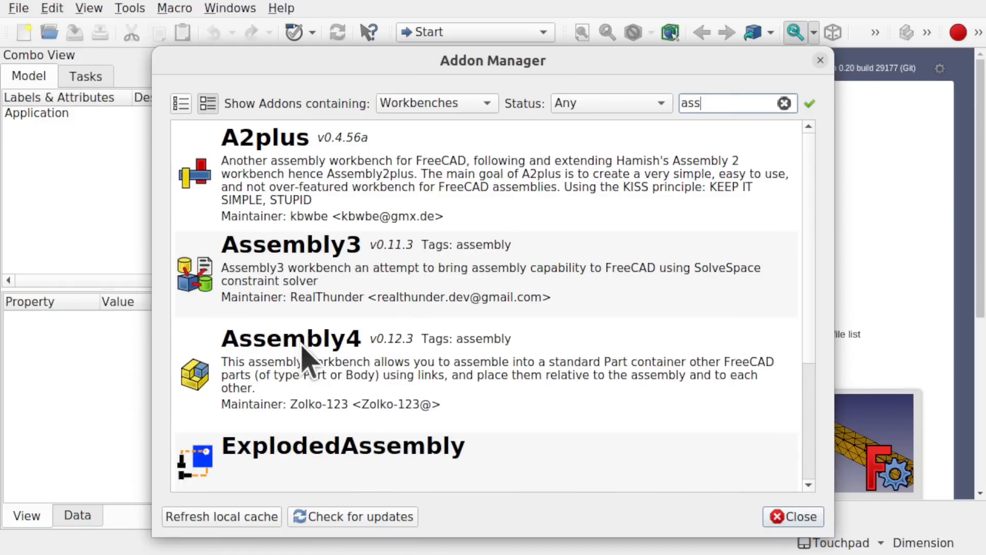
pyautogui.click(332, 363)
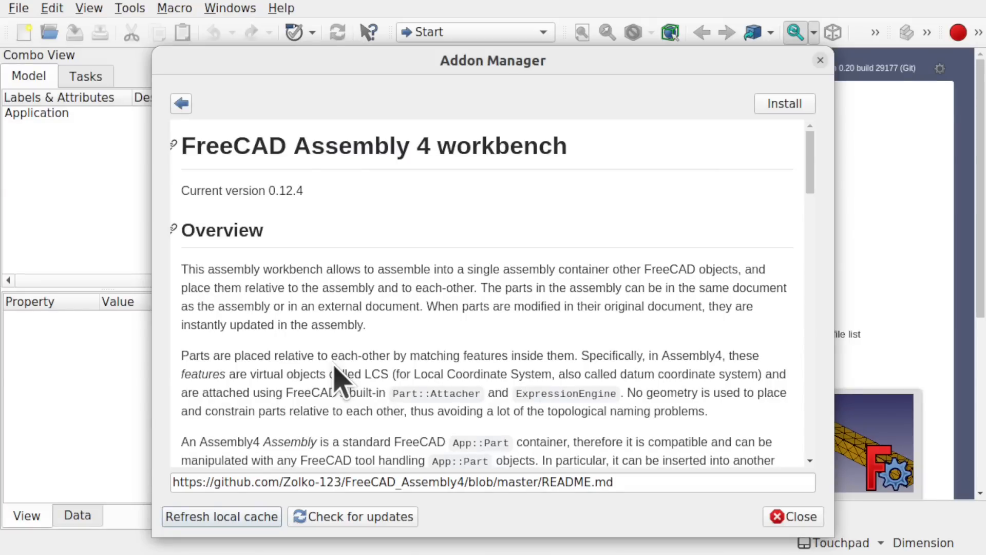
pyautogui.click(784, 107)
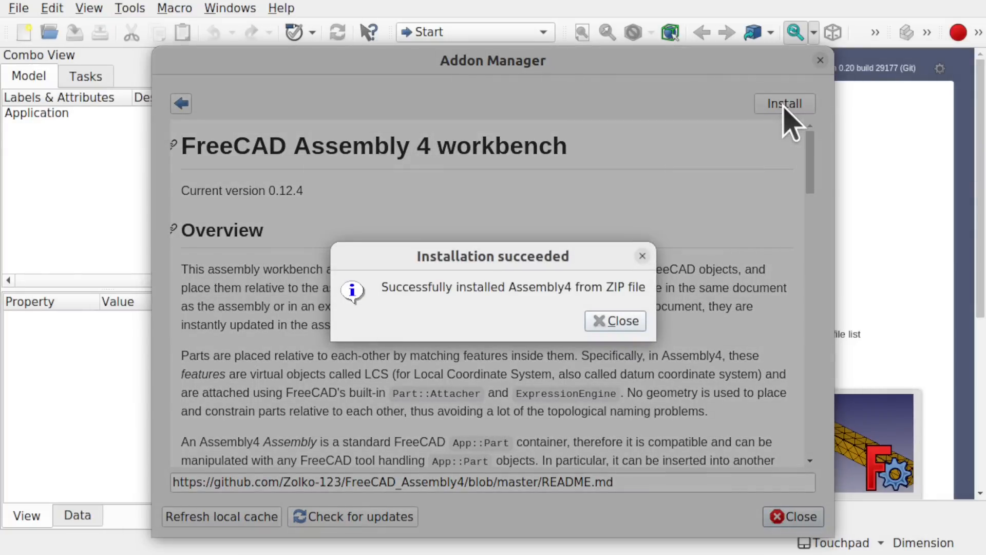
pyautogui.click(602, 321)
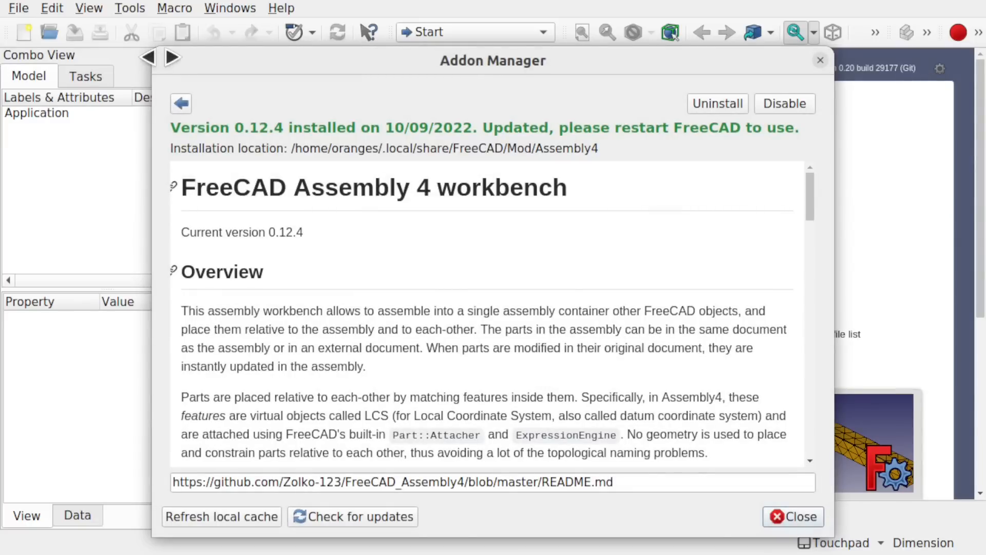
# Install the Fasteners Workbench from the Addon Manager using the filter "fas", and restart FreeCAD.
pyautogui.click(181, 103)
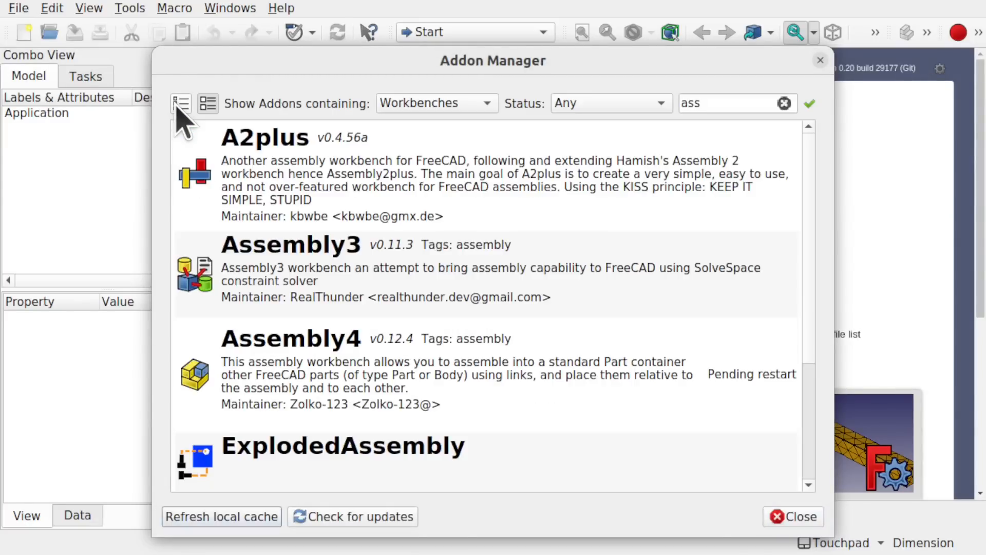
pyautogui.doubleClick(704, 102)
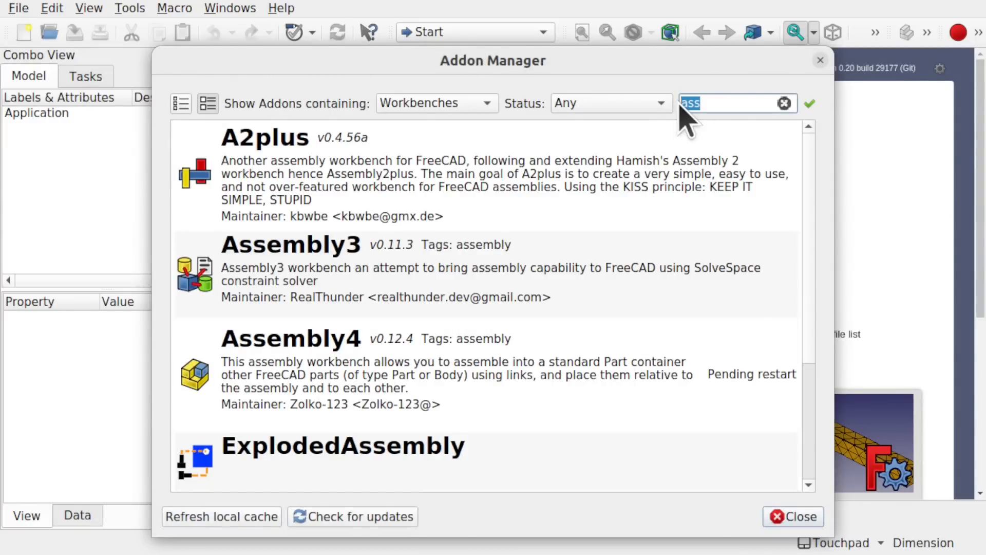
pyautogui.write('fas')
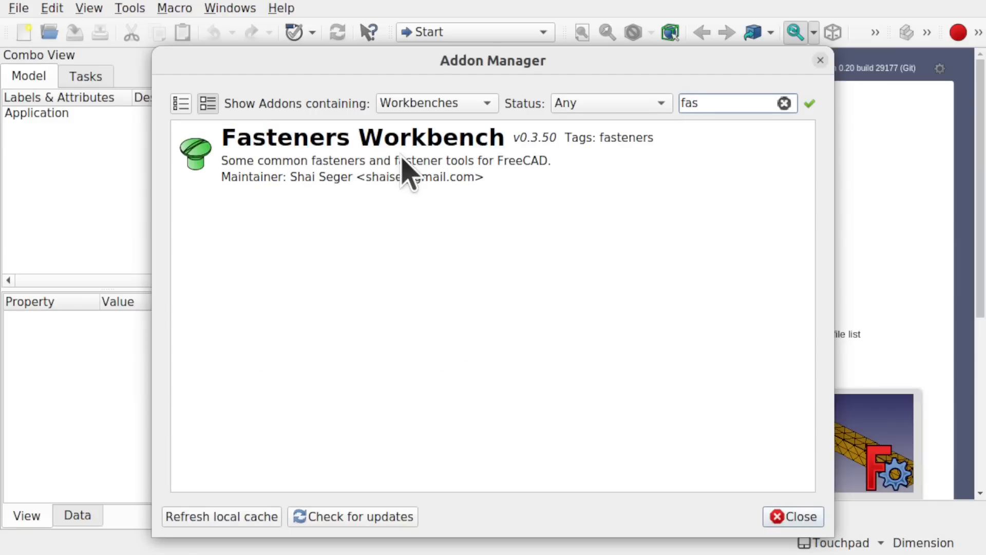
pyautogui.click(402, 160)
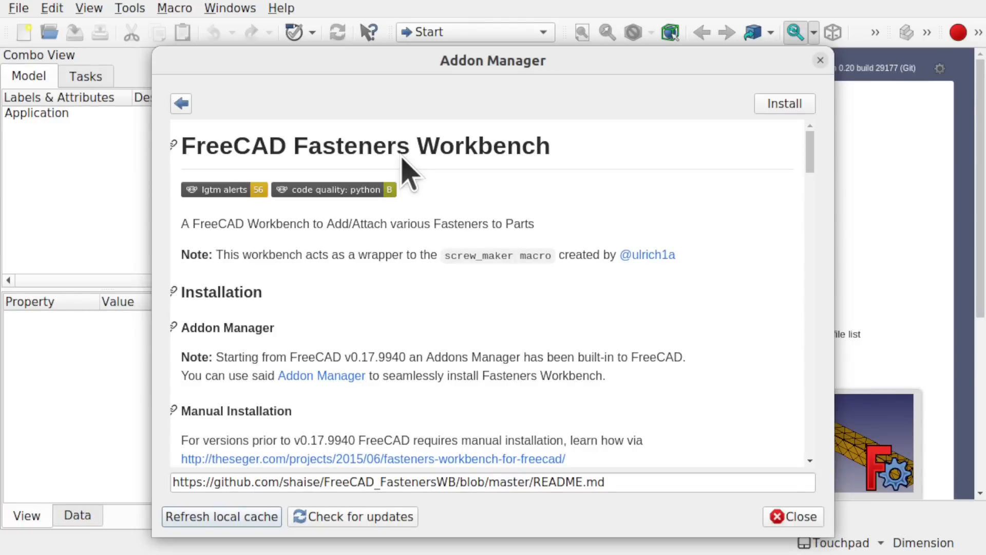
pyautogui.click(780, 103)
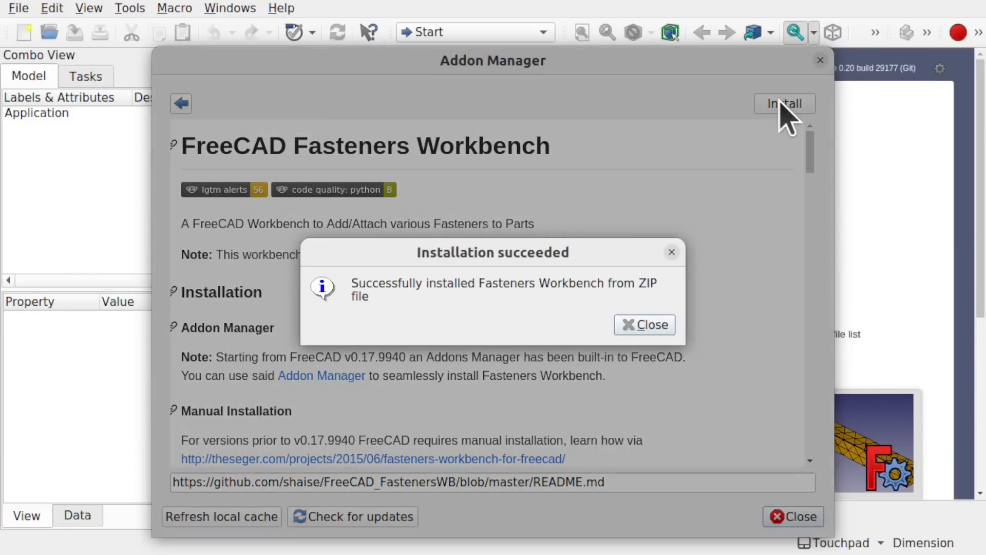
pyautogui.click(644, 326)
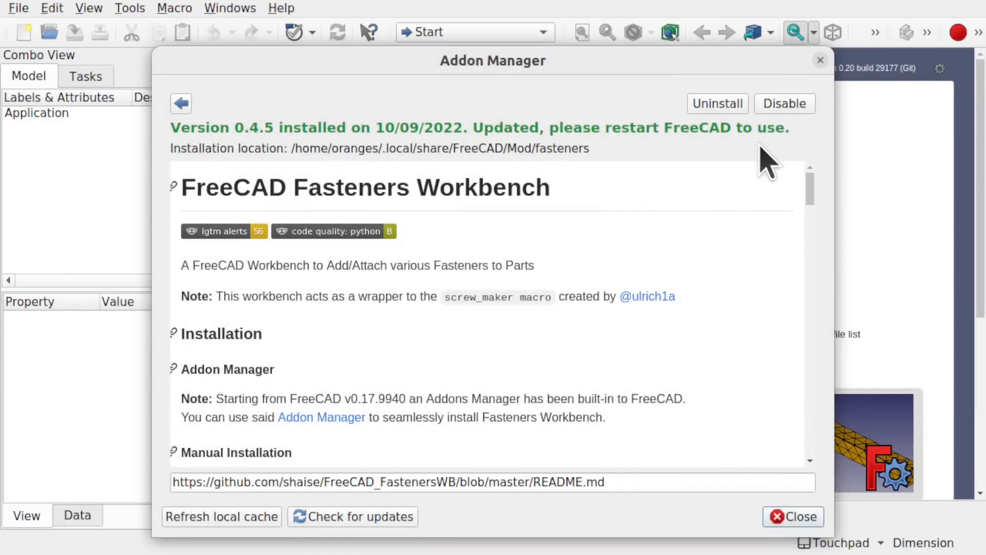
pyautogui.click(793, 516)
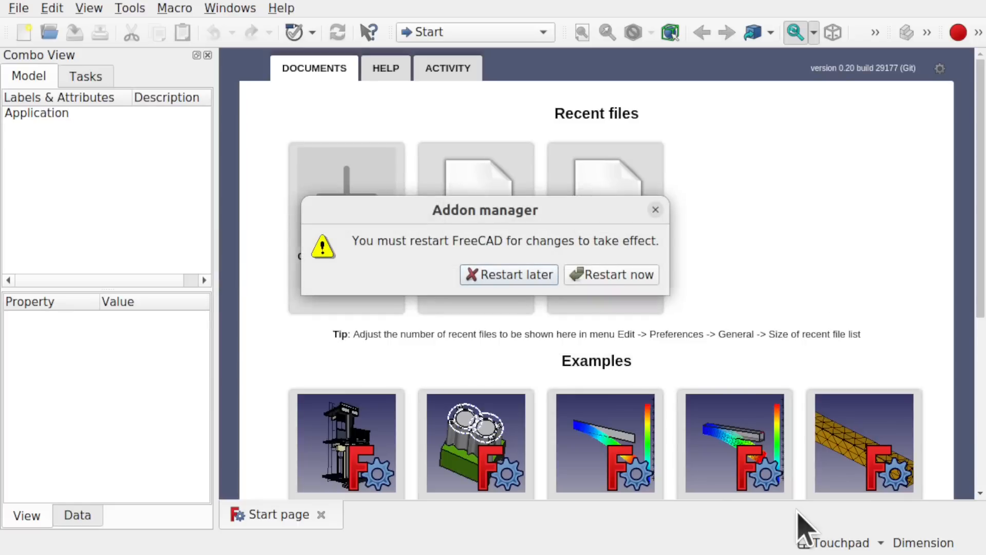
pyautogui.click(590, 282)
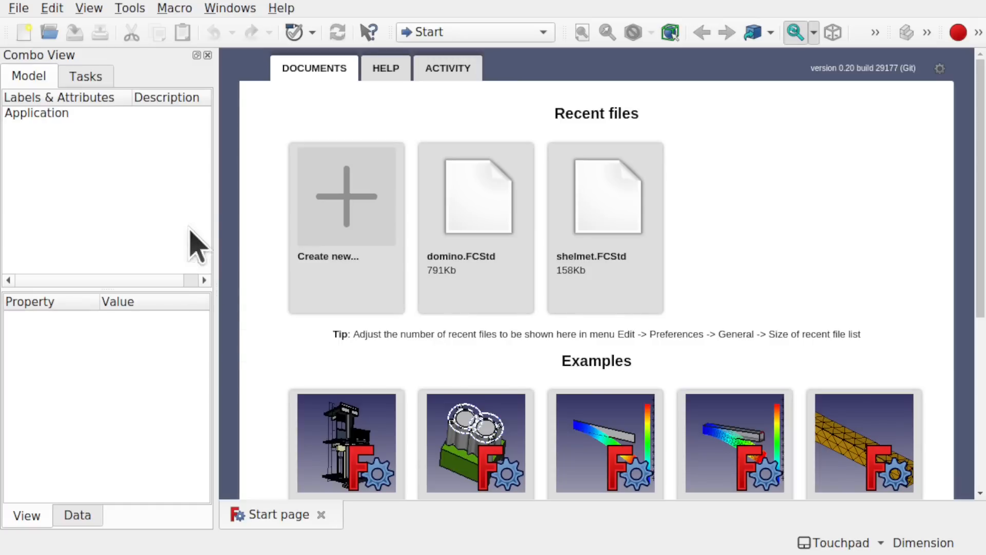
# Create a new document and switch to the Part Design workbench.
pyautogui.click(339, 226)
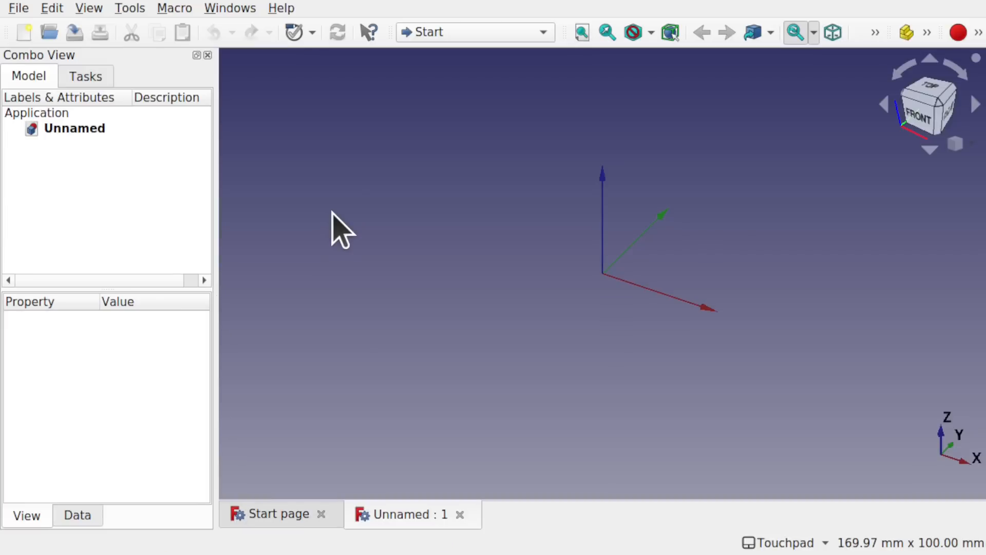
pyautogui.click(481, 32)
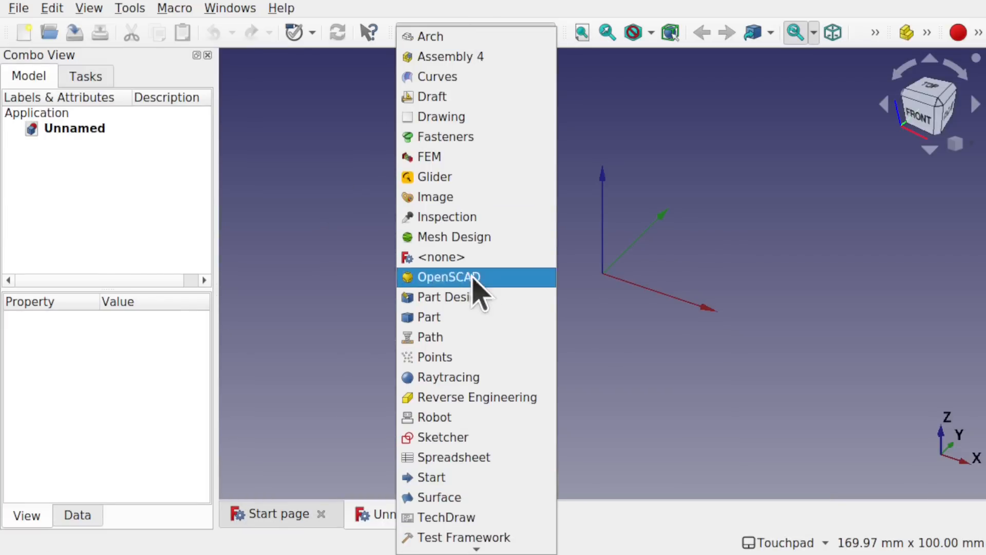
pyautogui.click(485, 293)
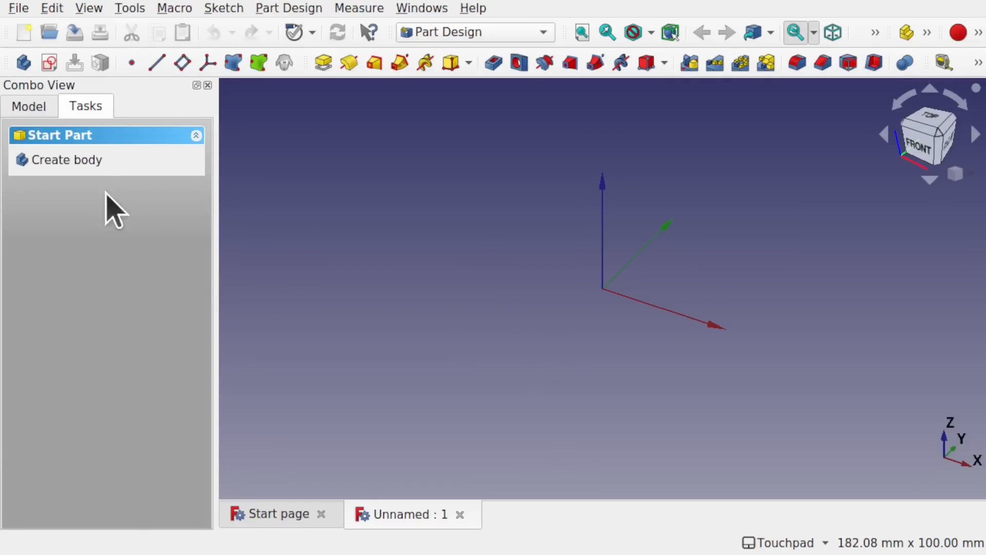
# Create a body and start a sketch on its XZ plane, widening the side panel.
pyautogui.click(84, 164)
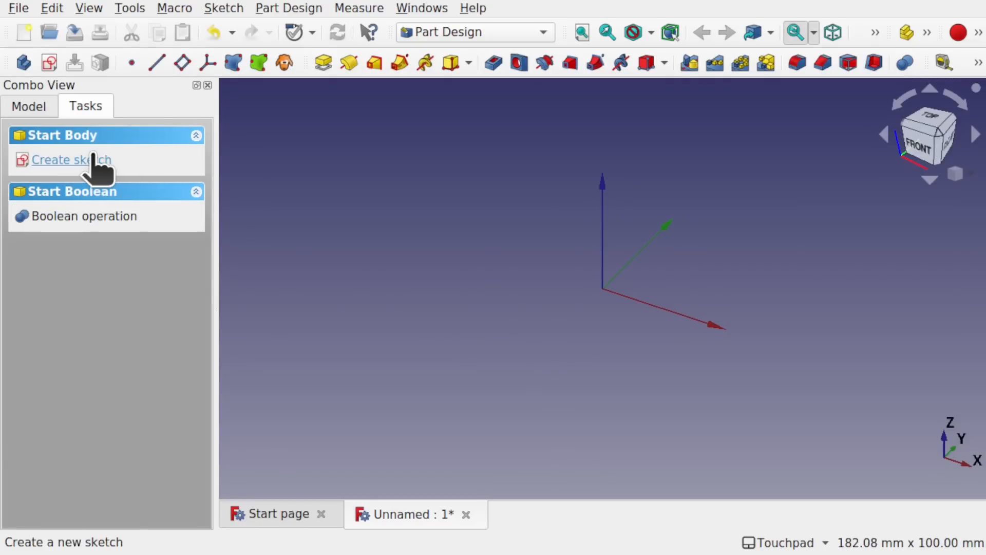
pyautogui.click(97, 163)
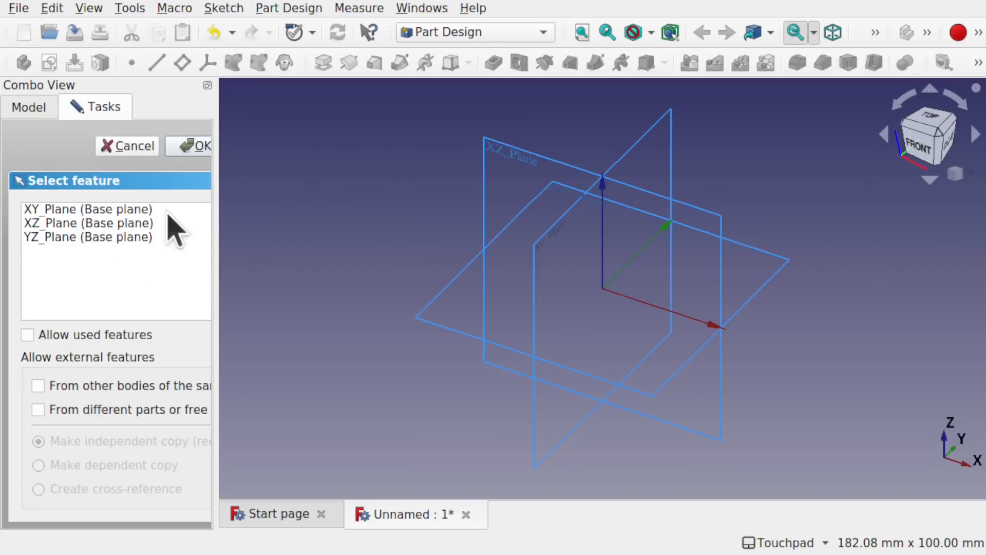
pyautogui.click(515, 154)
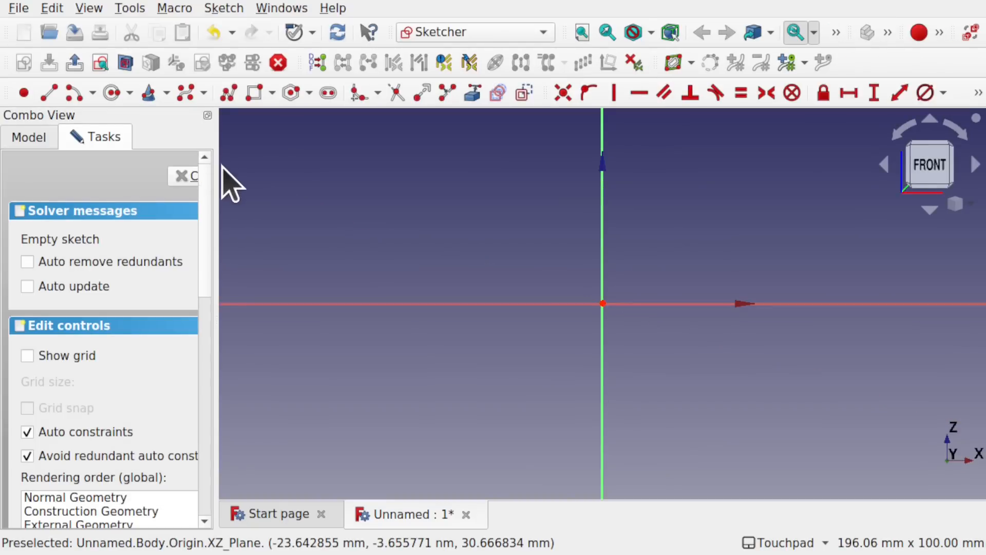
pyautogui.moveTo(216, 175); pyautogui.dragTo(248, 174)
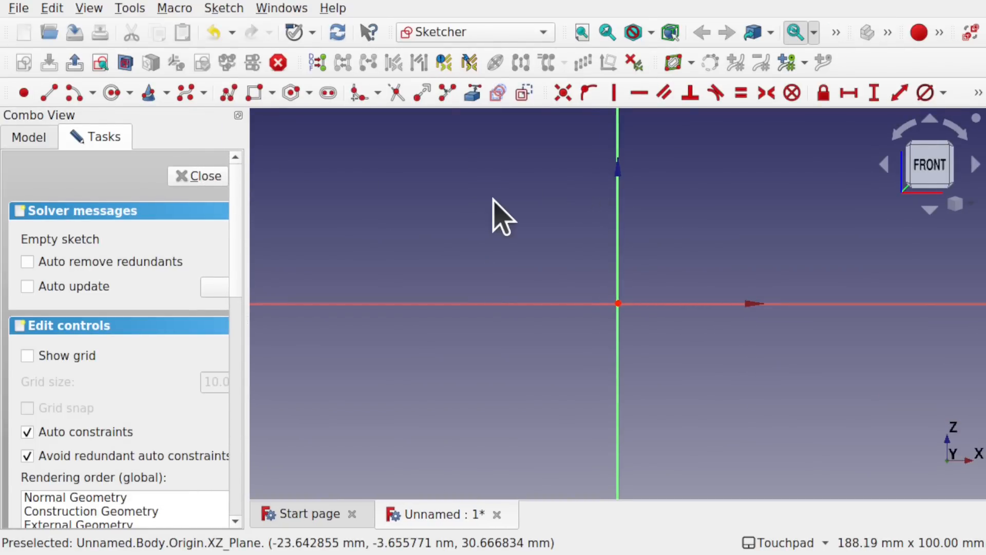
# Draw a line about 82 mm long on the horizontal axis, spanning the origin, and delete its redundant constraint.
pyautogui.click(50, 94)
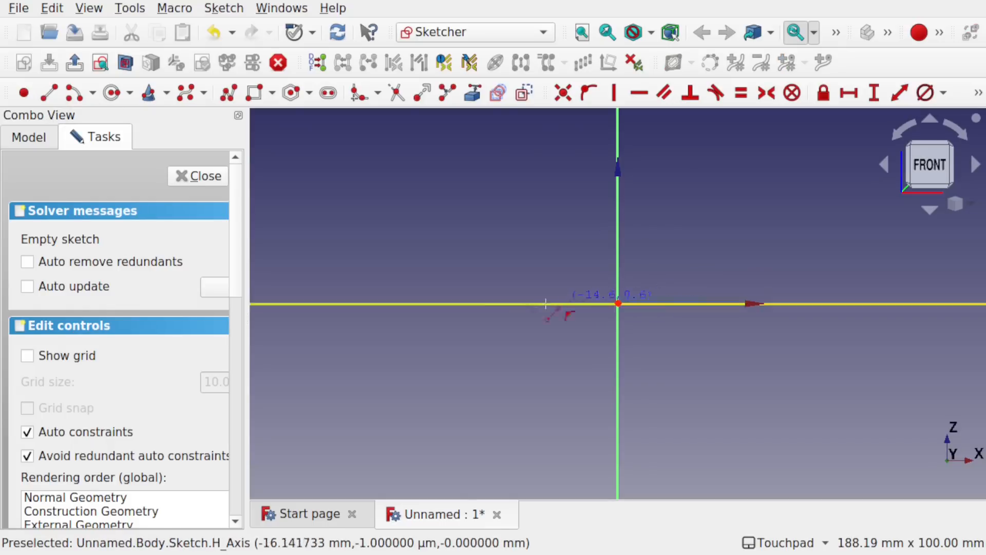
pyautogui.click(477, 304)
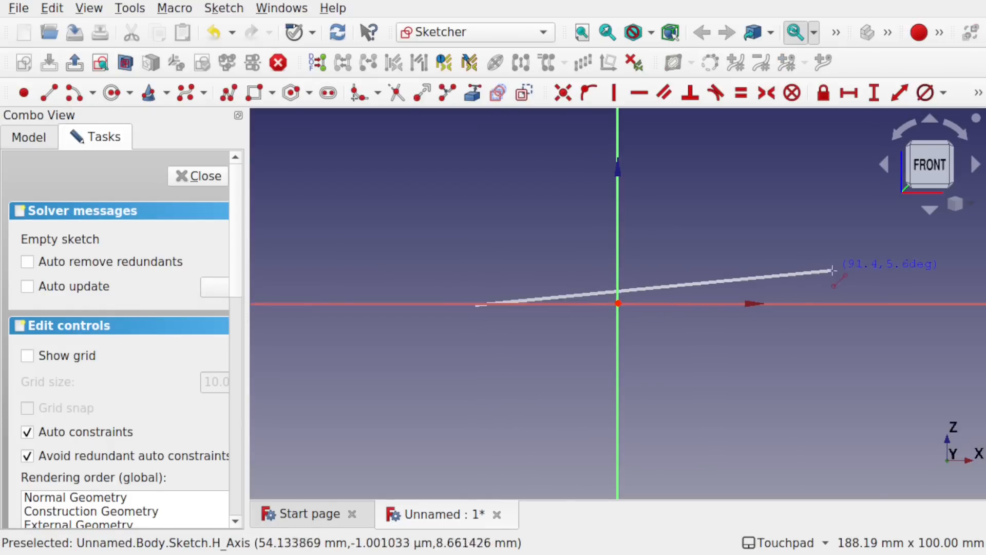
pyautogui.click(798, 304)
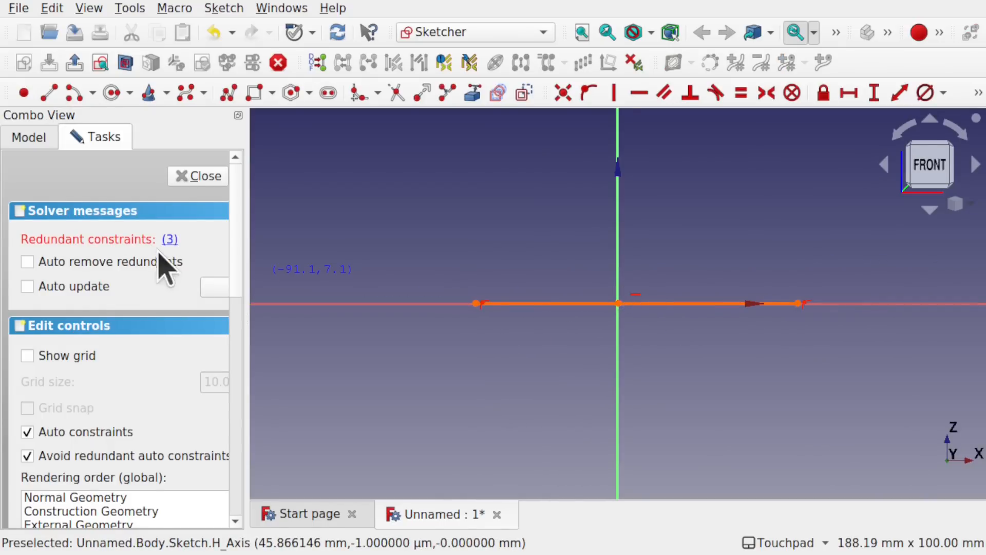
pyautogui.click(169, 239)
pyautogui.press('Delete')
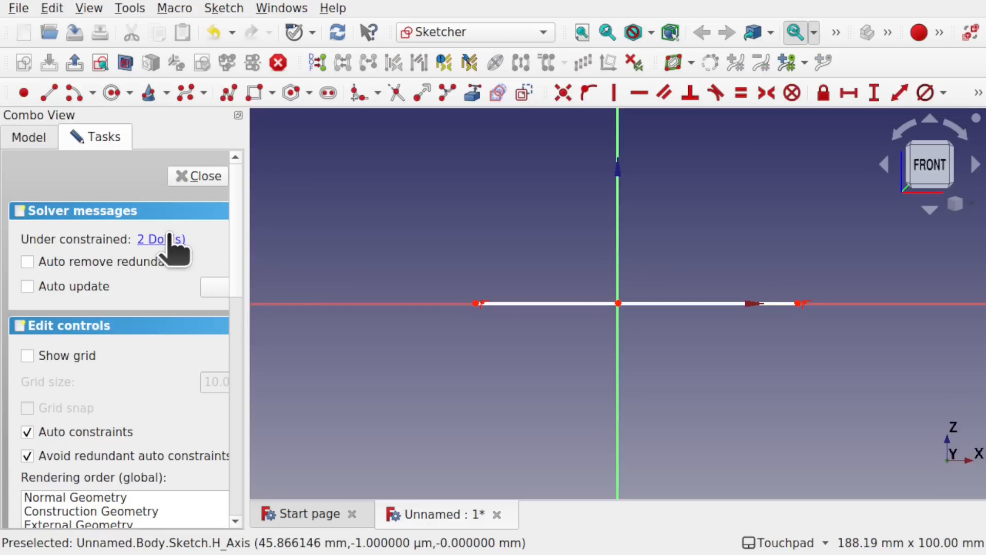
# Draw an upper semicircular arc by centre and end points, centred on the vertical axis just above the line, with about 28 mm radius.
pyautogui.click(92, 93)
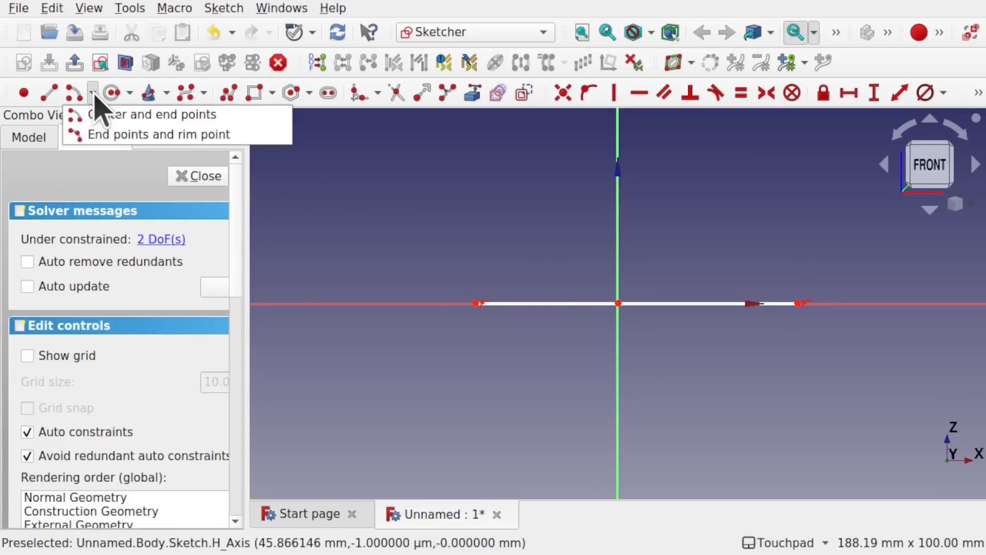
pyautogui.click(148, 117)
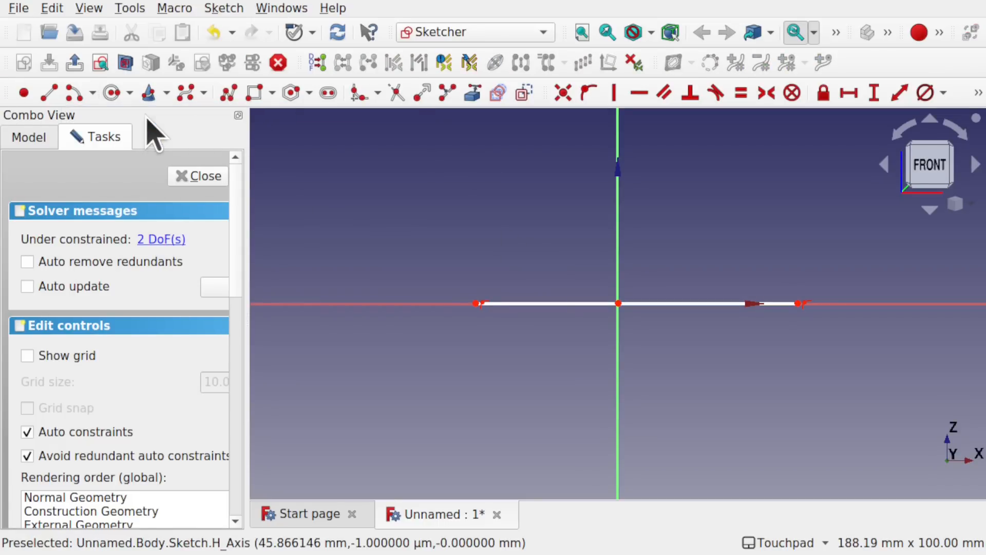
pyautogui.click(617, 290)
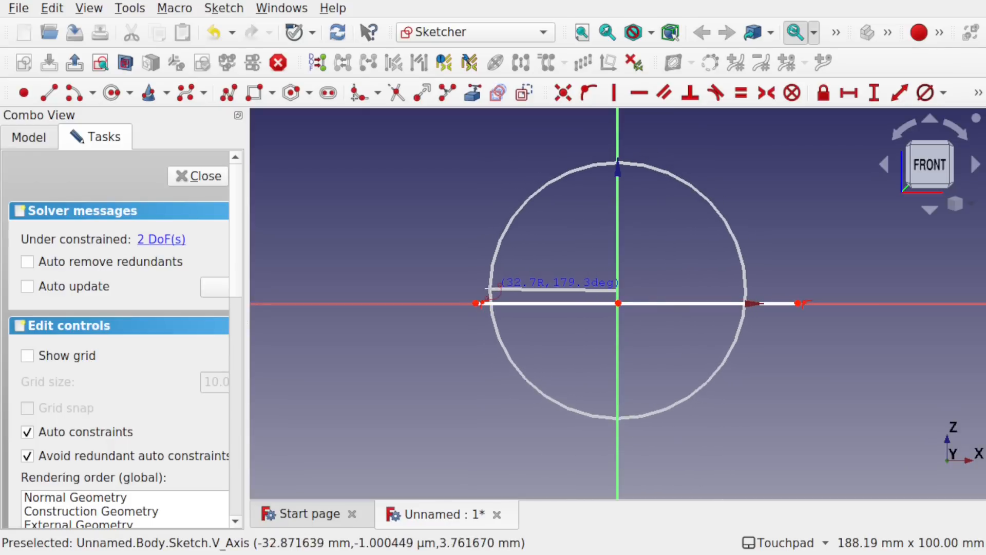
pyautogui.click(509, 291)
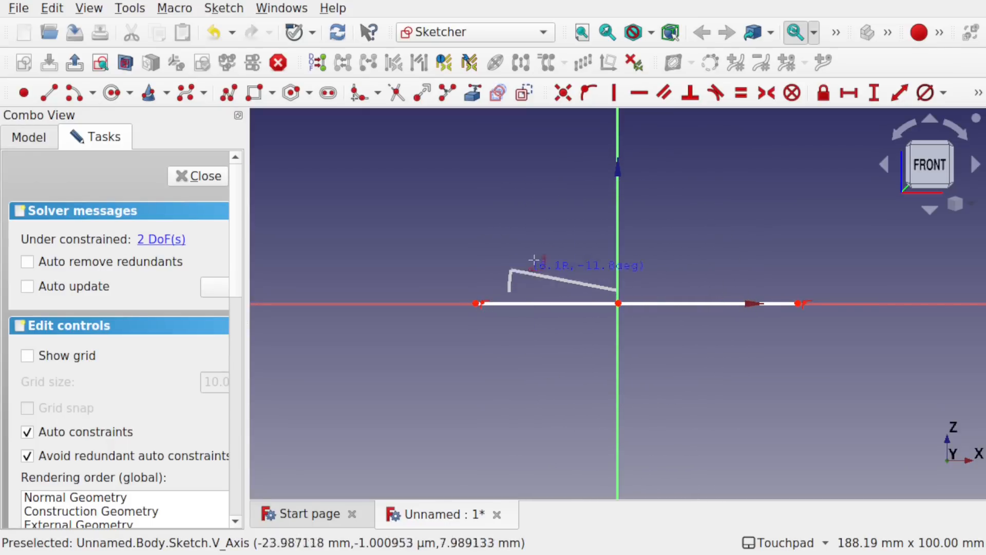
pyautogui.click(753, 289)
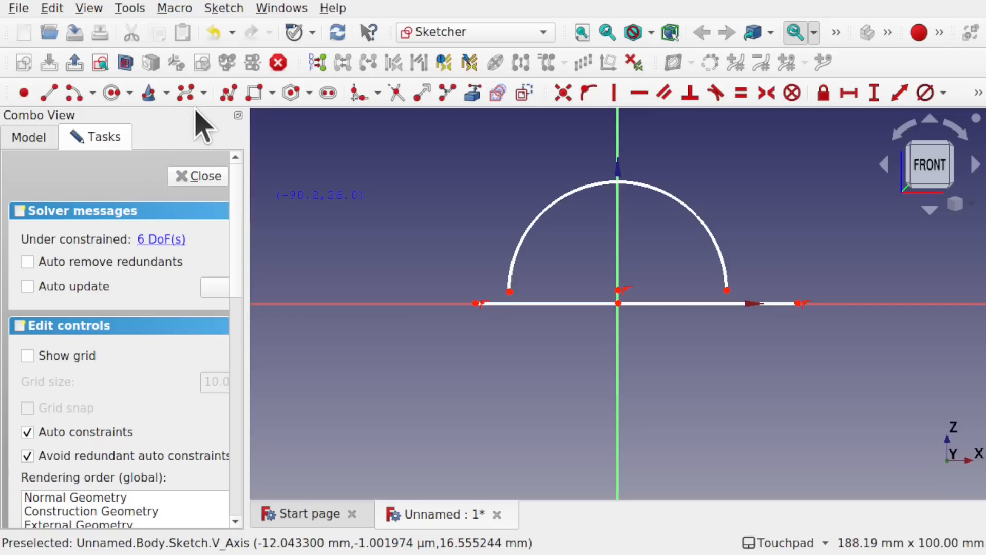
# Draw a polyline from the base line's left end about 4 mm straight up and across to the arc's left end point.
pyautogui.click(228, 92)
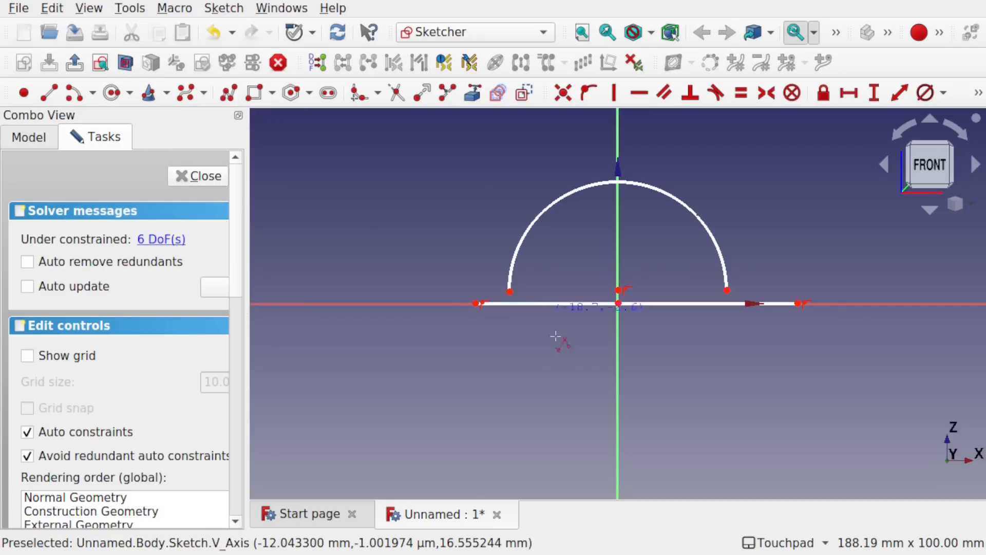
pyautogui.click(475, 303)
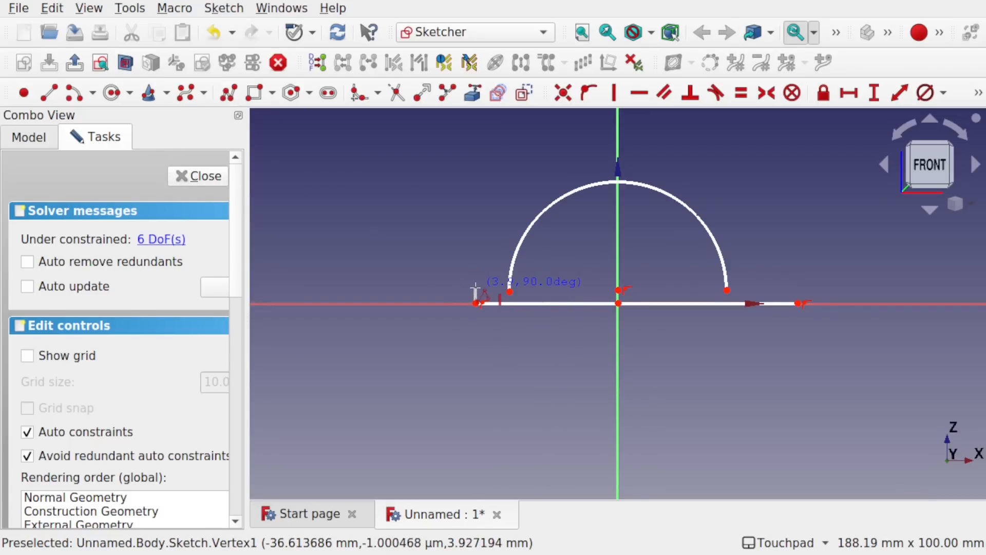
pyautogui.click(476, 286)
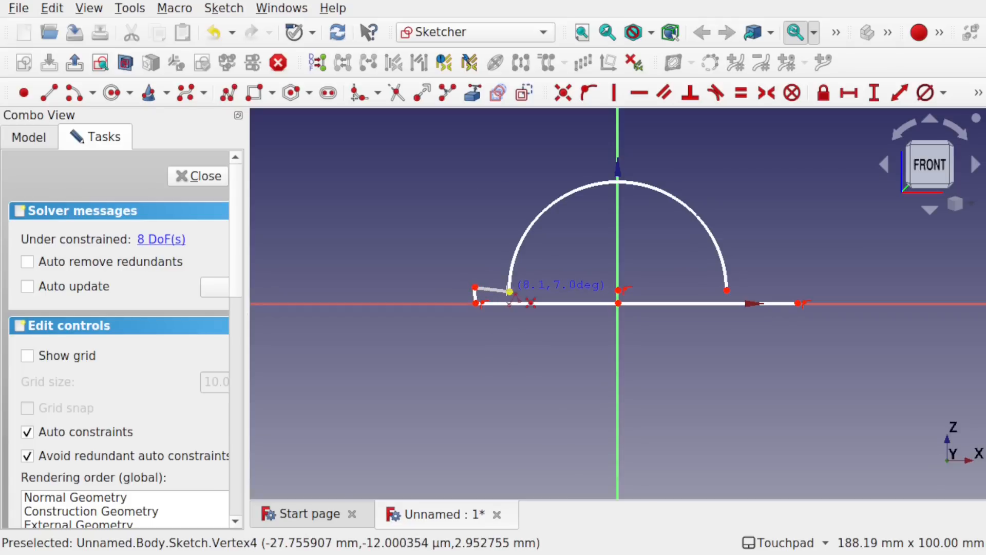
pyautogui.click(509, 292)
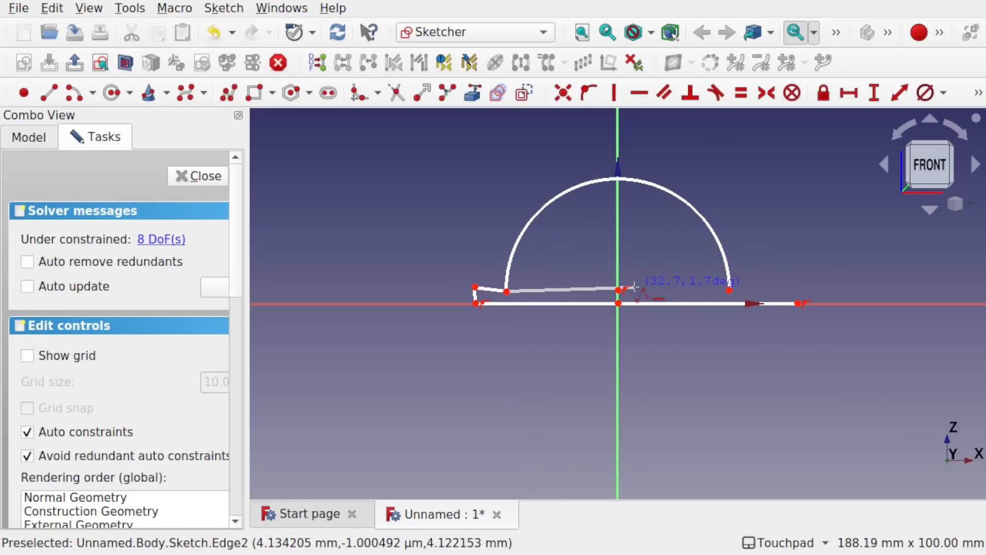
pyautogui.press('Escape')
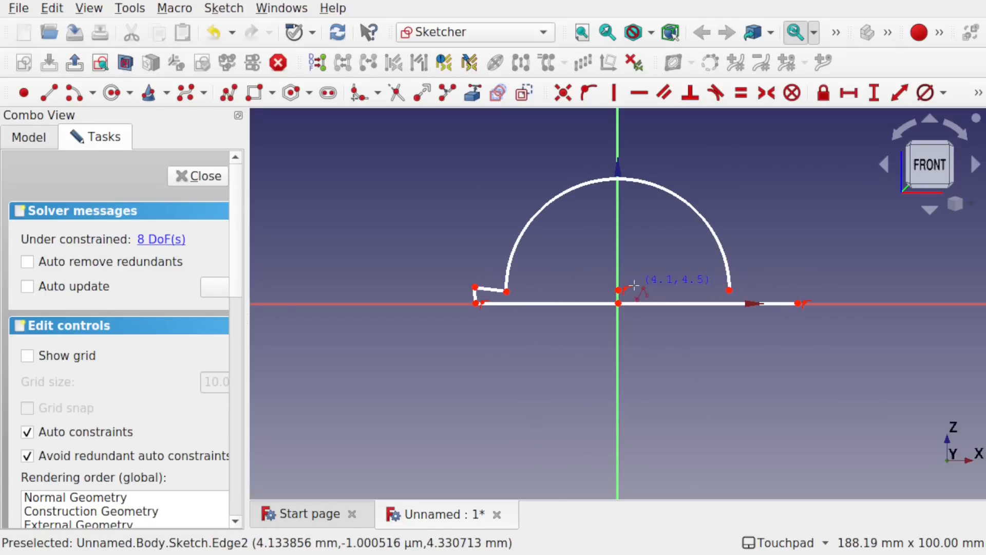
# Draw a polyline from the arc's right end point about 17 mm across and down to the base line's right end.
pyautogui.click(729, 290)
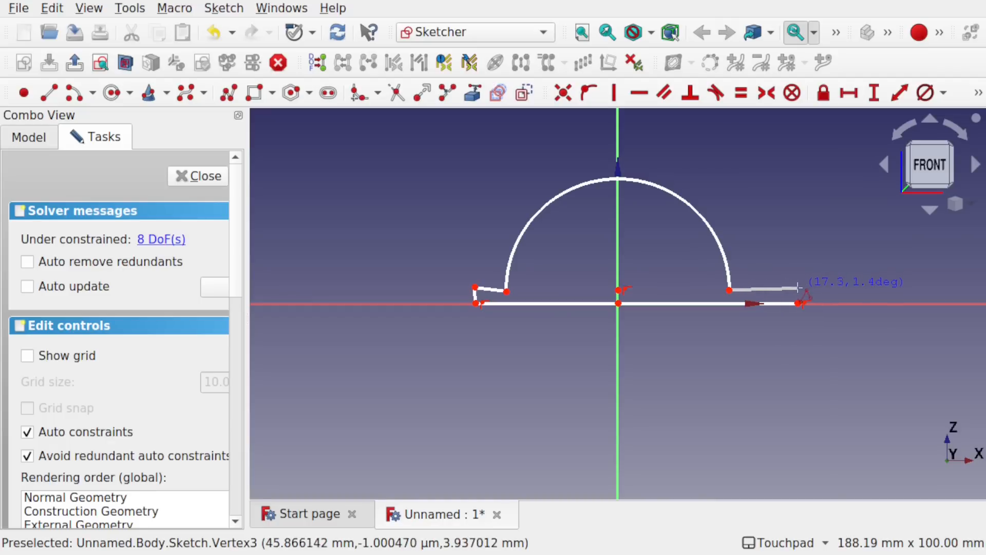
pyautogui.click(796, 289)
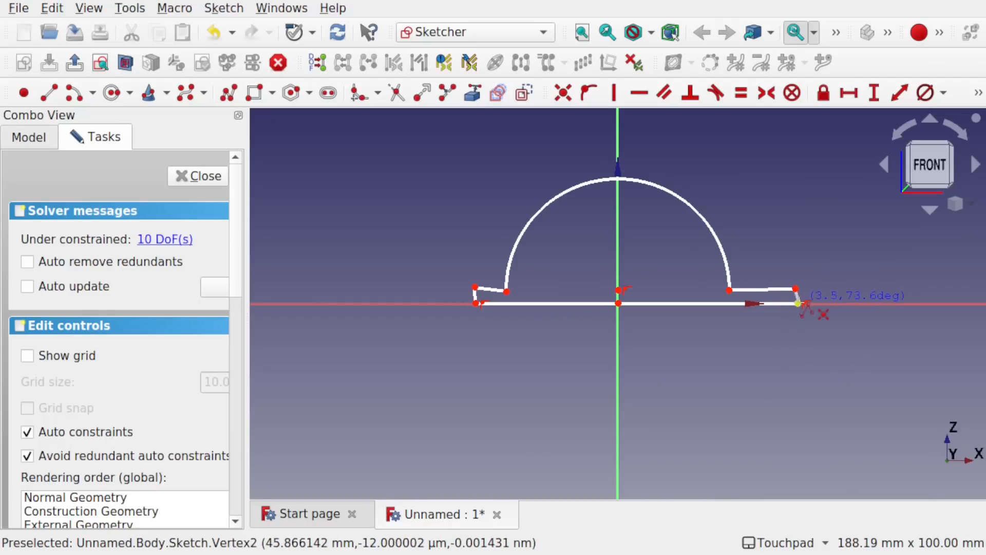
pyautogui.click(798, 303)
pyautogui.scroll(3, 759, 291)
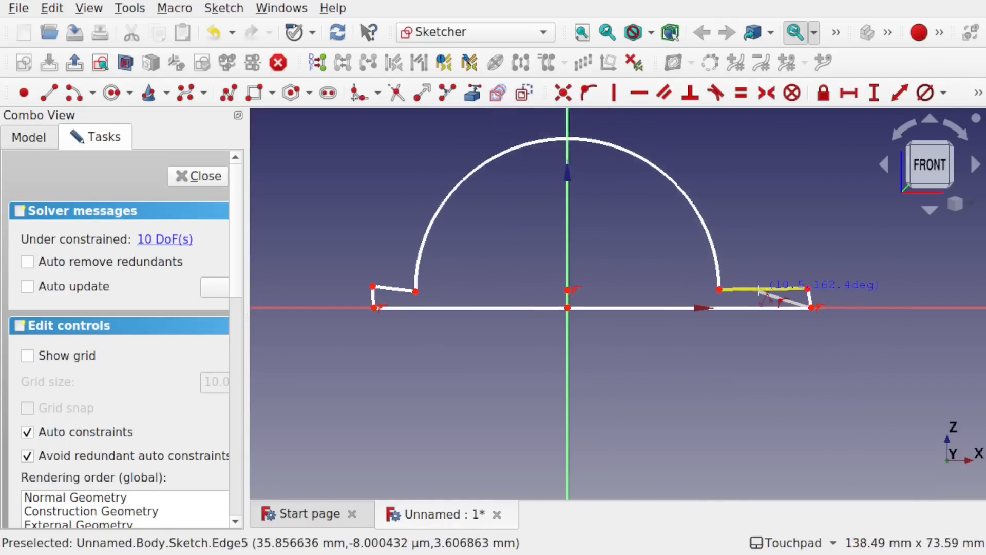
pyautogui.press('Escape')
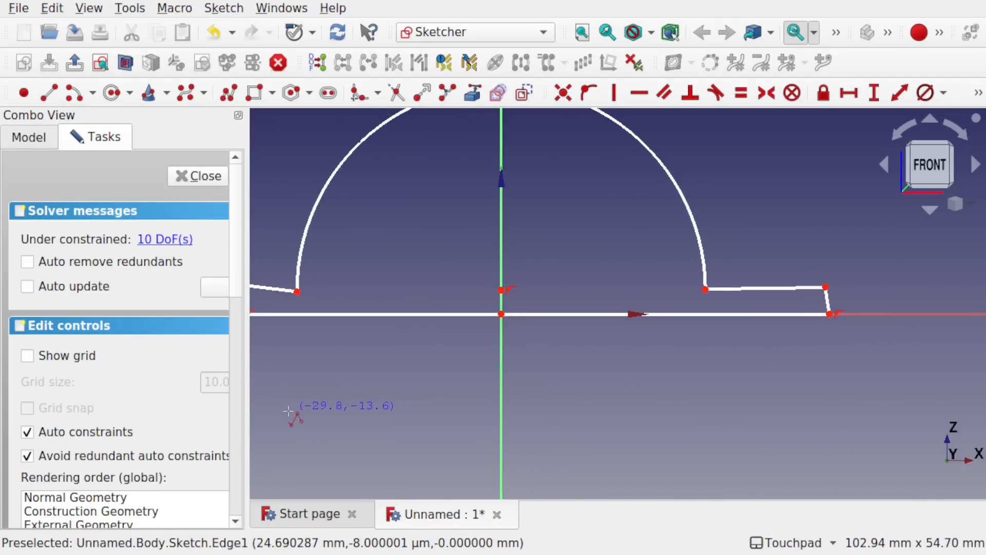
pyautogui.press('Escape')
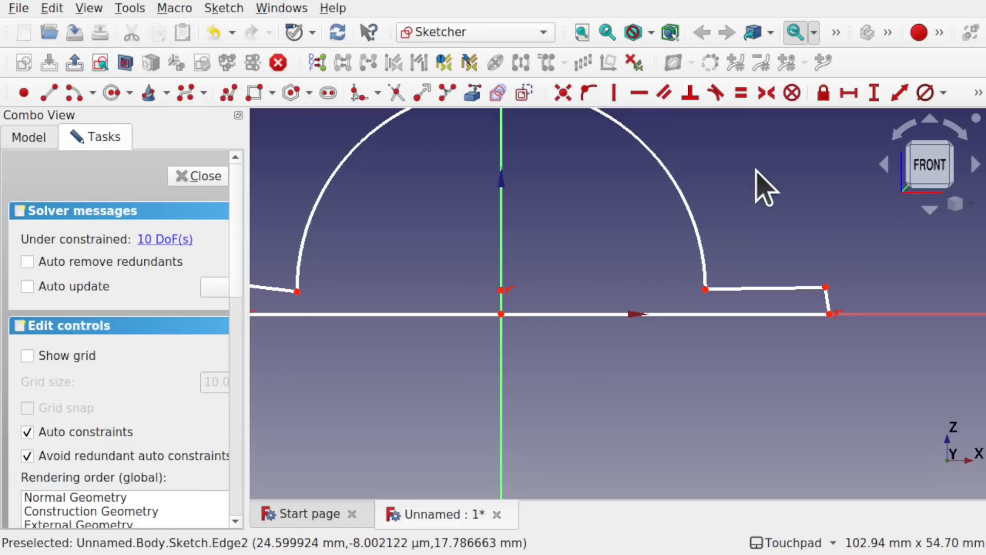
# Constrain the two short end lines of the base to be vertical.
pyautogui.click(614, 93)
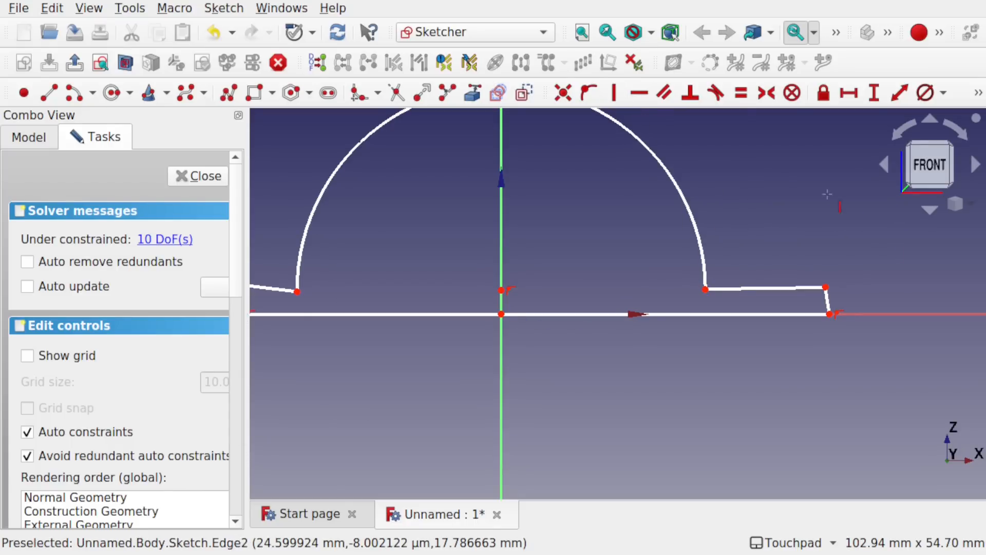
pyautogui.click(827, 300)
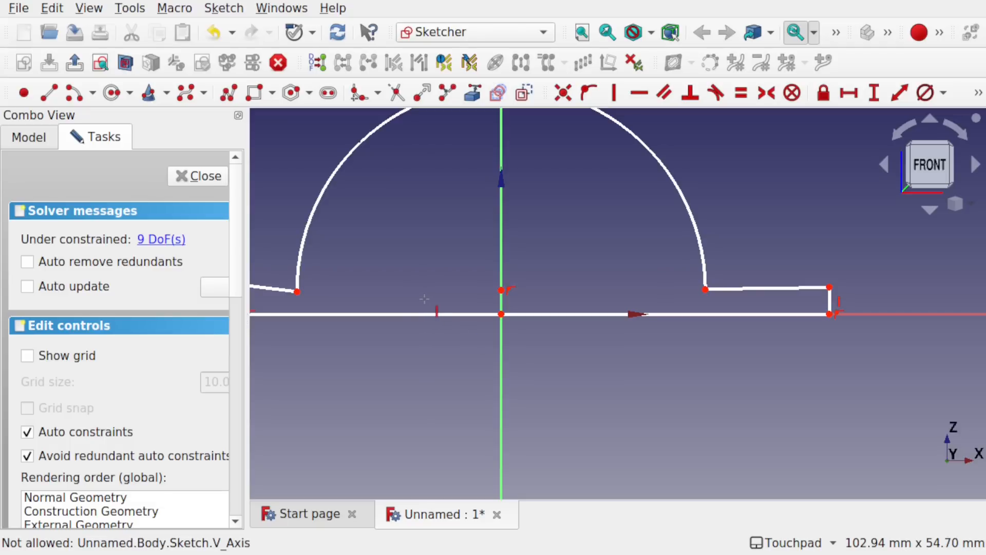
pyautogui.keyDown('shift'); pyautogui.moveTo(414, 293); pyautogui.dragTo(607, 301, button='middle'); pyautogui.keyUp('shift')
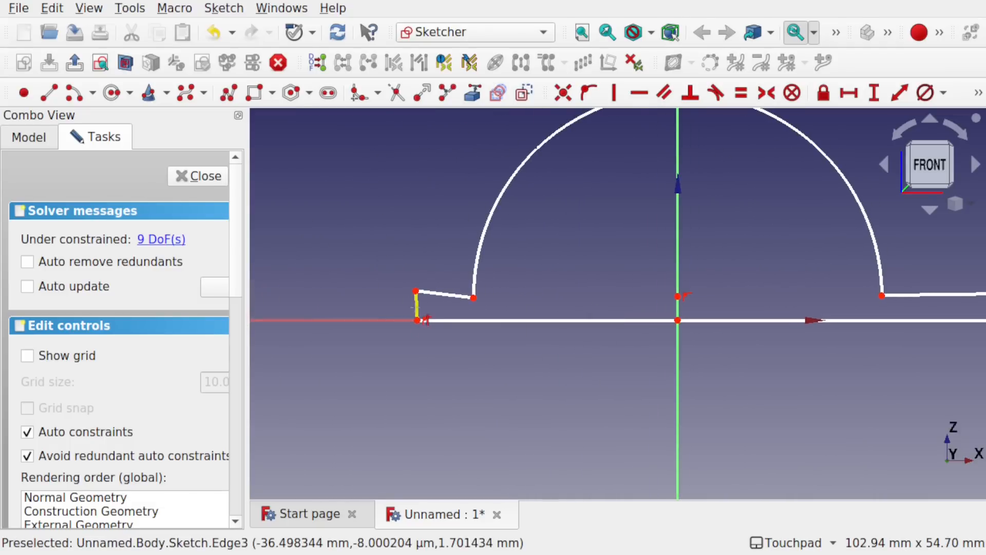
pyautogui.click(417, 307)
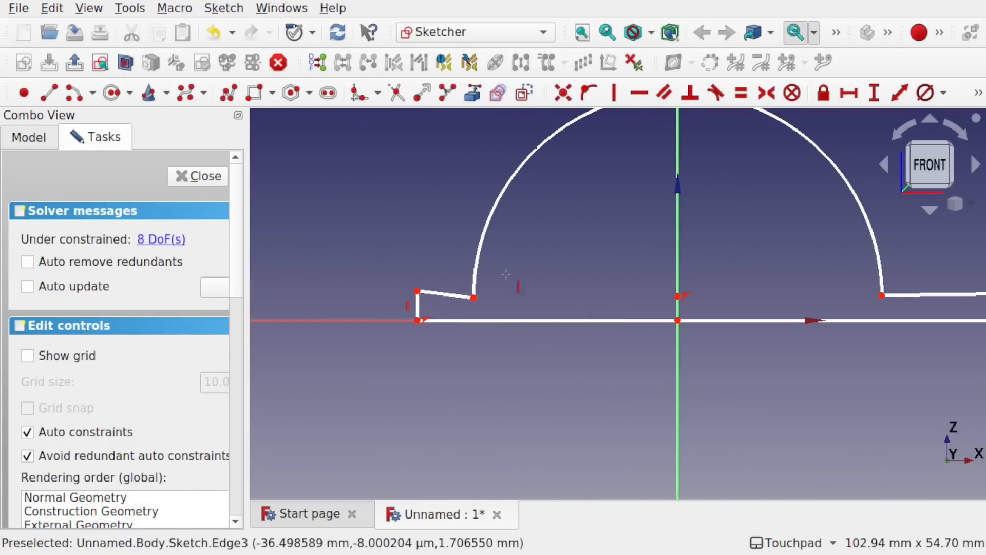
# Constrain the two shoulder lines beside the arc to be horizontal.
pyautogui.click(639, 93)
pyautogui.click(440, 295)
pyautogui.click(917, 295)
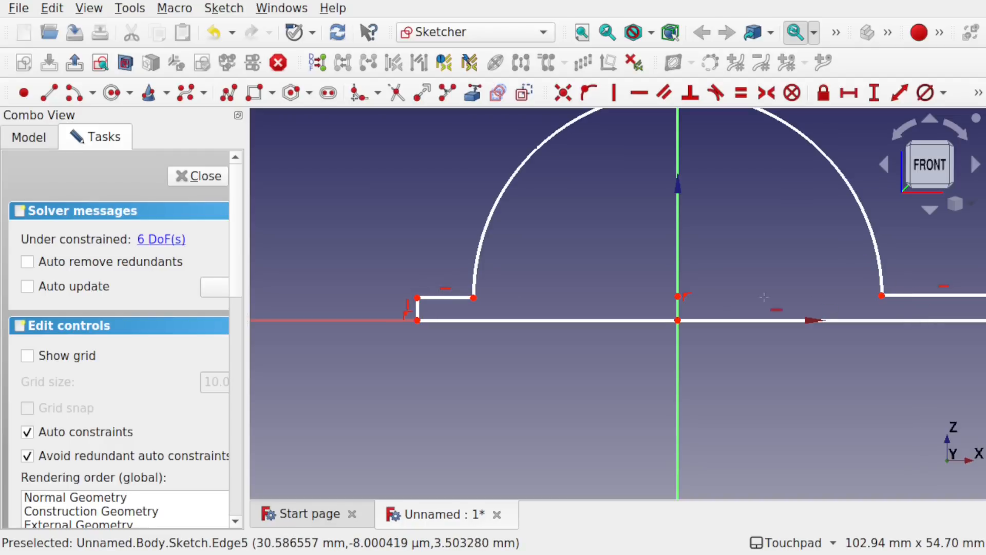
pyautogui.moveTo(780, 292); pyautogui.dragTo(672, 303, button='middle')
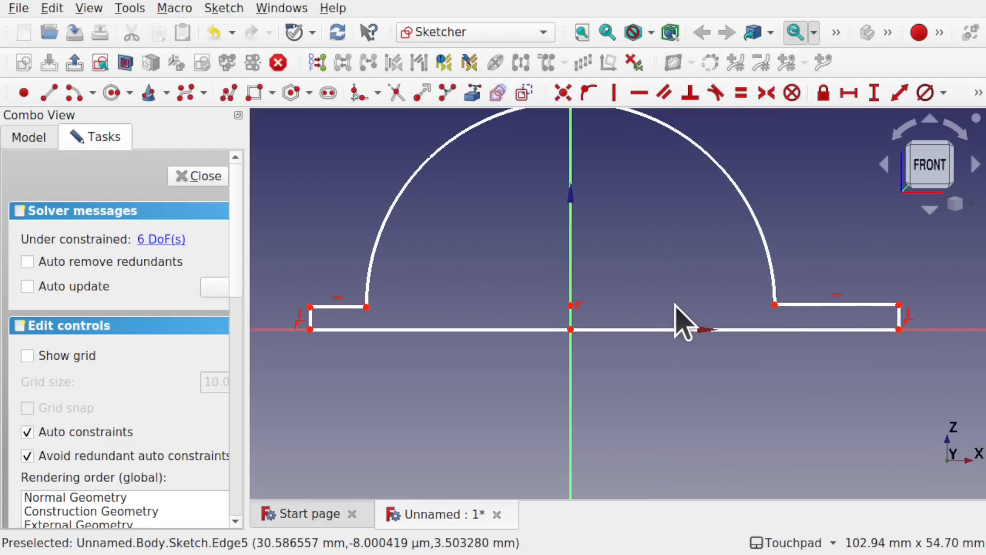
# Make the two horizontal shoulder lines equal in length, and likewise the two short vertical end lines.
pyautogui.click(345, 307)
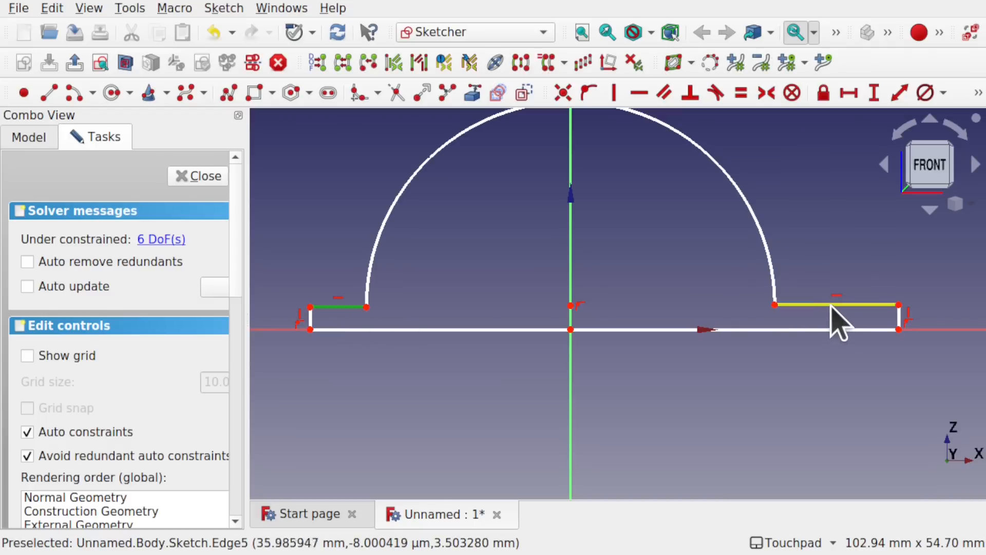
pyautogui.click(835, 305)
pyautogui.click(741, 94)
pyautogui.click(894, 317)
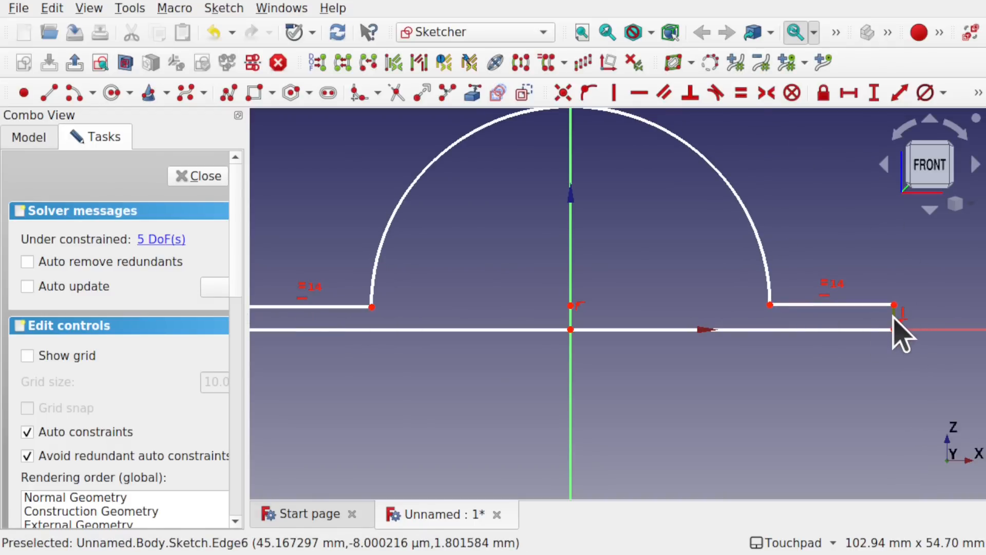
pyautogui.keyDown('shift'); pyautogui.moveTo(471, 312); pyautogui.dragTo(556, 324, button='middle'); pyautogui.keyUp('shift')
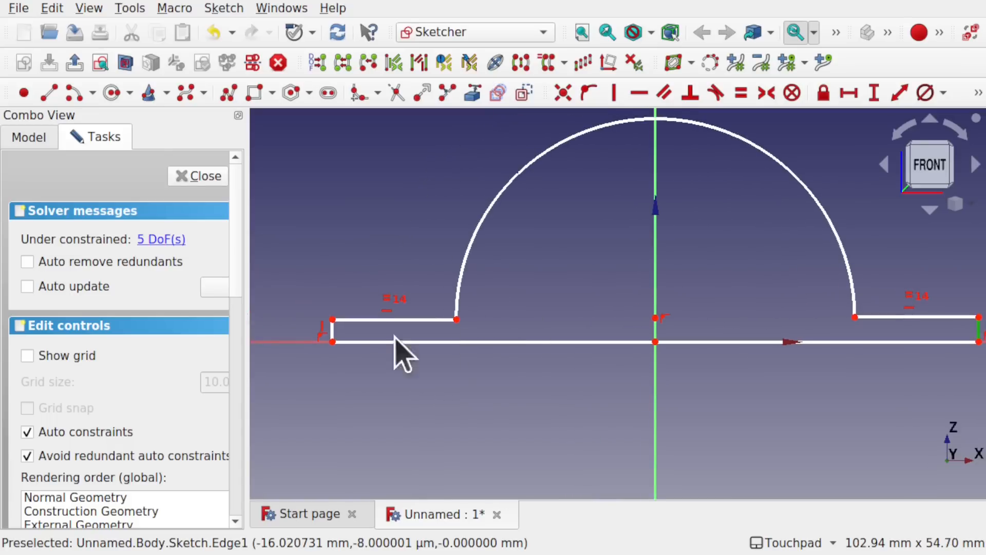
pyautogui.click(332, 331)
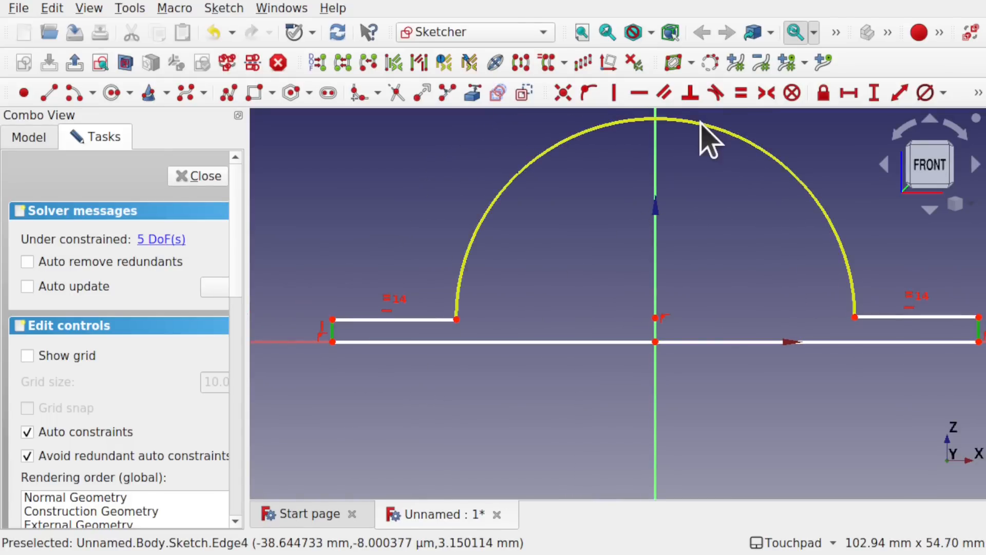
pyautogui.click(740, 93)
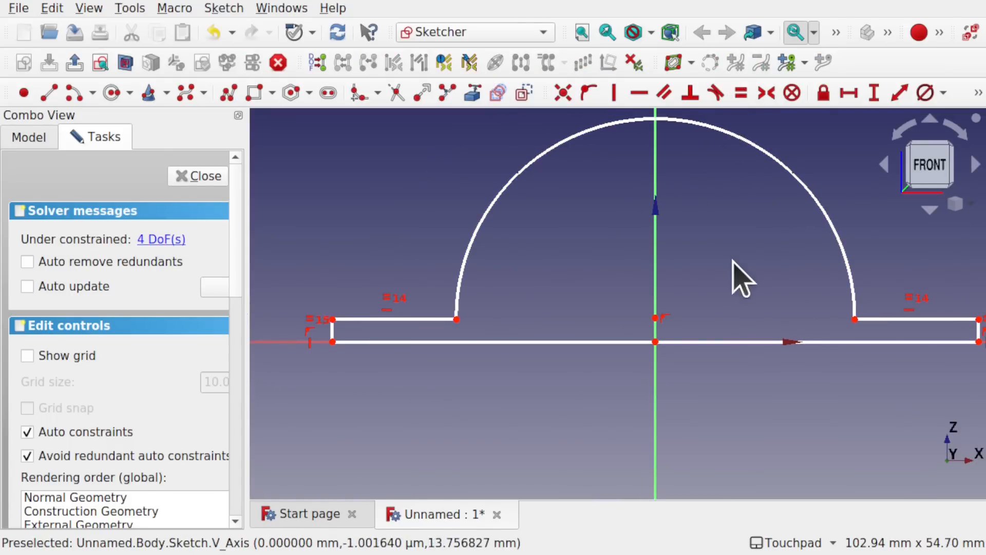
# Constrain the right shoulder line's horizontal length to 10 mm.
pyautogui.scroll(-3, 716, 295)
pyautogui.scroll(1, 716, 295)
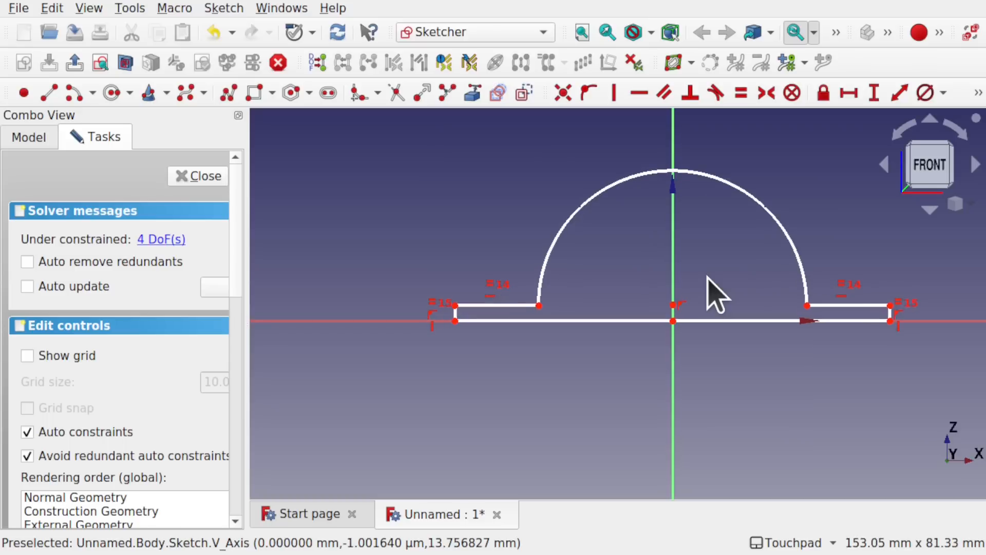
pyautogui.moveTo(708, 277); pyautogui.dragTo(643, 307, button='middle')
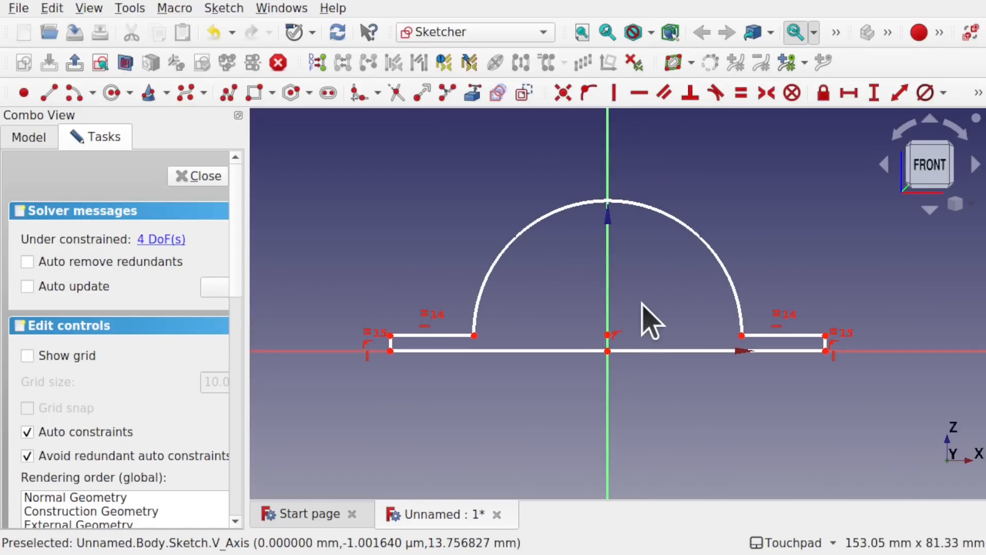
pyautogui.click(782, 335)
pyautogui.click(849, 93)
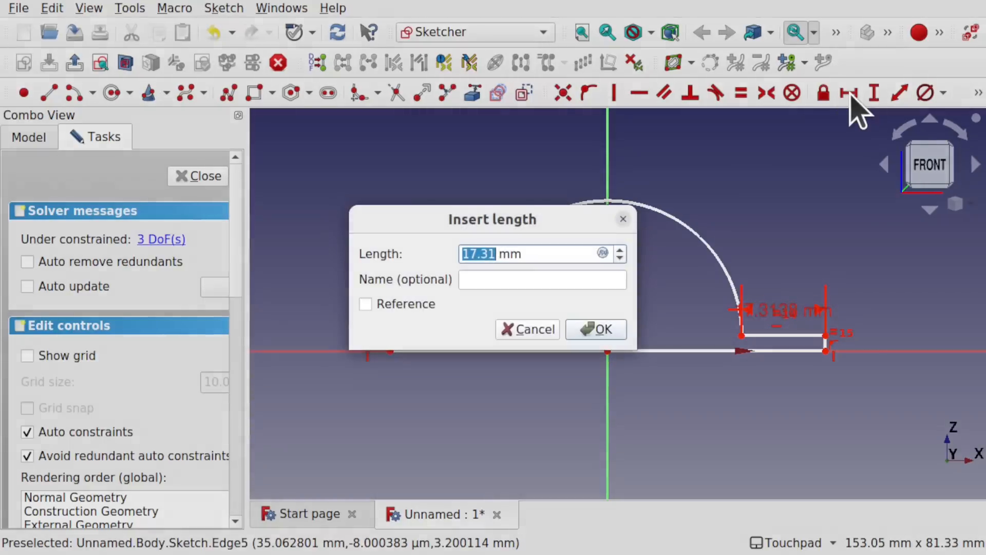
pyautogui.press('BackSpace')
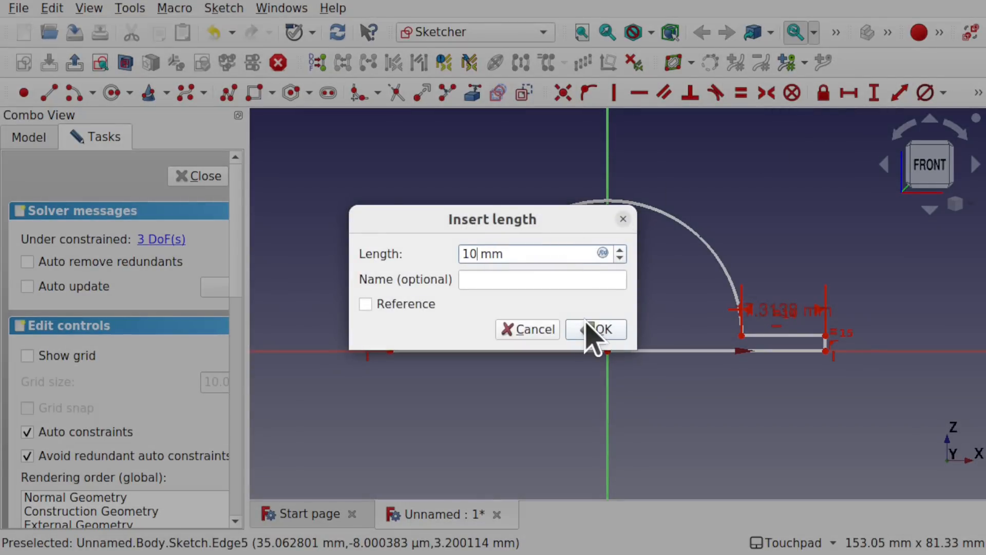
pyautogui.click(586, 323)
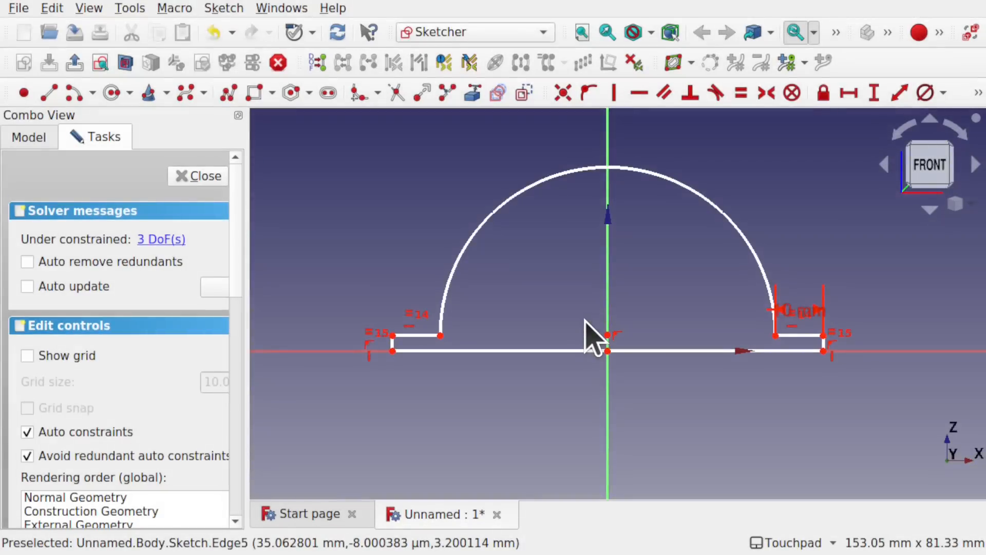
# Constrain the base line's horizontal length to 60 mm.
pyautogui.click(529, 350)
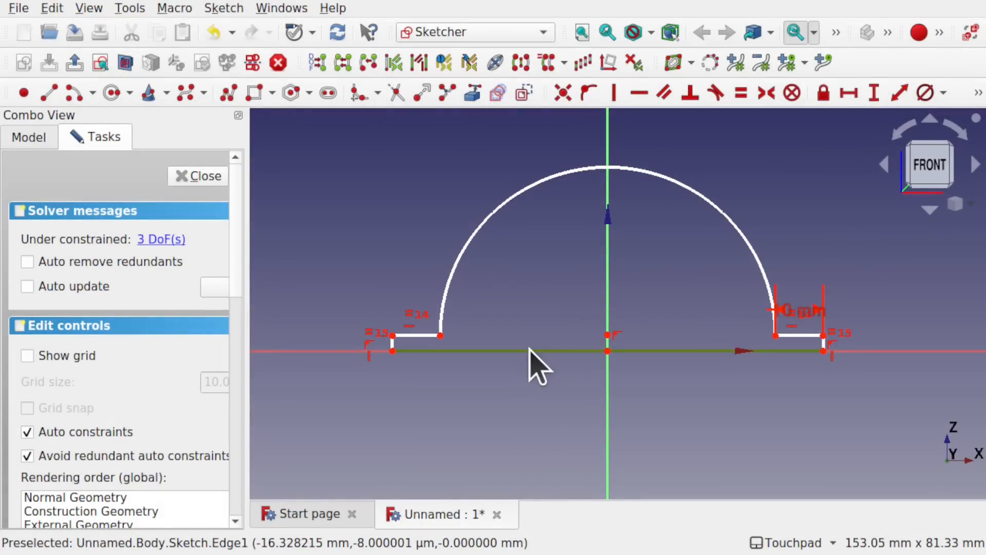
pyautogui.click(849, 94)
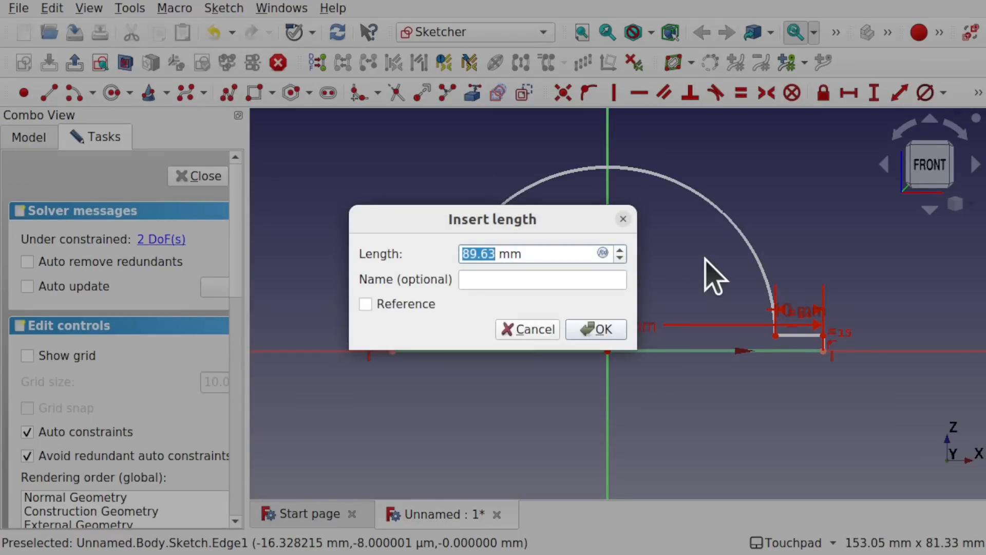
pyautogui.press('Return')
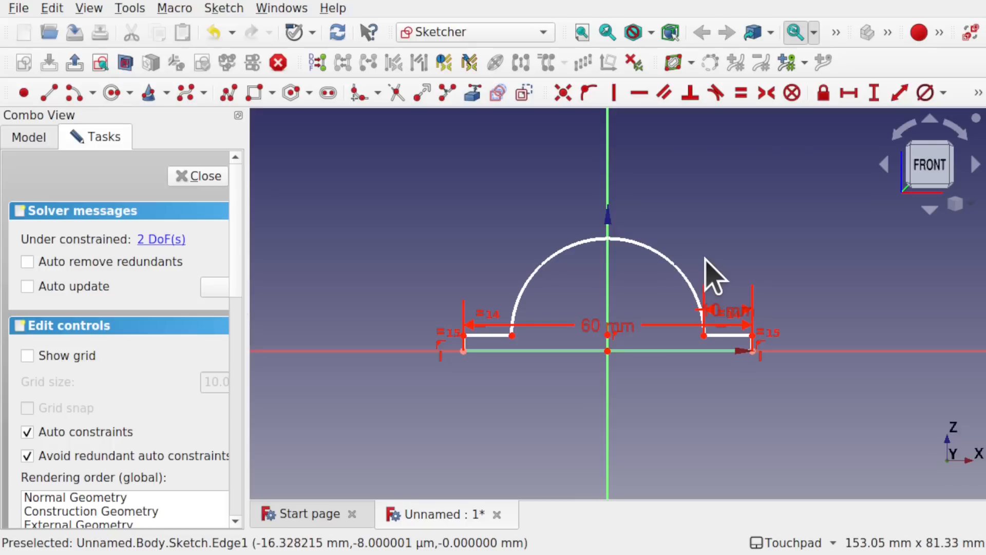
# Move the 60 mm dimension below the base line and the 10 mm dimension outside the profile's right end.
pyautogui.scroll(5, 641, 346)
pyautogui.scroll(-2, 640, 346)
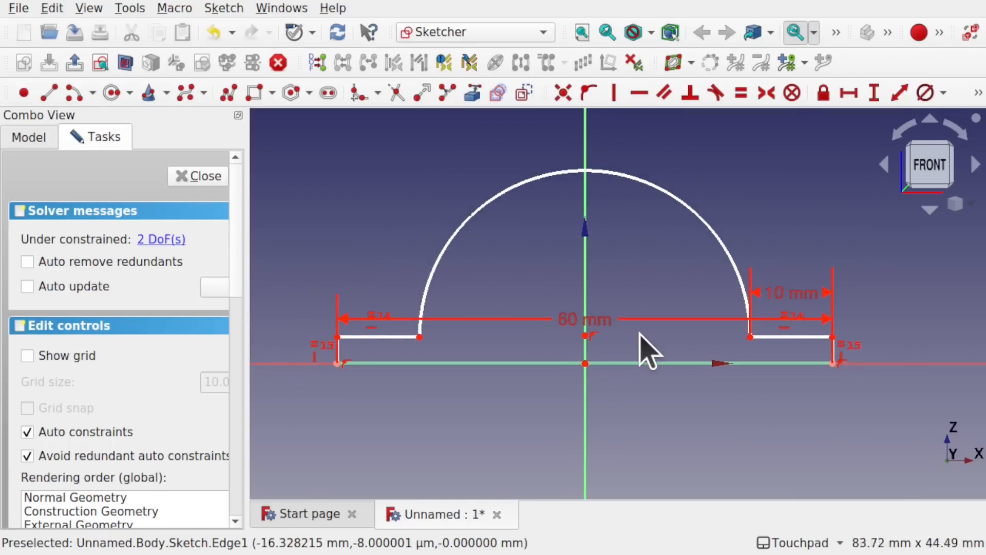
pyautogui.moveTo(595, 324)
pyautogui.mouseDown()
pyautogui.moveTo(623, 409)
pyautogui.moveTo(639, 409)
pyautogui.mouseUp()
pyautogui.moveTo(798, 288); pyautogui.dragTo(904, 261)
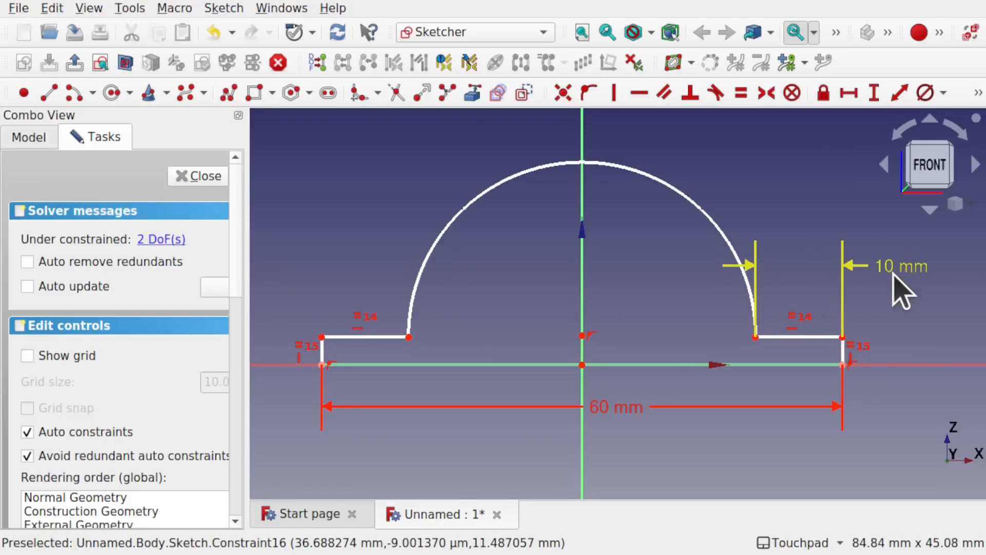
# Constrain the right end line's vertical length to 3 mm.
pyautogui.click(844, 353)
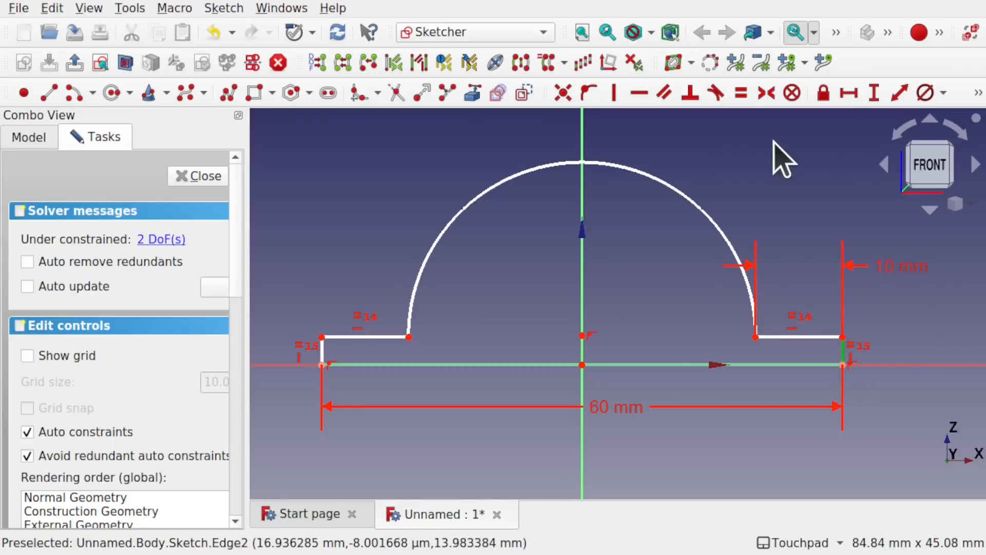
pyautogui.click(873, 93)
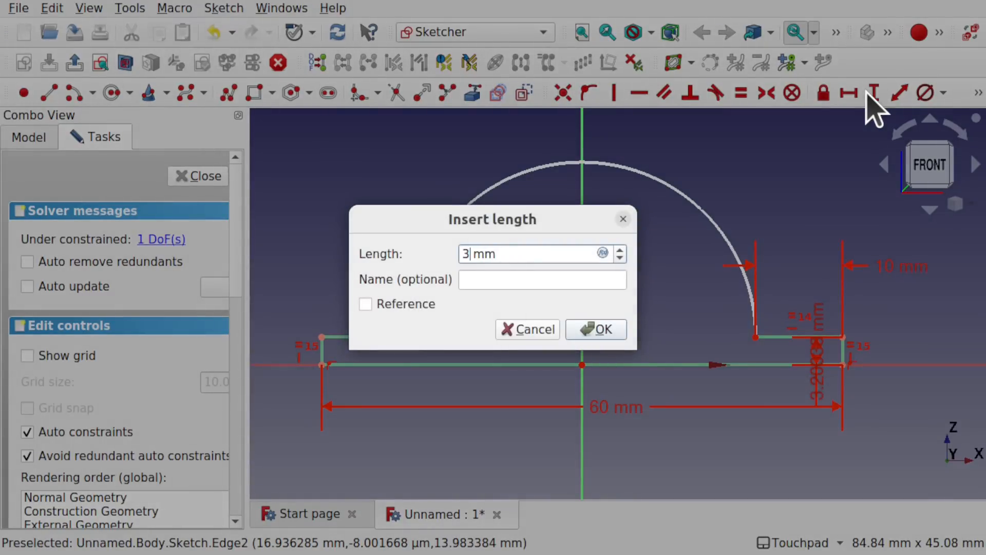
pyautogui.press('Return')
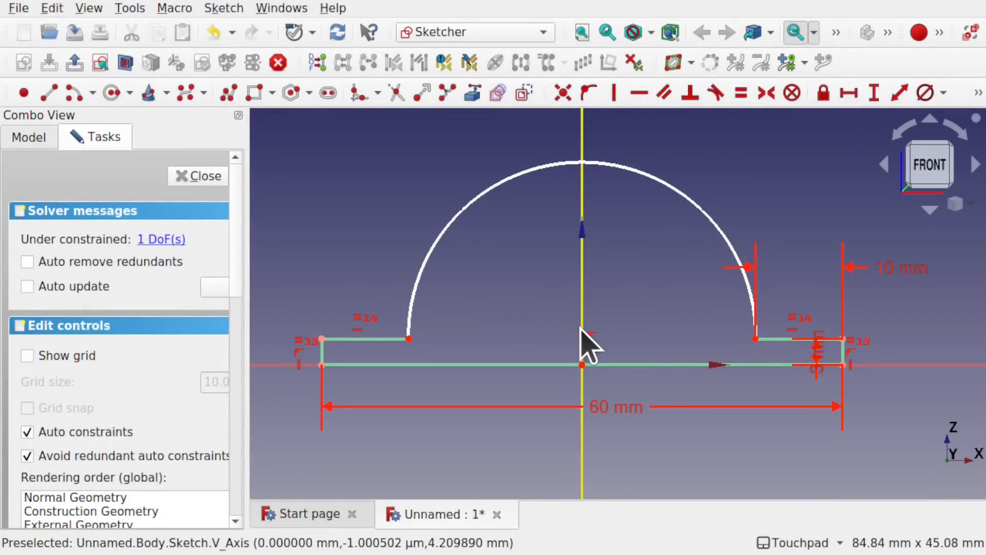
# Delete the constraint tying the arc's centre to the vertical axis and make the centre coincident with the origin.
pyautogui.moveTo(581, 337); pyautogui.dragTo(580, 304)
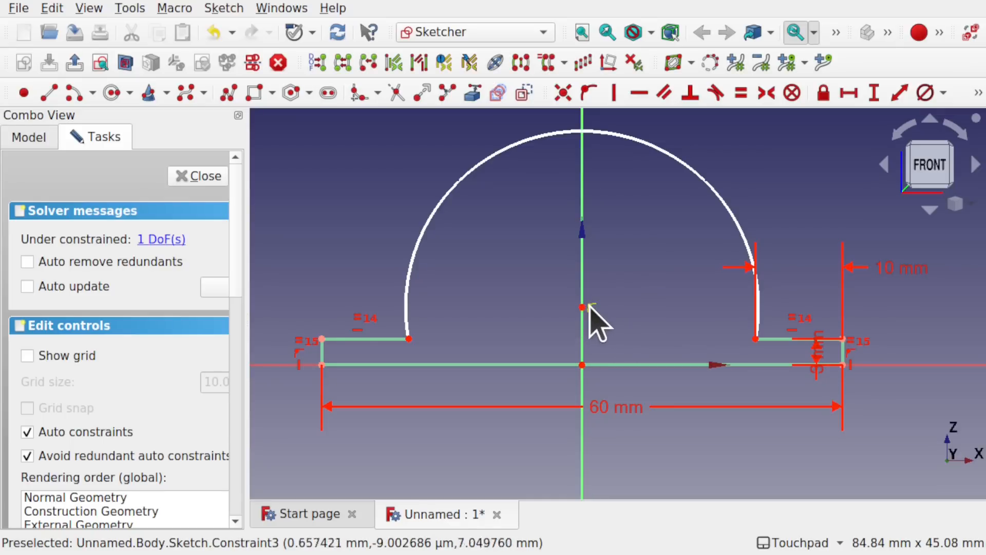
pyautogui.click(590, 306)
pyautogui.press('Delete')
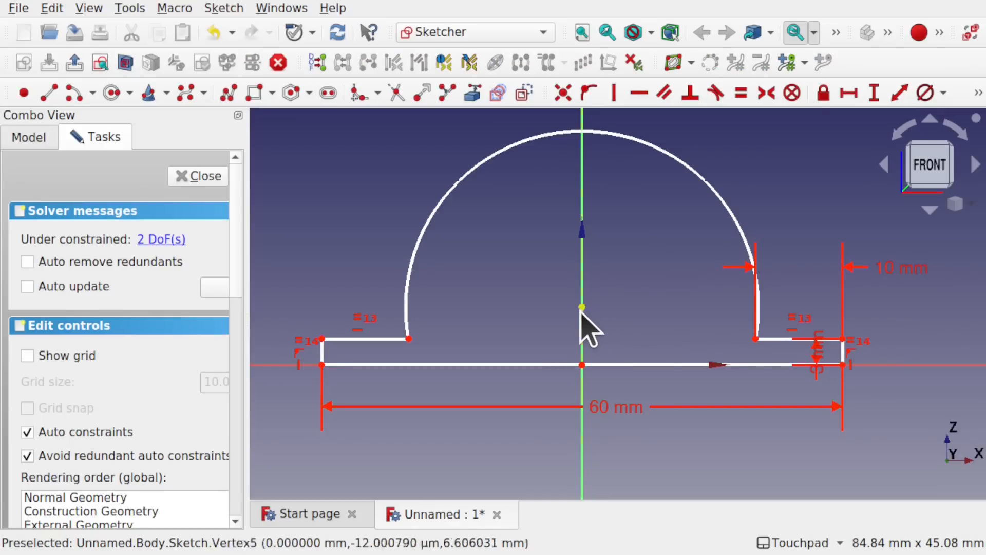
pyautogui.click(583, 307)
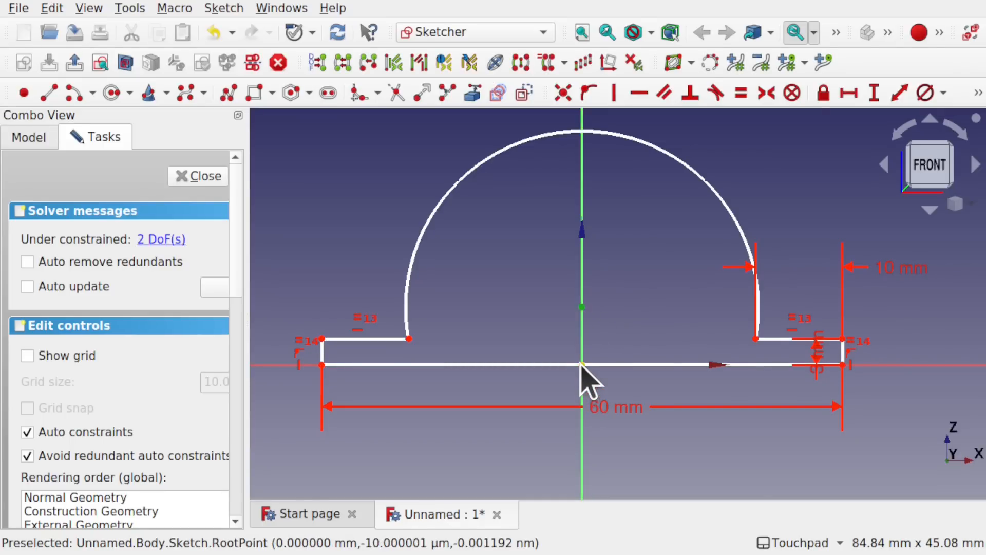
pyautogui.click(564, 92)
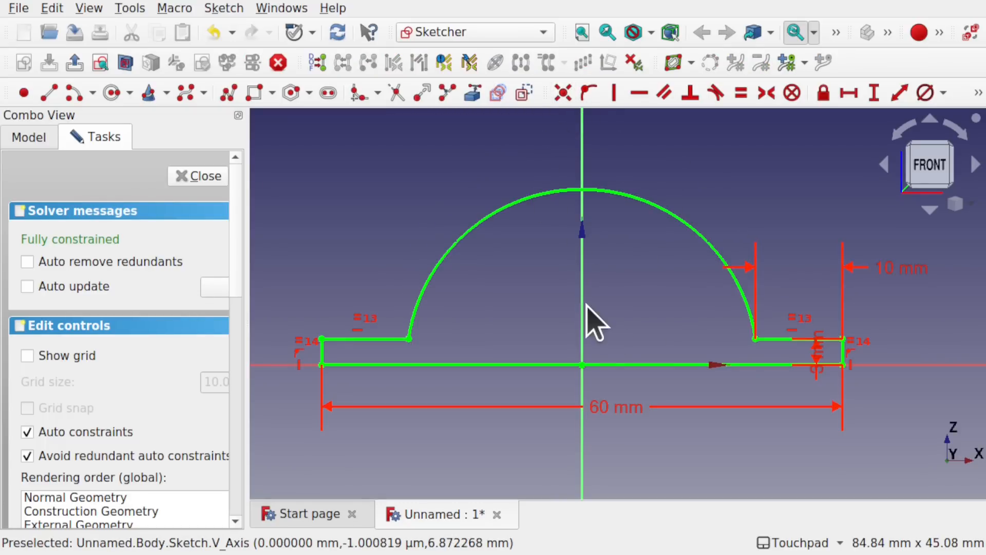
# Draw an inner arc of about 14 mm radius under the outer arch, centred on the vertical axis just above the base line.
pyautogui.click(72, 92)
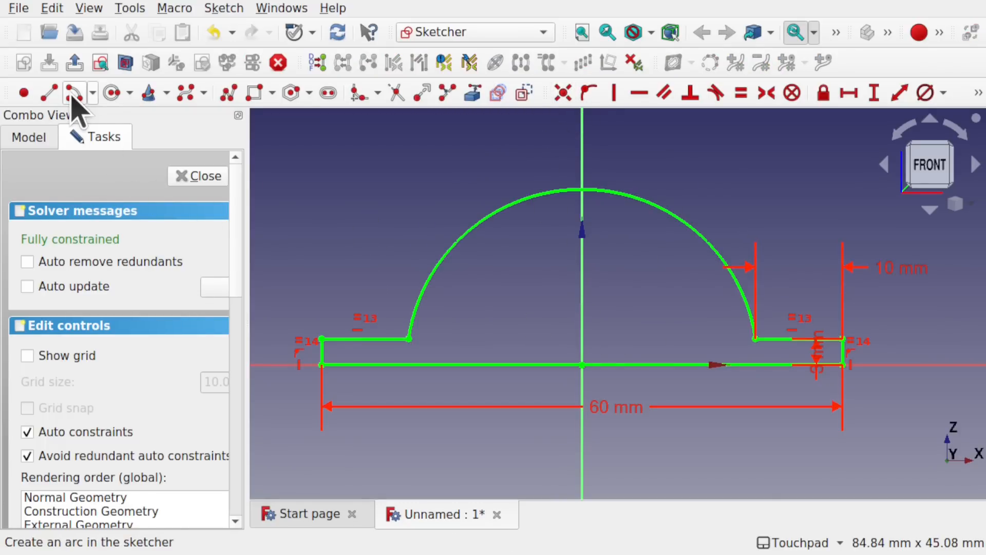
pyautogui.click(580, 350)
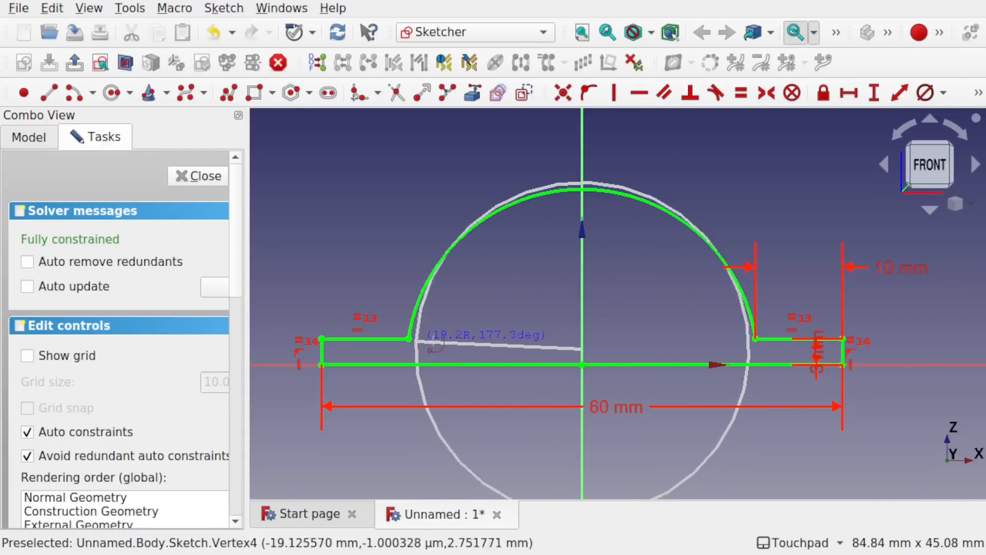
pyautogui.click(463, 339)
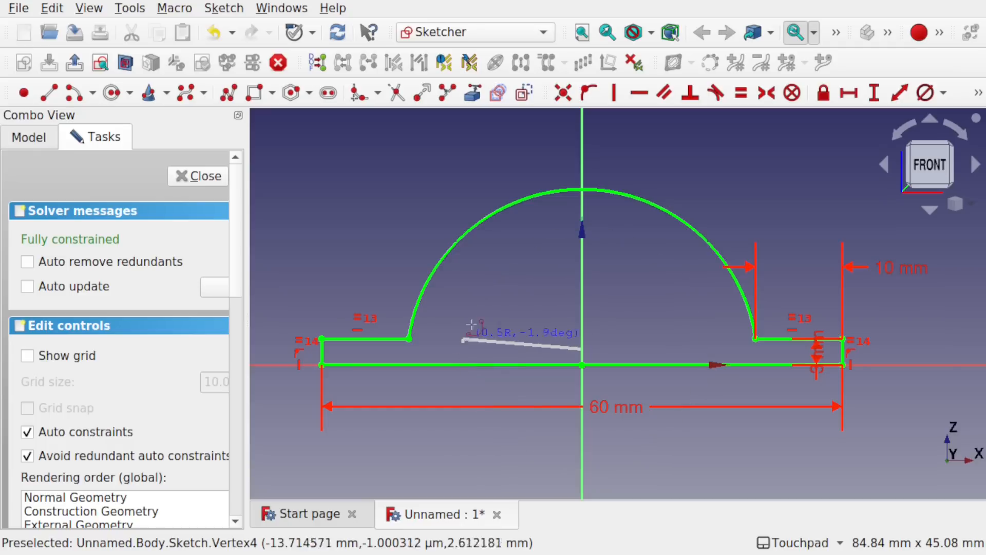
pyautogui.click(742, 334)
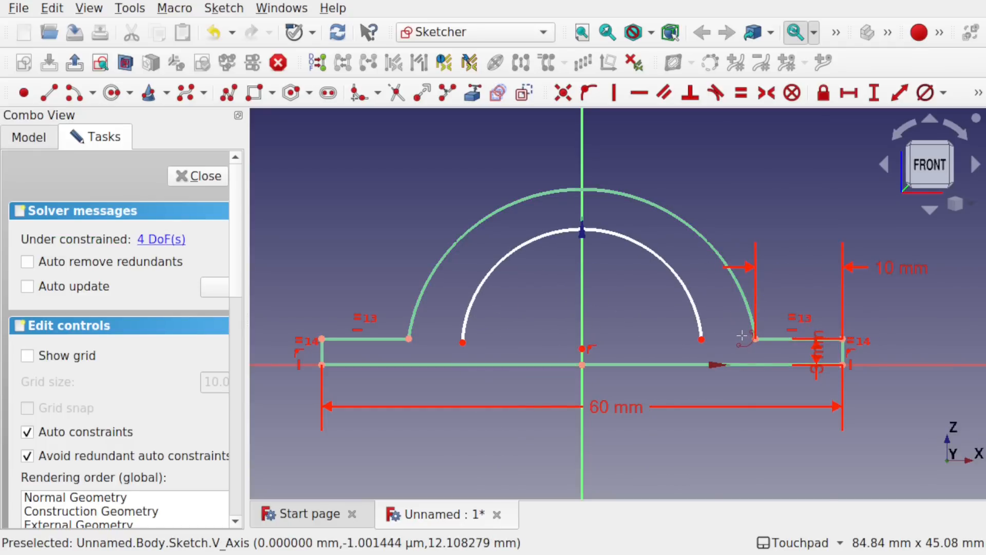
# Align the inner arc's endpoints horizontally with the outer arc's endpoints and delete the redundant horizontal constraint.
pyautogui.click(409, 339)
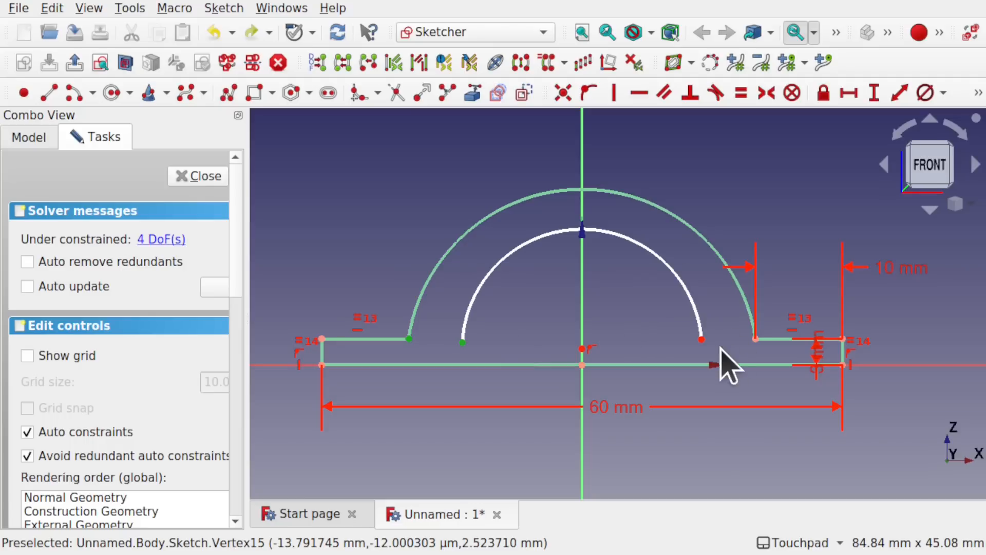
pyautogui.click(702, 339)
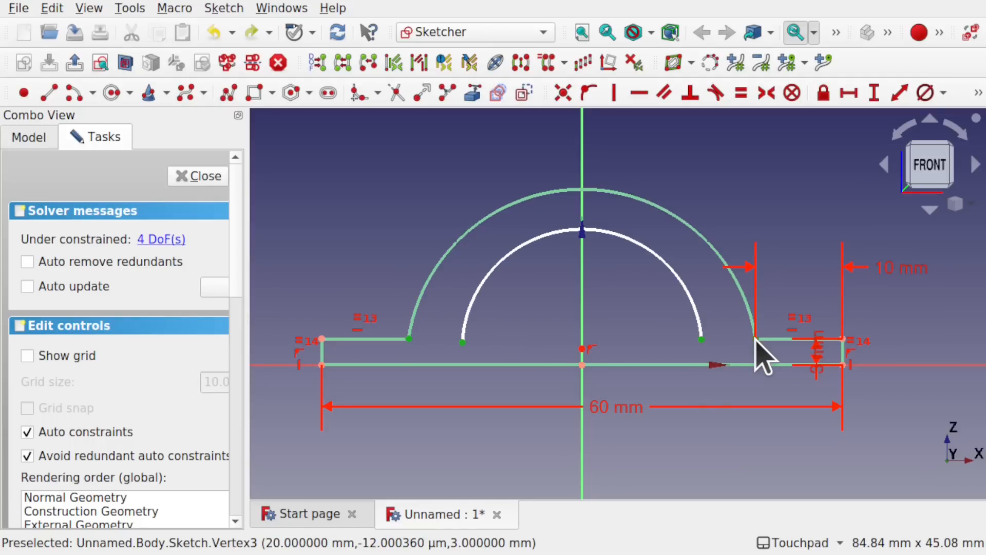
pyautogui.click(638, 94)
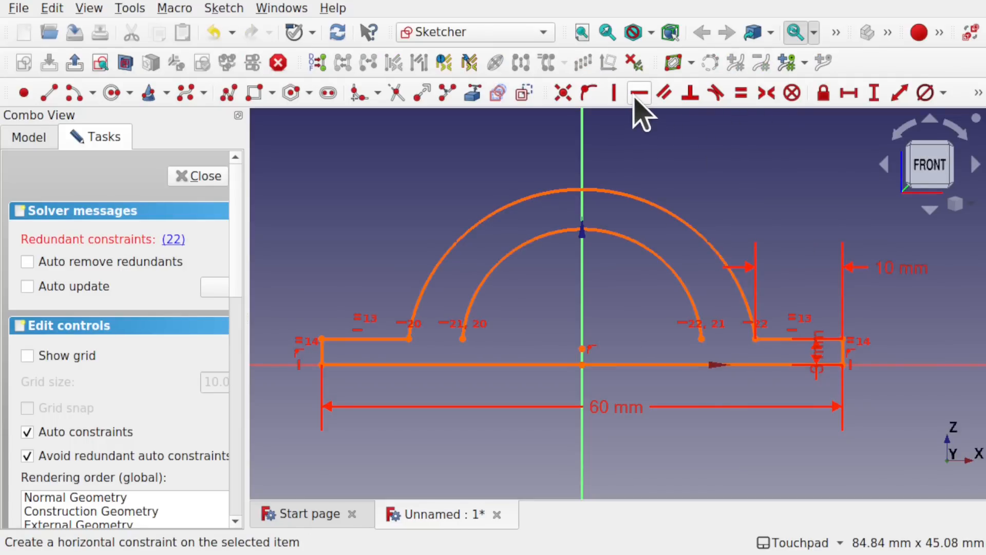
pyautogui.click(176, 238)
pyautogui.press('Delete')
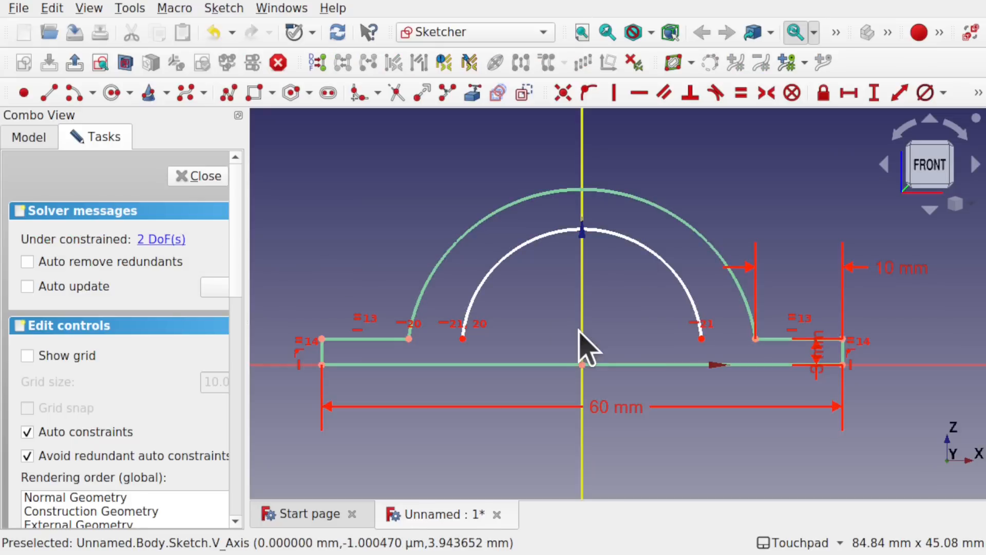
# Shift the inner arc's centre along the vertical axis and widen its left end to about 15.2 mm from the axis.
pyautogui.moveTo(583, 343); pyautogui.dragTo(582, 332)
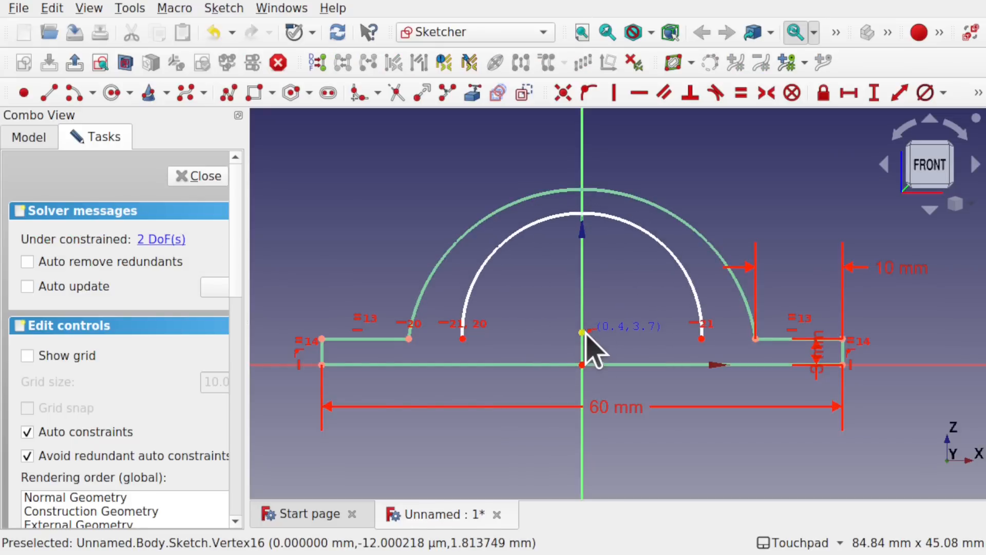
pyautogui.moveTo(462, 339); pyautogui.dragTo(450, 338)
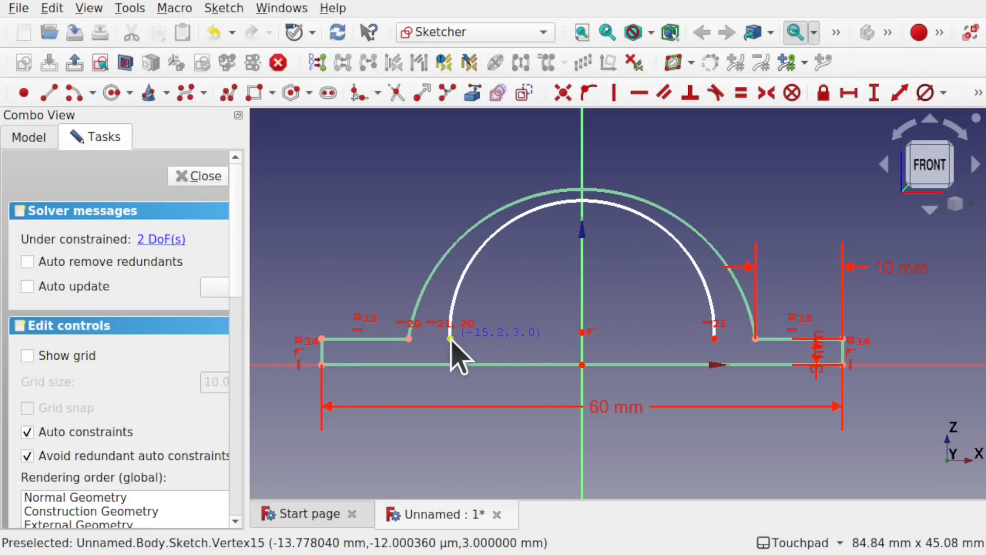
pyautogui.moveTo(584, 331); pyautogui.dragTo(583, 352)
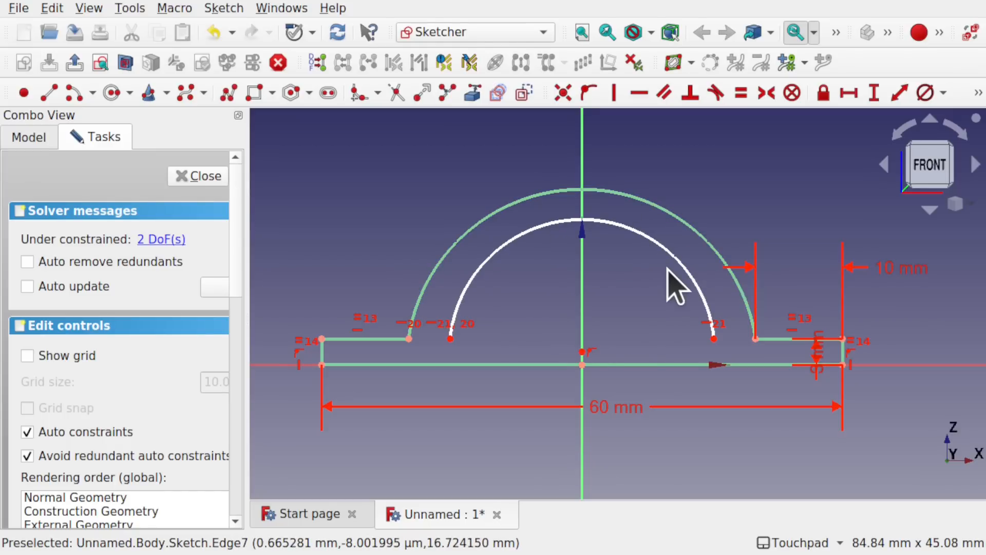
# Draw short lines from both inner arc ends down to the base line and constrain the right one vertical.
pyautogui.click(49, 92)
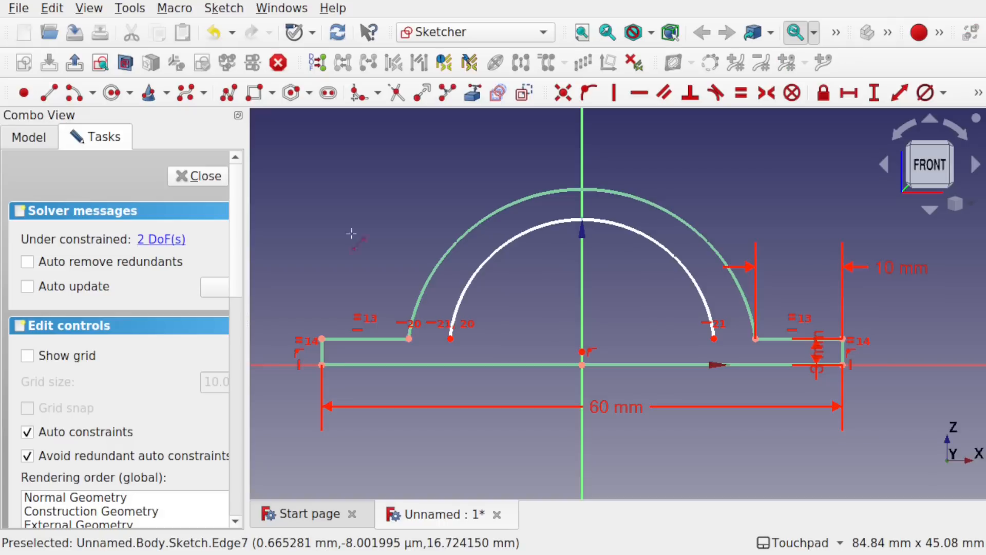
pyautogui.click(450, 339)
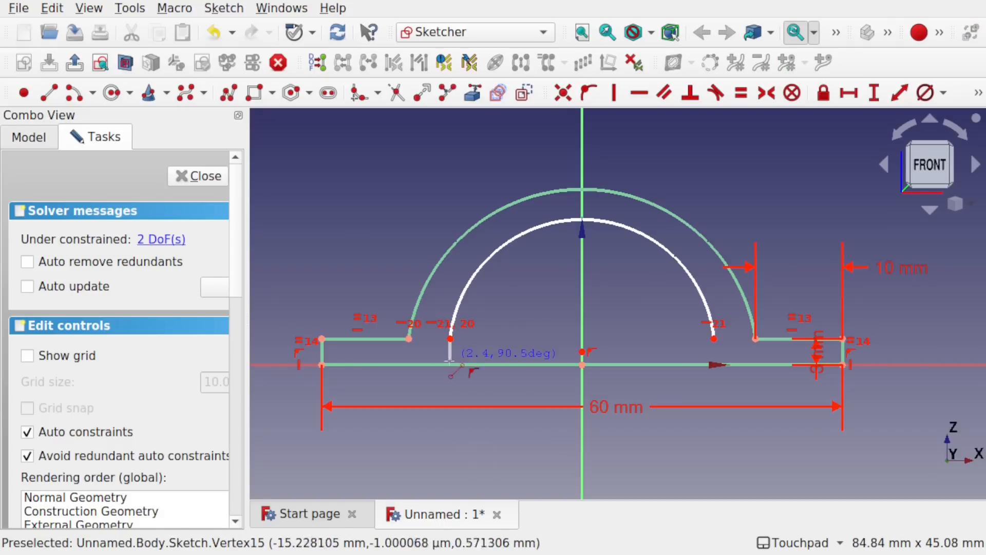
pyautogui.click(450, 365)
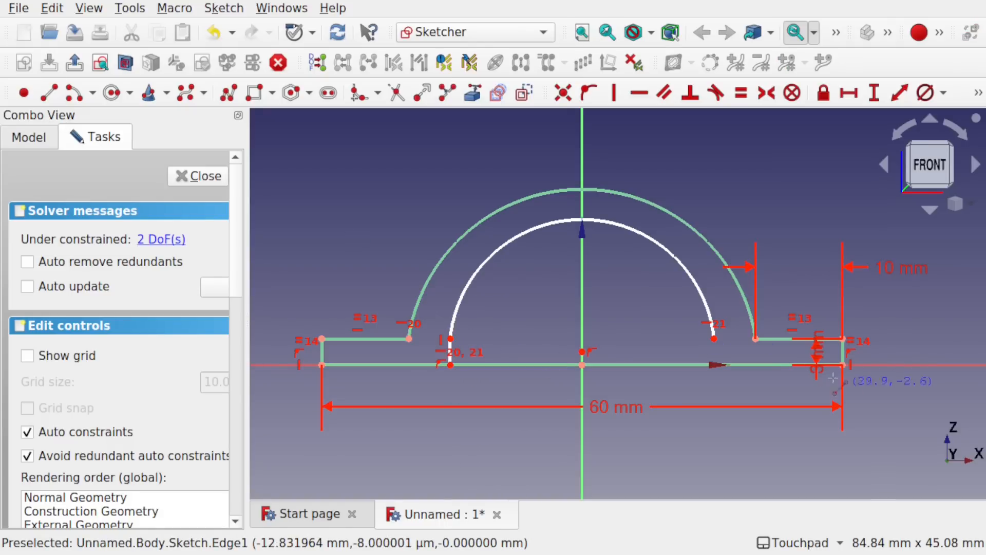
pyautogui.click(714, 339)
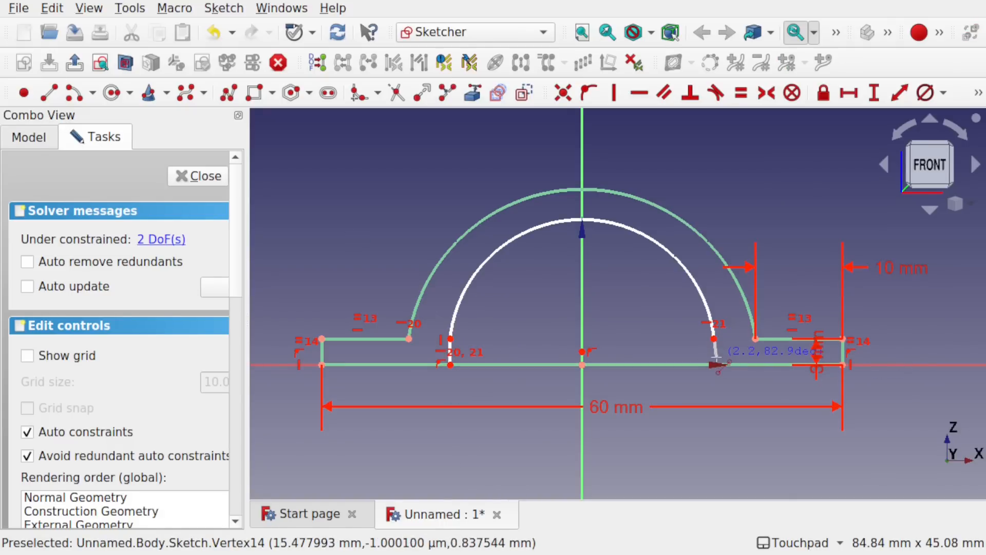
pyautogui.click(714, 364)
pyautogui.rightClick(706, 365)
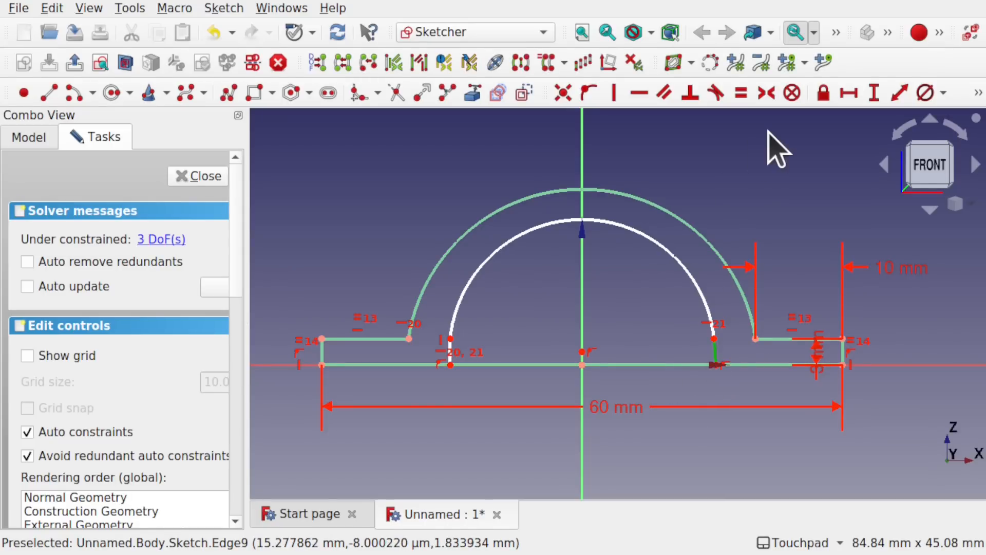
pyautogui.click(615, 92)
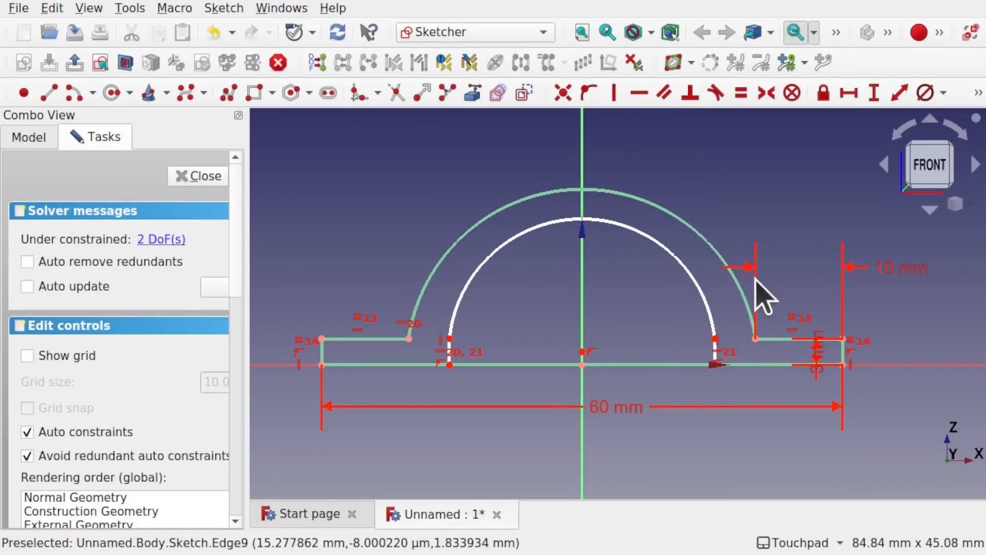
# Constrain the horizontal distance between the right endpoints of the inner and outer arcs to 3 mm.
pyautogui.click(715, 339)
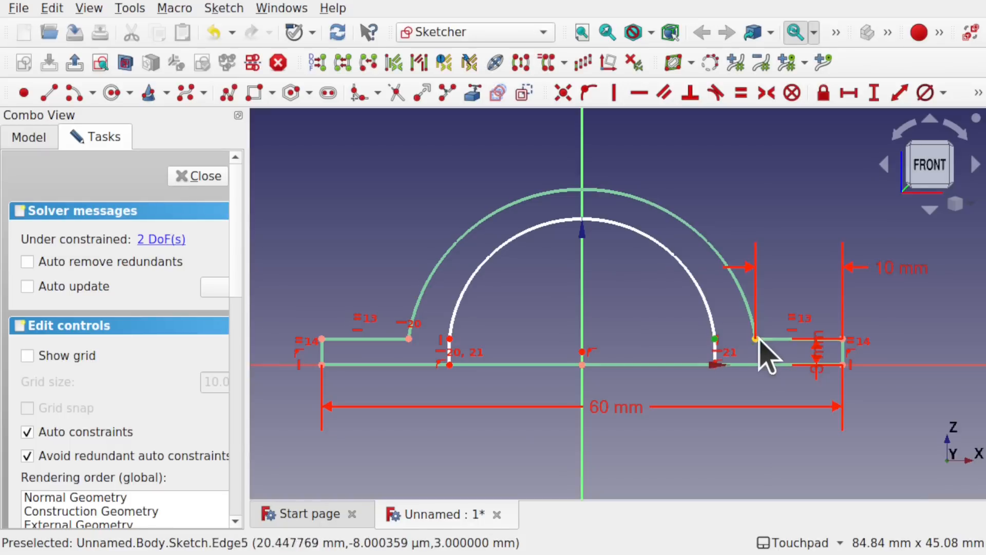
pyautogui.click(755, 339)
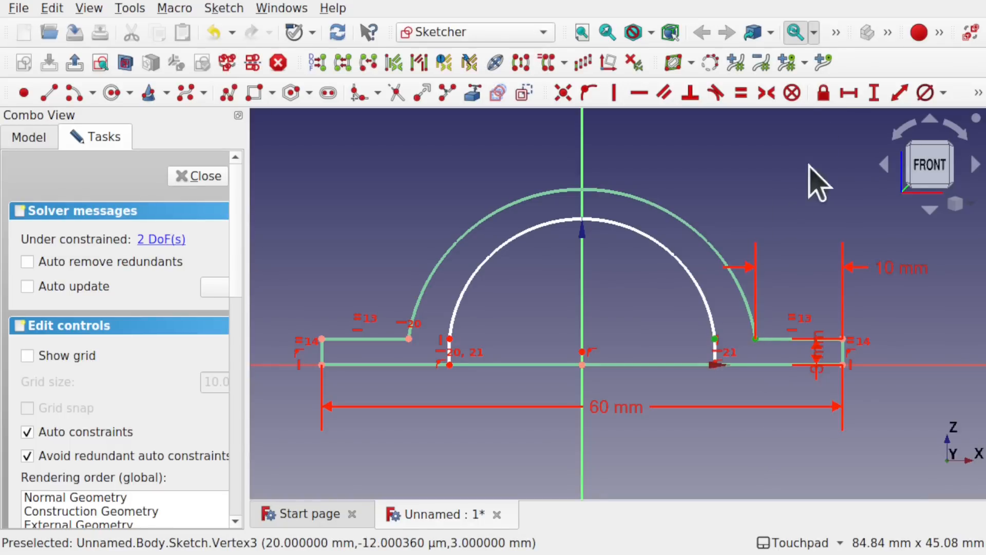
pyautogui.click(846, 100)
pyautogui.press('Return')
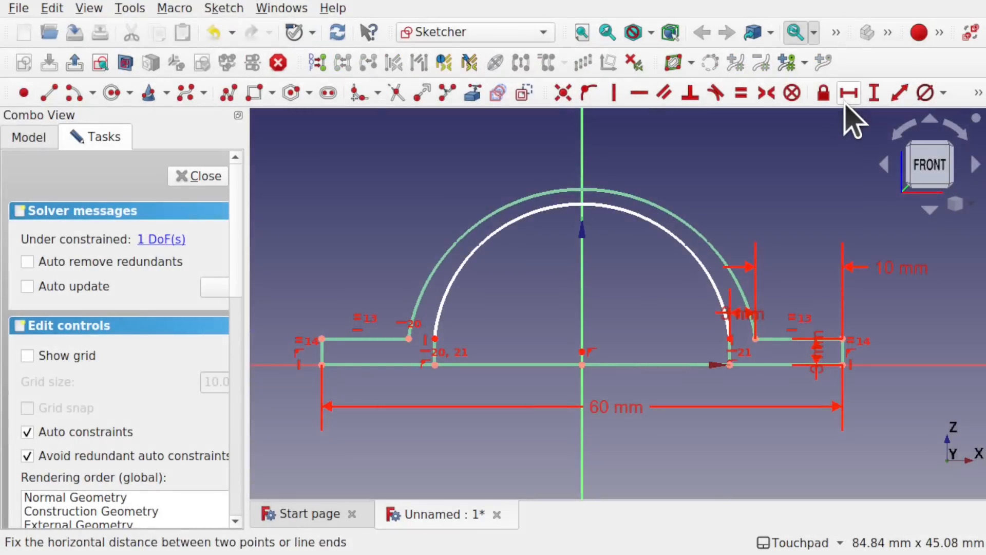
# Make the inner arc's centre coincident with the origin and delete the redundant constraint tying it to the vertical axis.
pyautogui.moveTo(584, 351)
pyautogui.mouseDown()
pyautogui.moveTo(587, 383)
pyautogui.moveTo(583, 349)
pyautogui.mouseUp()
pyautogui.click(583, 340)
pyautogui.click(581, 364)
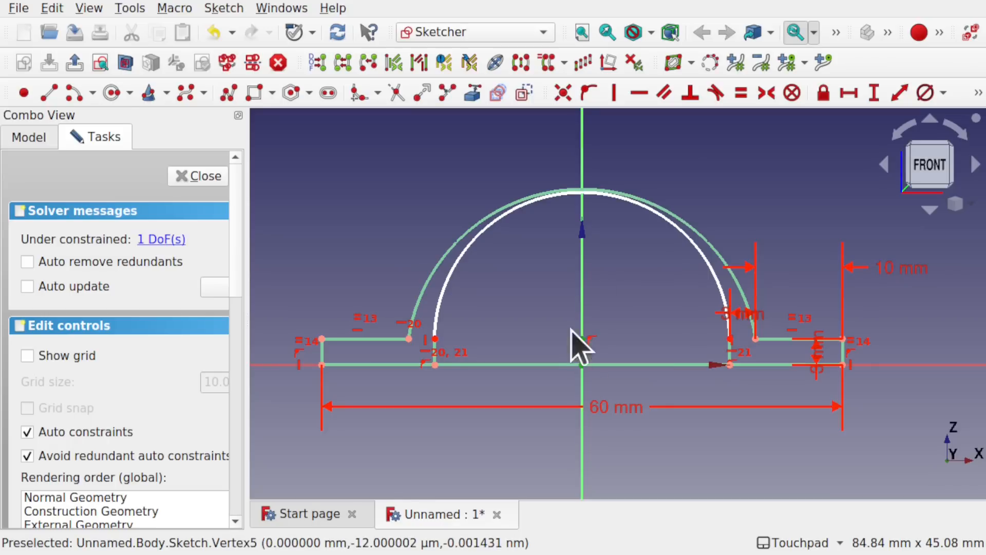
pyautogui.click(563, 93)
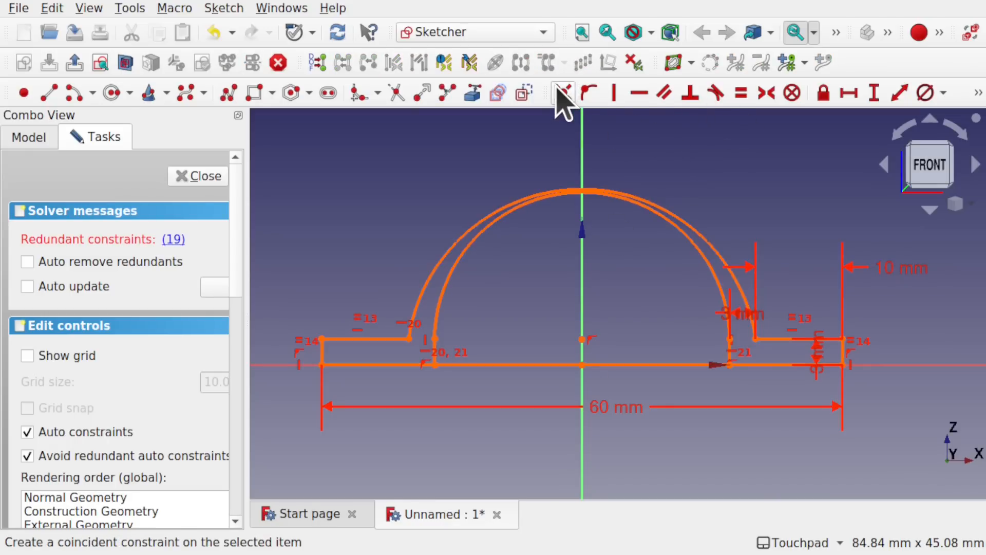
pyautogui.click(173, 240)
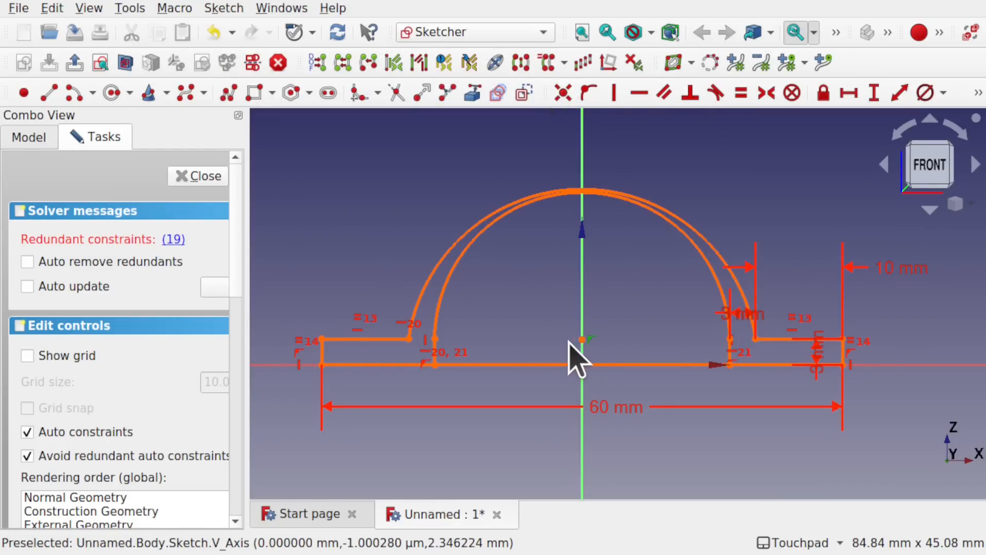
pyautogui.press('Delete')
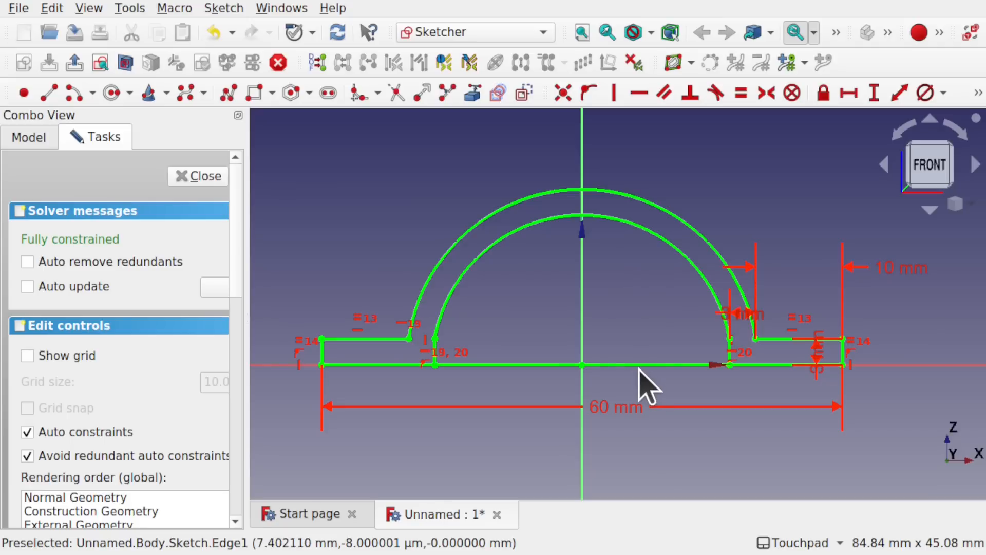
# Trim the base line between the two inner vertical lines and make the remaining base segments equal in length.
pyautogui.click(399, 96)
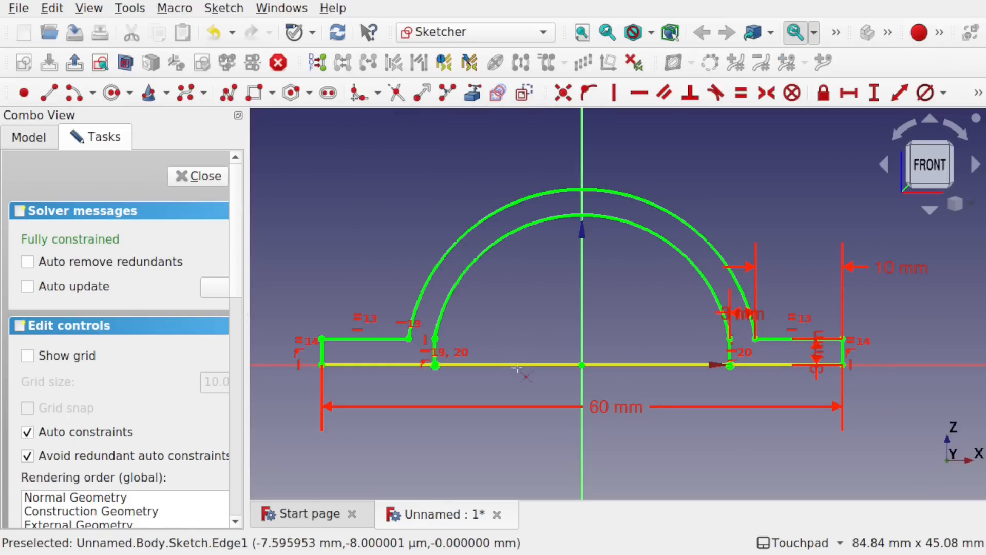
pyautogui.click(535, 364)
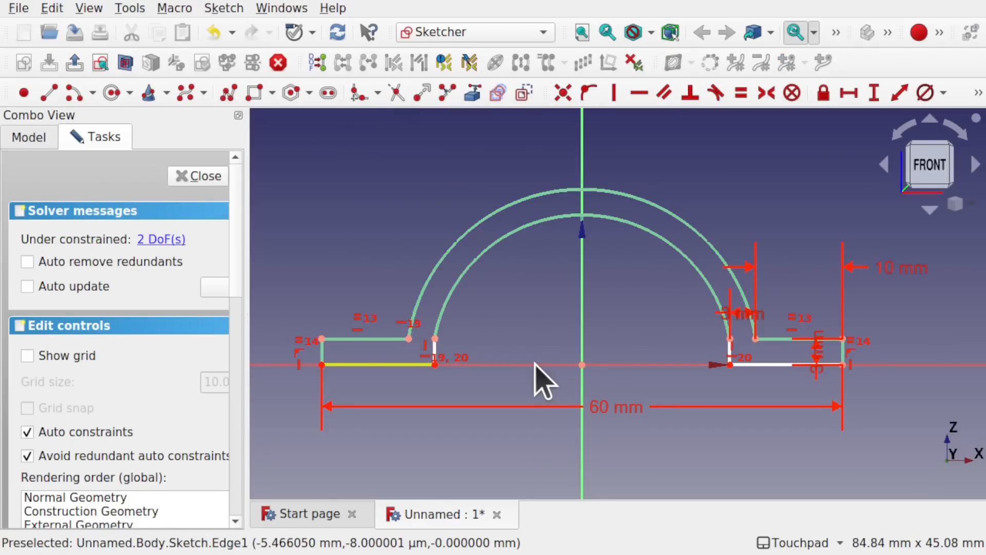
pyautogui.click(383, 365)
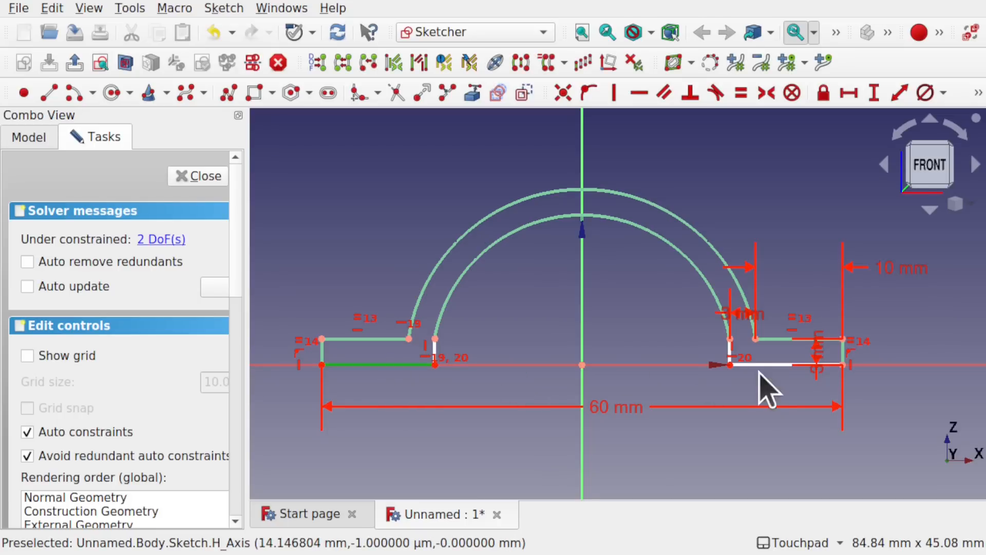
pyautogui.click(776, 365)
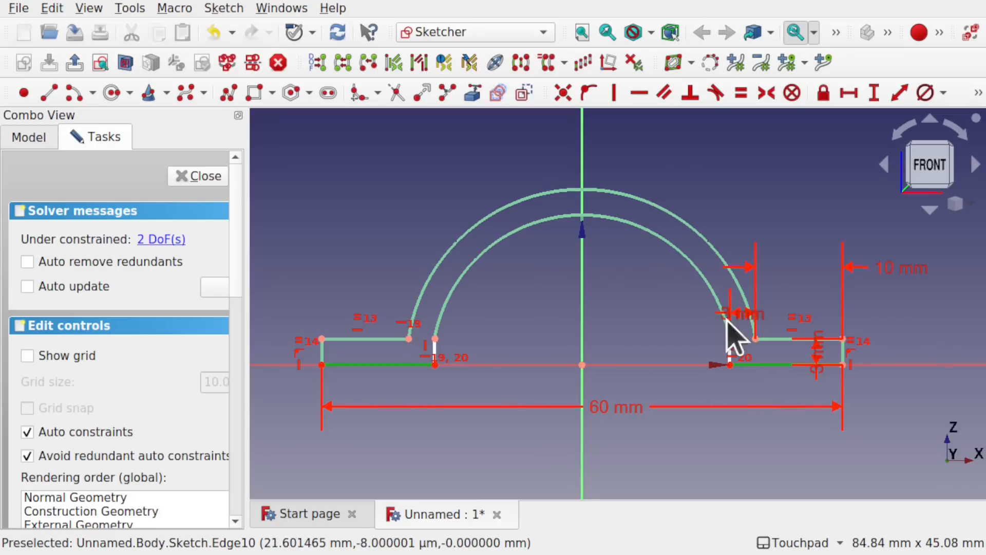
pyautogui.click(741, 97)
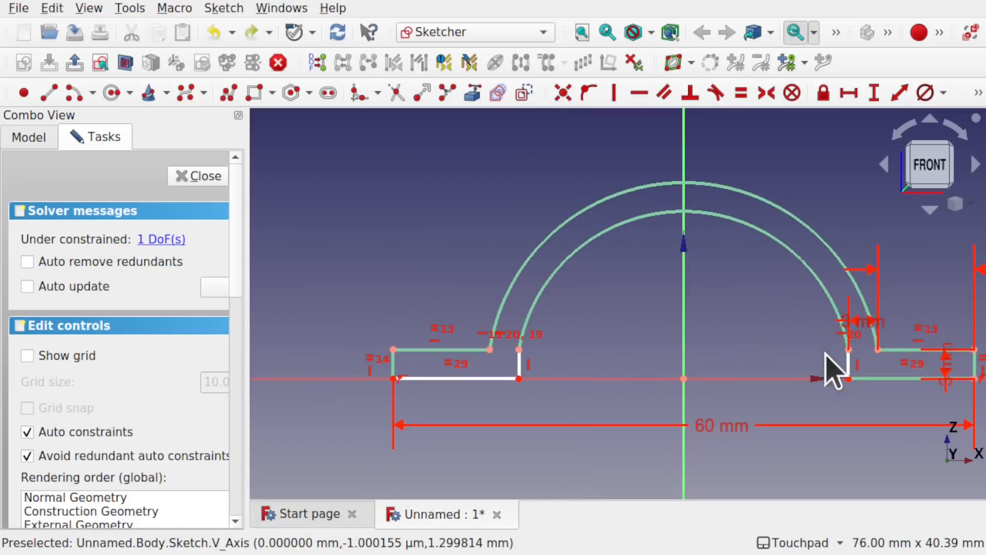
# Constrain the lower end of the left inner vertical line onto the horizontal axis.
pyautogui.moveTo(518, 379); pyautogui.dragTo(547, 395)
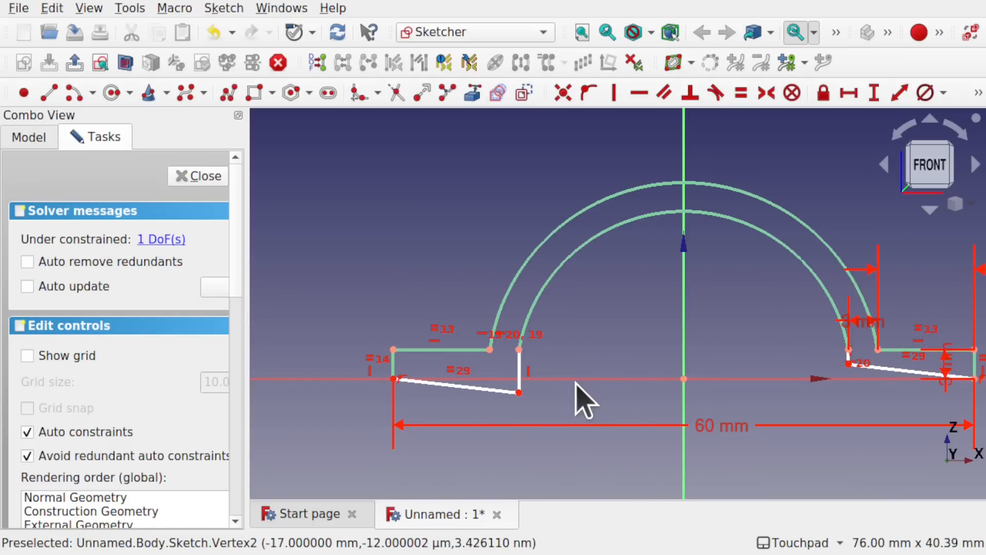
pyautogui.click(519, 392)
pyautogui.click(566, 379)
pyautogui.click(587, 93)
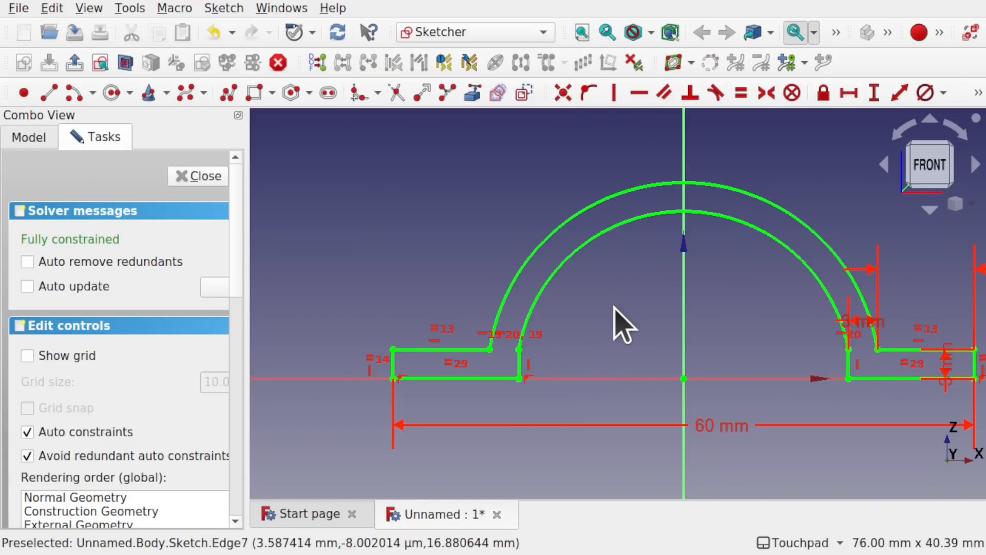
# Close the sketch and pad the arched profile 10 mm along the sketch normal.
pyautogui.click(198, 176)
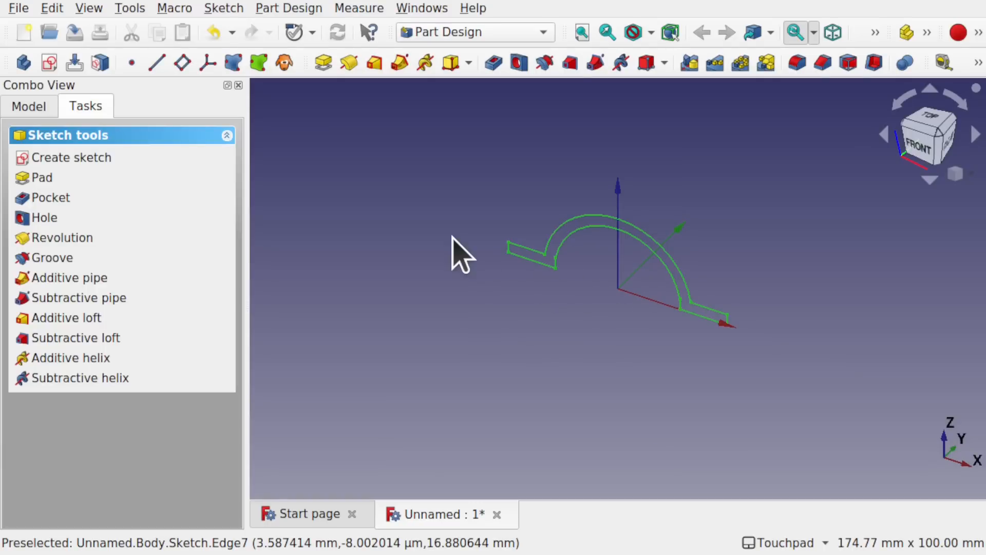
pyautogui.click(28, 106)
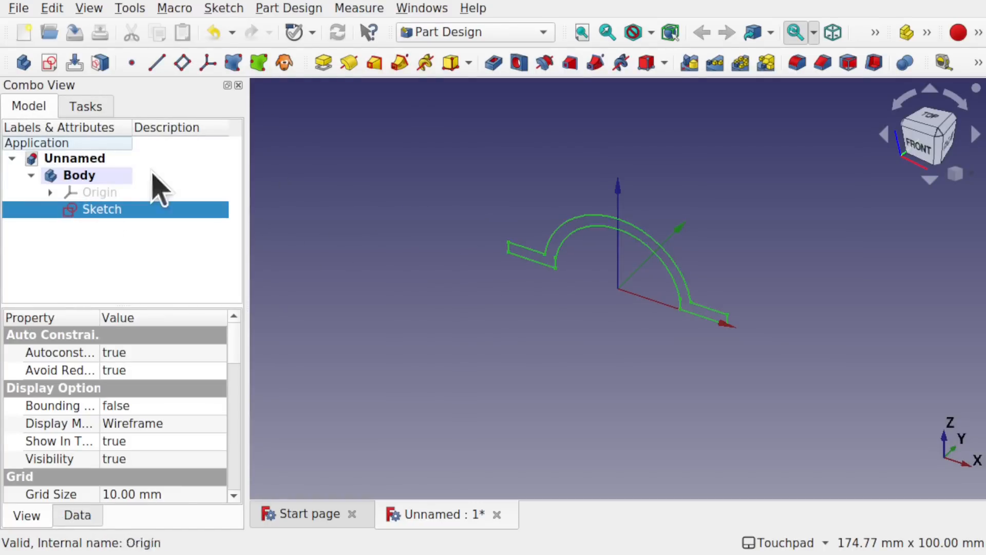
pyautogui.click(323, 62)
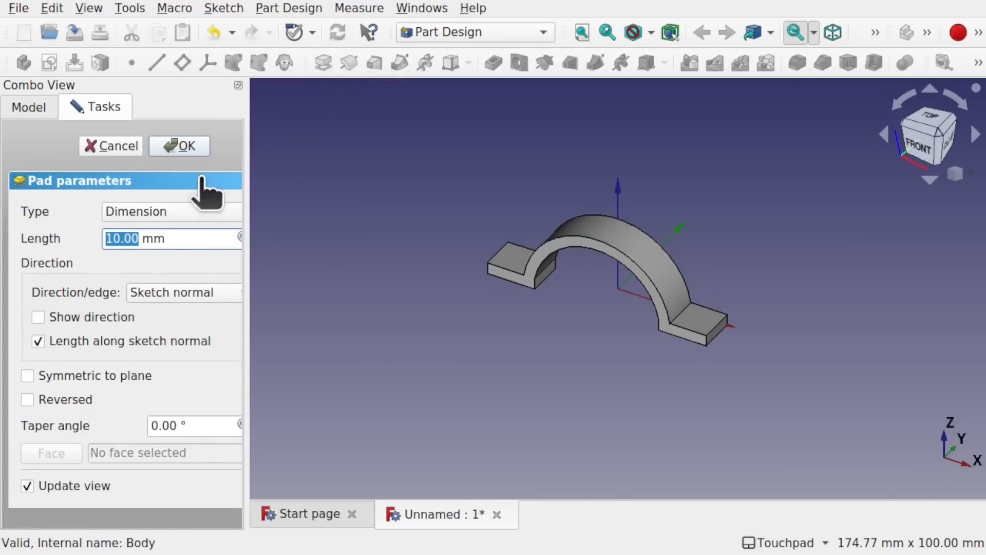
pyautogui.click(181, 146)
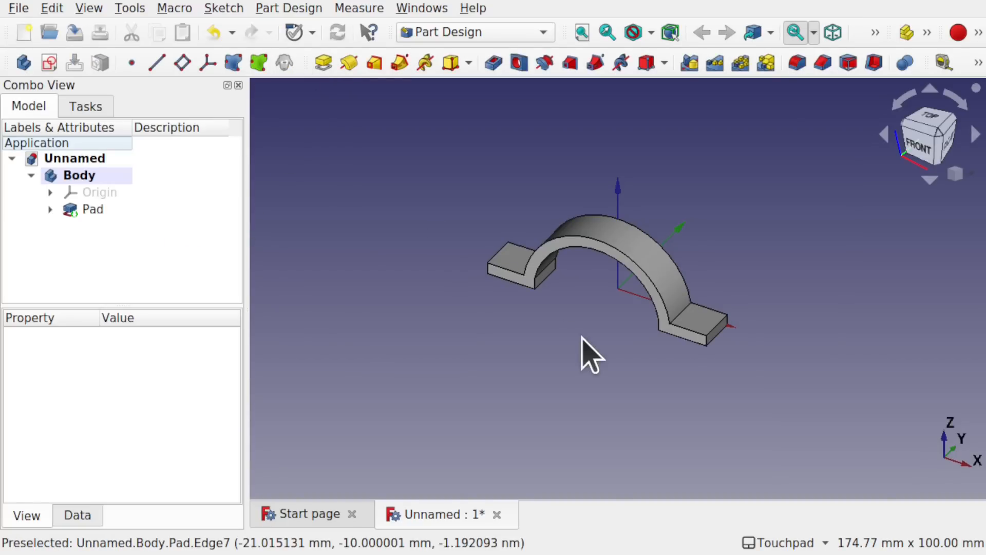
# Start a new sketch on the upper face of the flange on the negative X side of the clamp.
pyautogui.keyDown('alt'); pyautogui.moveTo(600, 252); pyautogui.dragTo(651, 378); pyautogui.keyUp('alt')
pyautogui.click(512, 259)
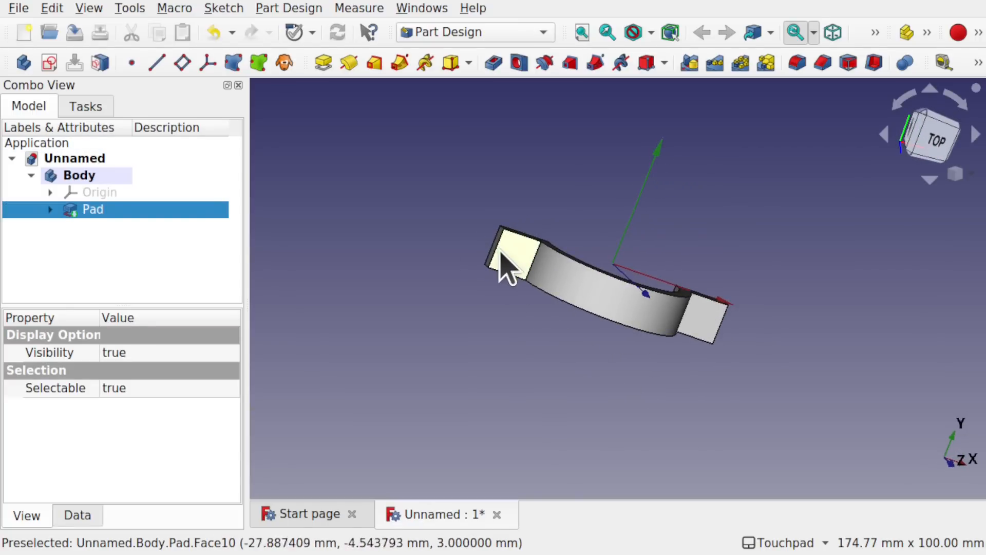
pyautogui.click(43, 64)
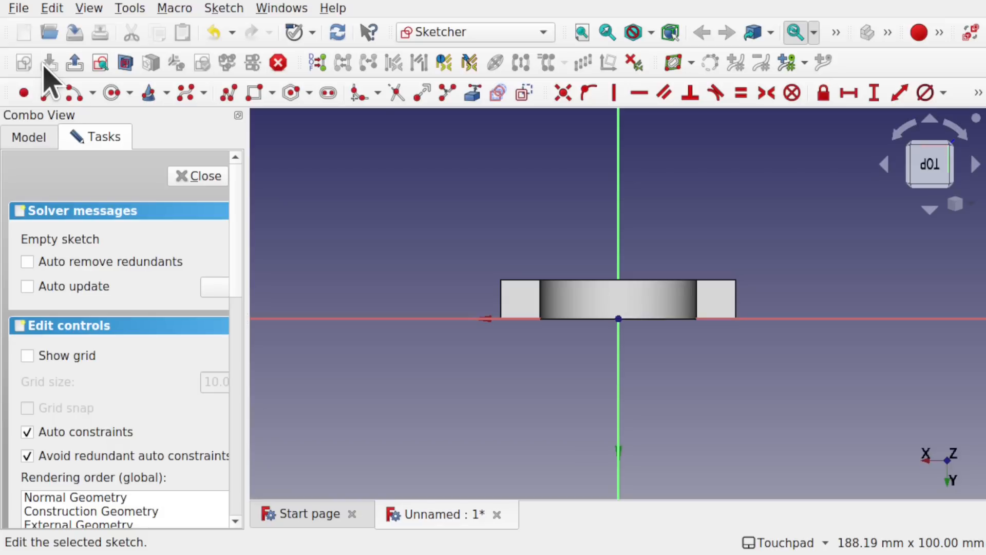
# Link diagonally opposite corners of both flange faces into the sketch as external geometry.
pyautogui.scroll(5, 522, 325)
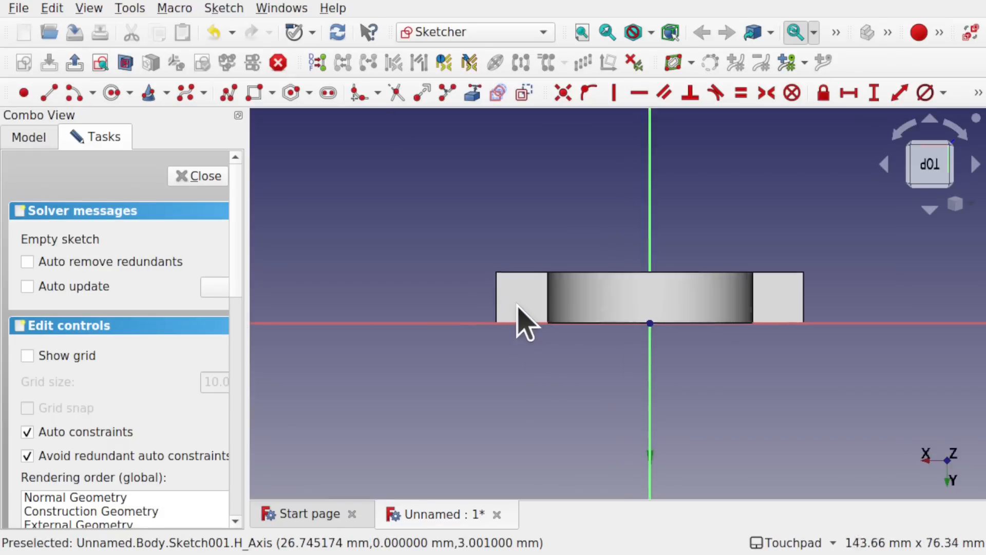
pyautogui.click(472, 93)
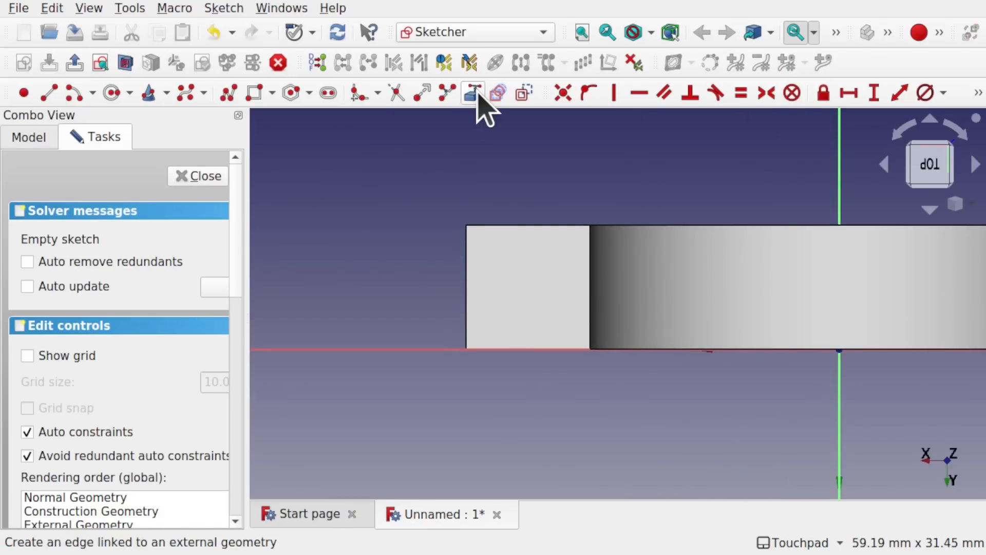
pyautogui.click(466, 224)
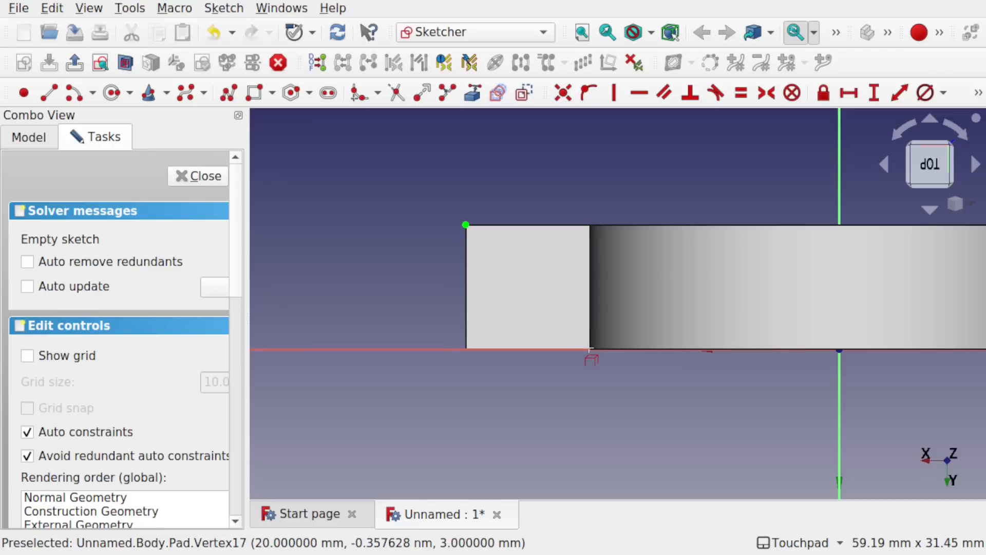
pyautogui.click(589, 349)
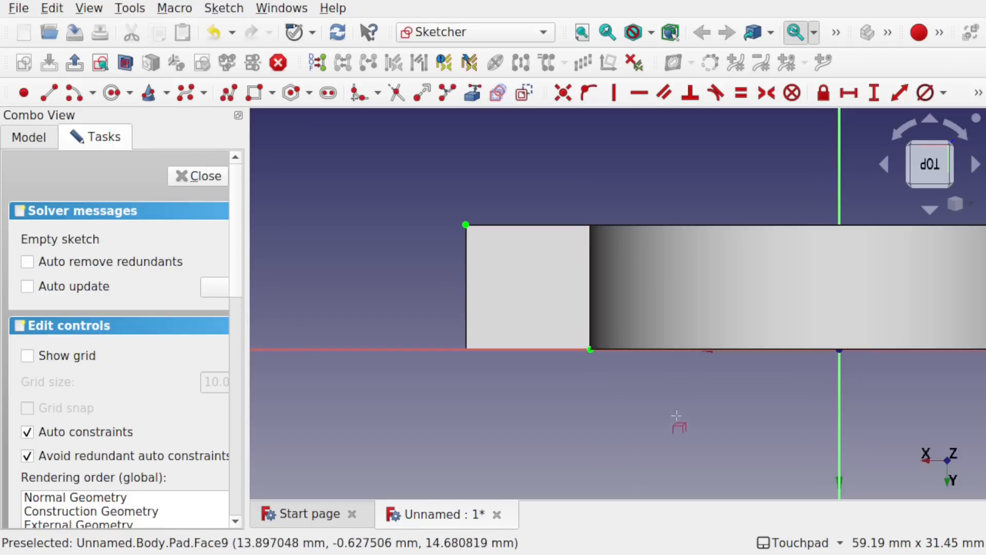
pyautogui.moveTo(697, 339)
pyautogui.keyDown('shift'); pyautogui.mouseDown(button='middle')
pyautogui.moveTo(417, 388)
pyautogui.moveTo(369, 324)
pyautogui.mouseUp(button='middle'); pyautogui.keyUp('shift')
pyautogui.click(756, 333)
pyautogui.click(881, 210)
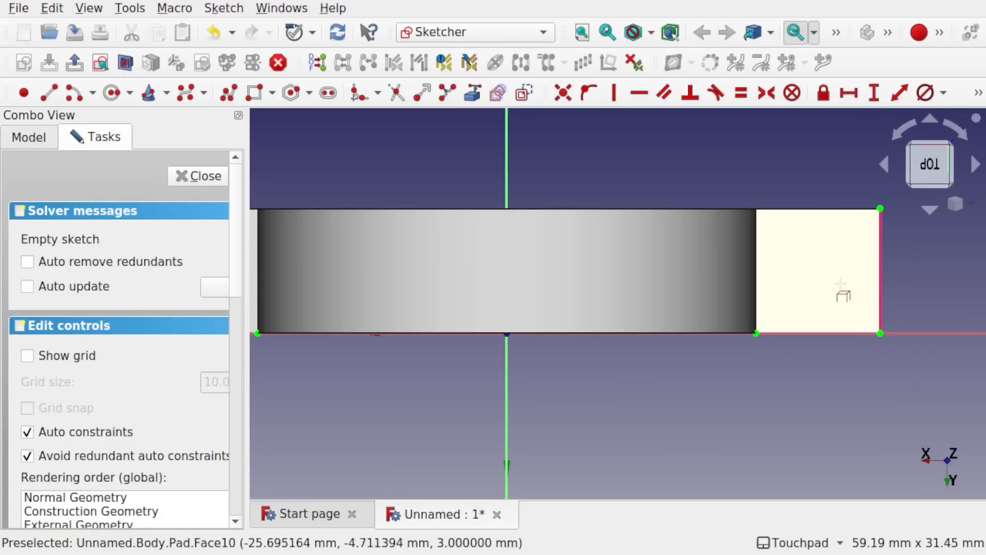
# Draw one circle inside each flange face, about 5.7 mm in diameter and roughly centred.
pyautogui.scroll(-5, 801, 280)
pyautogui.scroll(1, 773, 289)
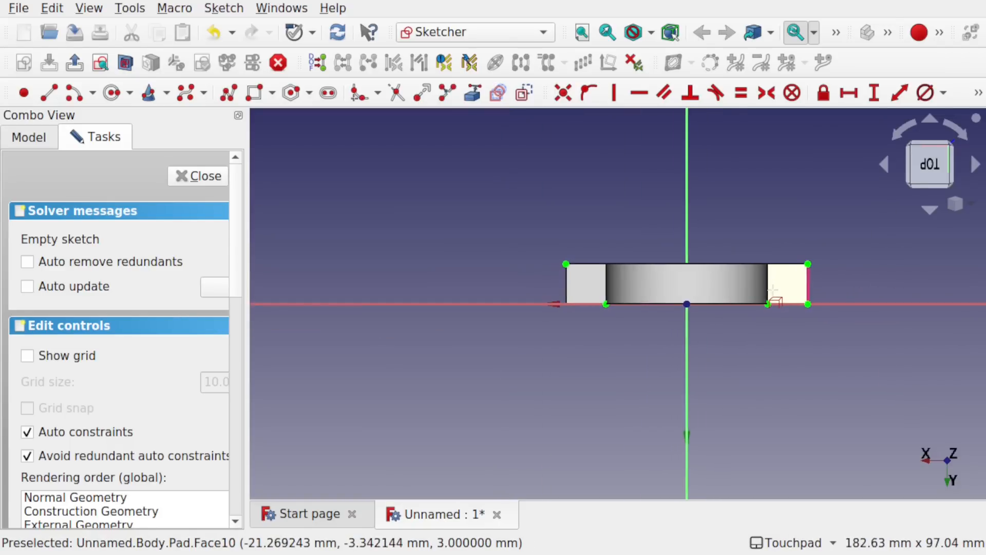
pyautogui.click(110, 91)
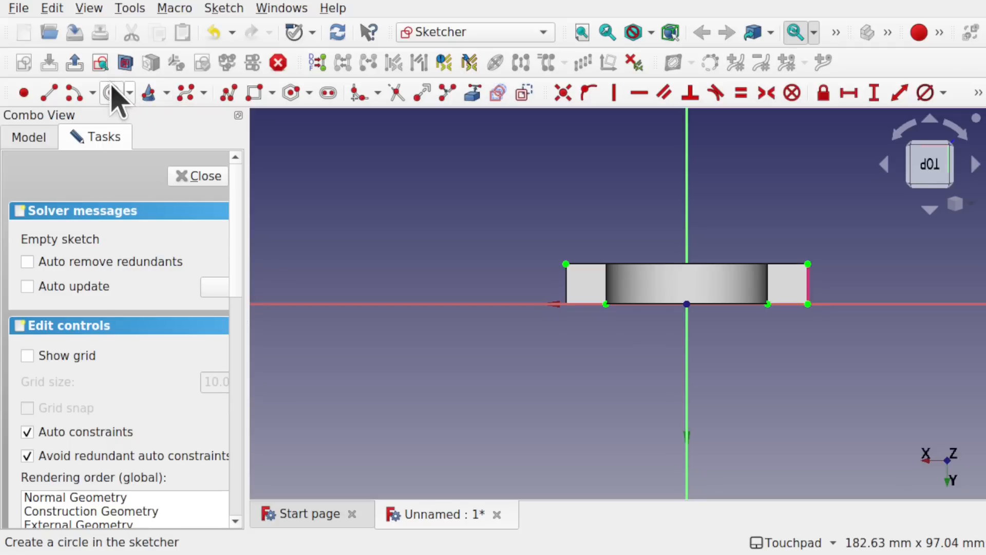
pyautogui.click(596, 293)
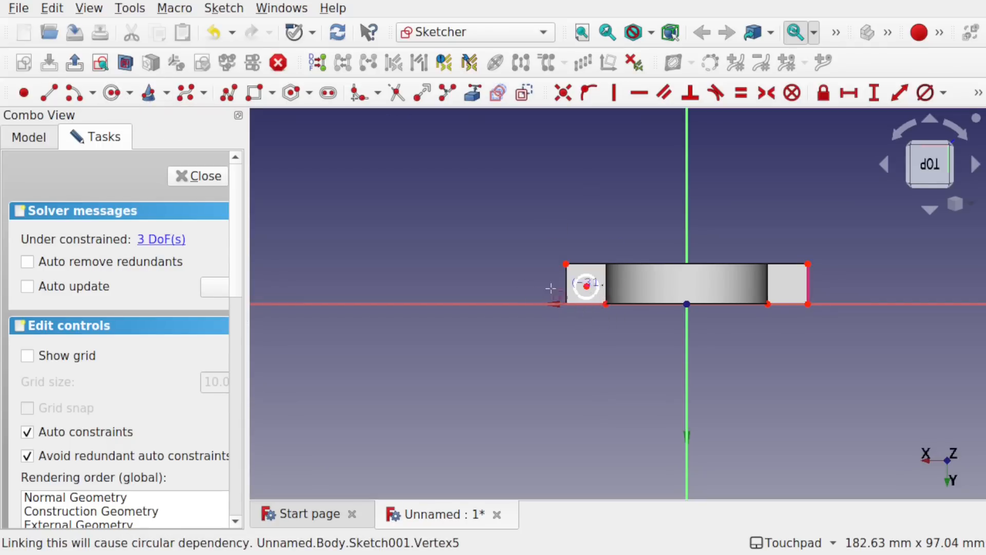
pyautogui.click(790, 282)
pyautogui.click(806, 298)
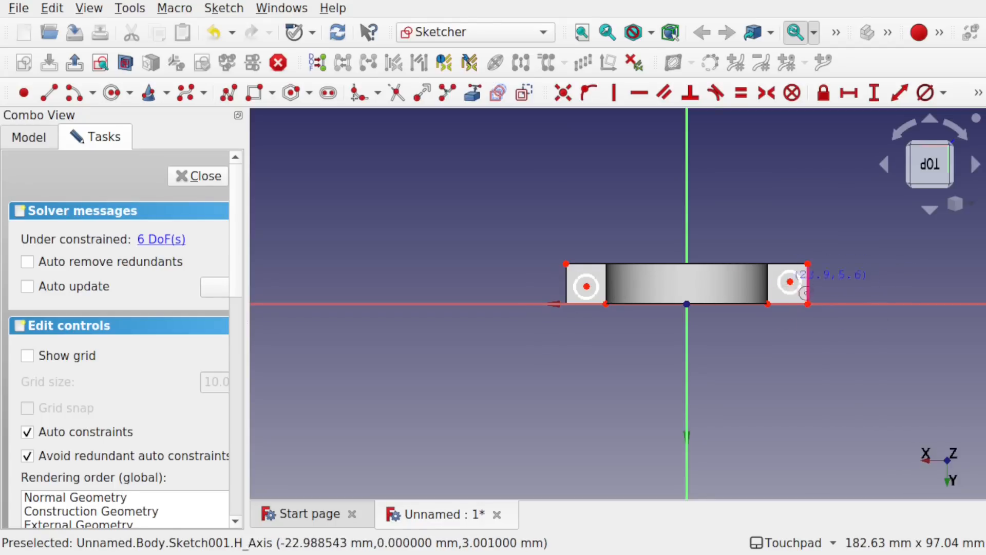
pyautogui.scroll(4, 806, 300)
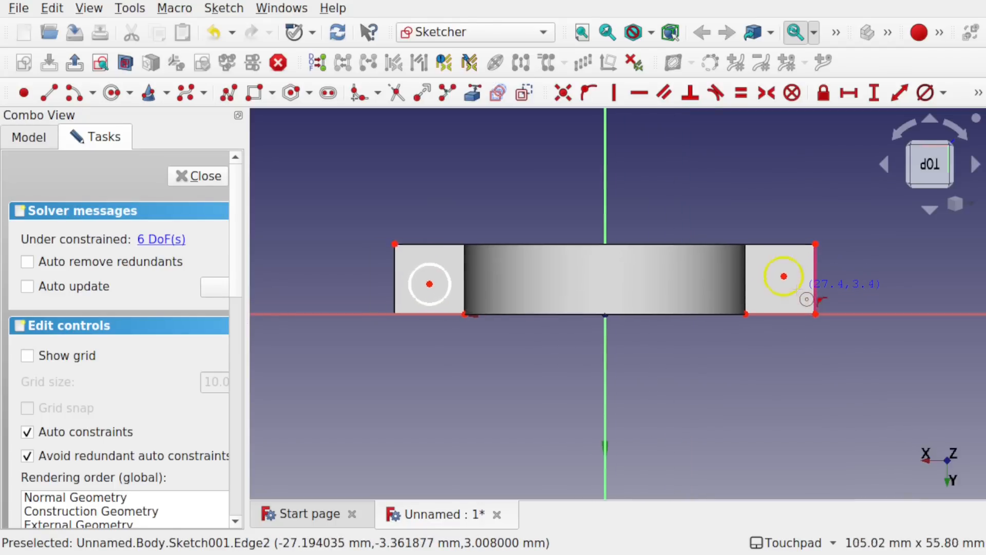
pyautogui.press('Escape')
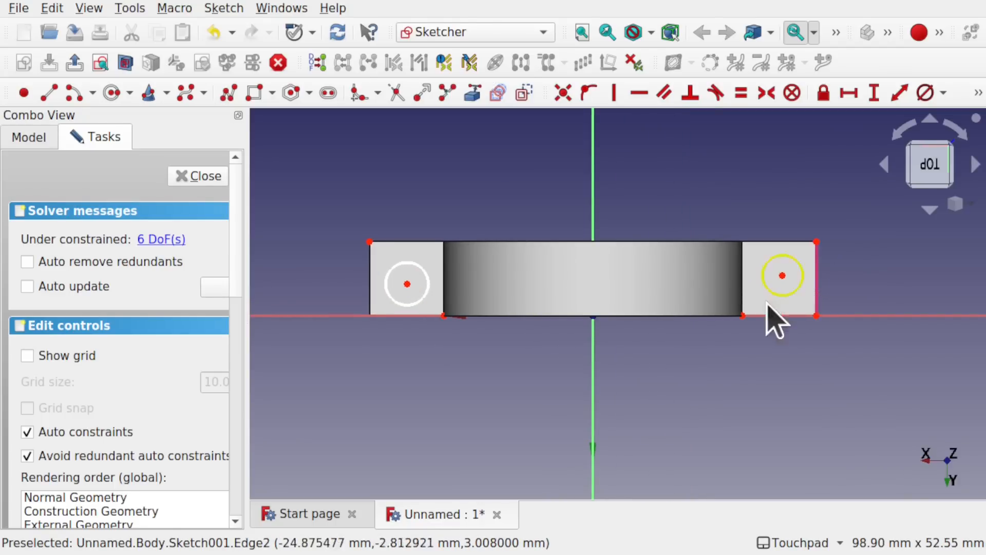
pyautogui.click(743, 315)
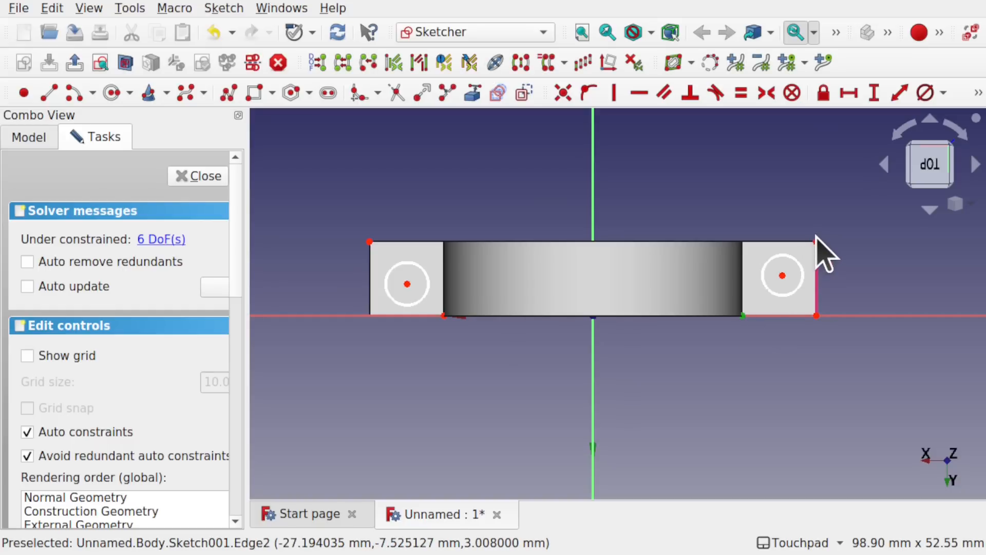
pyautogui.click(816, 242)
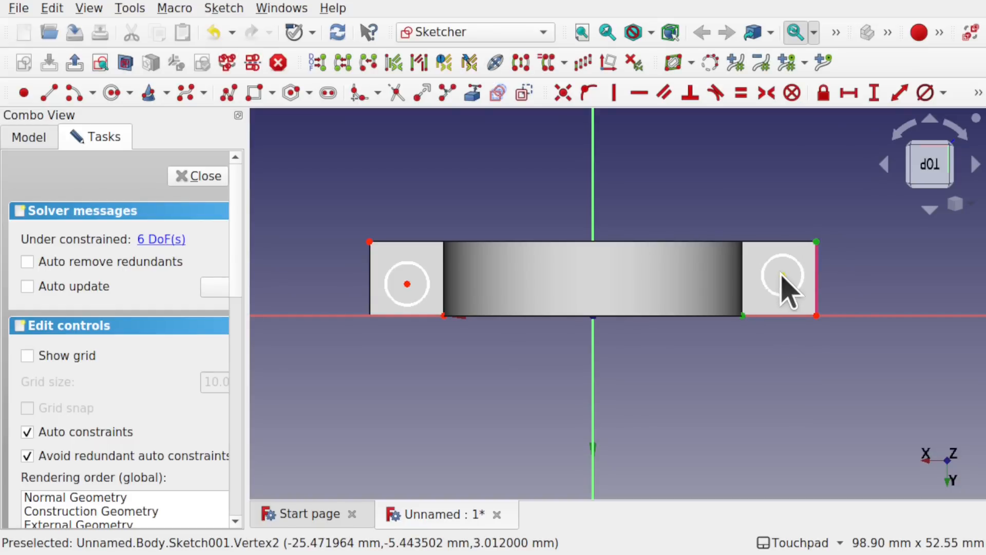
pyautogui.click(765, 189)
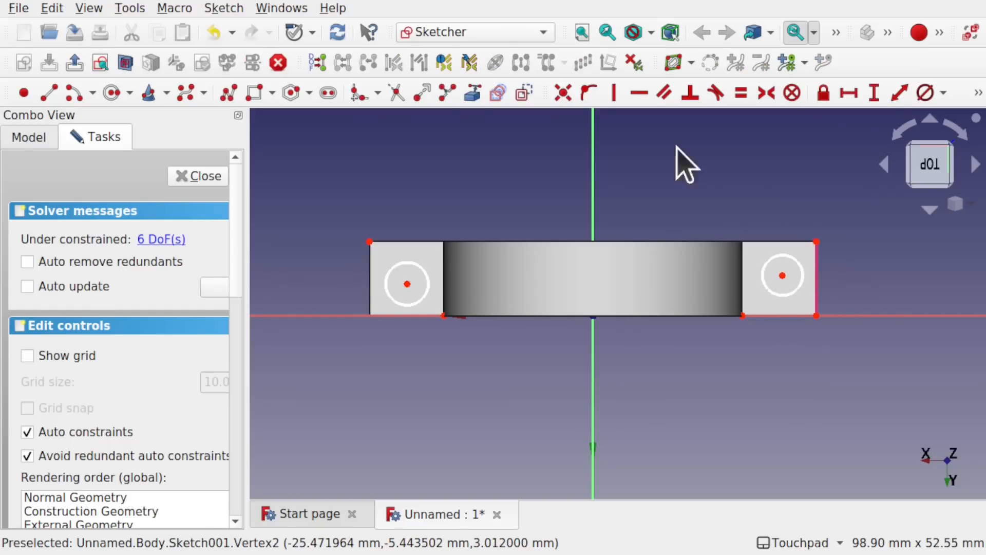
# Constrain the centre of the circle on the negative X flange symmetrically between that flange's two referenced corners.
pyautogui.click(766, 92)
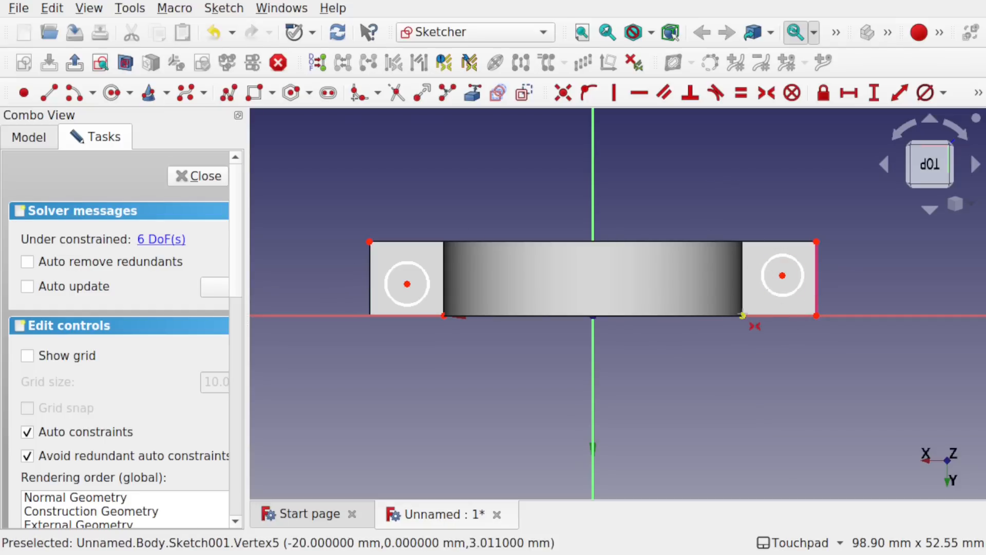
pyautogui.click(743, 315)
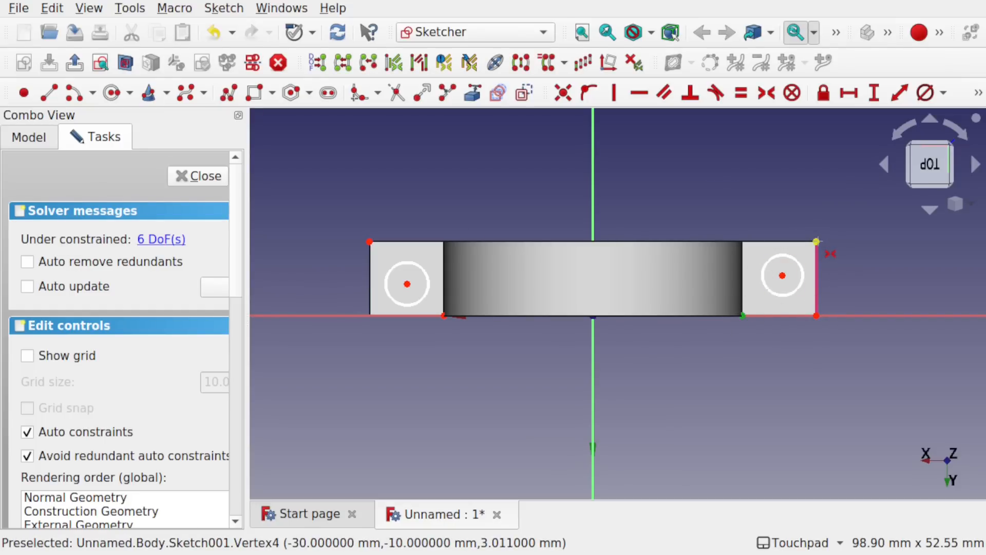
pyautogui.click(816, 241)
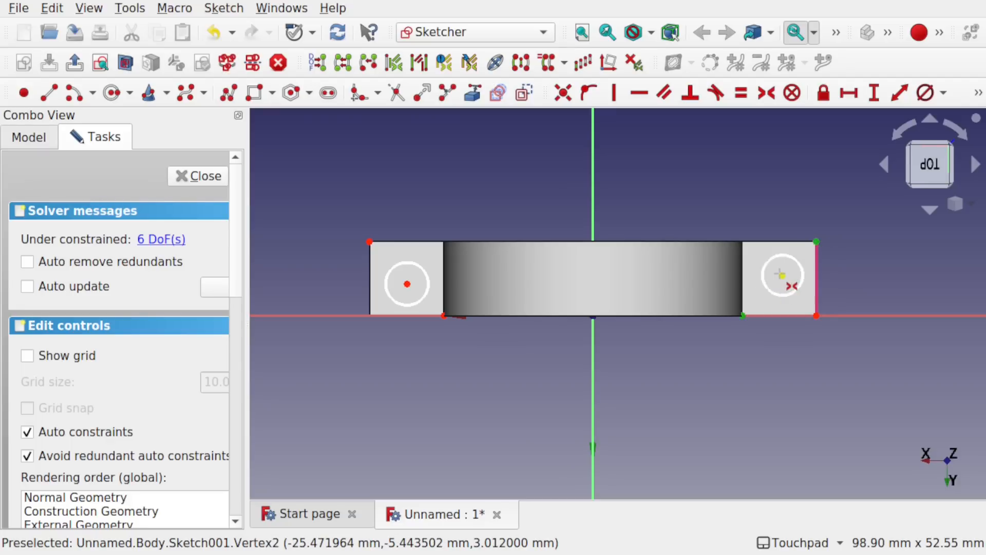
pyautogui.click(780, 275)
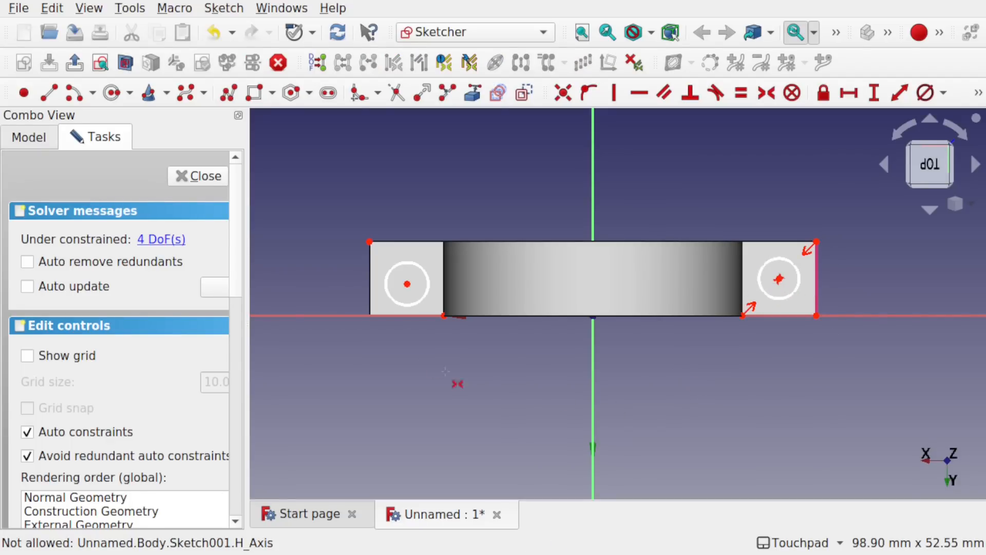
# Constrain the centre of the circle on the positive X flange symmetrically between its two referenced corners.
pyautogui.click(370, 242)
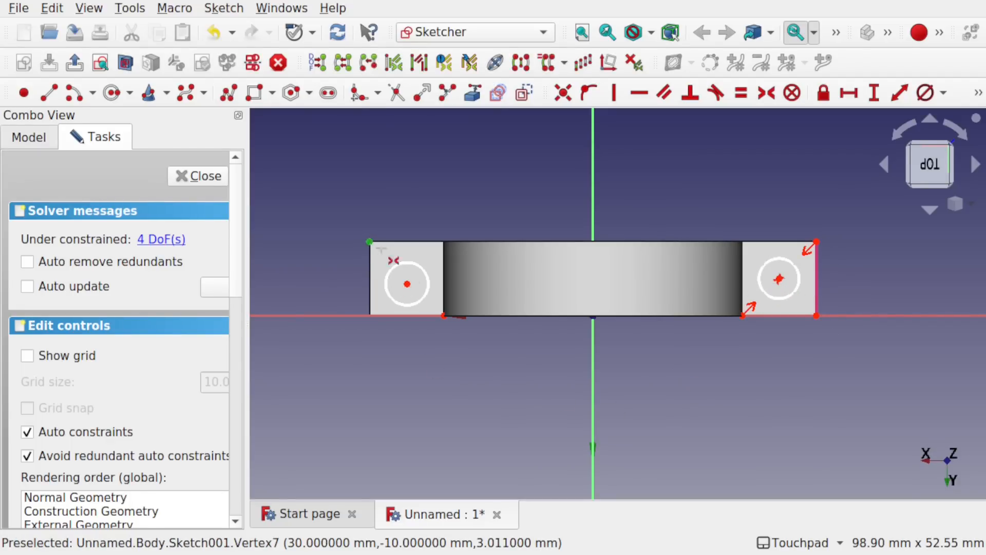
pyautogui.click(443, 315)
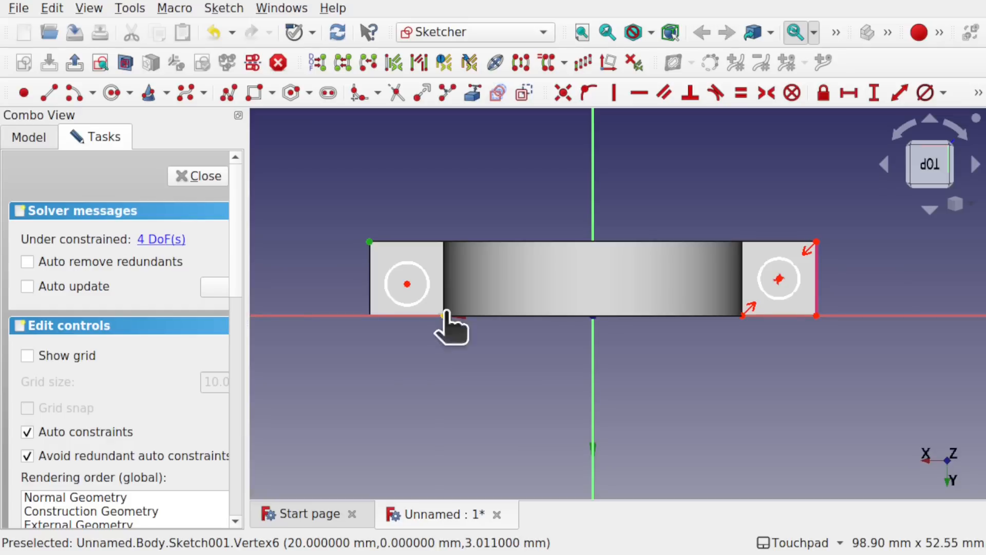
pyautogui.click(408, 283)
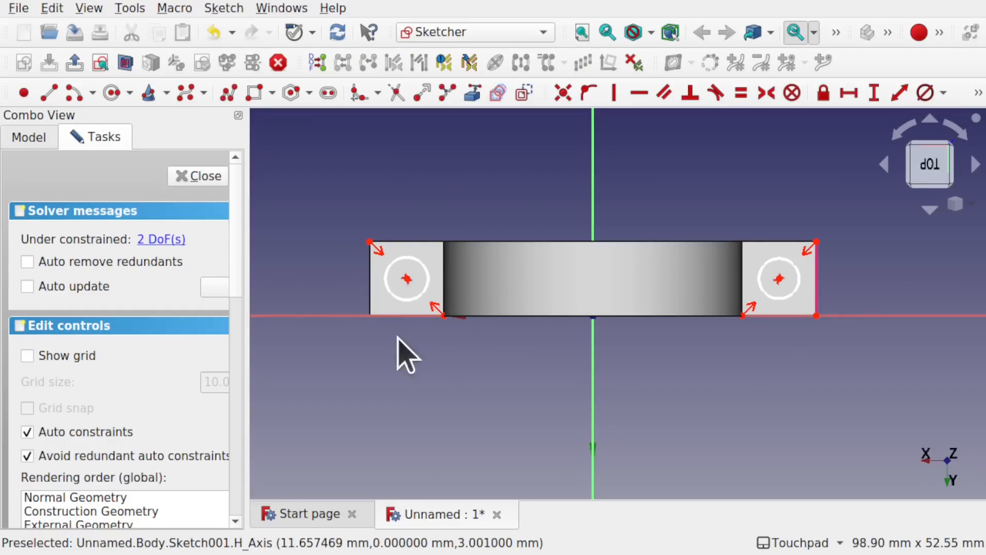
# Make the two flange circles equal and set their diameter to 5 mm.
pyautogui.click(403, 298)
pyautogui.click(792, 300)
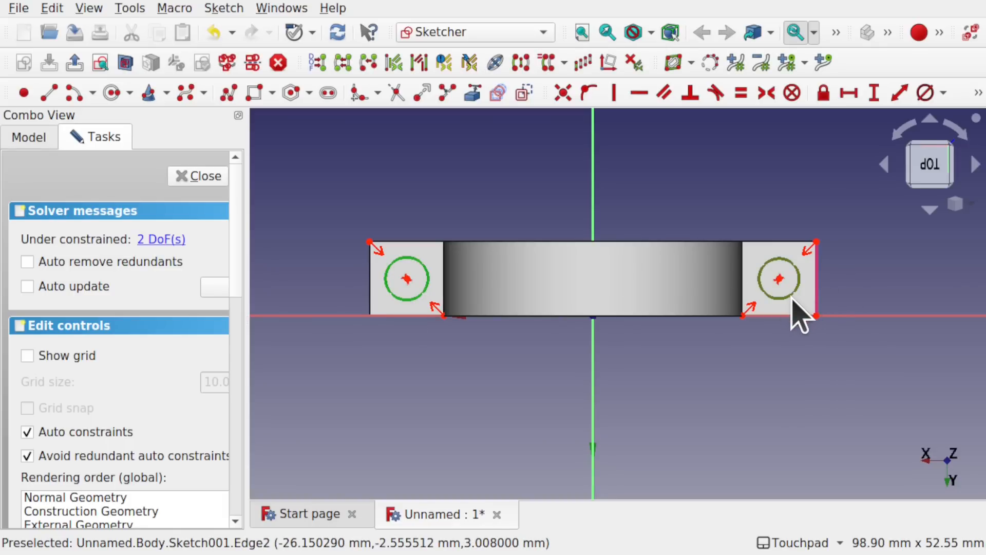
pyautogui.click(924, 96)
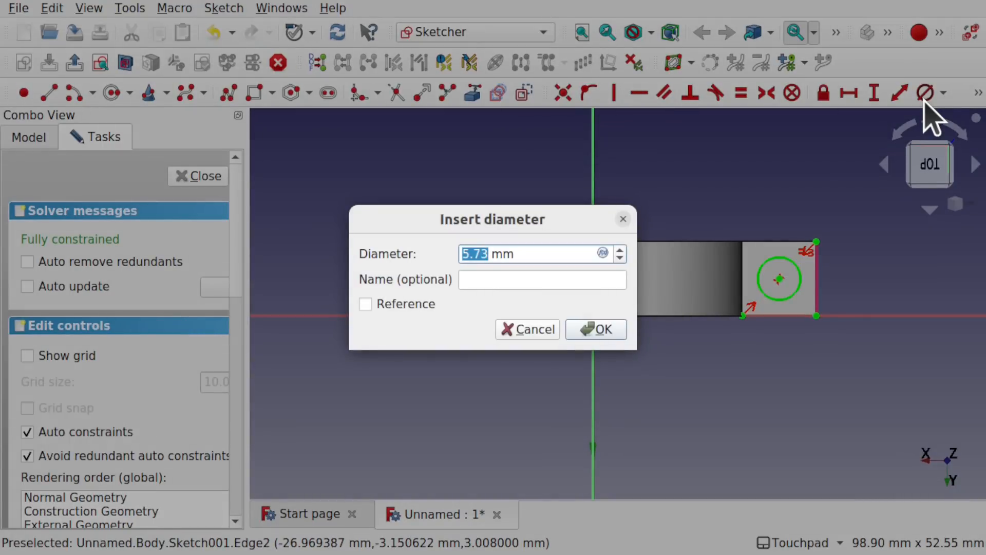
pyautogui.write('5')
pyautogui.press('Return')
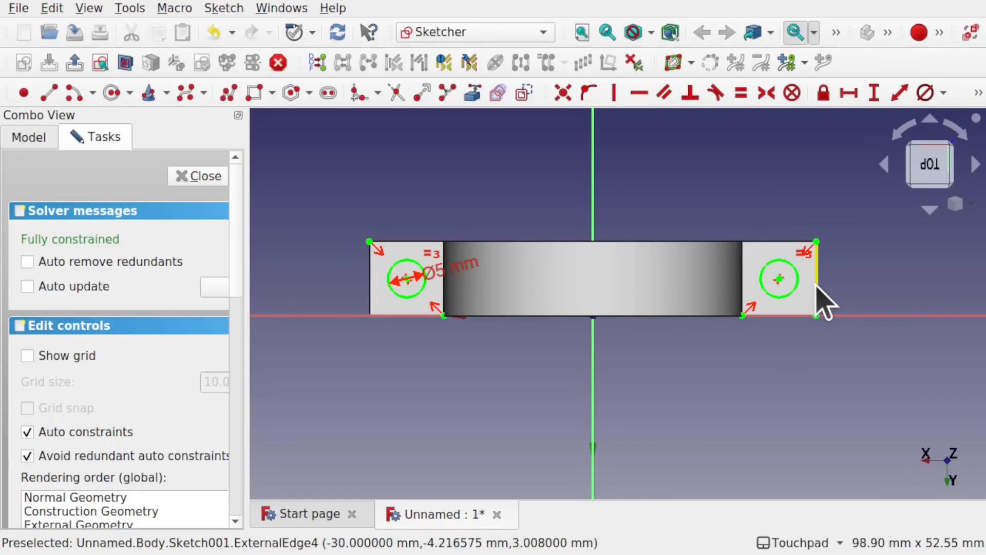
# Close the sketch and pocket the two circles 3 mm deep along the sketch normal to cut the flange holes.
pyautogui.click(195, 175)
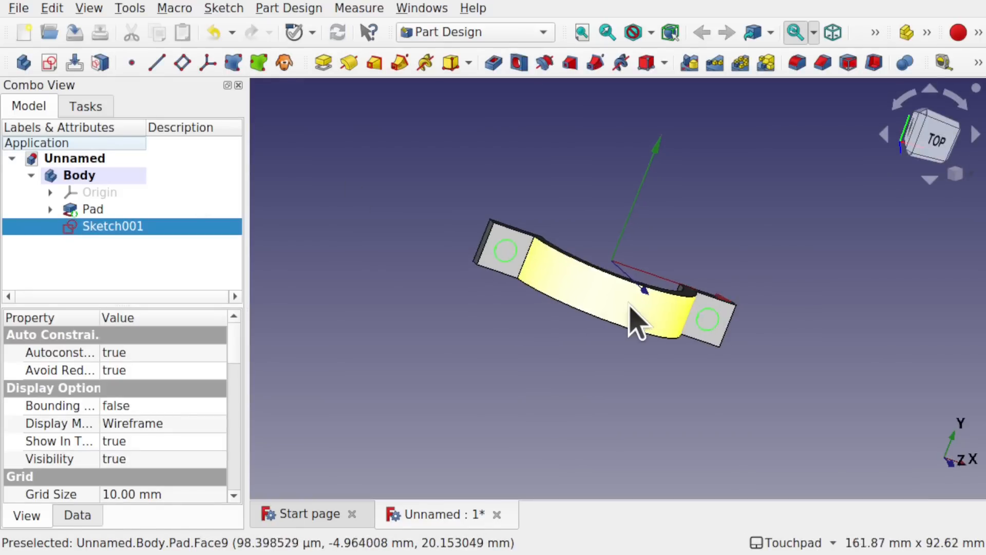
pyautogui.scroll(3, 629, 303)
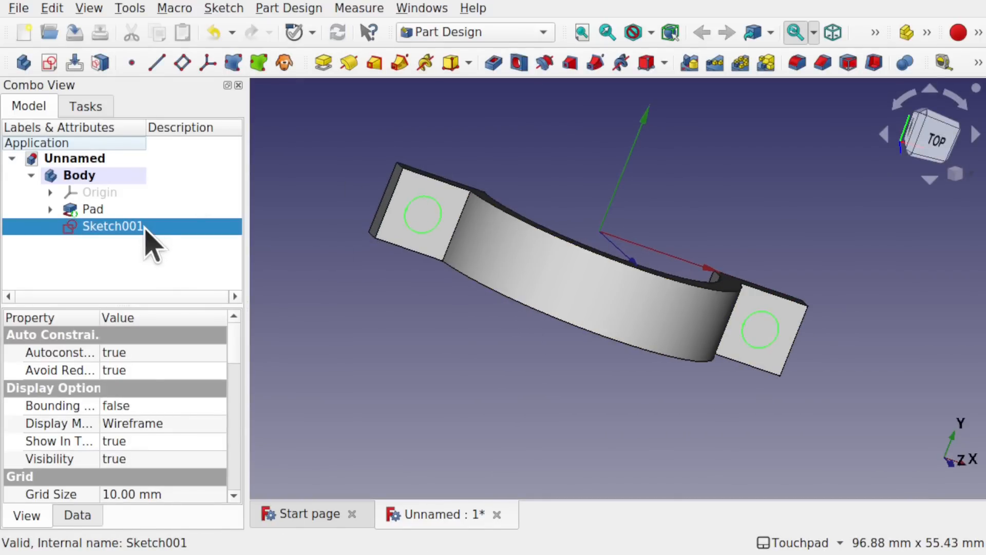
pyautogui.click(497, 58)
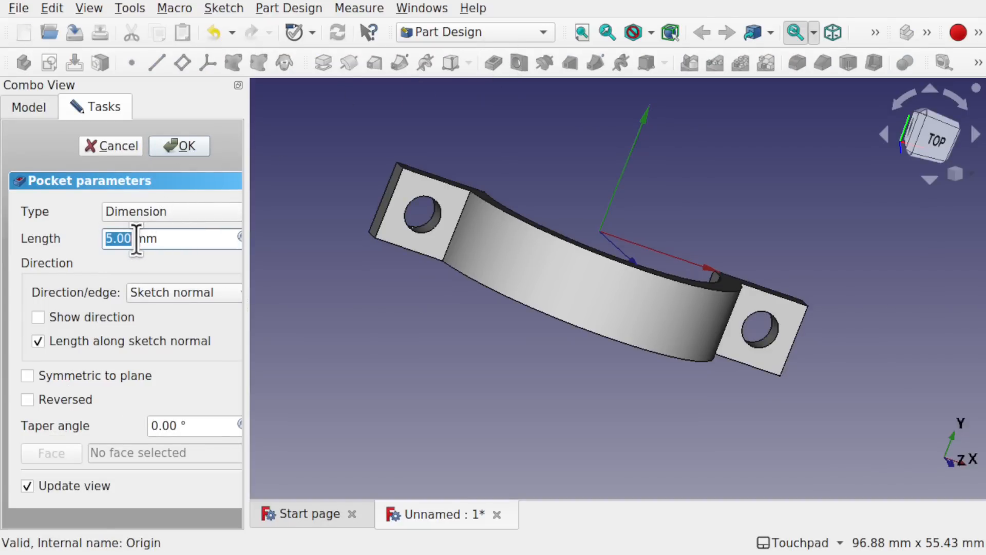
pyautogui.write('3')
pyautogui.keyDown('alt'); pyautogui.moveTo(395, 206); pyautogui.dragTo(503, 234); pyautogui.keyUp('alt')
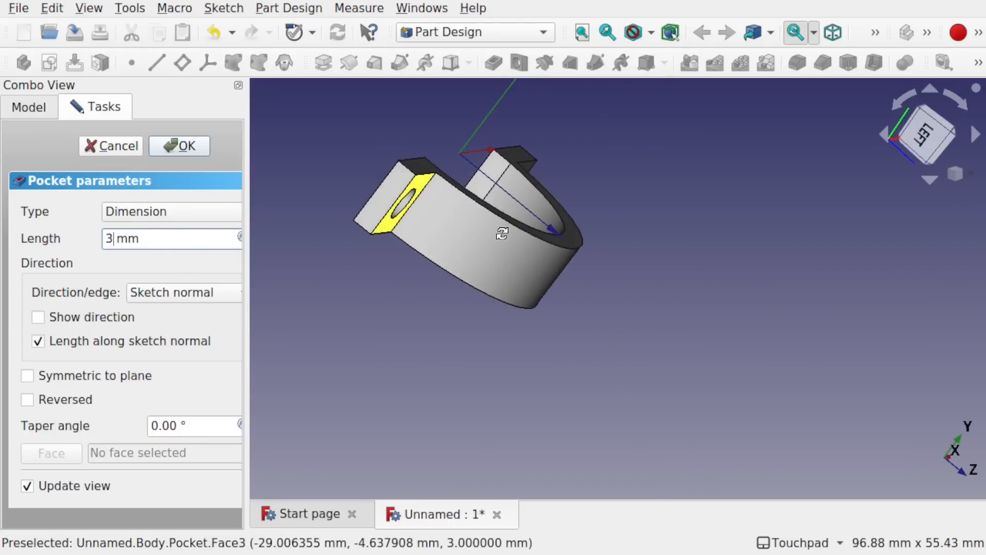
pyautogui.keyDown('alt'); pyautogui.moveTo(387, 214); pyautogui.dragTo(401, 236); pyautogui.keyUp('alt')
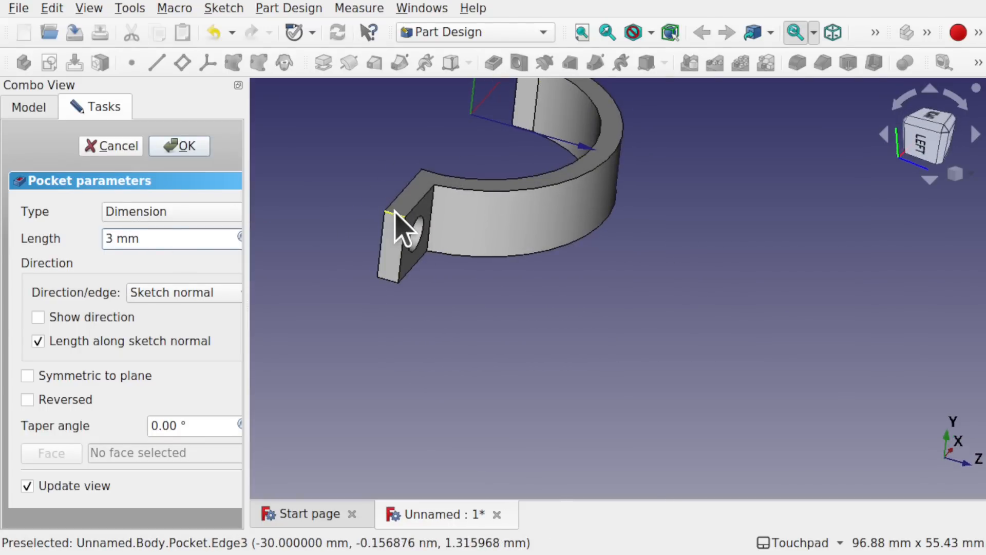
pyautogui.click(190, 153)
# Toggle off the axis cross in the 3D view.
pyautogui.keyDown('alt'); pyautogui.moveTo(713, 208); pyautogui.dragTo(494, 249); pyautogui.keyUp('alt')
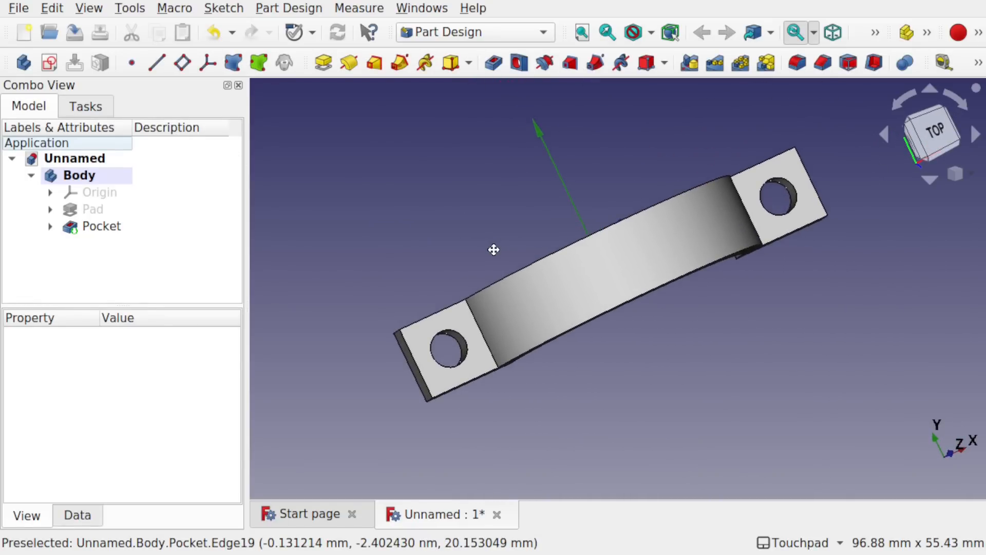
pyautogui.keyDown('alt'); pyautogui.moveTo(539, 214); pyautogui.dragTo(676, 345); pyautogui.keyUp('alt')
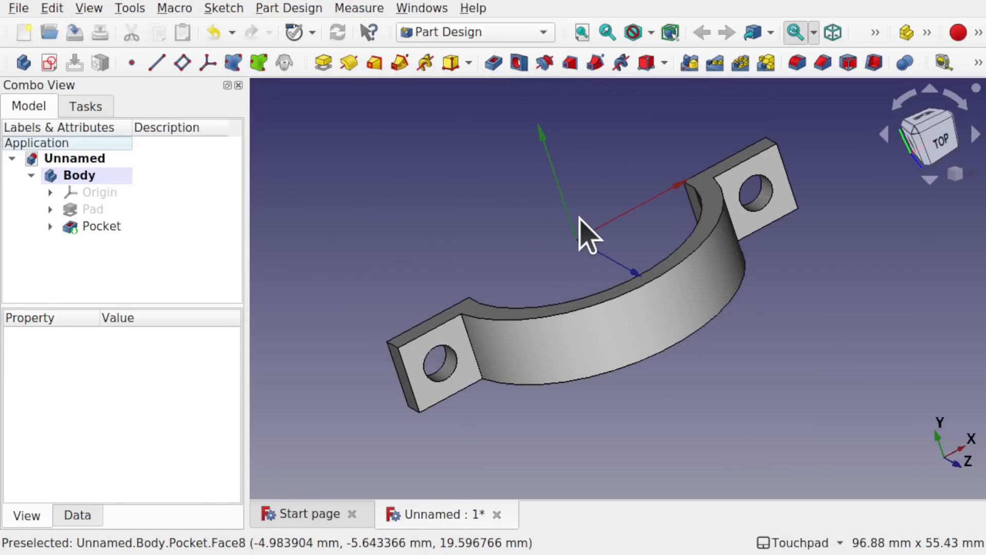
pyautogui.click(89, 9)
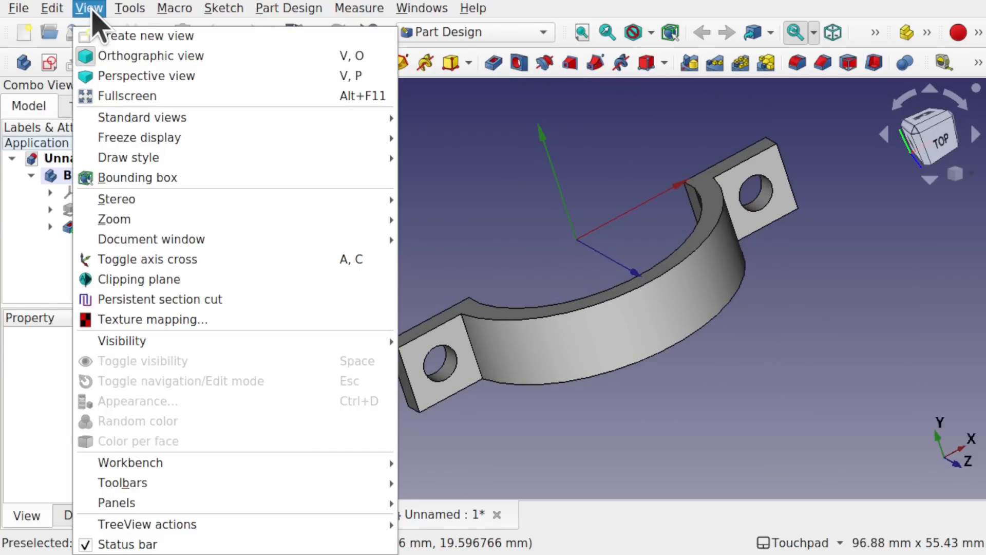
pyautogui.click(184, 259)
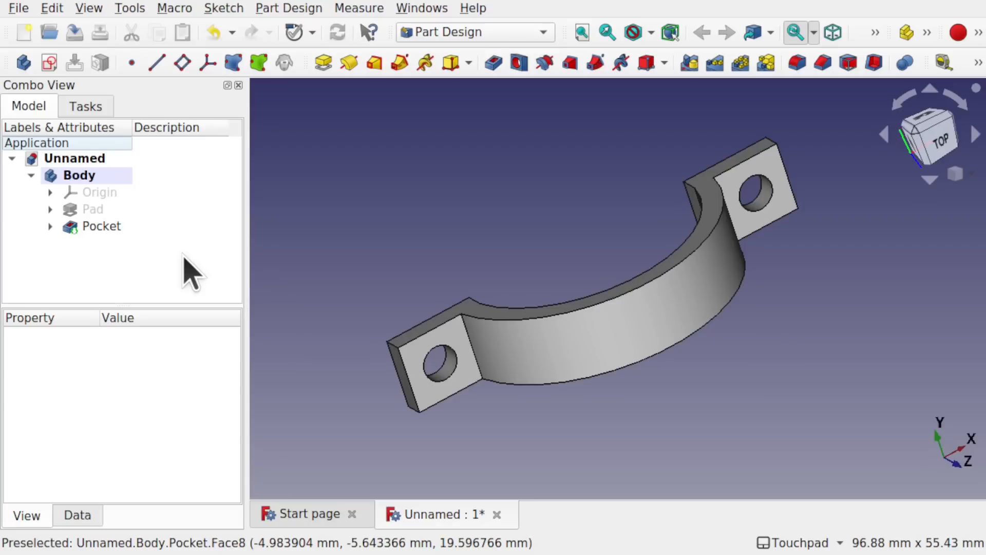
# Switch to the Assembly 4 workbench and create a new coordinate system named LCS_Origin in the Body.
pyautogui.click(466, 34)
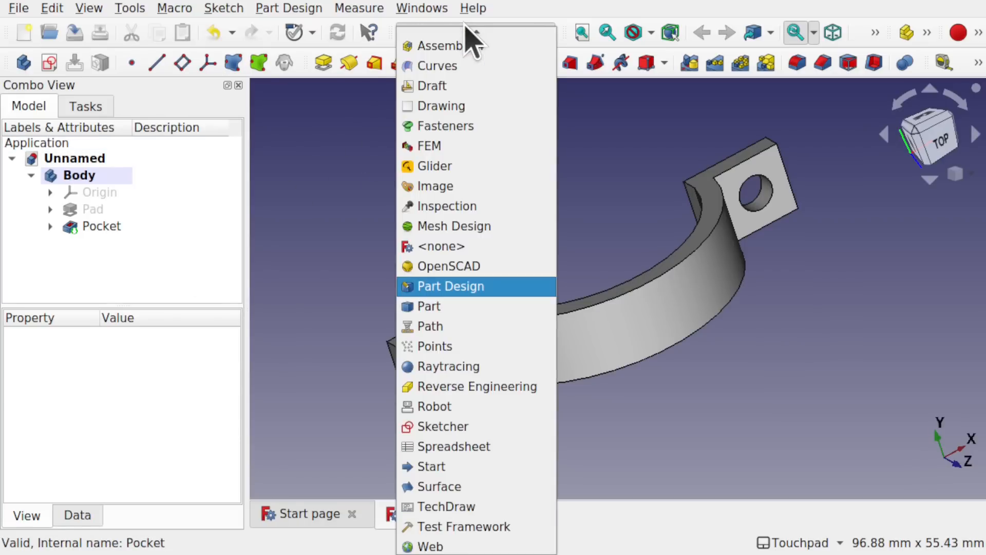
pyautogui.click(483, 48)
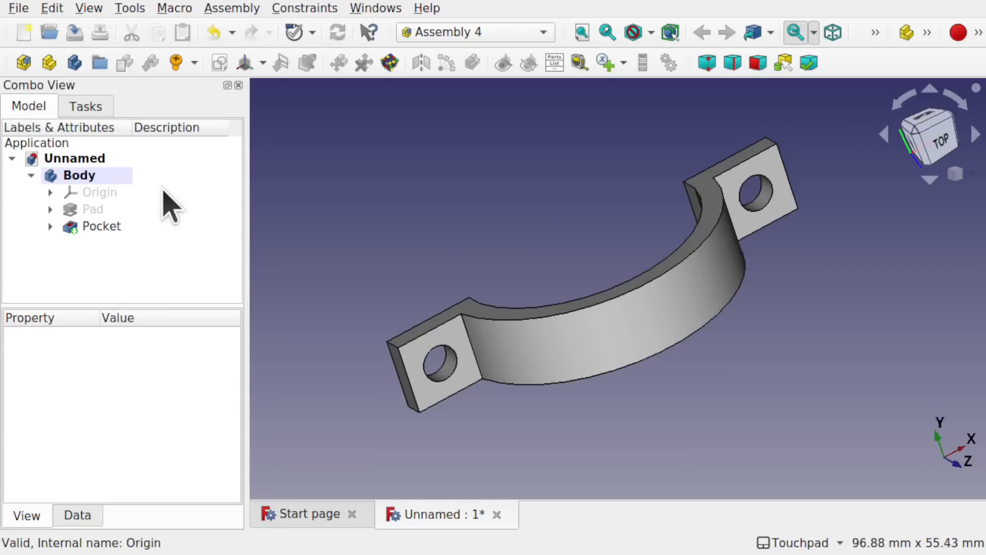
pyautogui.click(106, 180)
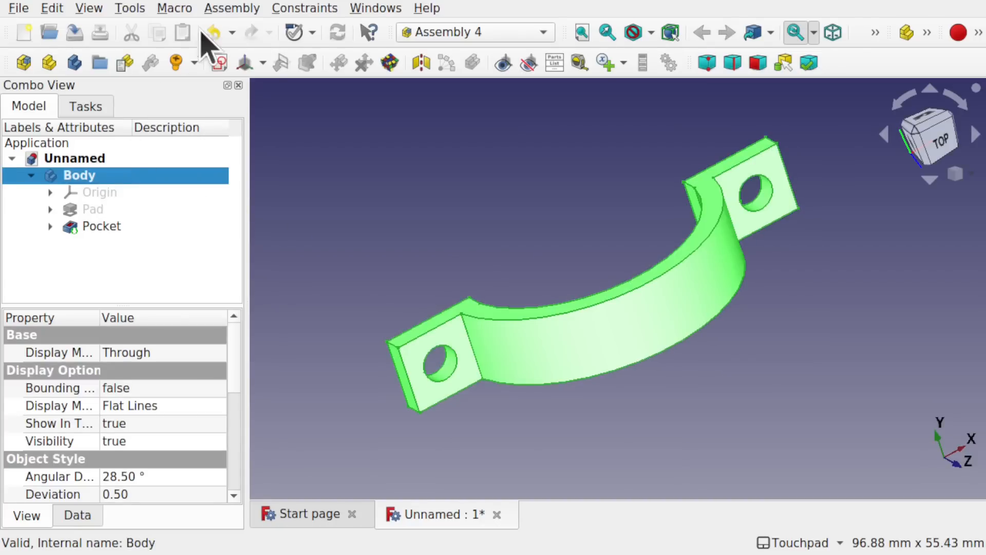
pyautogui.click(224, 11)
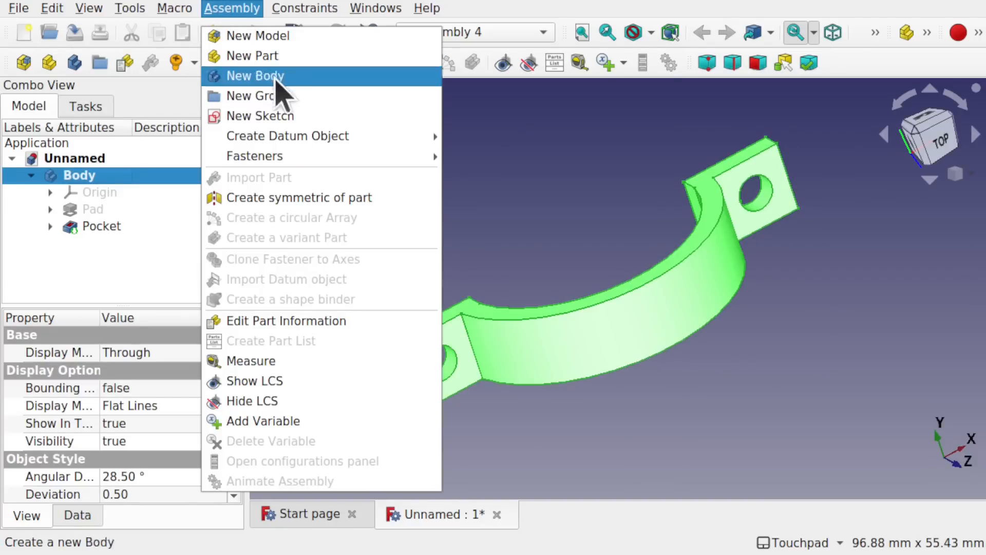
pyautogui.moveTo(347, 136)
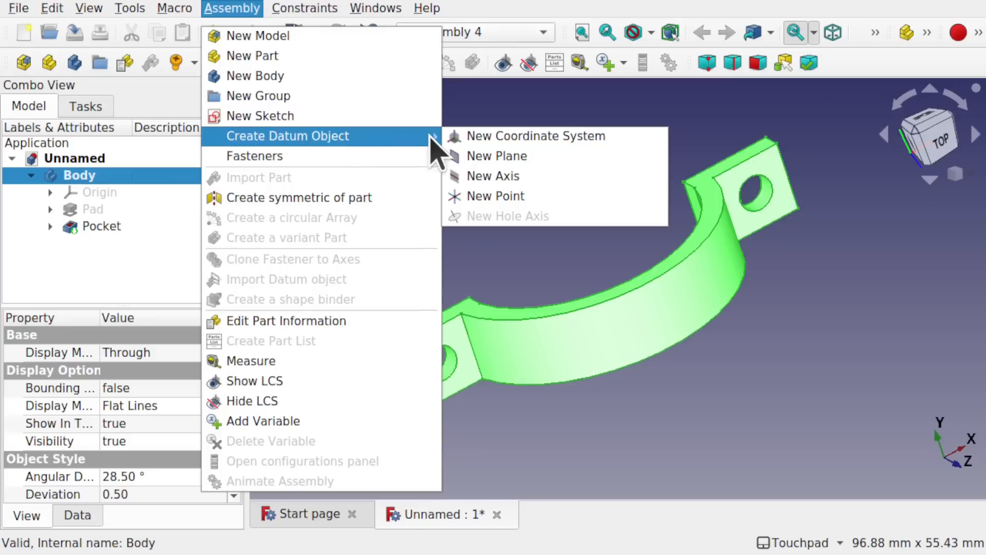
pyautogui.click(579, 137)
pyautogui.click(415, 255)
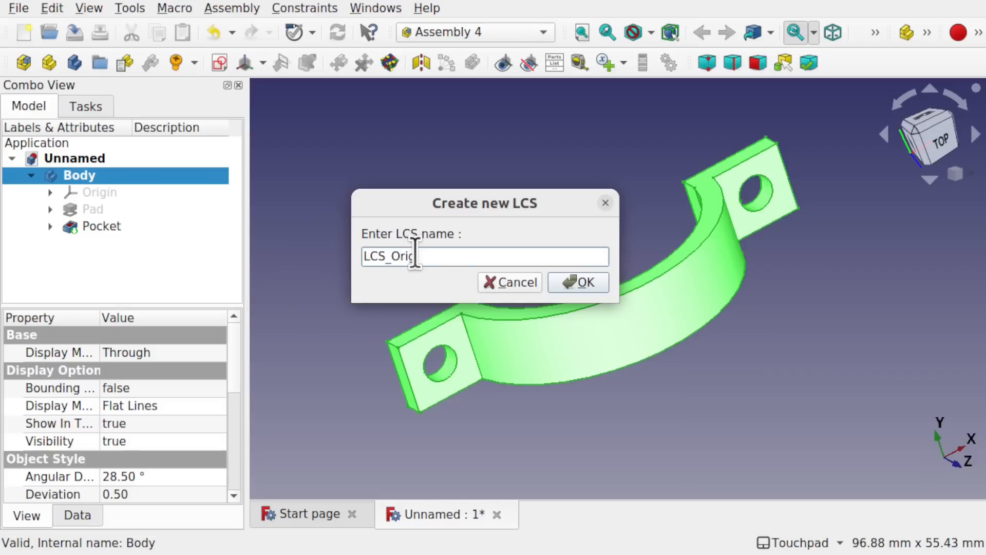
pyautogui.press('Return')
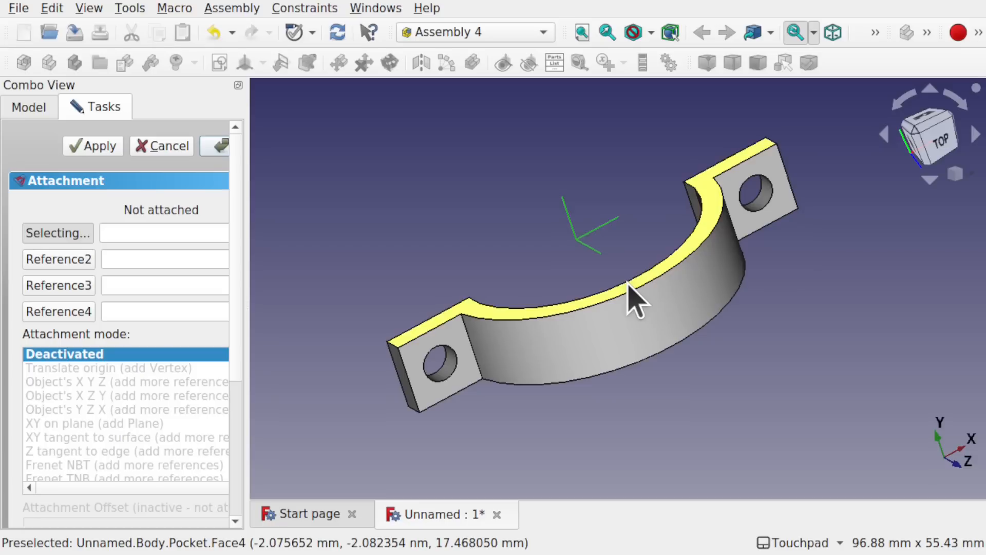
# Reference the arch's inner circular edge for the LCS_Origin attachment, check the axes' placement from the rear, and accept.
pyautogui.click(626, 281)
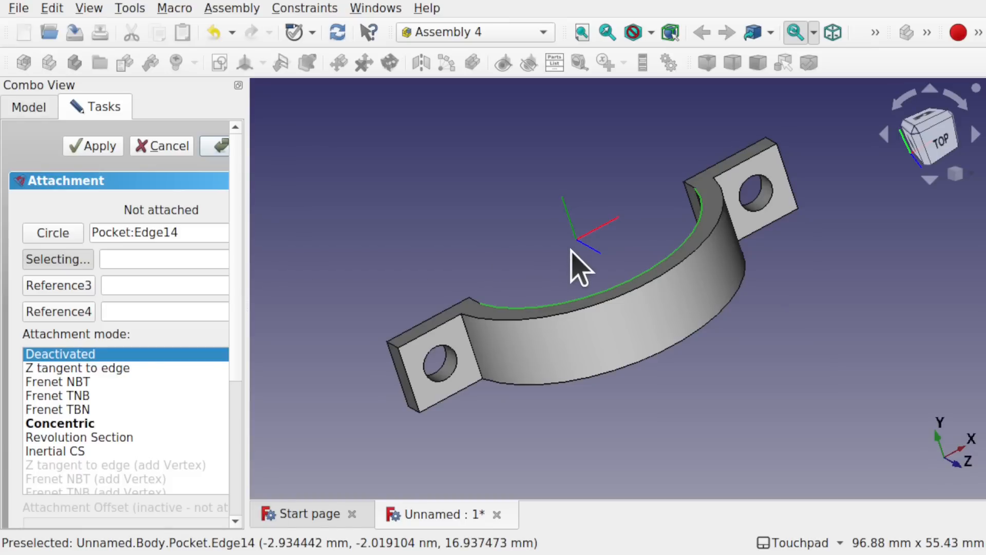
pyautogui.keyDown('alt'); pyautogui.moveTo(608, 242); pyautogui.dragTo(732, 394); pyautogui.keyUp('alt')
pyautogui.keyDown('alt'); pyautogui.moveTo(662, 349); pyautogui.dragTo(700, 440); pyautogui.keyUp('alt')
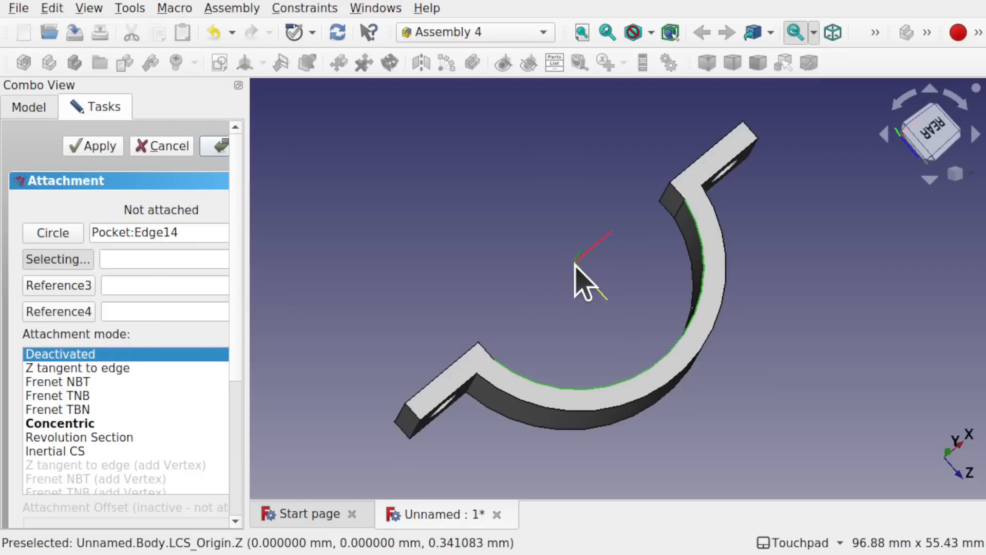
pyautogui.click(216, 148)
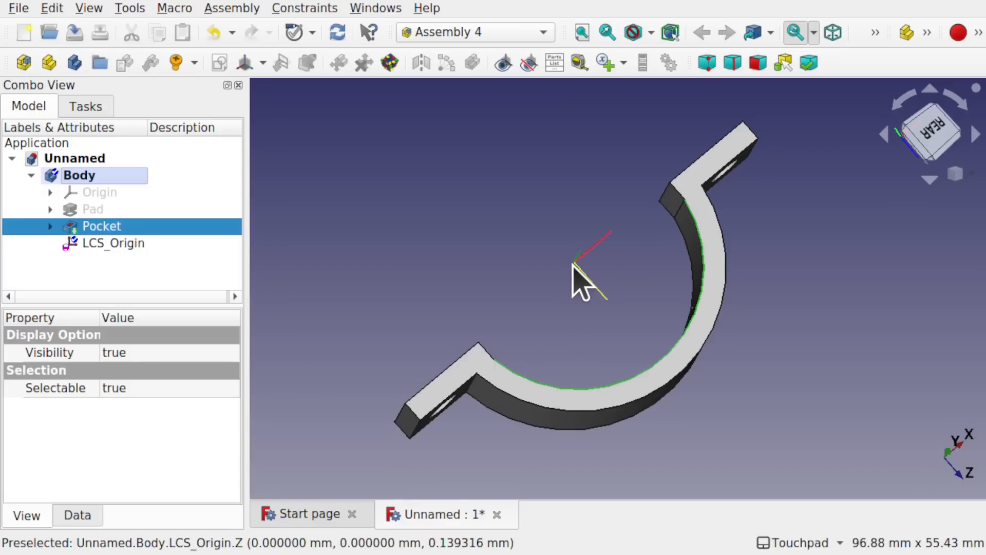
# Start saving the document and create a new folder named DemoAssembly on the Desktop.
pyautogui.click(23, 9)
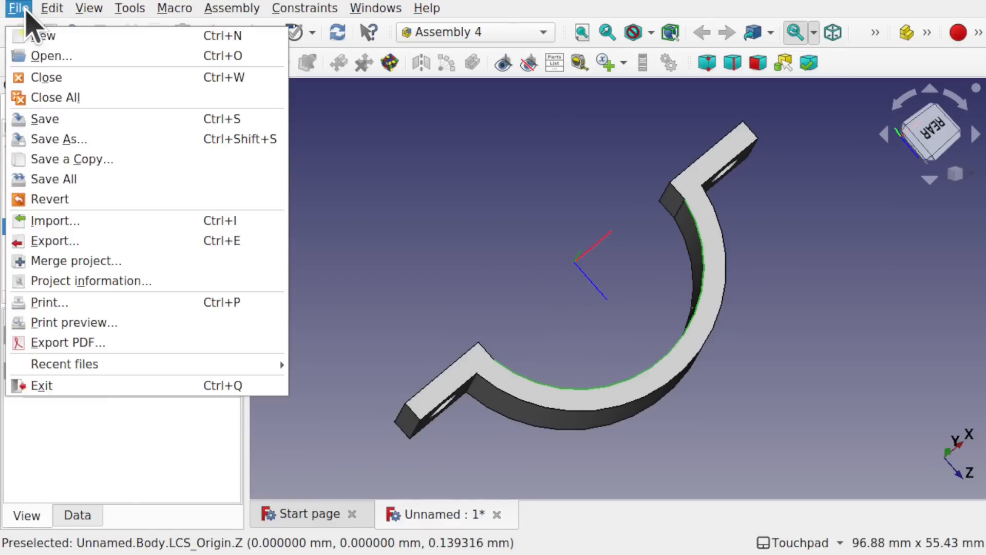
pyautogui.click(72, 116)
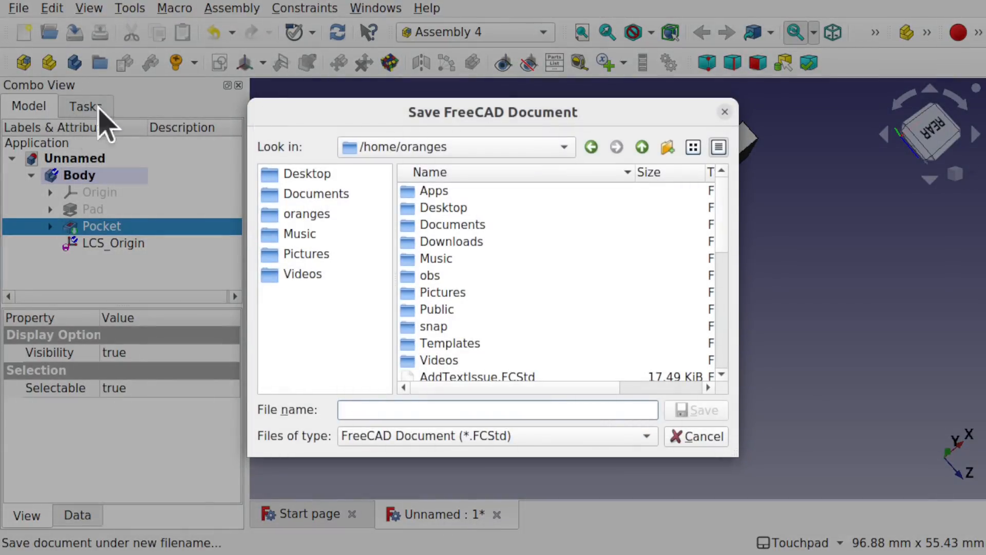
pyautogui.click(459, 208)
pyautogui.doubleClick(458, 208)
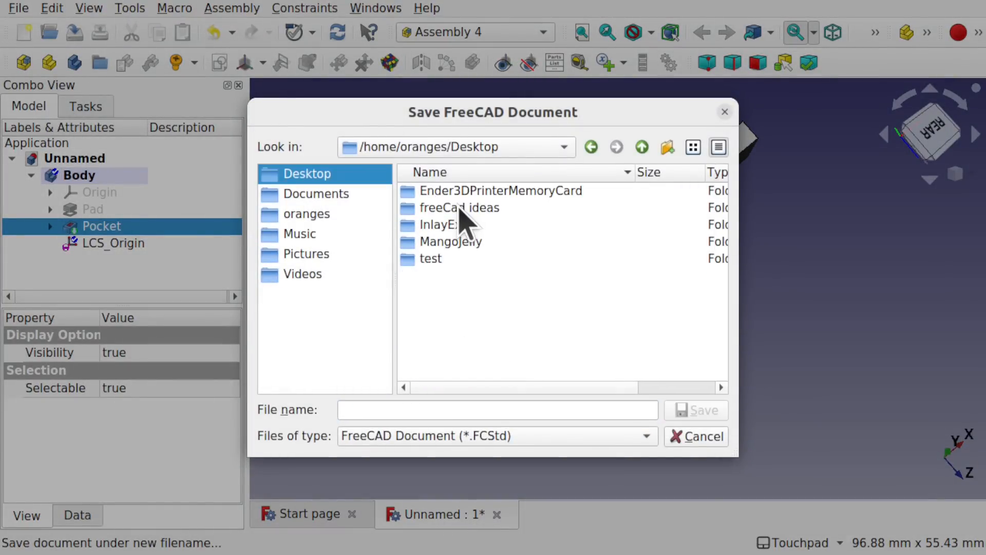
pyautogui.click(669, 149)
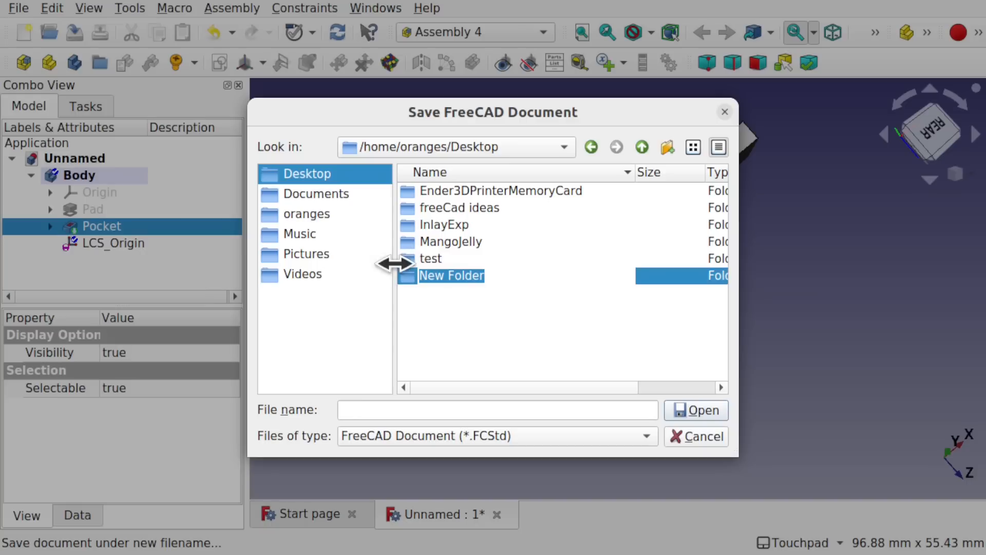
pyautogui.write('Dem')
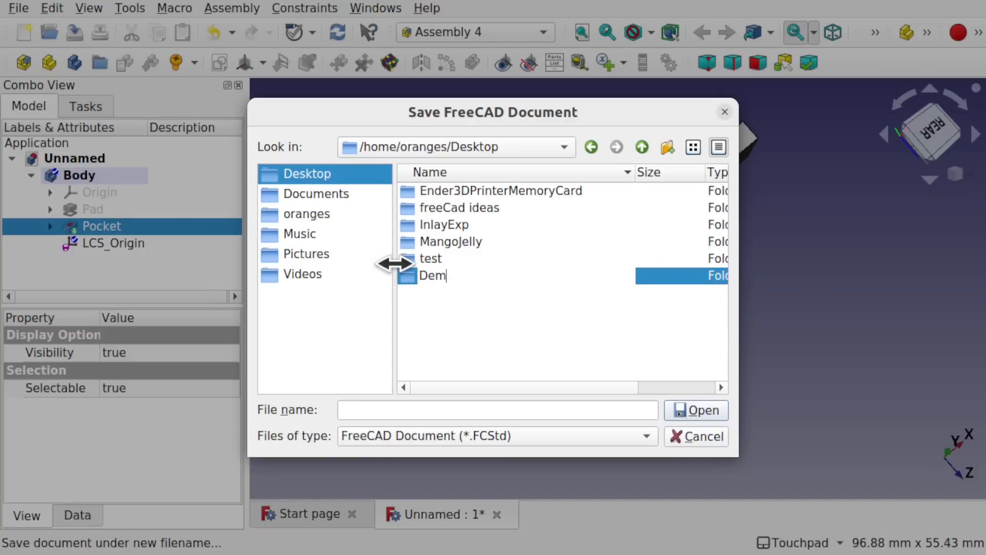
pyautogui.write('oAssembly')
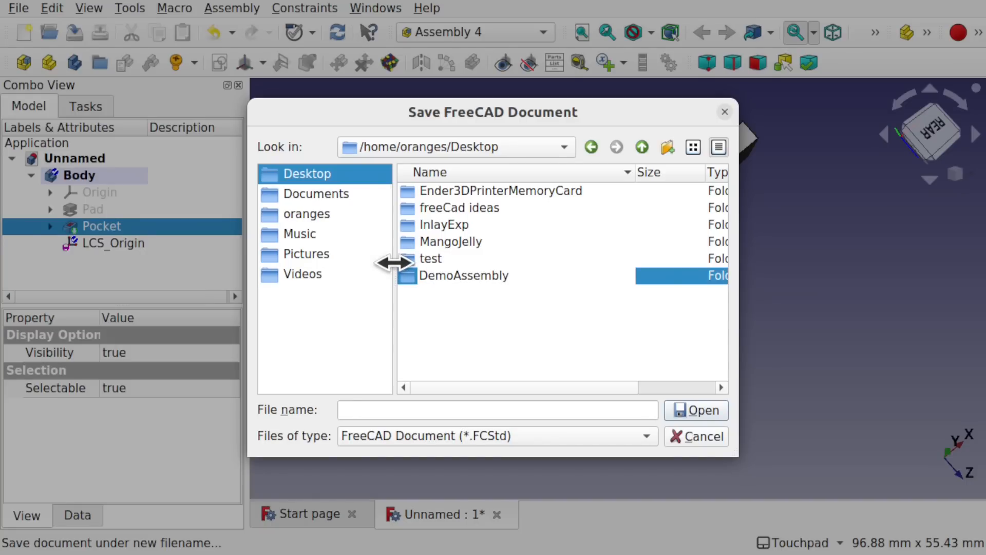
pyautogui.press('Return')
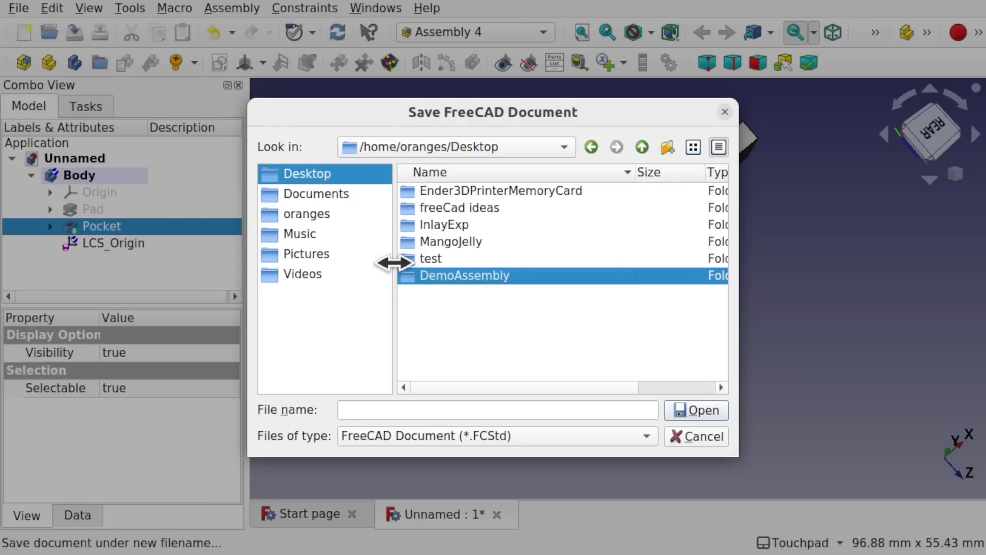
# Save the document as Clip inside the DemoAssembly folder.
pyautogui.doubleClick(452, 280)
pyautogui.click(391, 411)
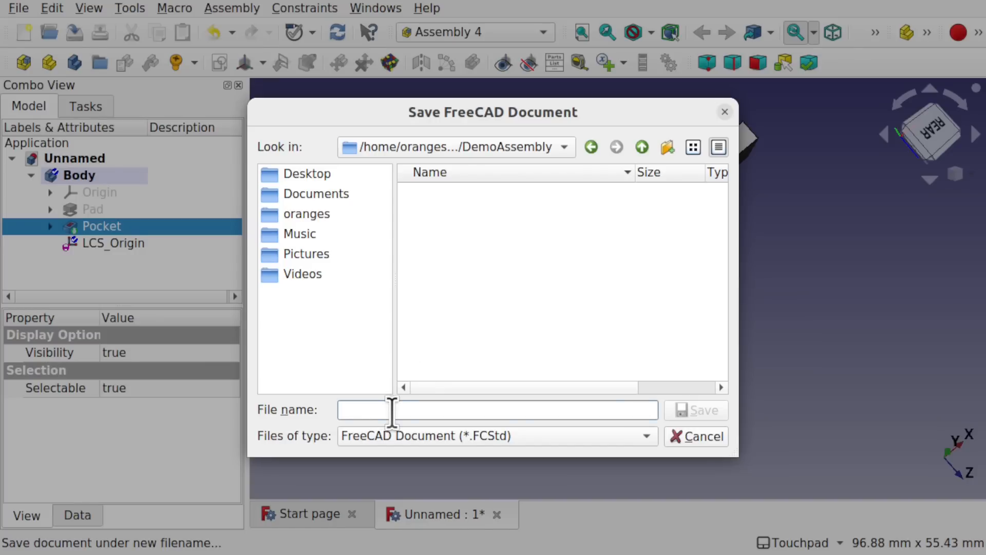
pyautogui.write('Clip')
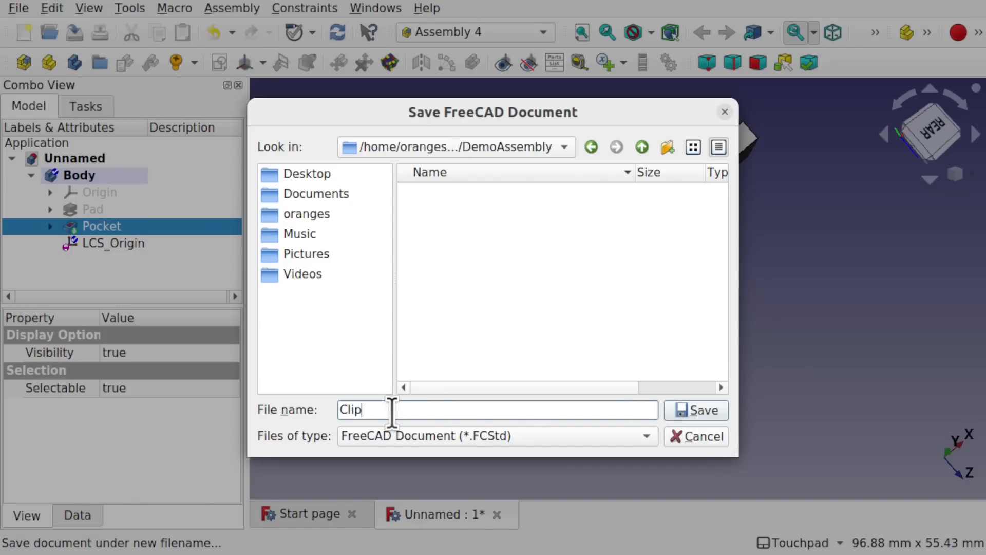
pyautogui.click(697, 407)
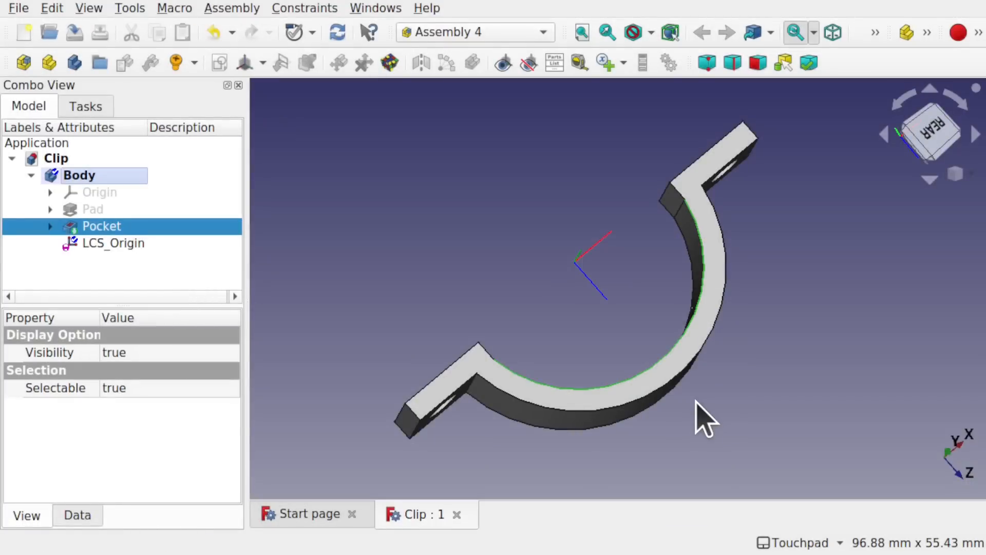
# Switch to the Part workbench, collapse the Body in the model tree, and clear the selection.
pyautogui.keyDown('alt'); pyautogui.moveTo(682, 369); pyautogui.dragTo(623, 257); pyautogui.keyUp('alt')
pyautogui.keyDown('shift'); pyautogui.moveTo(691, 299); pyautogui.dragTo(650, 194); pyautogui.keyUp('shift')
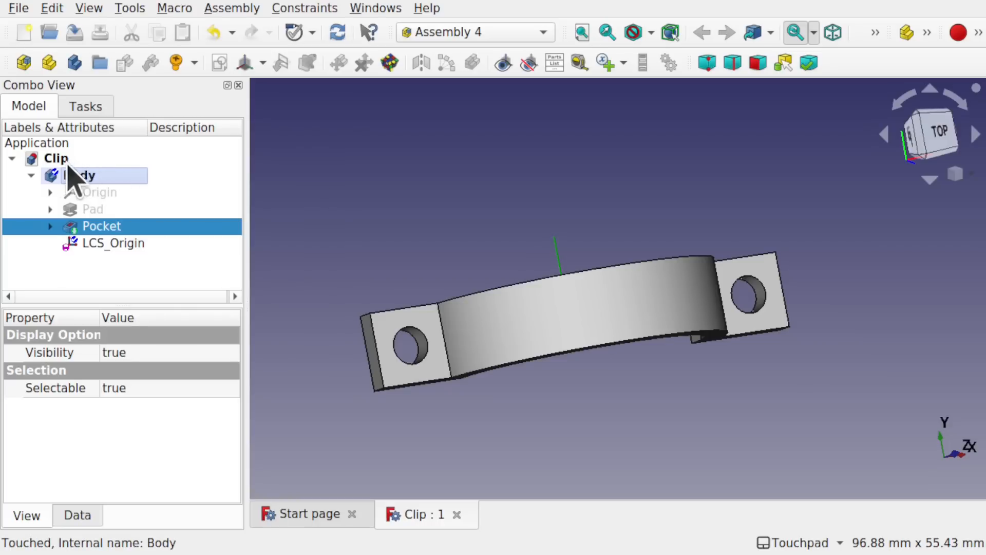
pyautogui.click(84, 189)
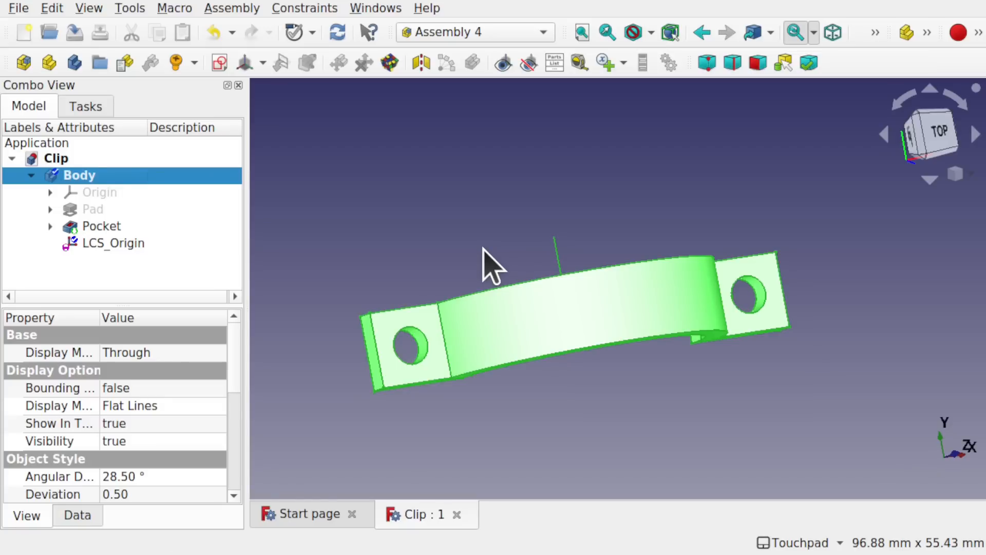
pyautogui.click(485, 34)
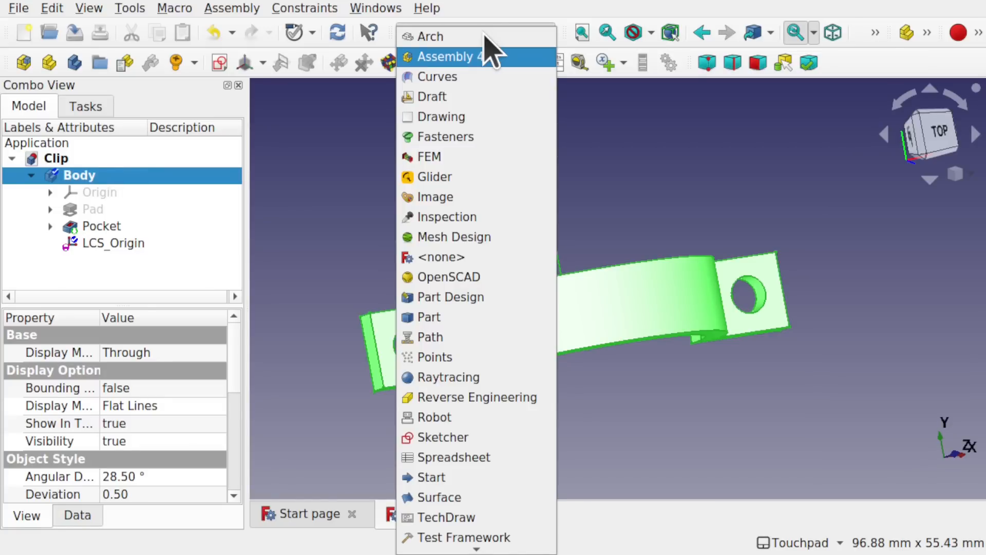
pyautogui.click(461, 317)
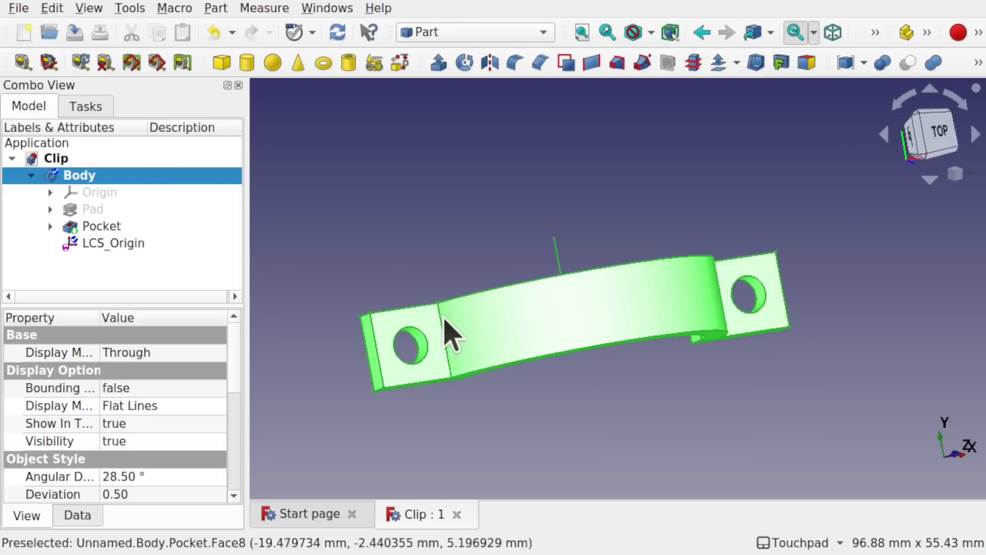
pyautogui.click(31, 175)
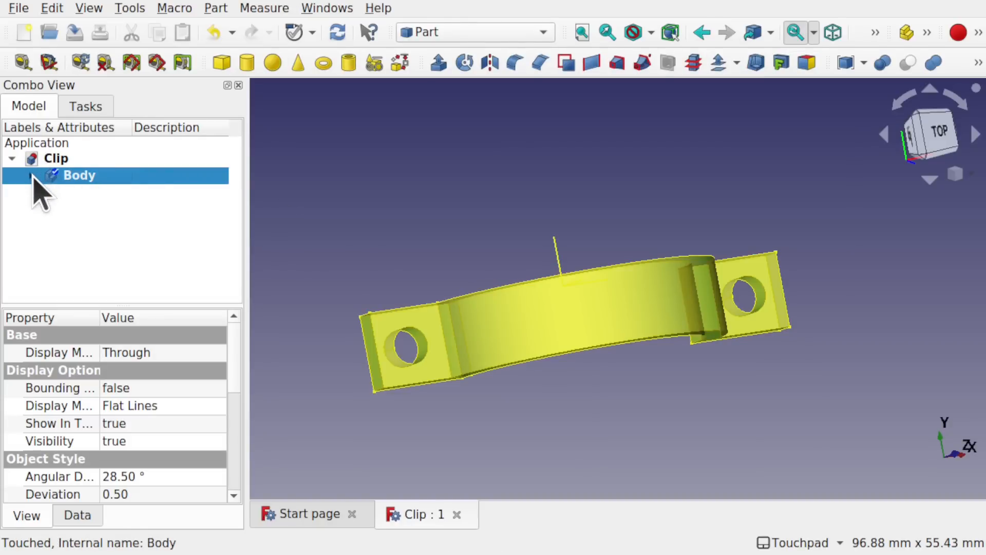
pyautogui.click(132, 212)
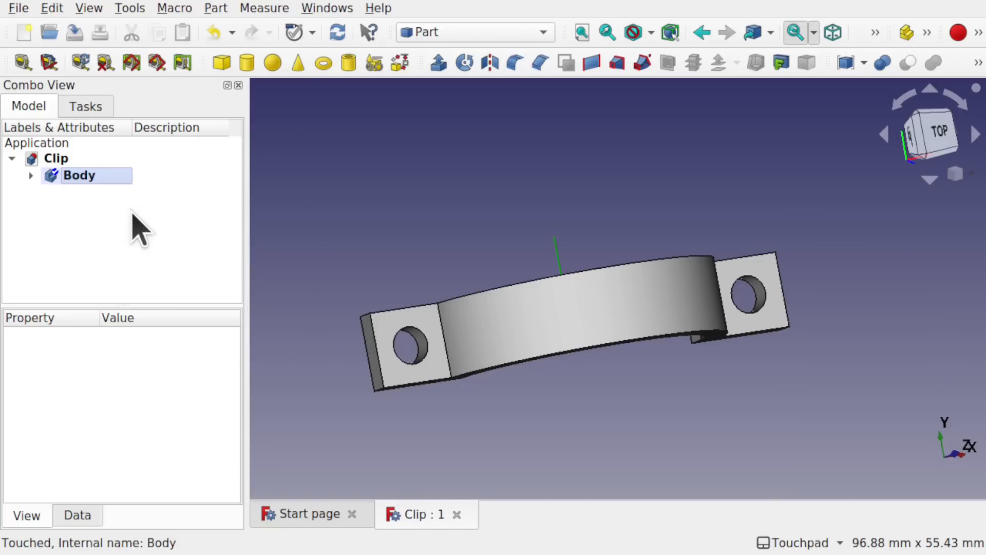
# Create a new empty document alongside Clip.
pyautogui.click(24, 32)
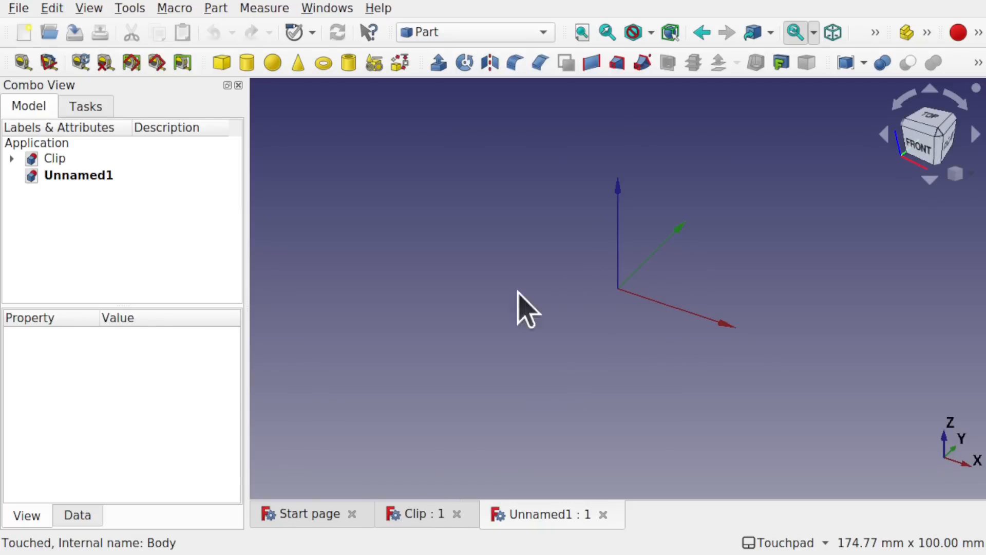
pyautogui.click(88, 9)
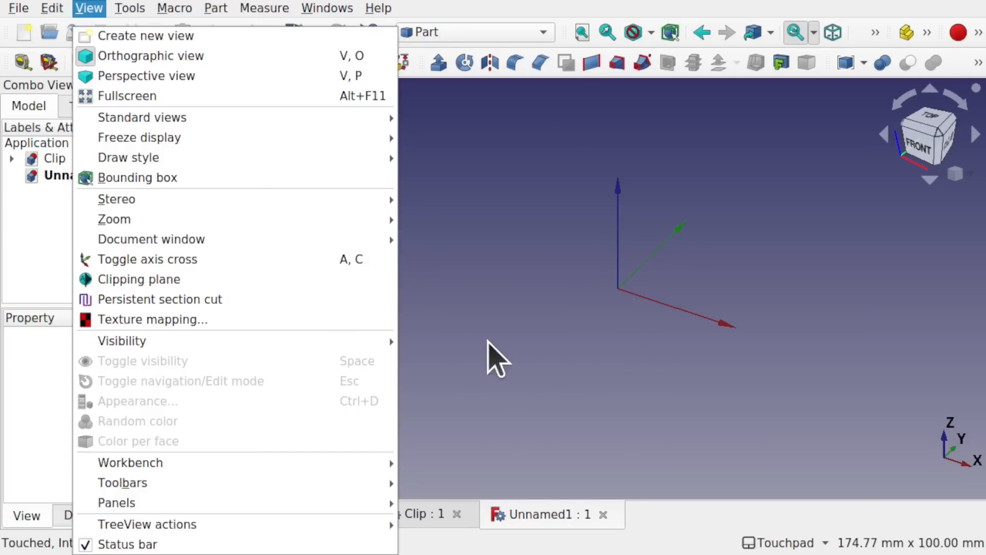
pyautogui.click(505, 348)
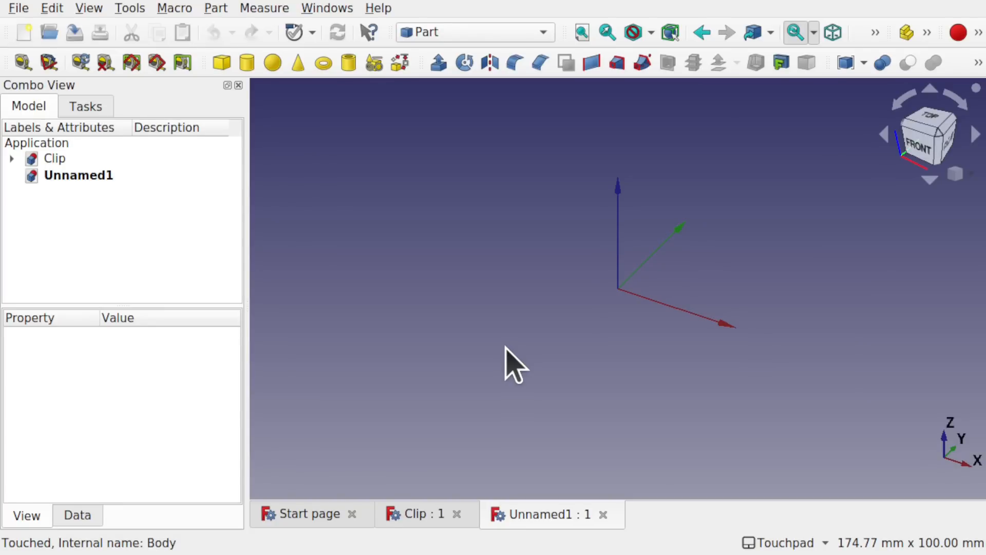
# Switch to the Sketcher workbench and create a new sketch on the XY plane.
pyautogui.click(456, 33)
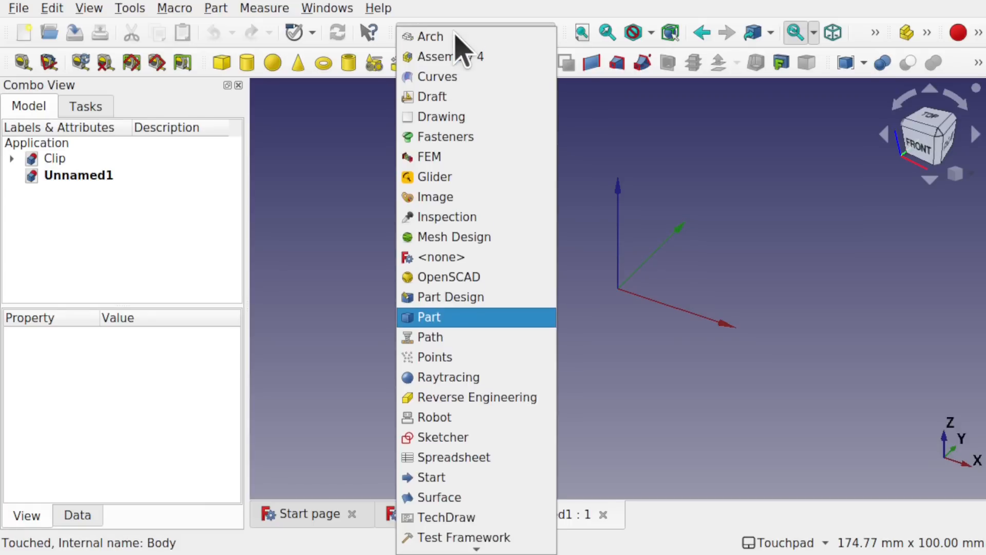
pyautogui.click(492, 438)
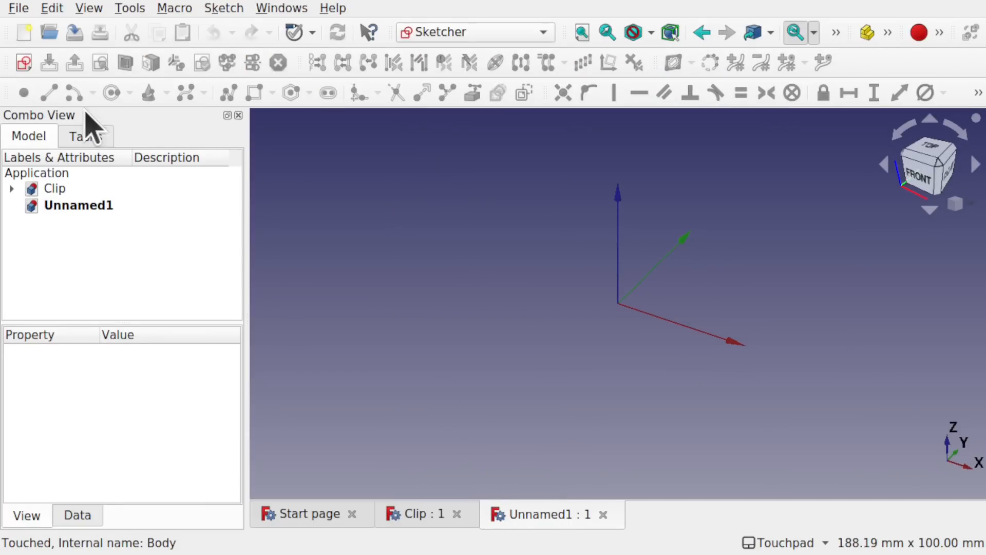
pyautogui.click(25, 67)
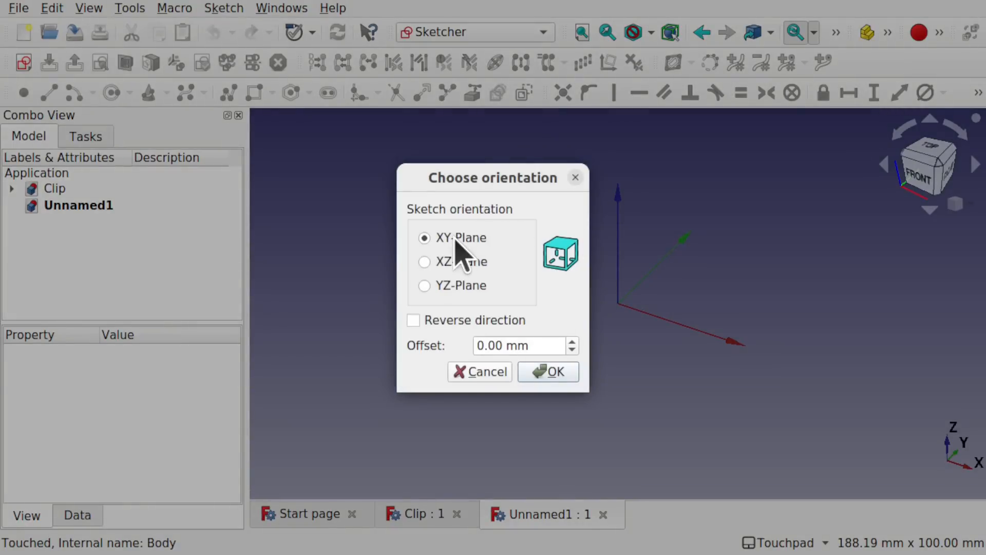
pyautogui.click(545, 370)
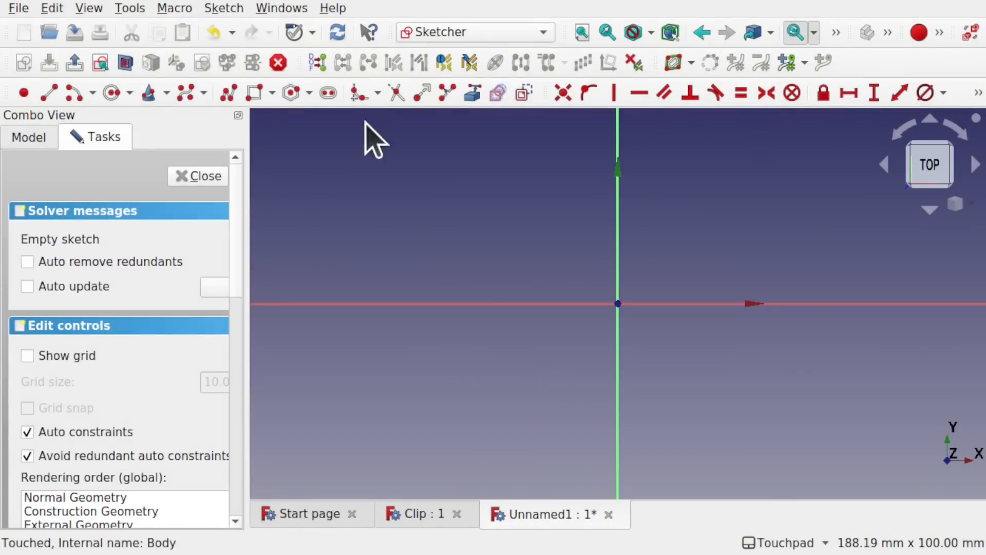
# Sketch a rectangle about 79 by 14 mm around the origin and make its opposite corners symmetric about the origin.
pyautogui.click(252, 94)
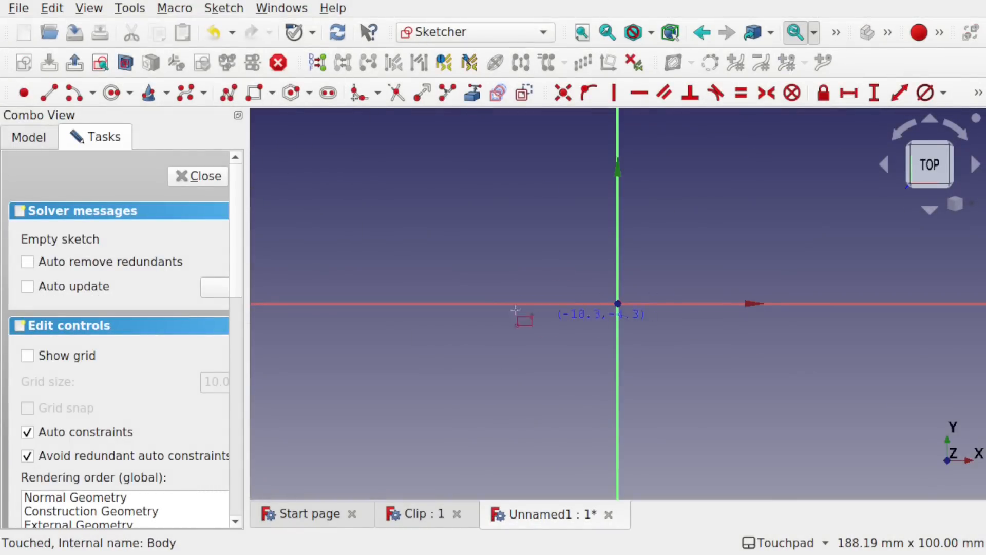
pyautogui.click(469, 274)
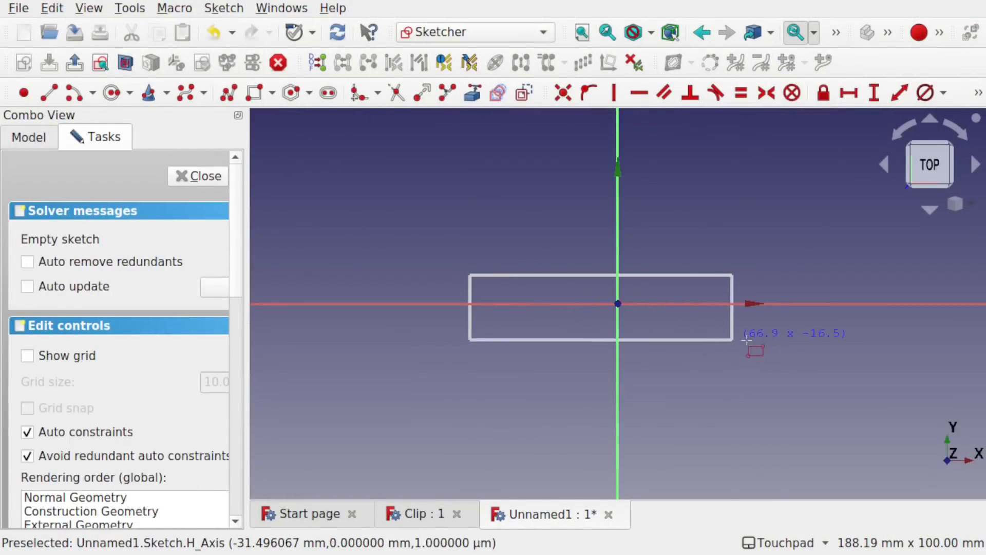
pyautogui.click(786, 333)
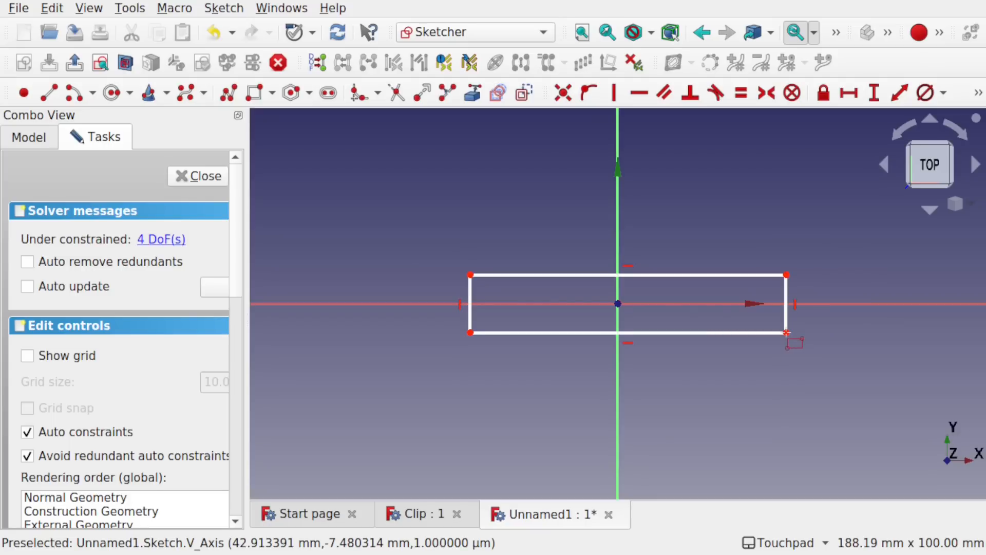
pyautogui.click(470, 333)
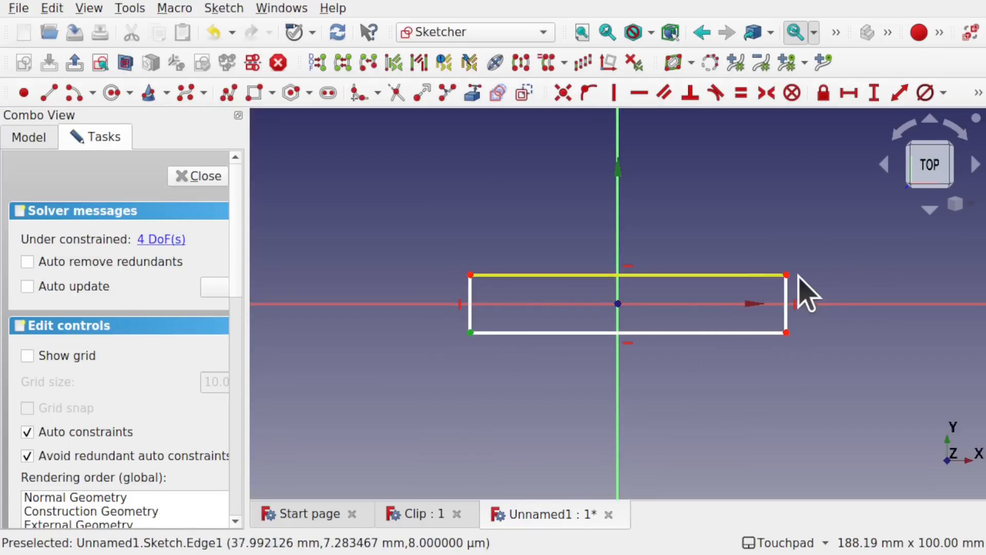
pyautogui.keyDown('ctrl'); pyautogui.click(786, 275); pyautogui.keyUp('ctrl')
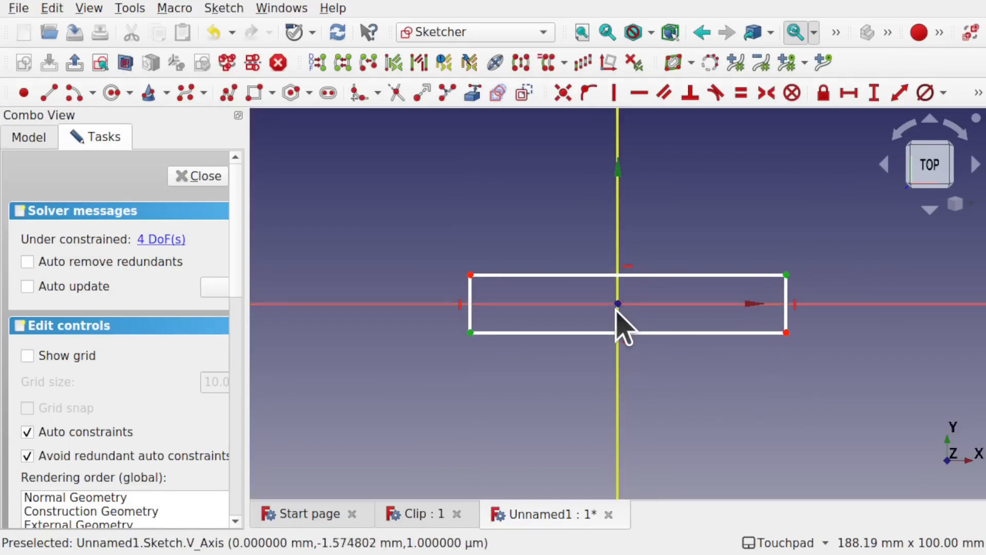
pyautogui.keyDown('ctrl'); pyautogui.click(618, 304); pyautogui.keyUp('ctrl')
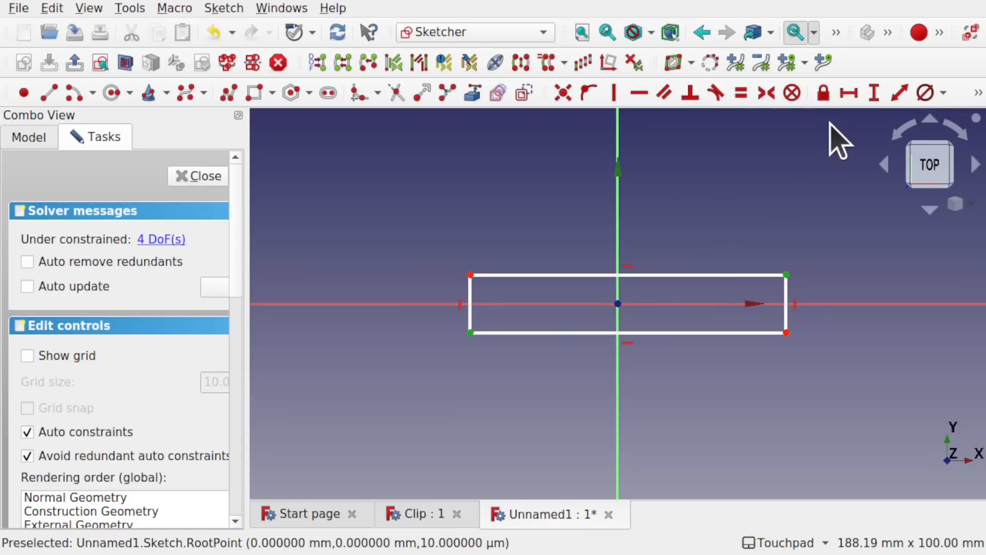
pyautogui.click(764, 97)
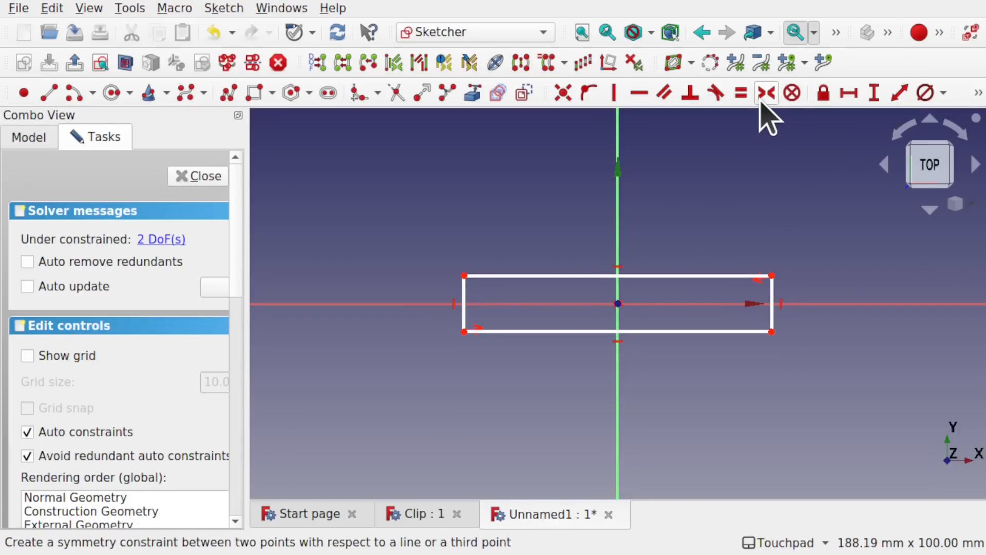
# Constrain the rectangle's horizontal length to 80 mm and its vertical height to 10 mm.
pyautogui.click(638, 276)
pyautogui.click(848, 93)
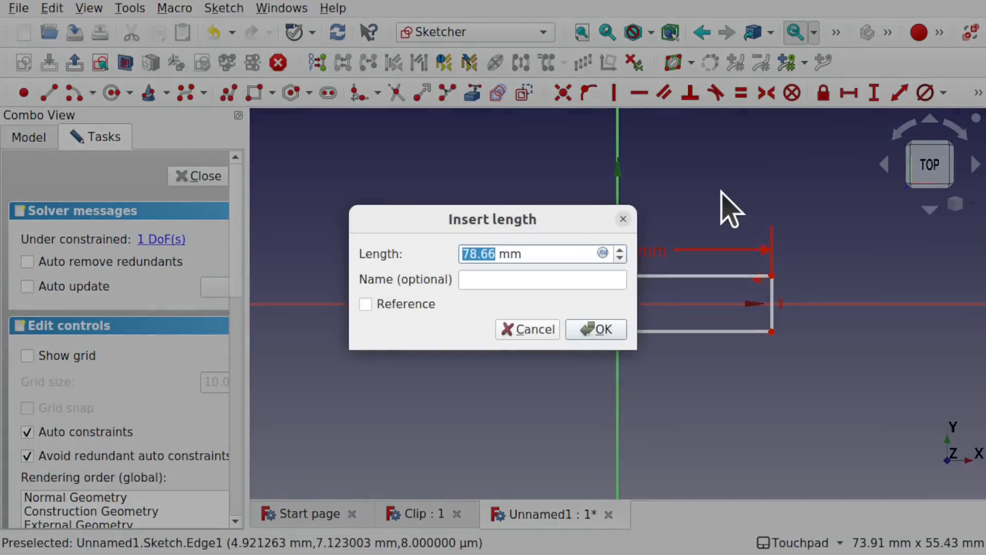
pyautogui.write('80')
pyautogui.press('Return')
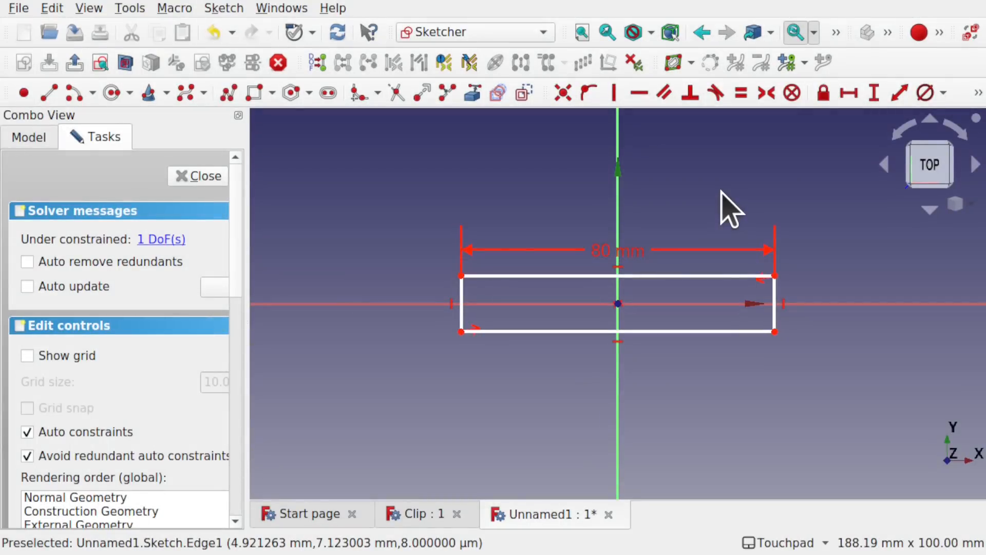
pyautogui.click(462, 319)
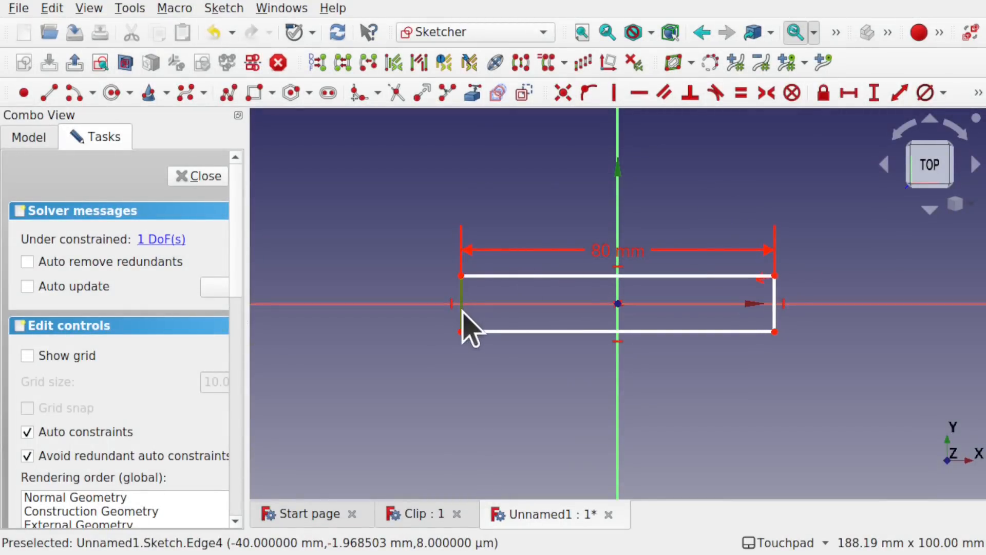
pyautogui.click(872, 93)
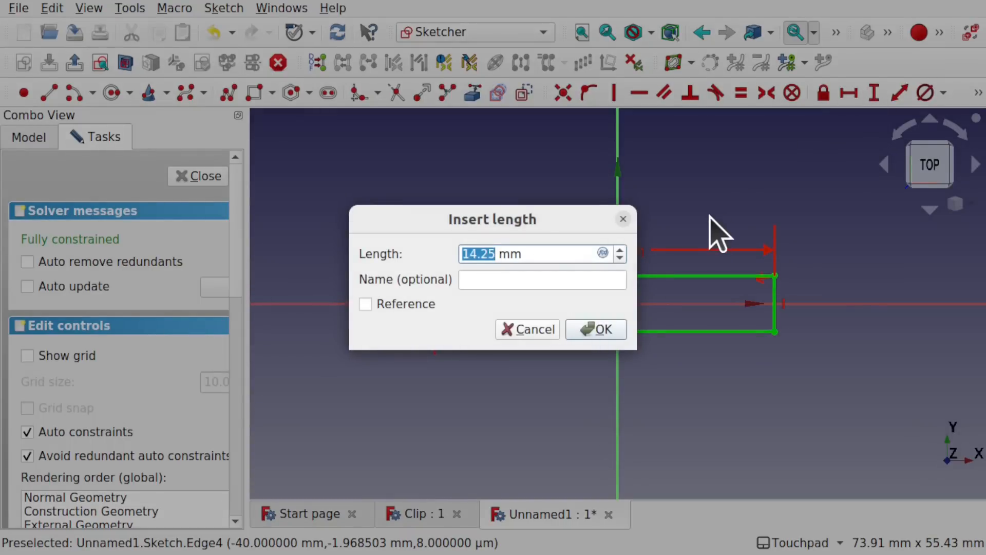
pyautogui.write('10')
pyautogui.press('Return')
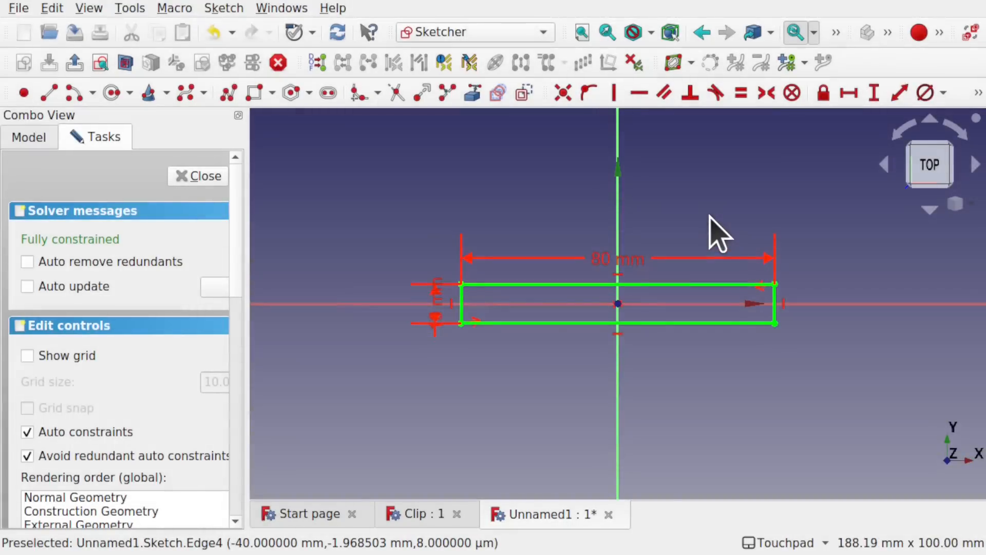
# Sketch a small circle centred on the horizontal axis, about 6 mm inside the rectangle's left edge.
pyautogui.click(113, 97)
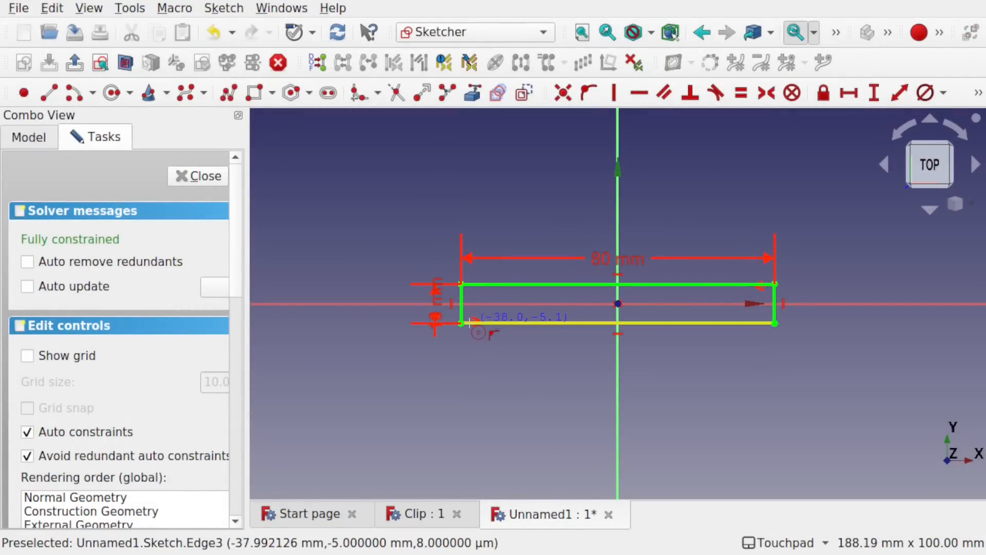
pyautogui.click(486, 304)
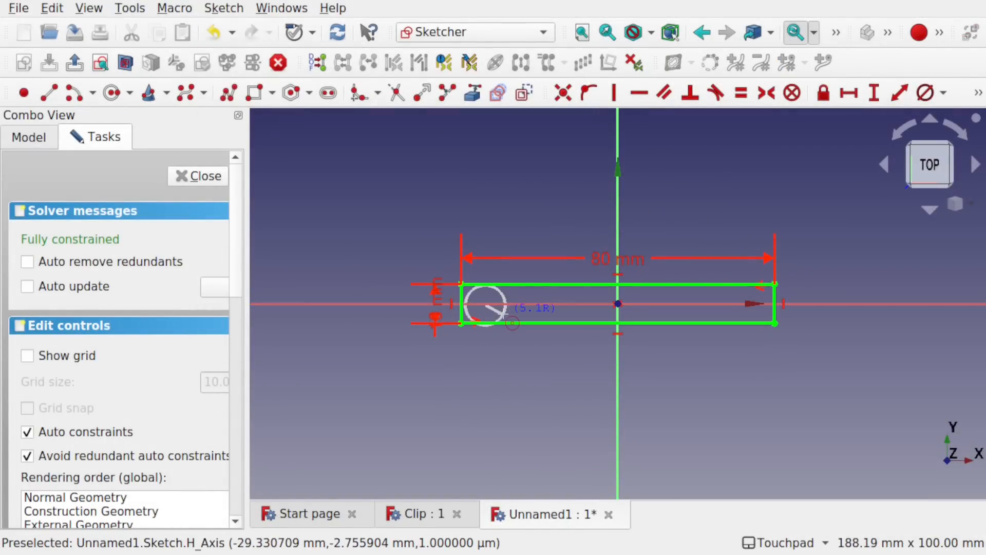
pyautogui.click(497, 311)
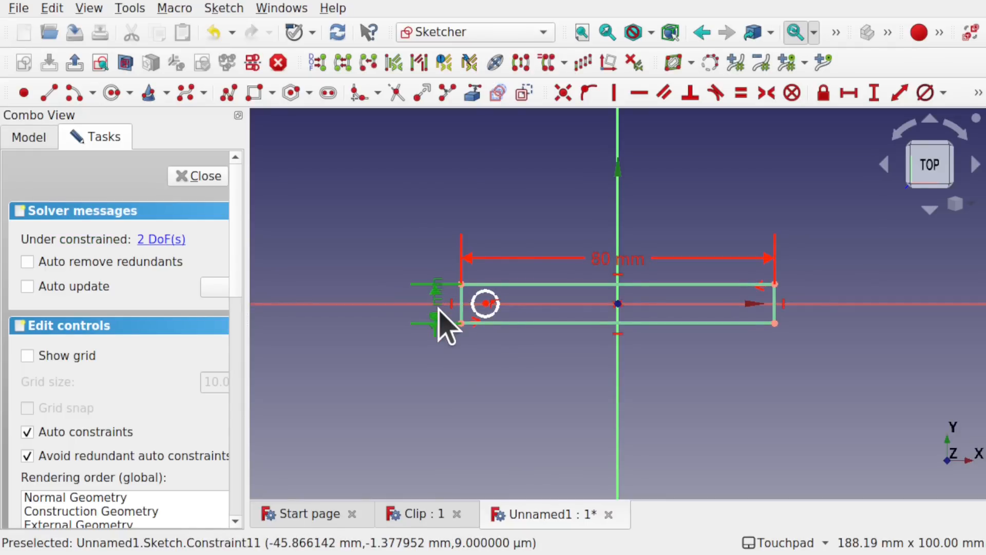
# Set the rectangle's height dimension to 12 mm.
pyautogui.doubleClick(440, 323)
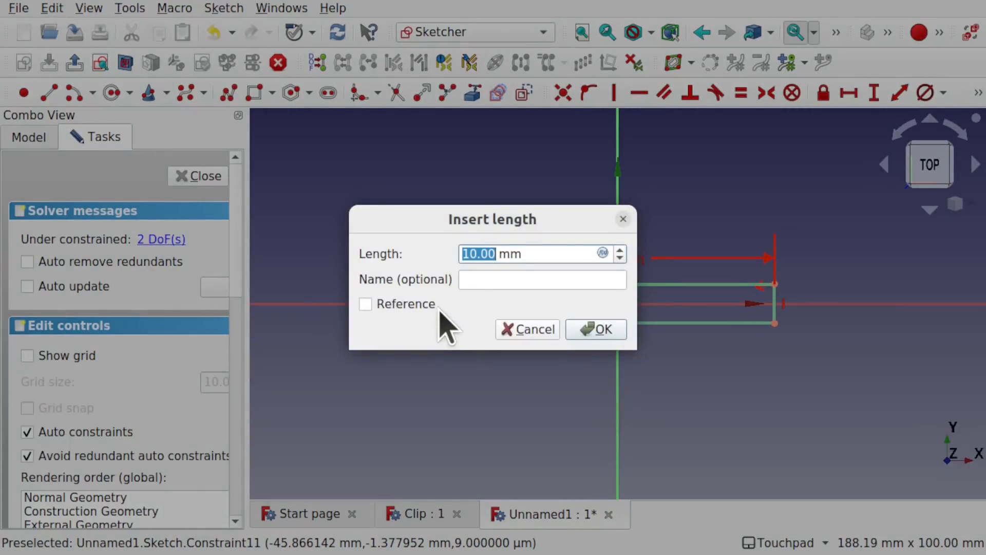
pyautogui.write('12')
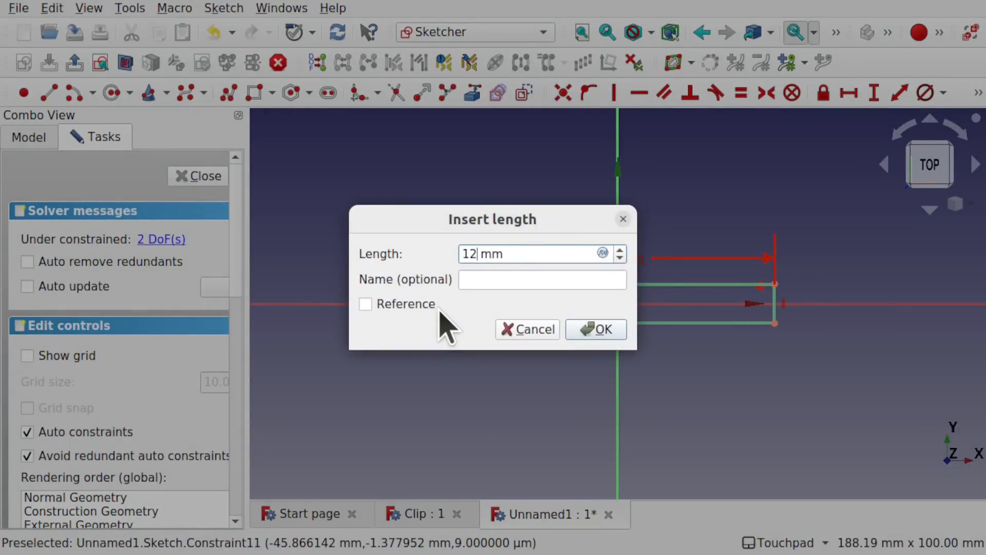
pyautogui.click(595, 330)
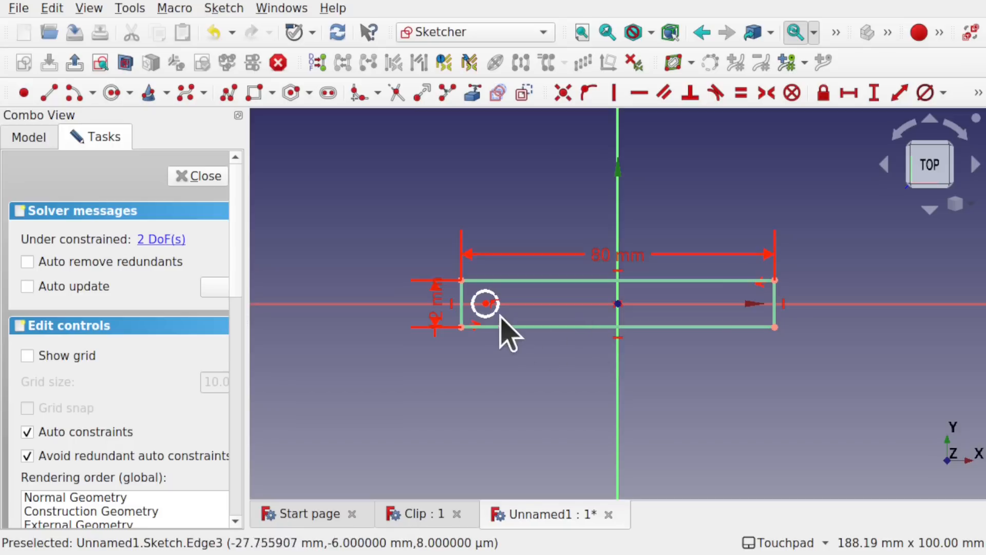
# Constrain the circle's diameter to 5 mm.
pyautogui.click(488, 315)
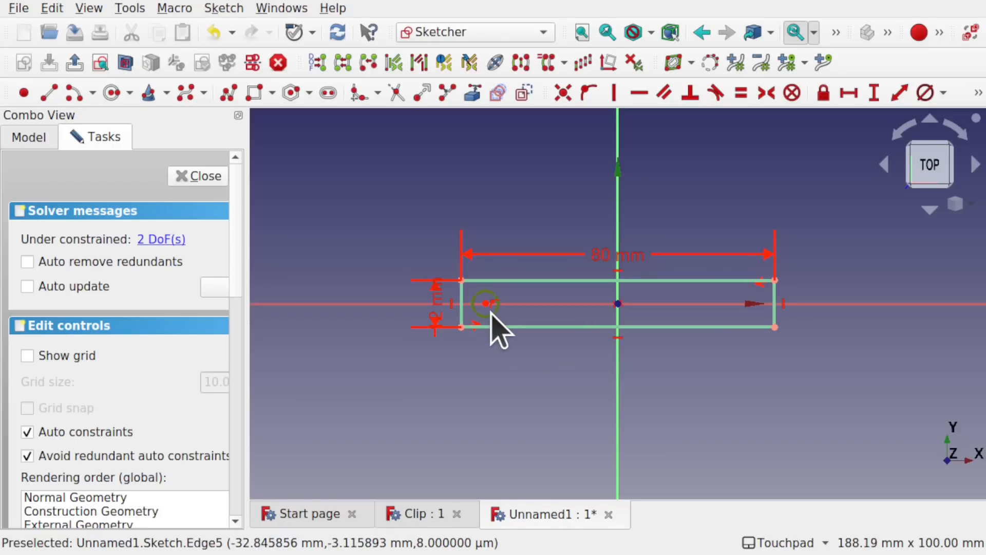
pyautogui.click(925, 93)
pyautogui.write('5')
pyautogui.press('Return')
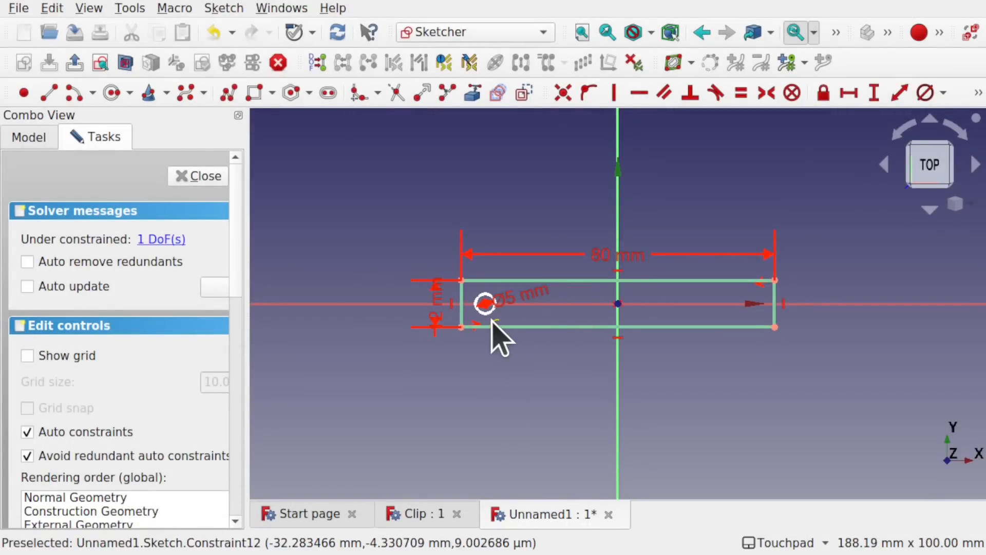
# Constrain the horizontal distance from the circle's centre to the rectangle's upper-left corner to 5 mm and close the sketch.
pyautogui.scroll(5, 483, 323)
pyautogui.click(492, 306)
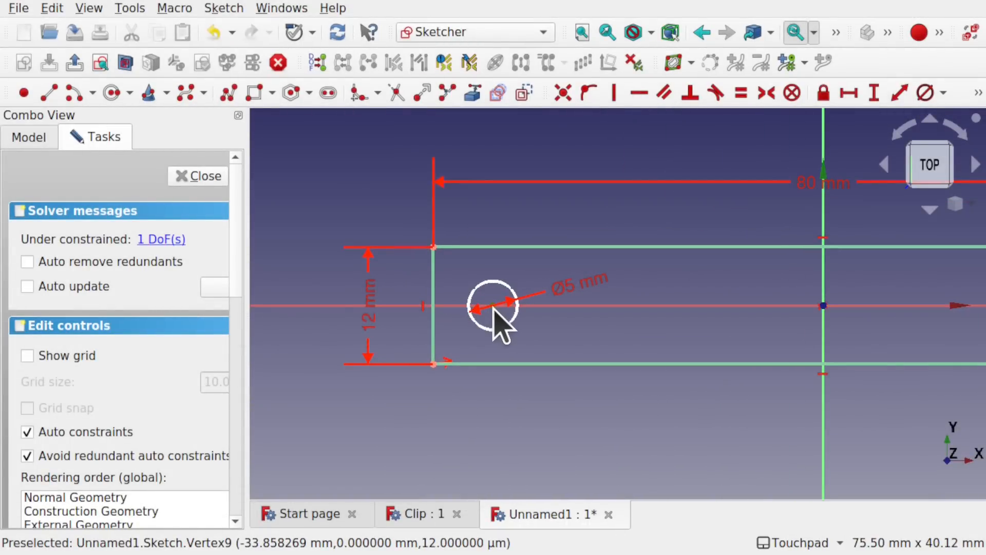
pyautogui.click(433, 247)
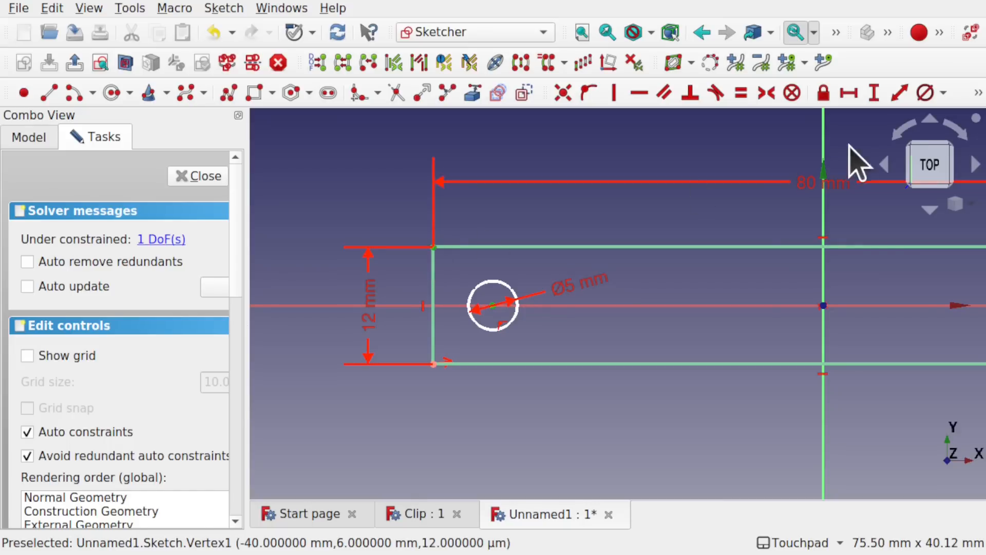
pyautogui.click(846, 95)
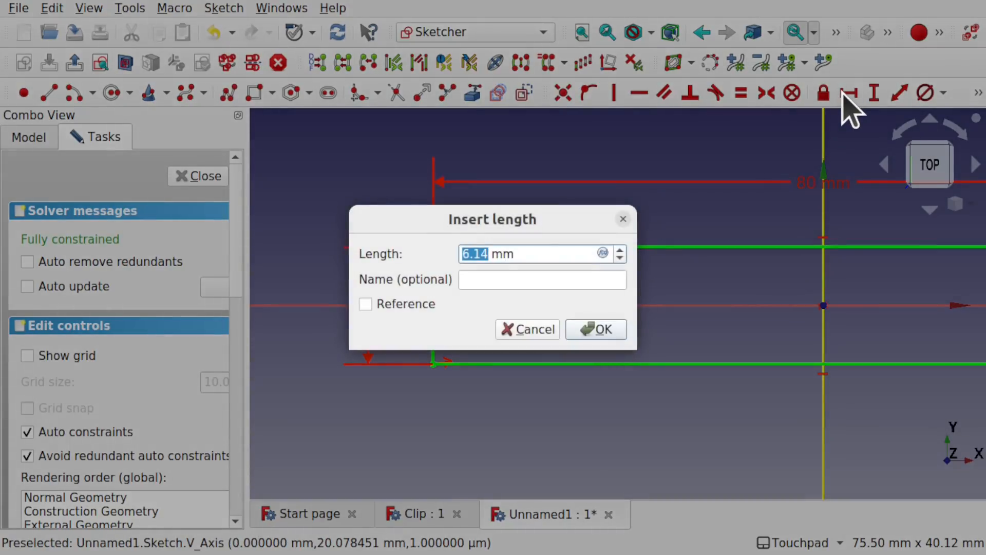
pyautogui.write('5')
pyautogui.press('Return')
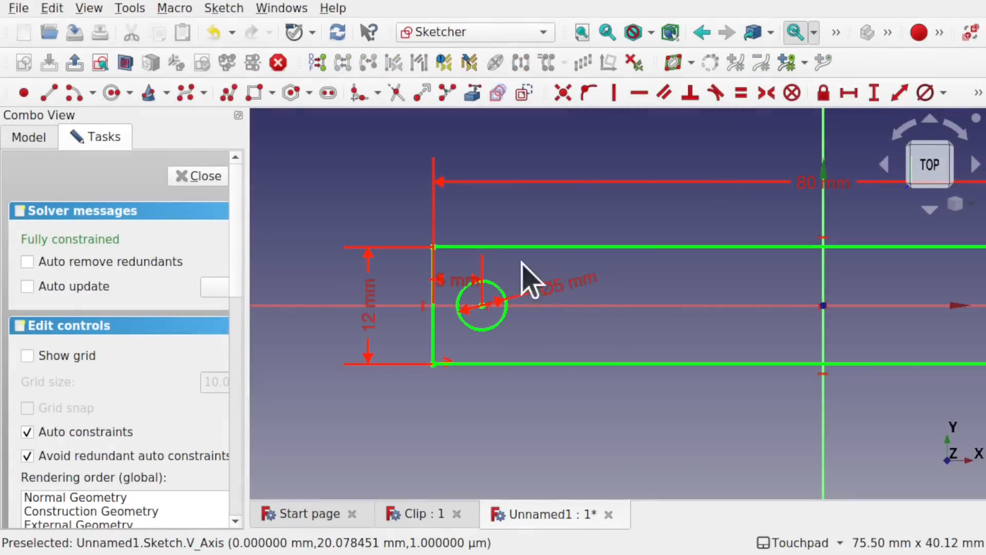
pyautogui.click(212, 178)
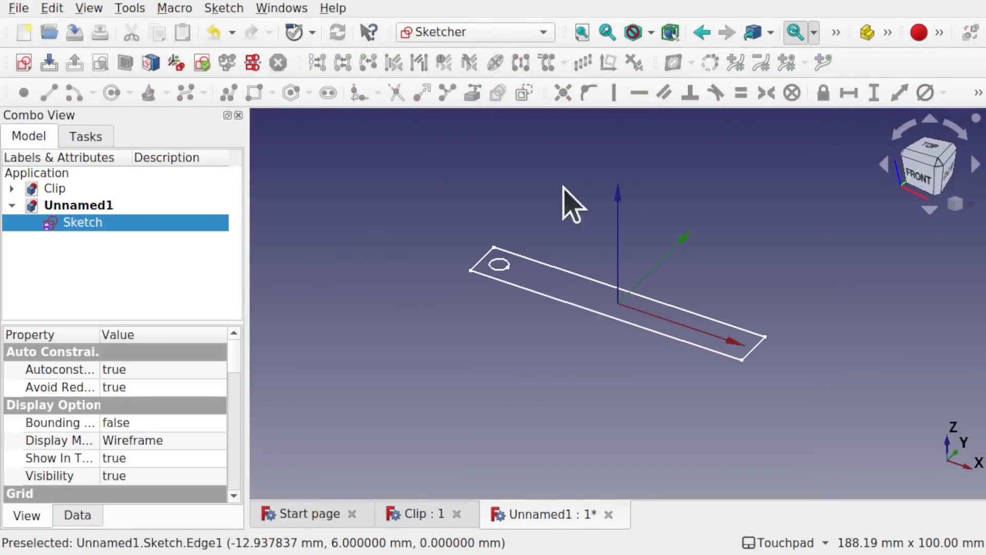
# Switch to the Part workbench and extrude the sketch 3 mm along its normal.
pyautogui.click(480, 36)
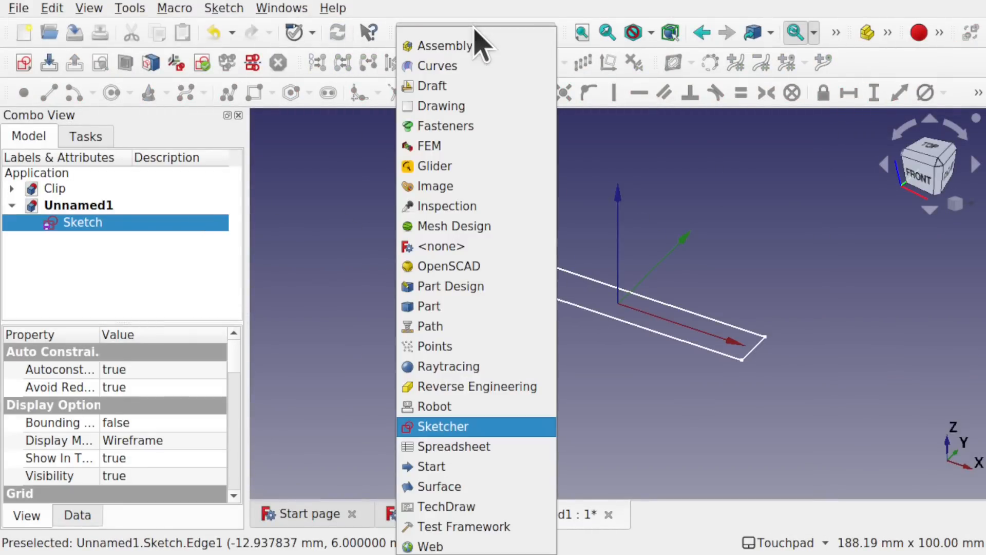
pyautogui.click(423, 313)
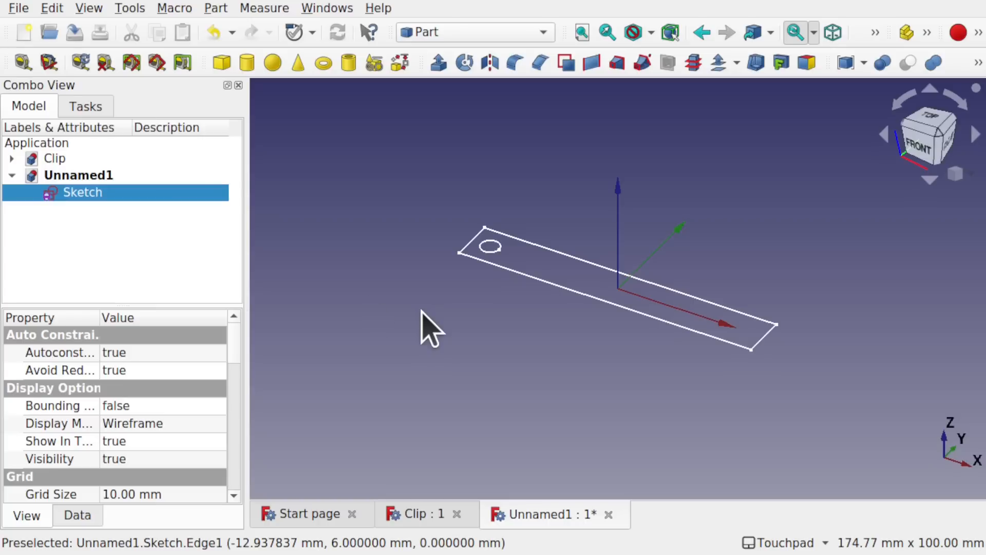
pyautogui.click(443, 62)
pyautogui.write('3')
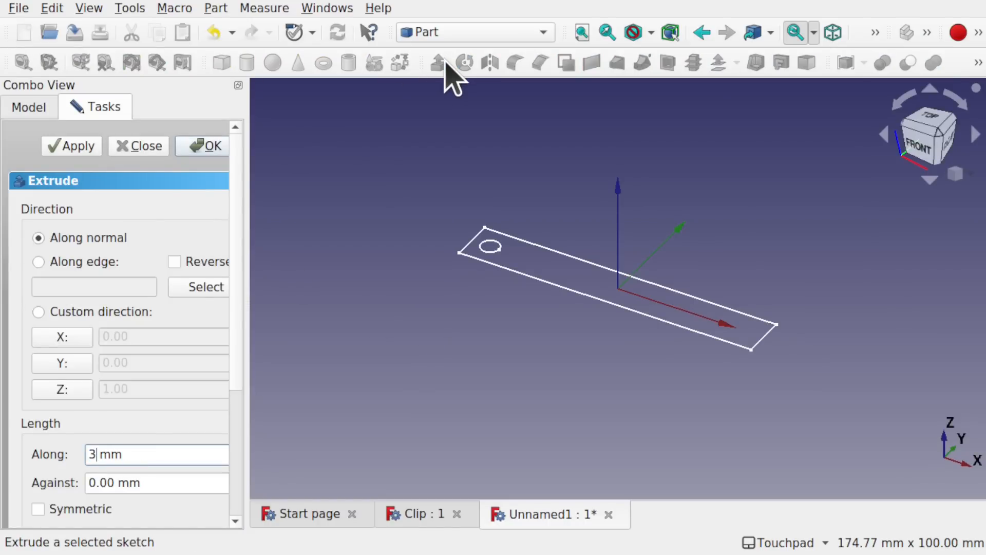
pyautogui.press('Return')
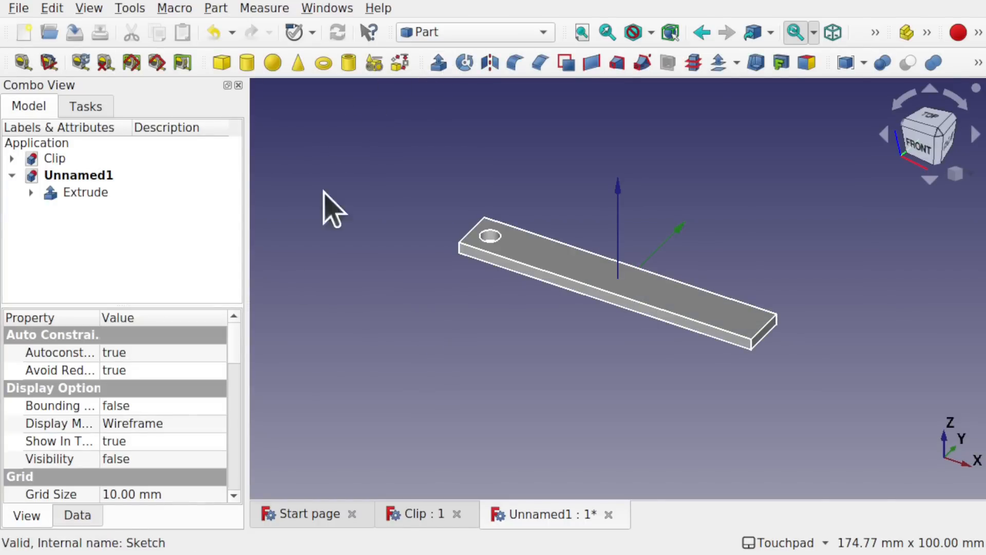
# Create a Part container in the new document and add a cube, a cylinder, a sphere and a torus to it.
pyautogui.click(192, 248)
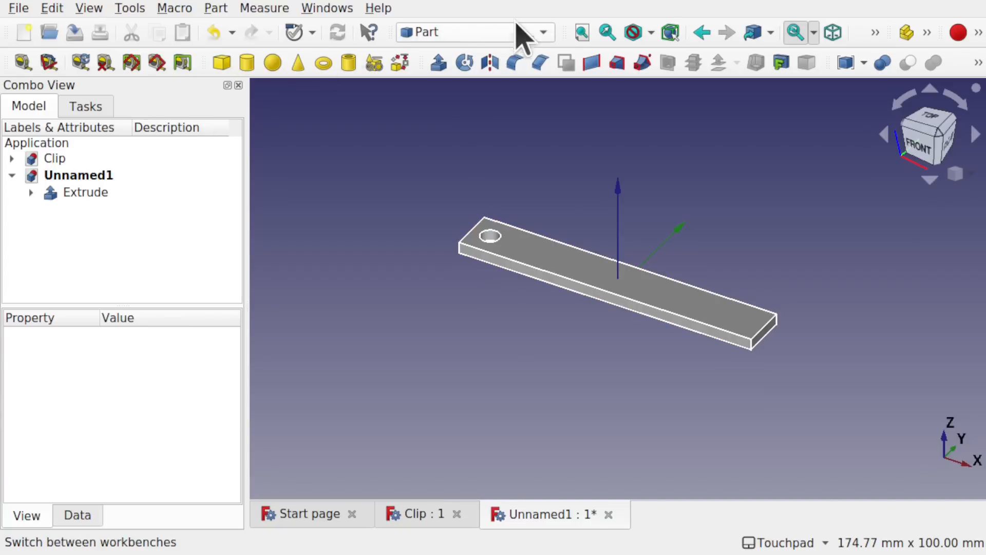
pyautogui.click(906, 33)
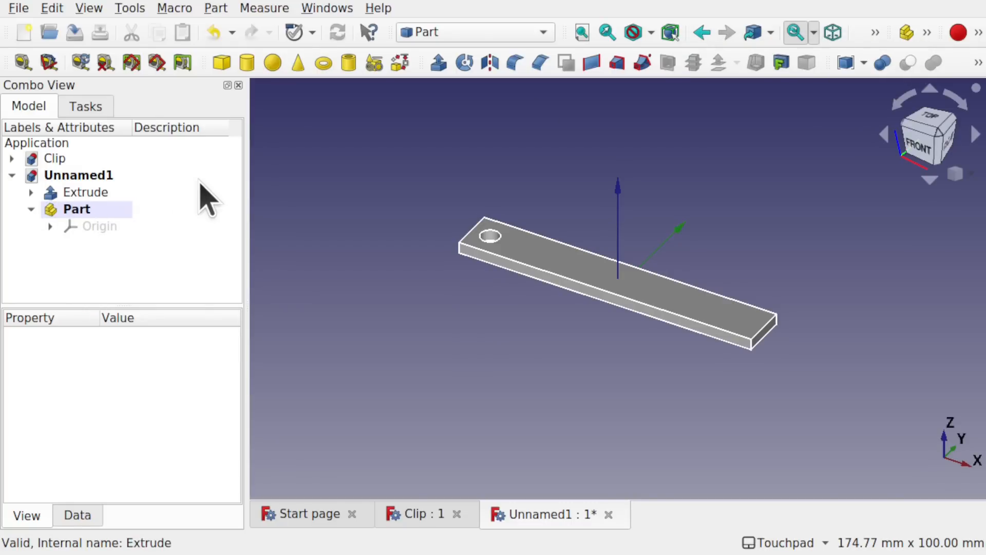
pyautogui.click(223, 63)
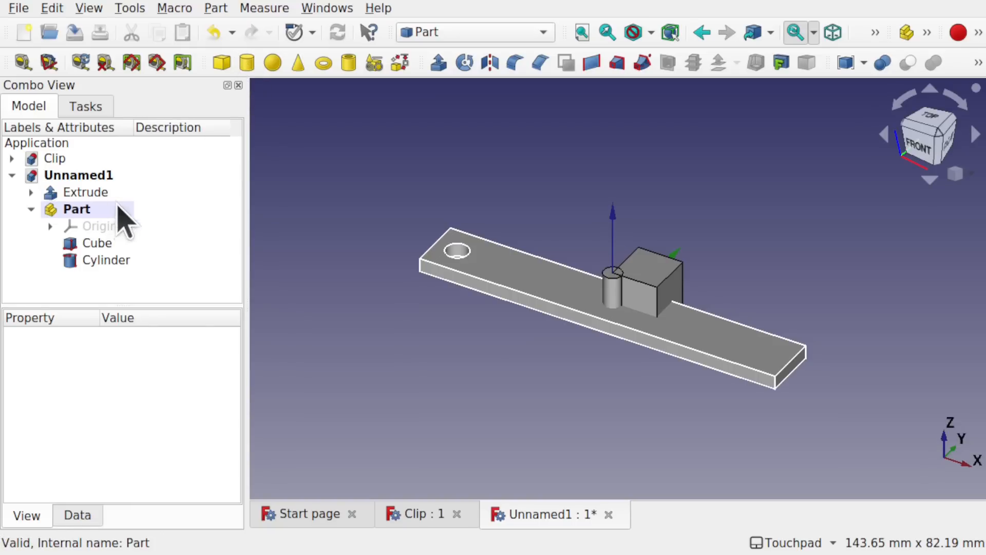
pyautogui.click(273, 63)
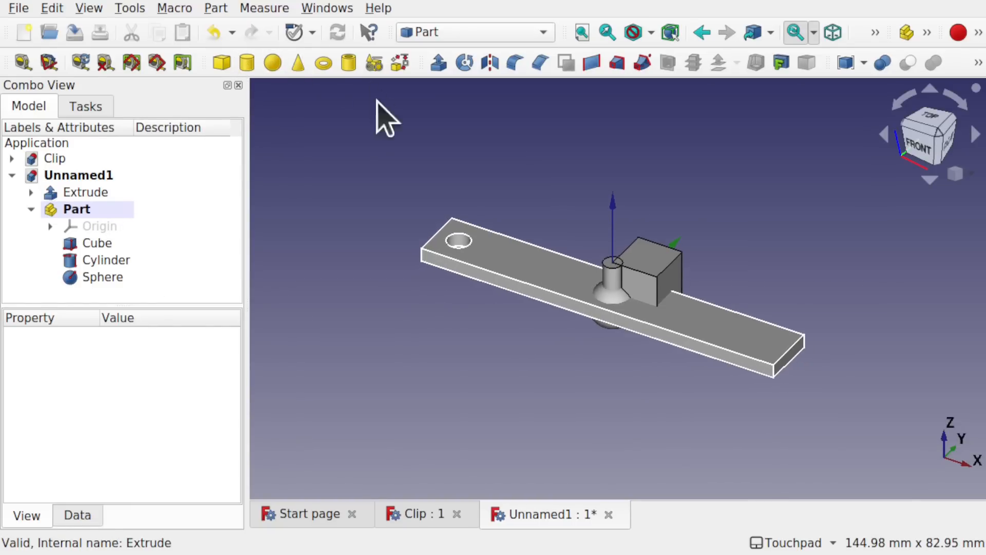
pyautogui.click(323, 63)
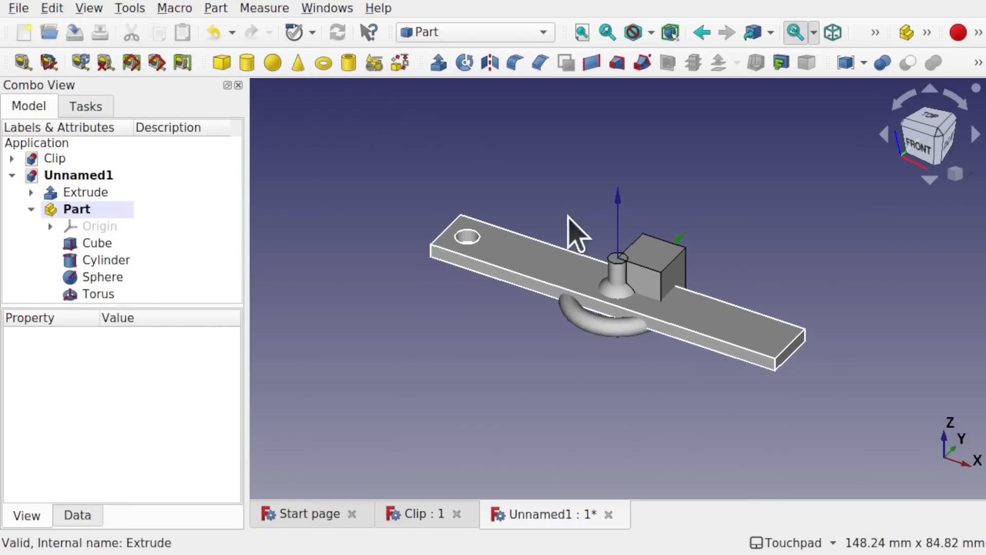
# Delete the cube, cylinder, sphere and torus from the Part container and move the extruded strip into it.
pyautogui.click(101, 250)
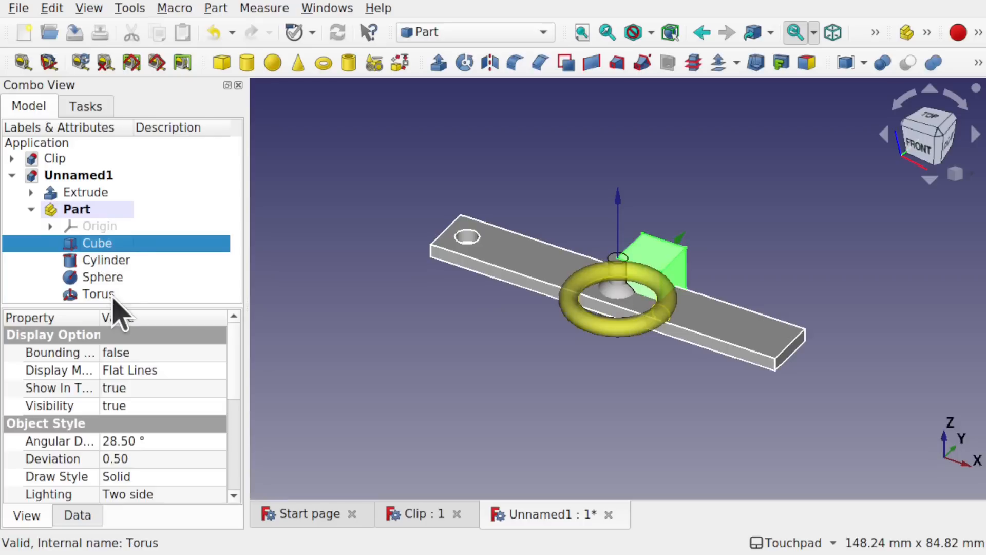
pyautogui.keyDown('shift'); pyautogui.click(98, 293); pyautogui.keyUp('shift')
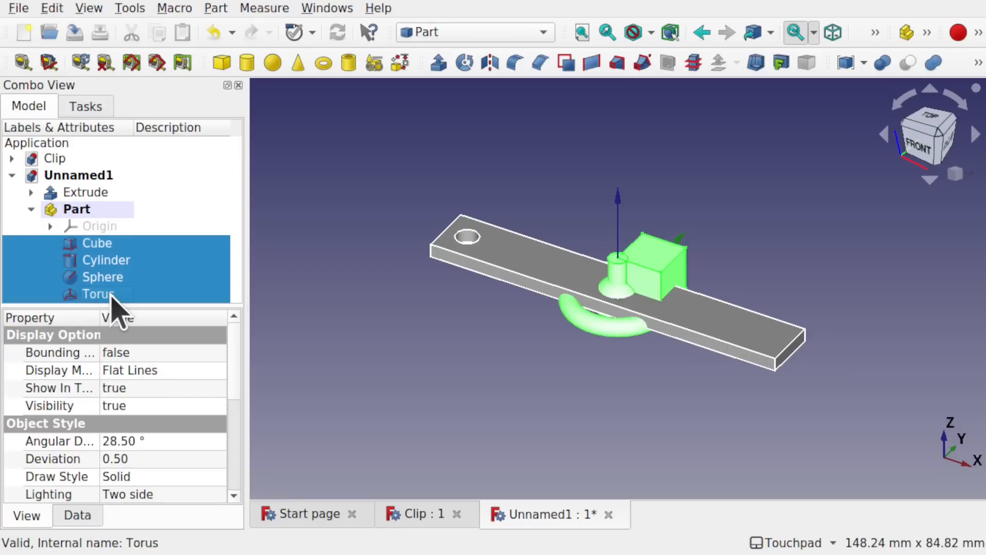
pyautogui.press('Delete')
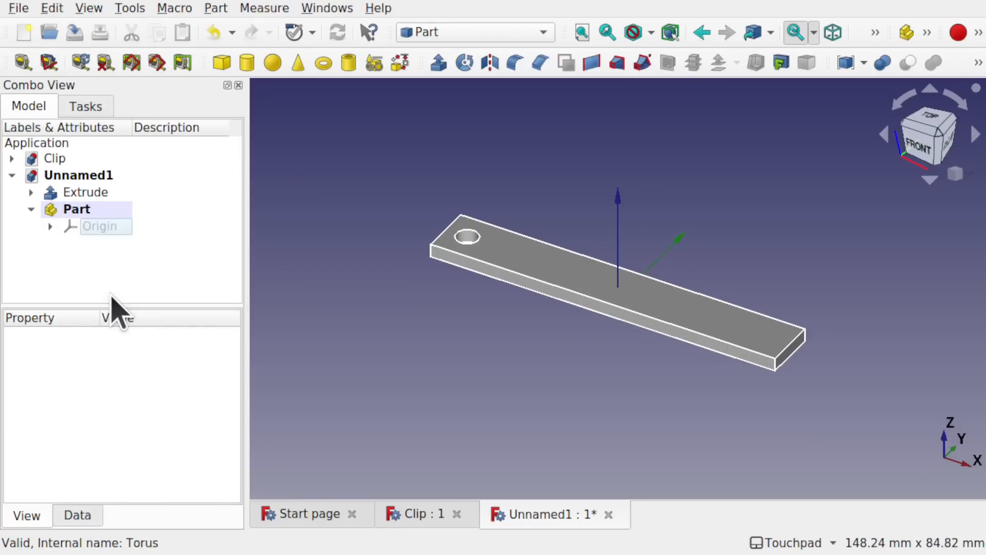
pyautogui.moveTo(76, 193); pyautogui.dragTo(79, 214)
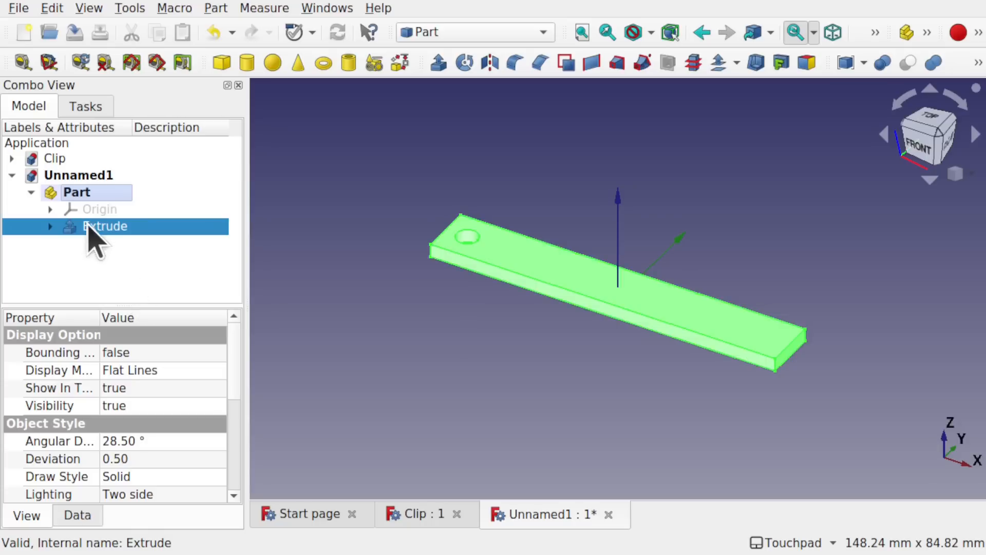
# Rename the Part container holding the extruded strip as RectanglePart.
pyautogui.click(80, 192)
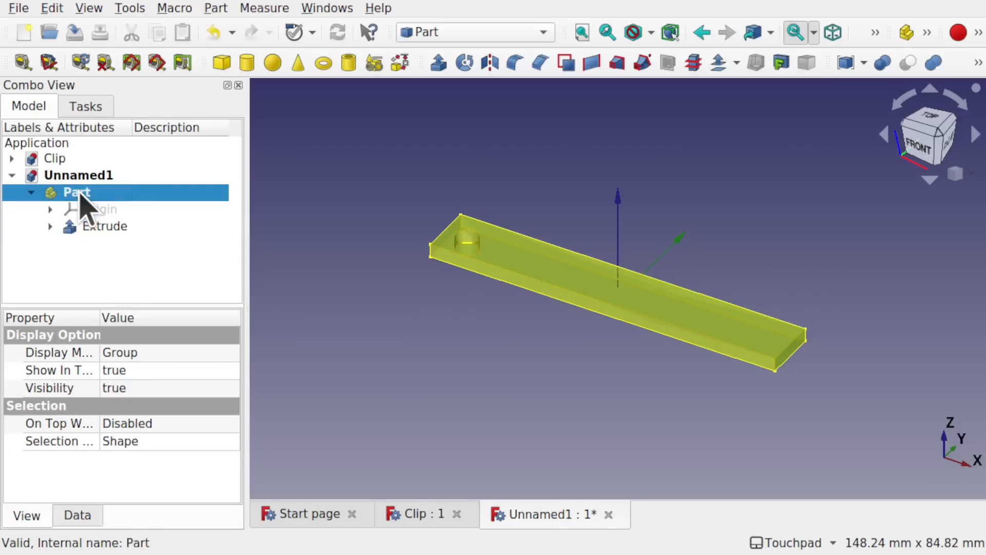
pyautogui.rightClick(80, 194)
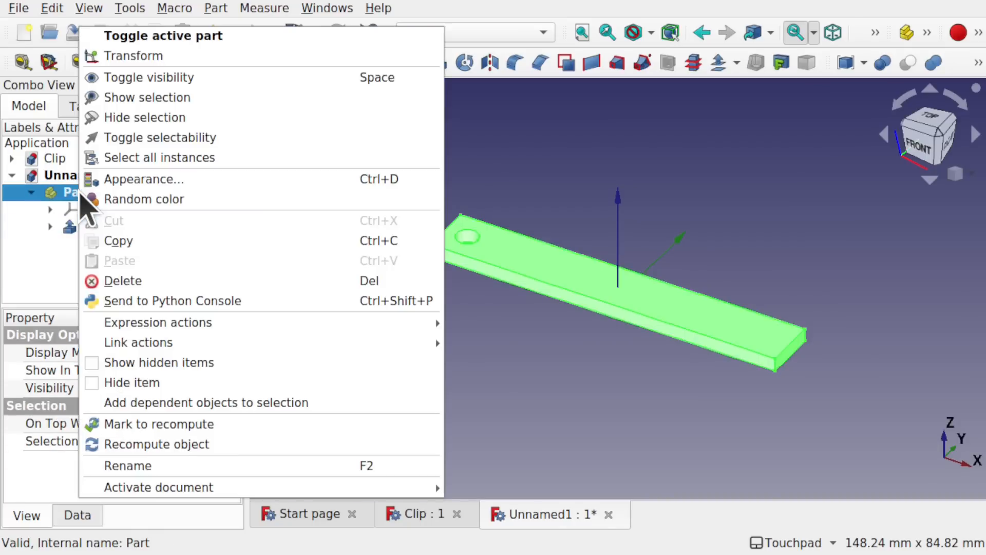
pyautogui.click(183, 465)
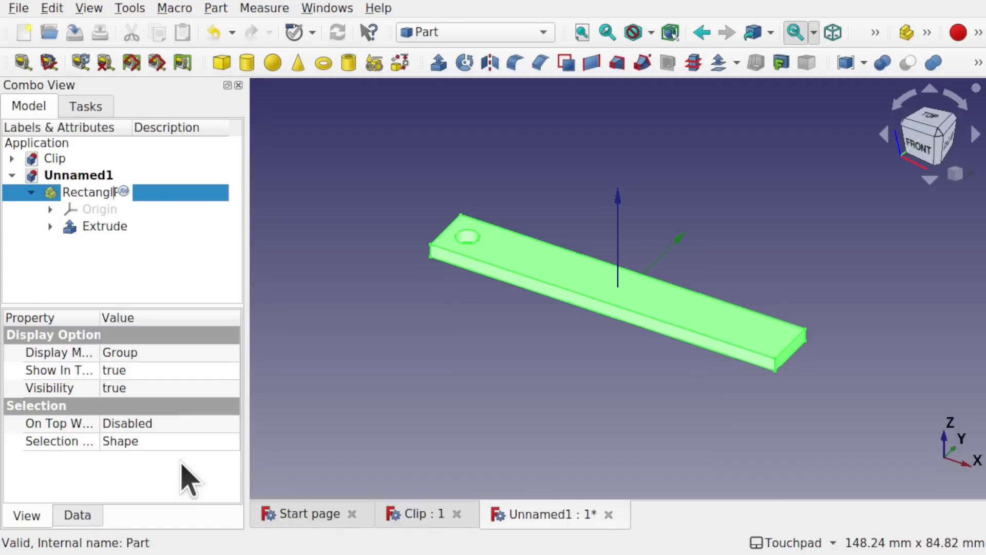
pyautogui.write('Rectangle')
pyautogui.press('Return')
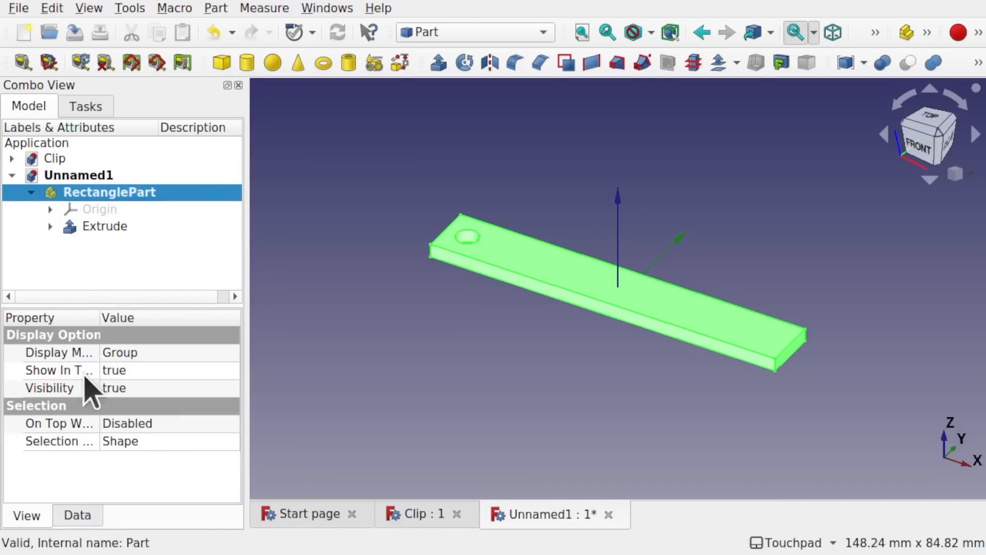
pyautogui.click(131, 270)
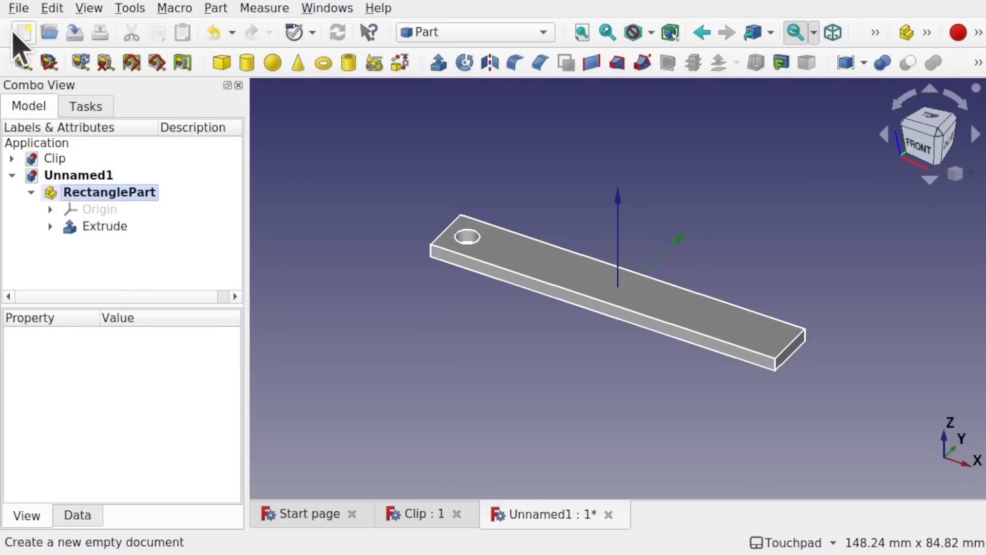
# Save the strip document in the DemoAssembly folder under the file name Rectangle.
pyautogui.click(18, 8)
pyautogui.click(81, 146)
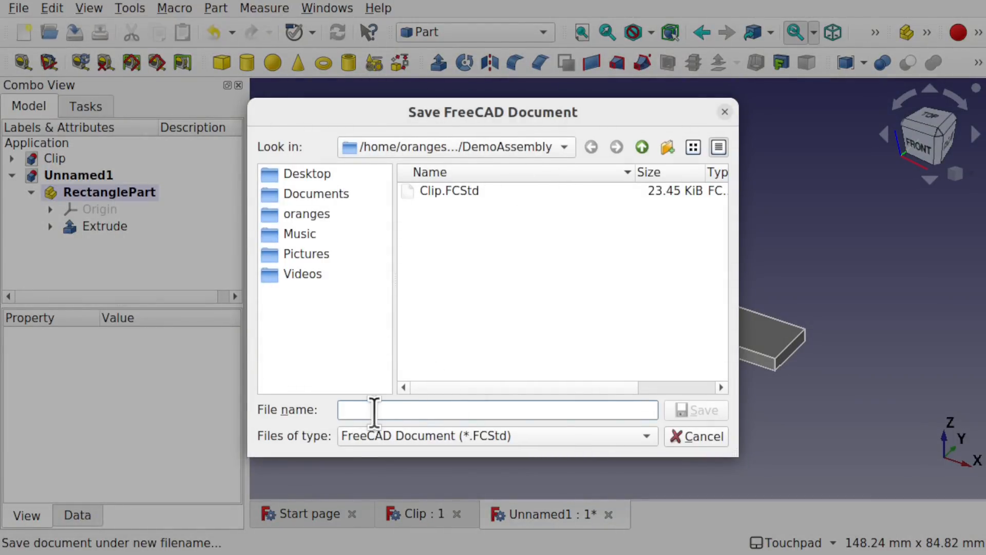
pyautogui.write('Rectangle')
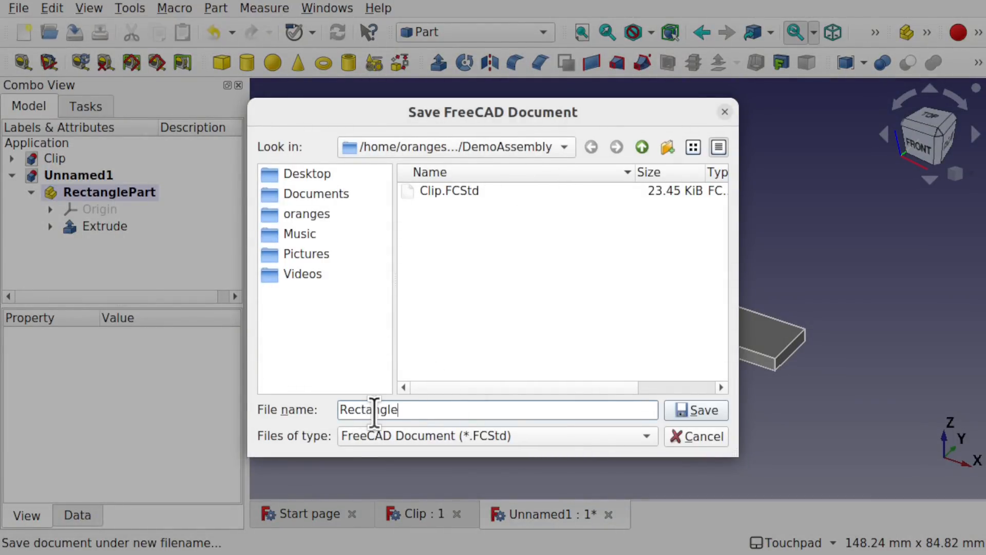
pyautogui.press('Return')
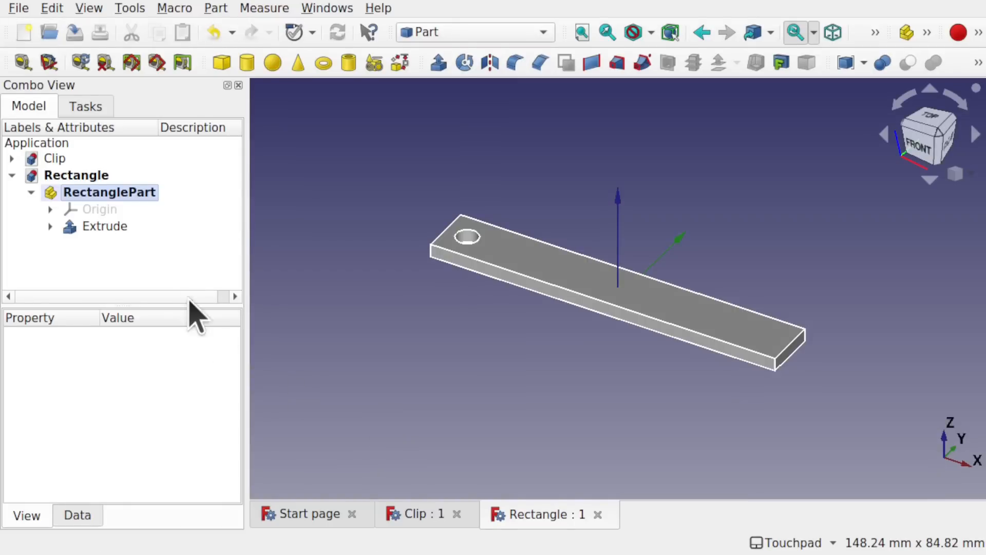
# Collapse the Rectangle document's tree, close the start page and check the open Clip and Rectangle documents.
pyautogui.click(31, 193)
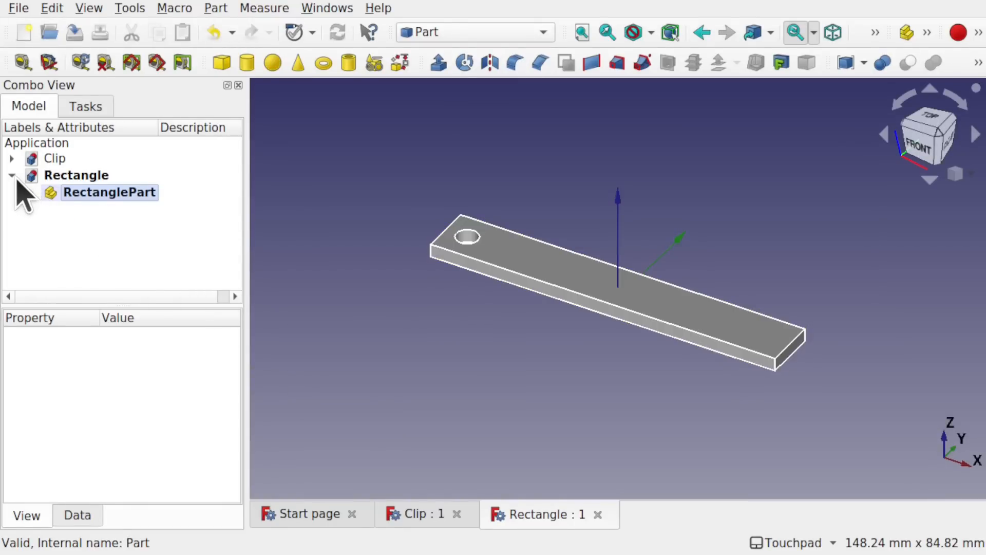
pyautogui.click(12, 175)
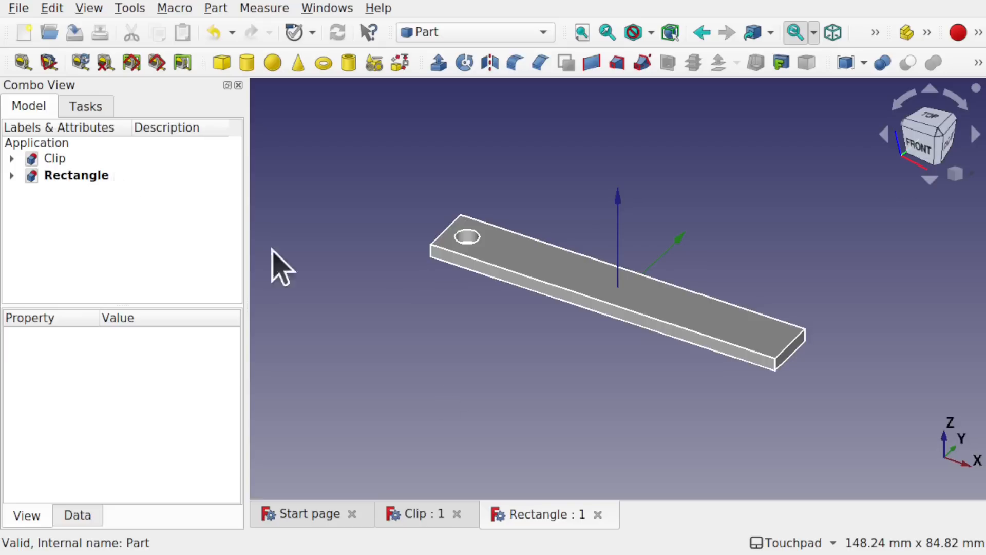
pyautogui.click(352, 513)
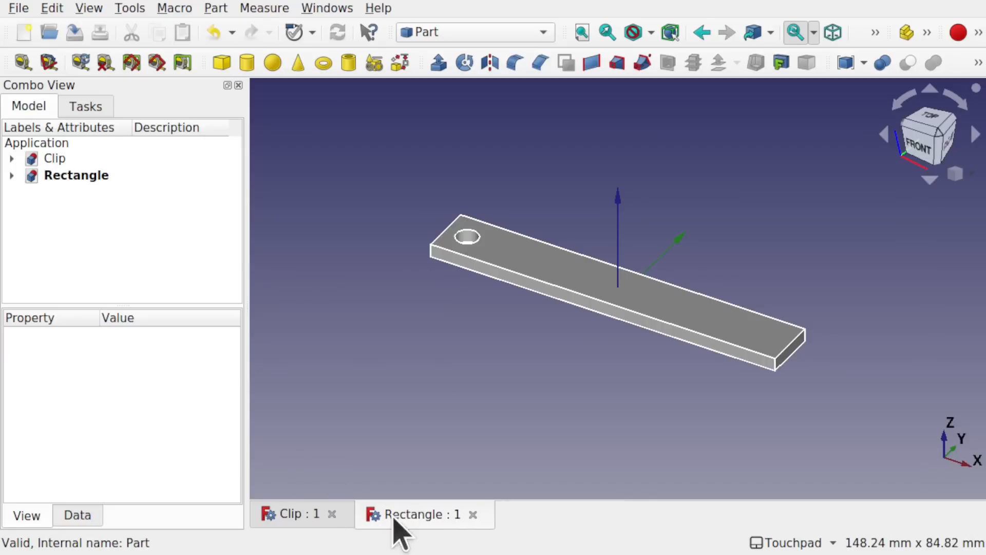
pyautogui.click(303, 516)
pyautogui.click(402, 516)
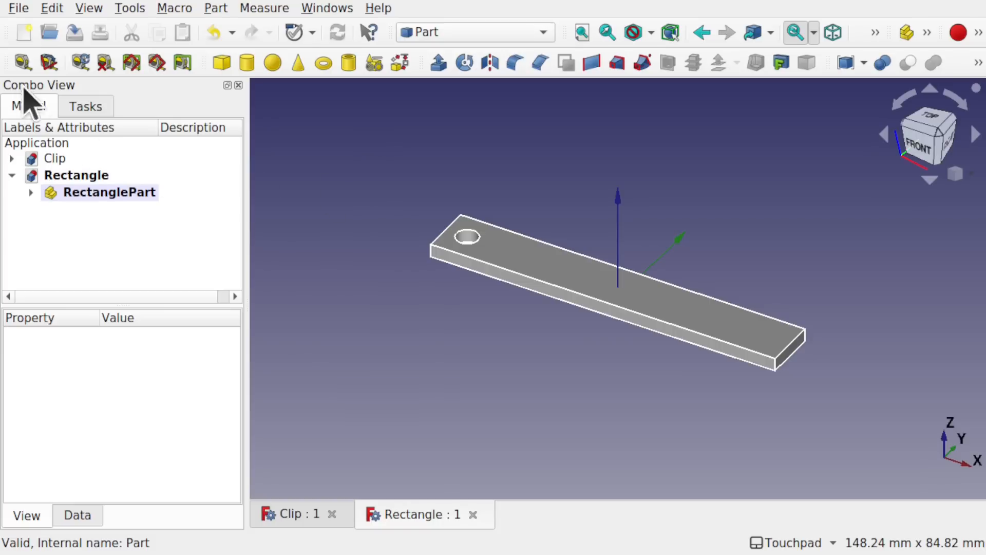
# Create a new document and add an assembly model to it with the Assembly 4 workbench.
pyautogui.click(23, 33)
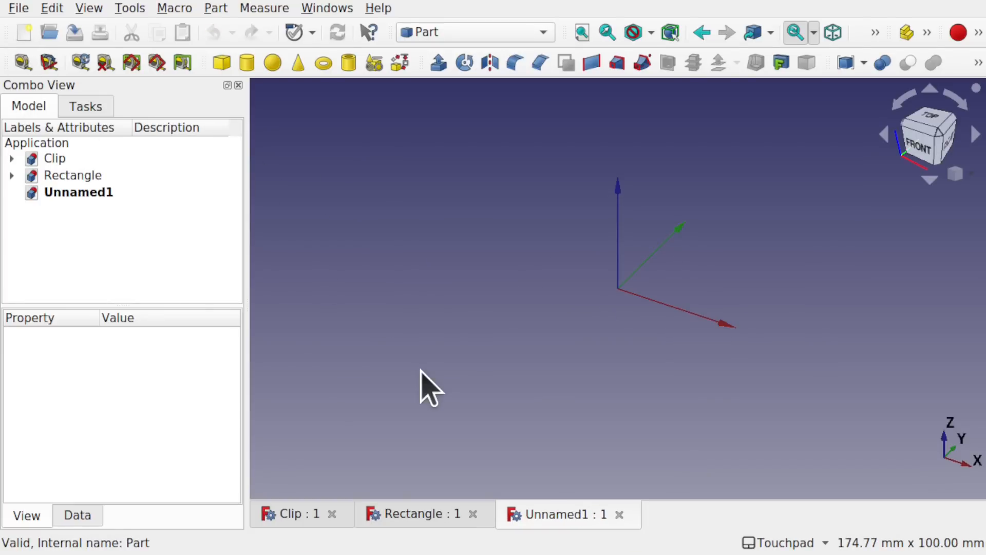
pyautogui.click(464, 34)
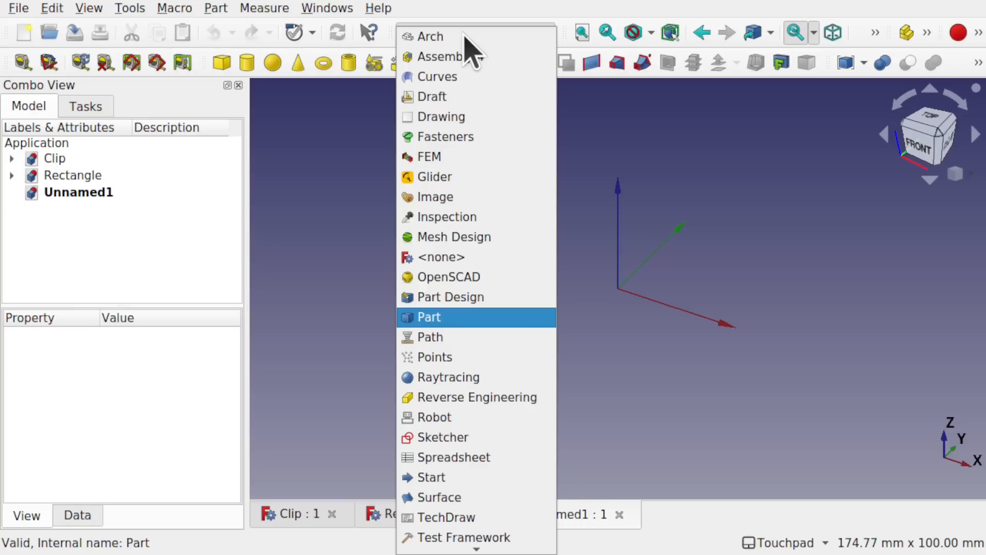
pyautogui.click(498, 59)
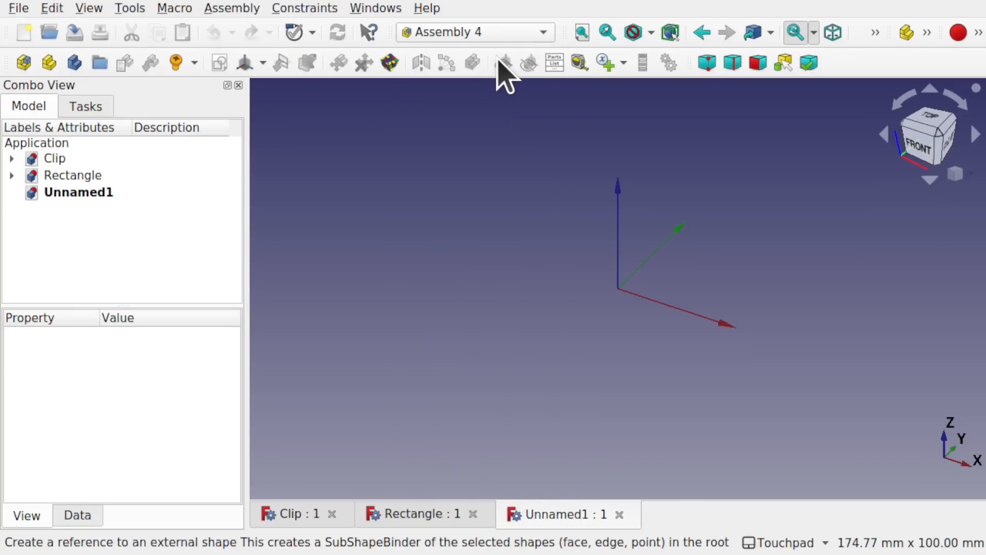
pyautogui.click(224, 9)
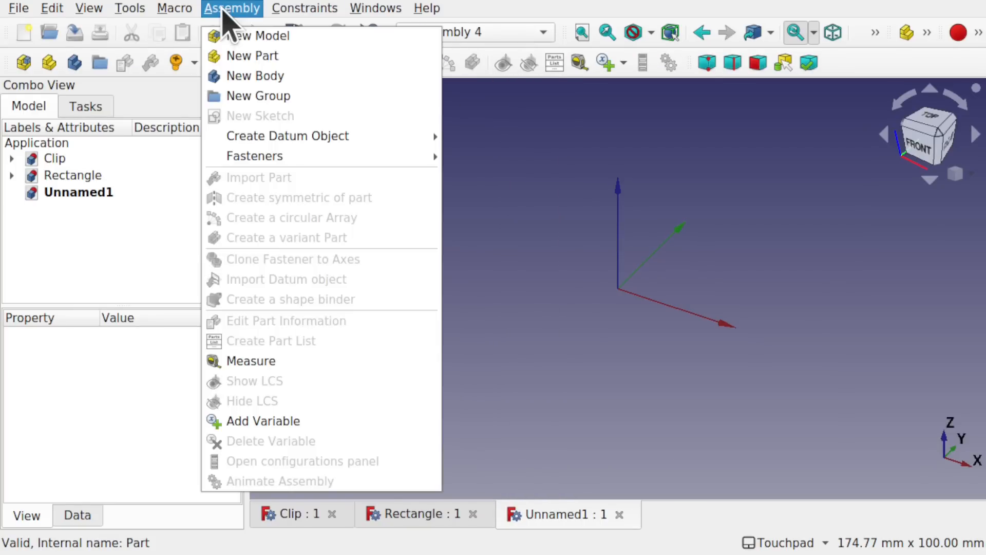
pyautogui.click(288, 37)
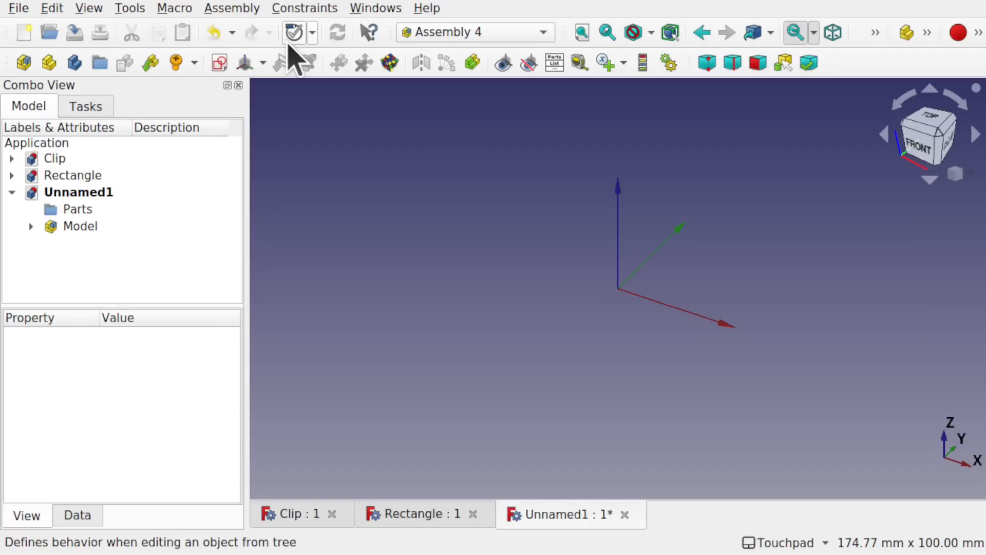
# Expand the assembly's Model container, select LCS_Origin, and turn off the axis cross in the 3D view.
pyautogui.click(31, 226)
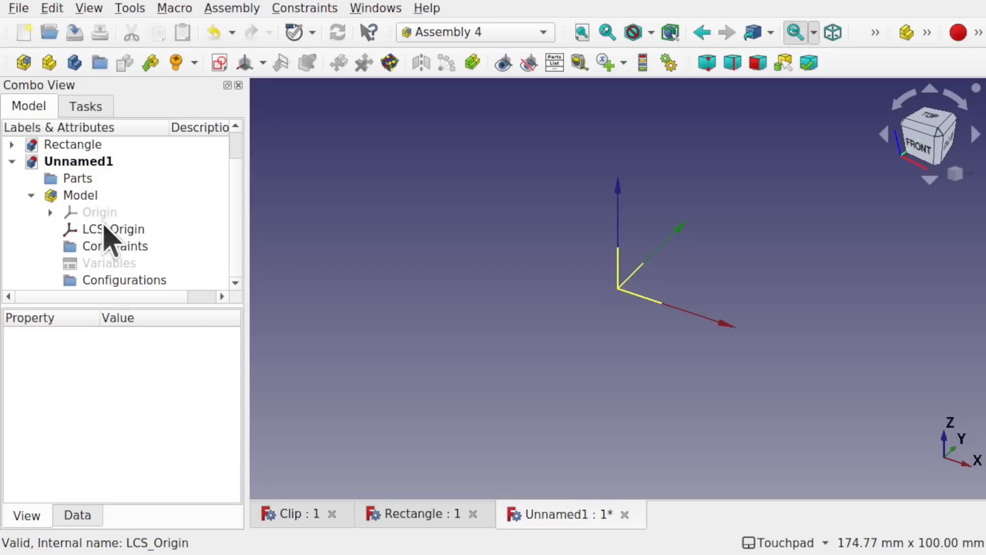
pyautogui.click(128, 247)
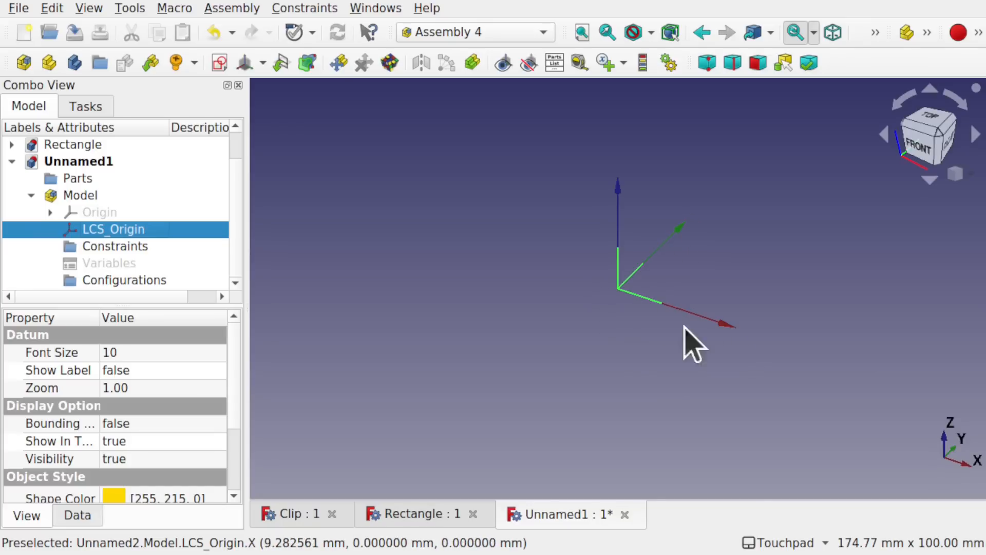
pyautogui.click(88, 9)
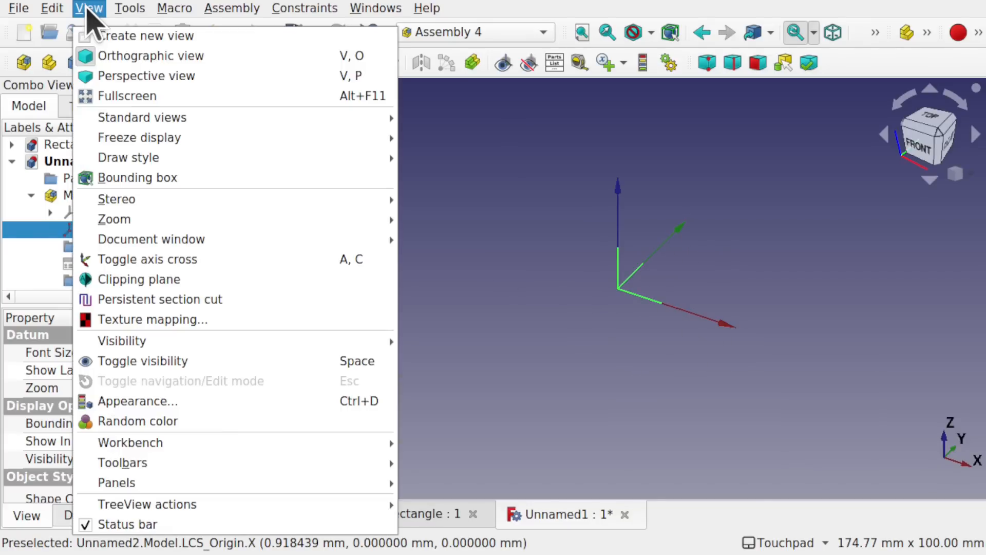
pyautogui.click(199, 259)
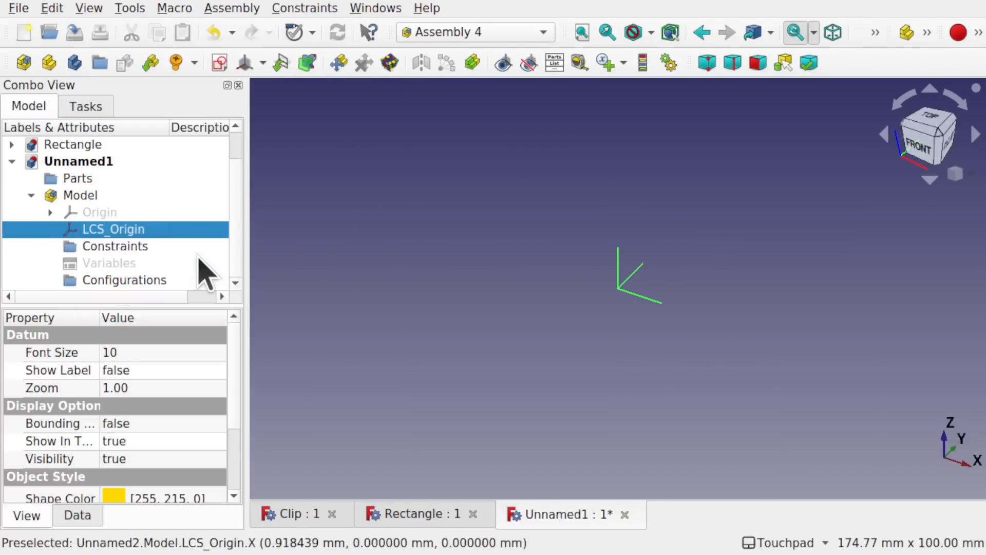
pyautogui.click(341, 238)
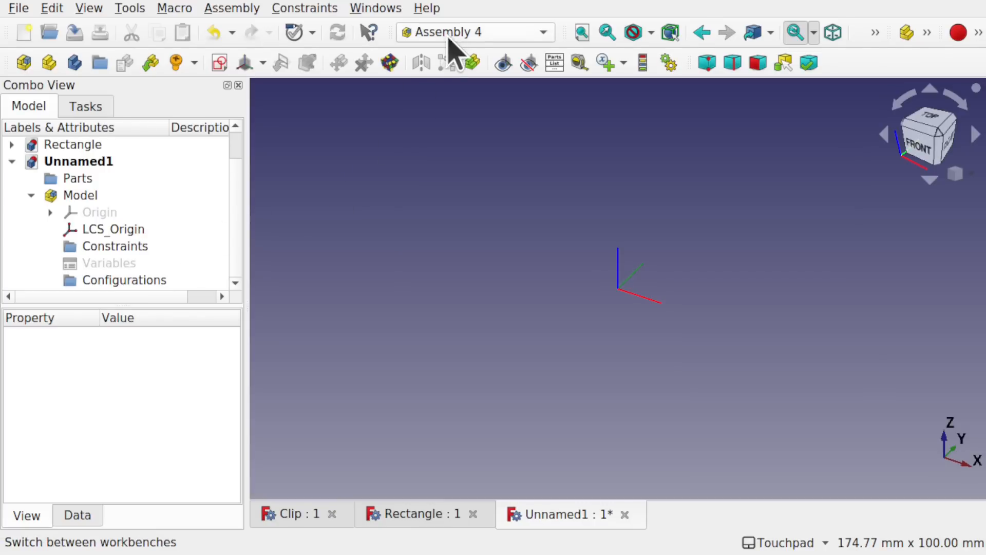
pyautogui.click(195, 64)
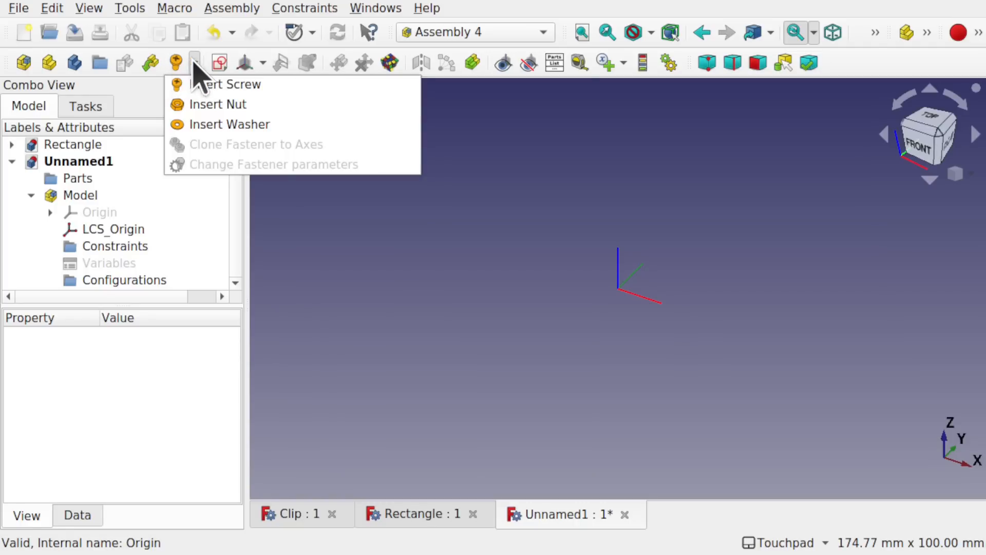
pyautogui.click(194, 64)
pyautogui.click(457, 35)
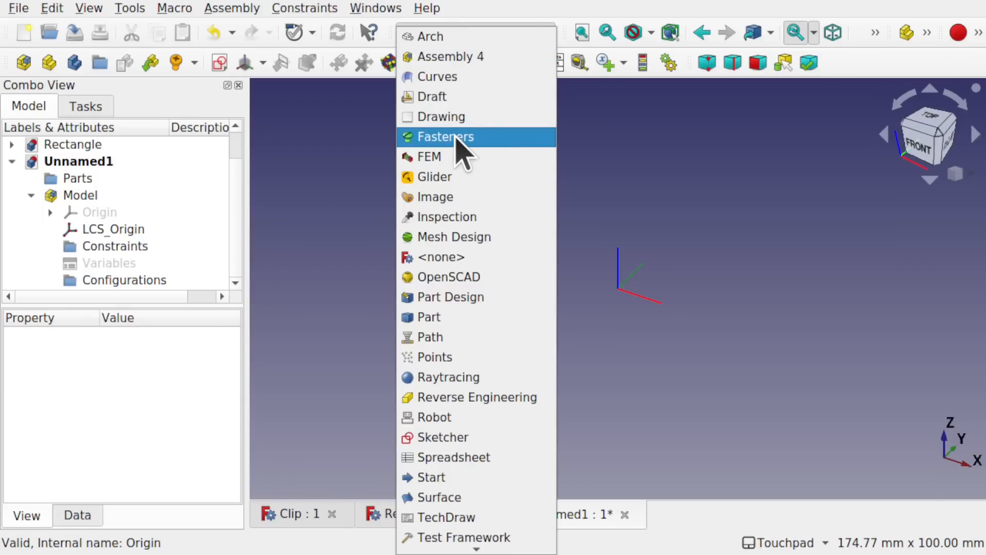
pyautogui.click(528, 18)
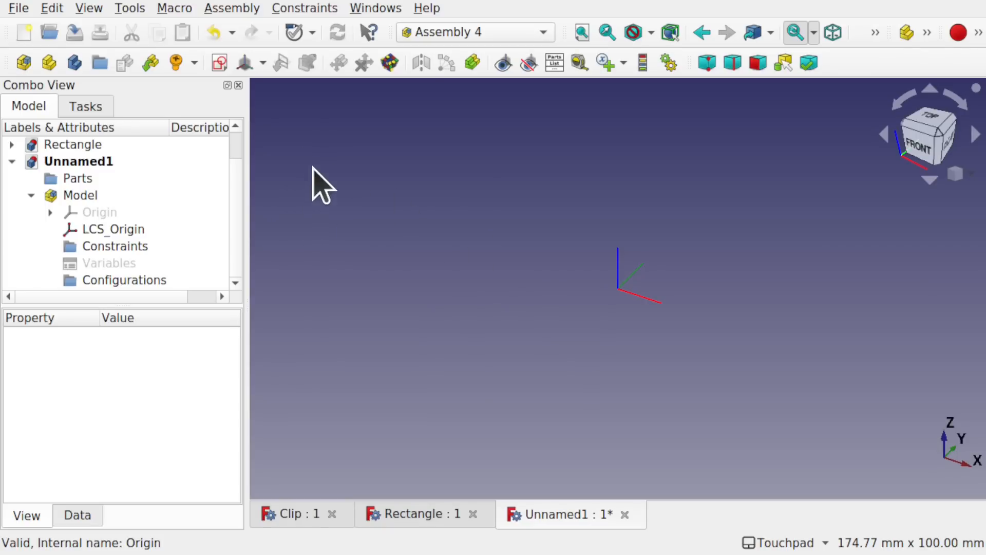
# Save the new assembly document as "Assembly" in the DemoAssembly folder.
pyautogui.click(18, 8)
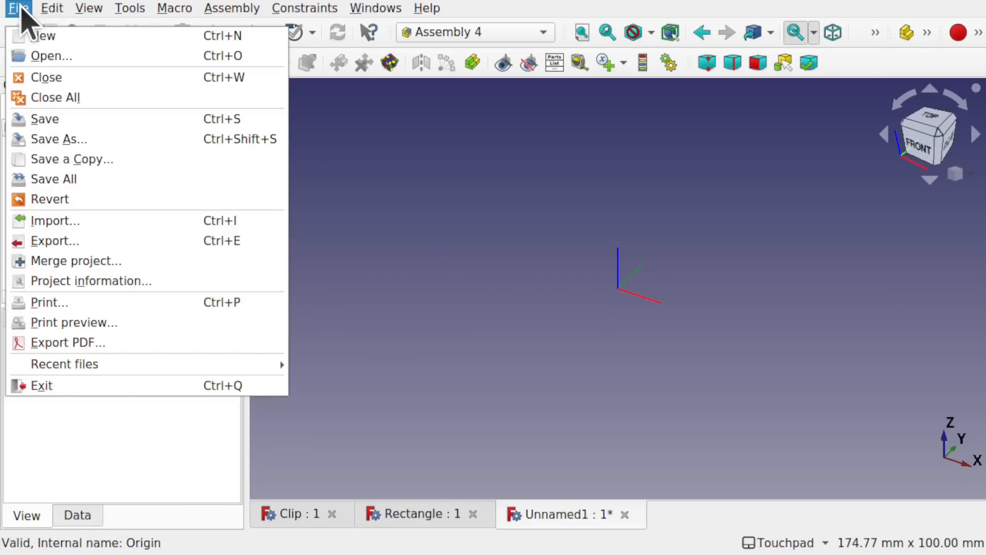
pyautogui.click(55, 120)
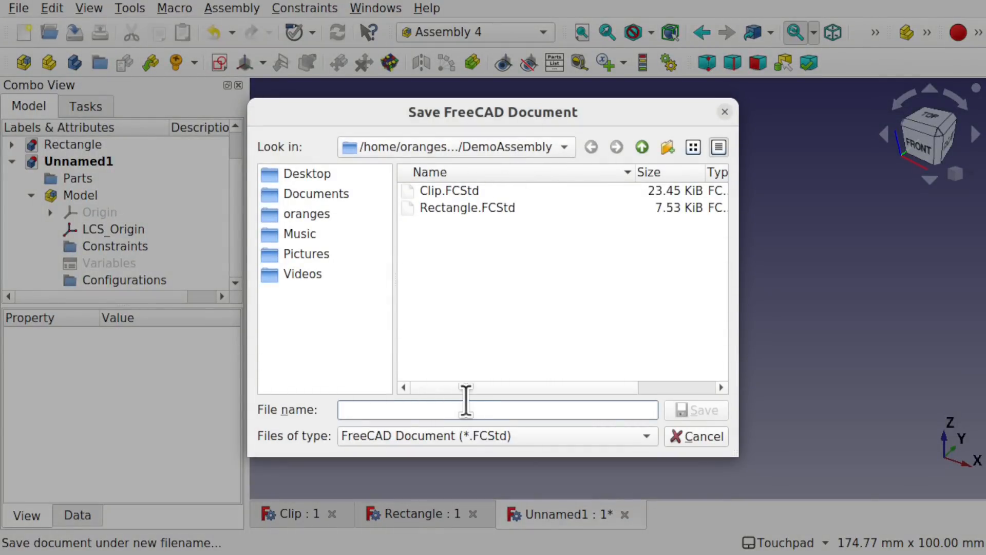
pyautogui.write('Asse')
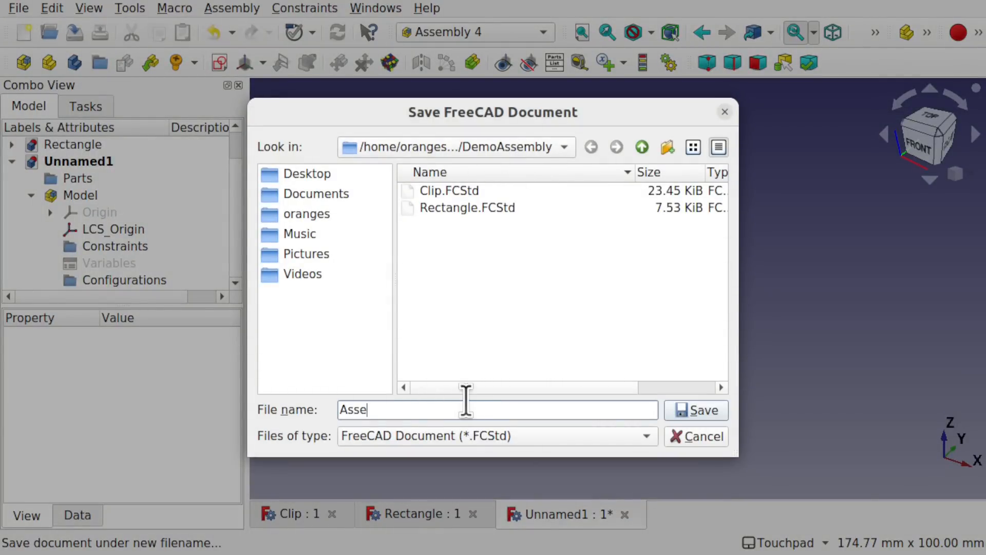
pyautogui.write('mbly')
pyautogui.press('Return')
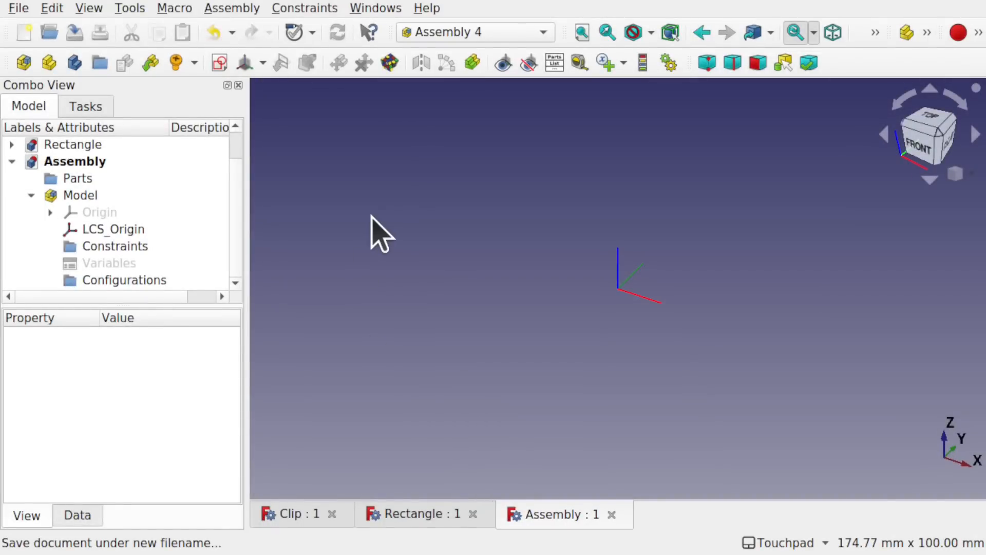
pyautogui.click(226, 8)
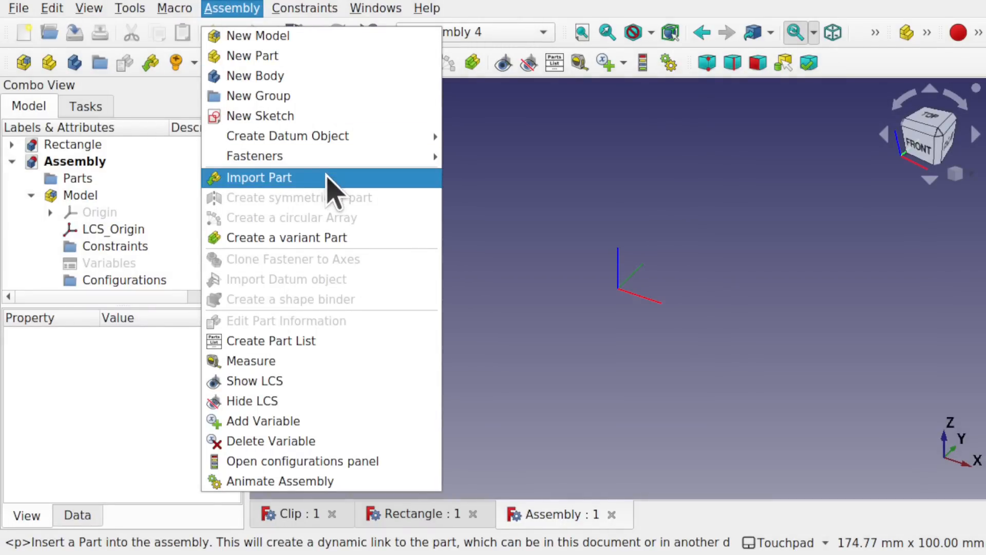
pyautogui.click(539, 268)
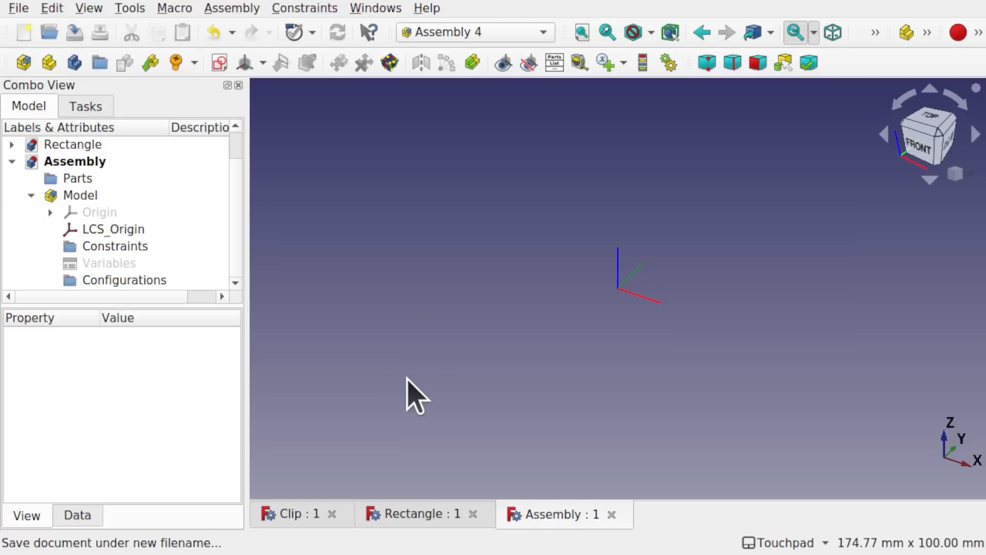
pyautogui.click(146, 66)
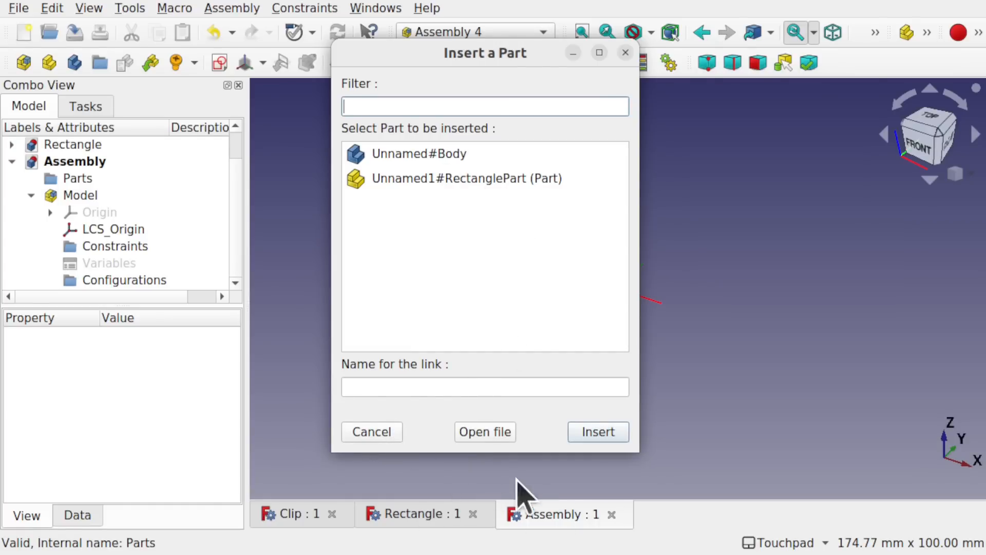
pyautogui.click(380, 432)
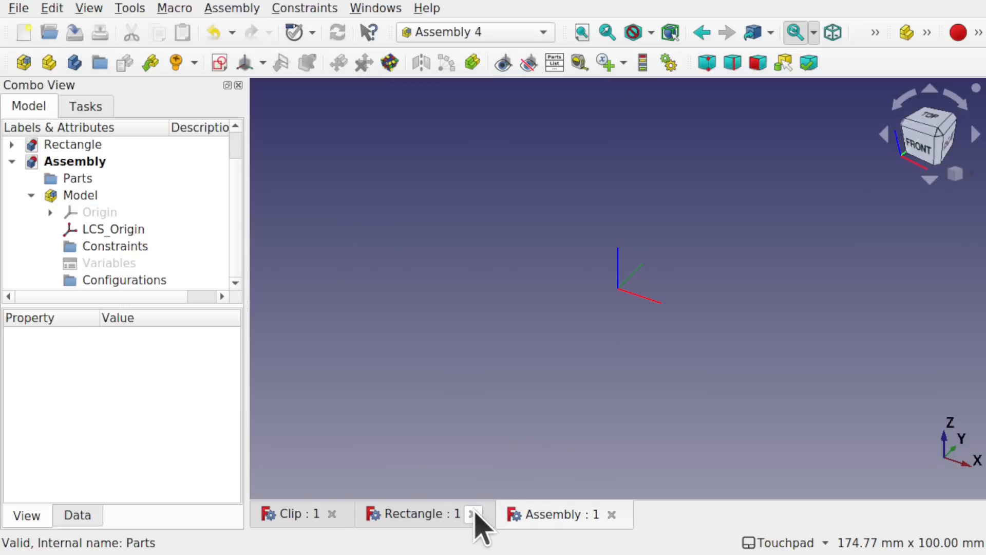
# Close the Rectangle and Clip documents, leaving only the Assembly document open.
pyautogui.click(473, 513)
pyautogui.click(331, 513)
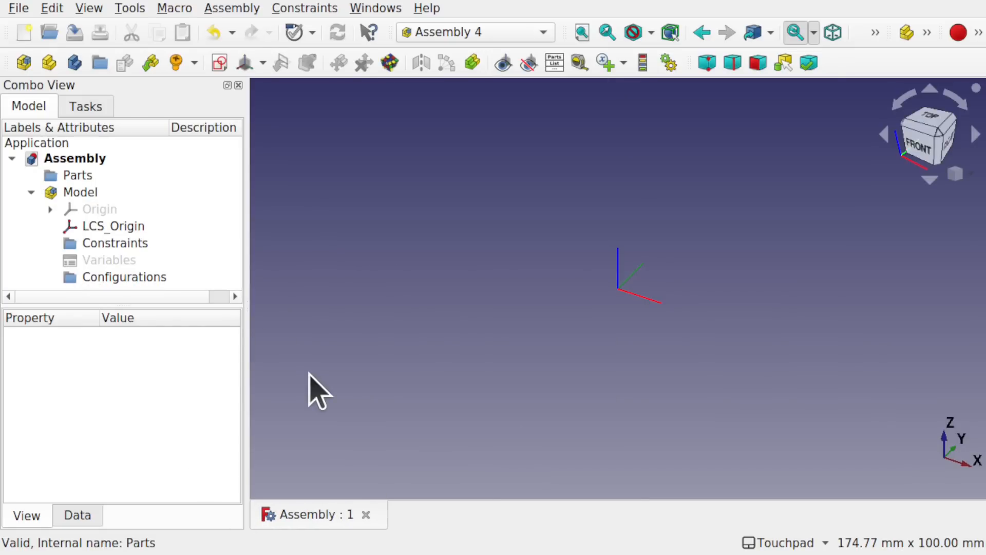
# Start importing a part into the assembly and load Clip.FCStd as the source document.
pyautogui.click(149, 65)
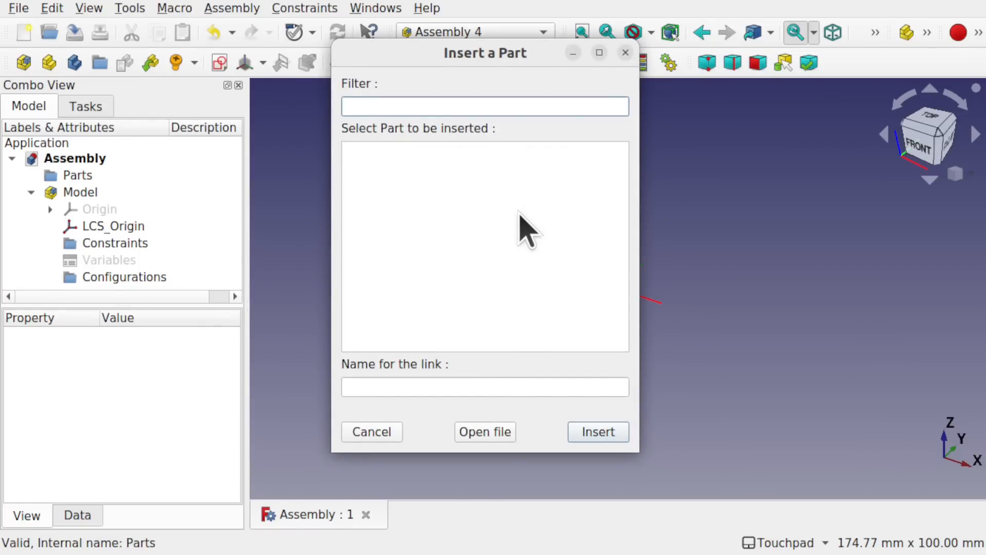
pyautogui.click(489, 435)
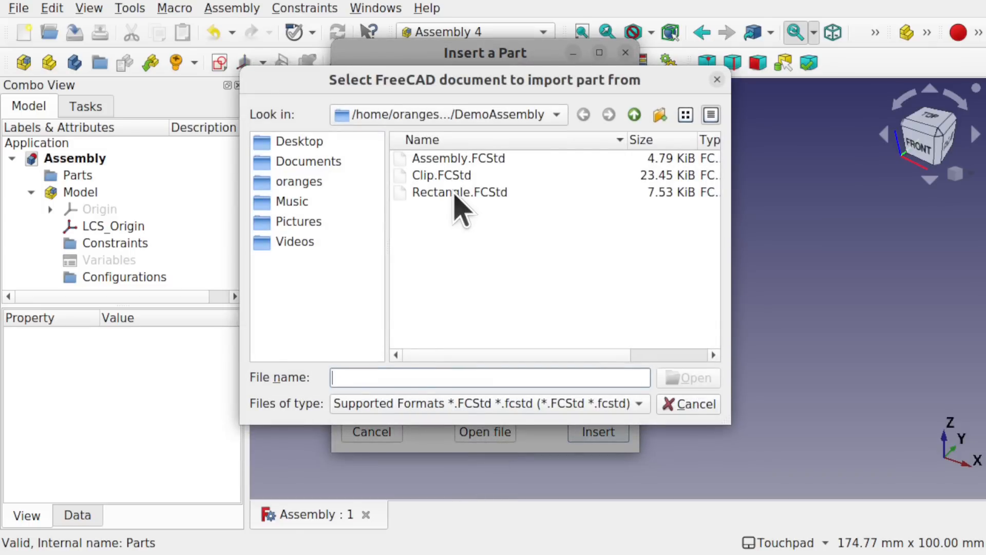
pyautogui.click(454, 194)
pyautogui.click(455, 178)
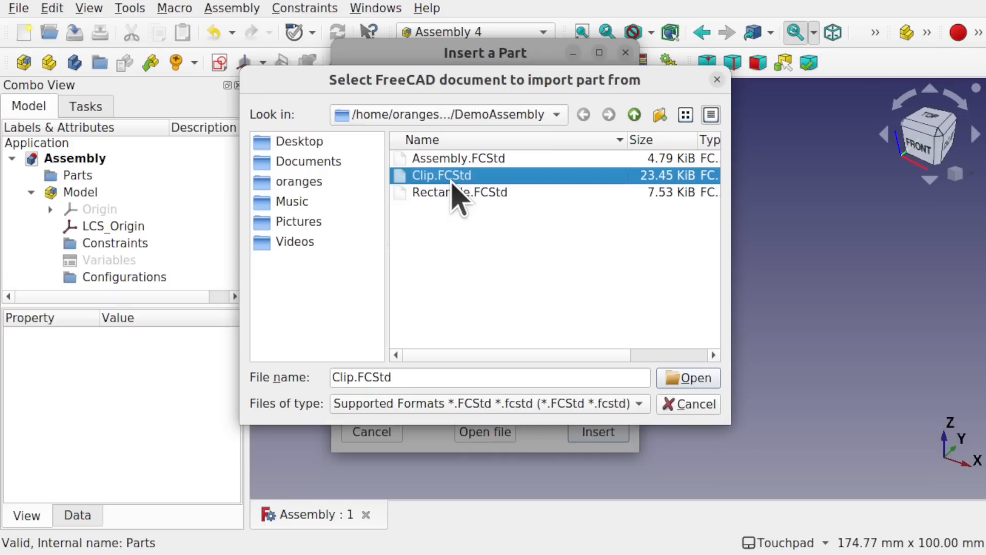
pyautogui.click(679, 380)
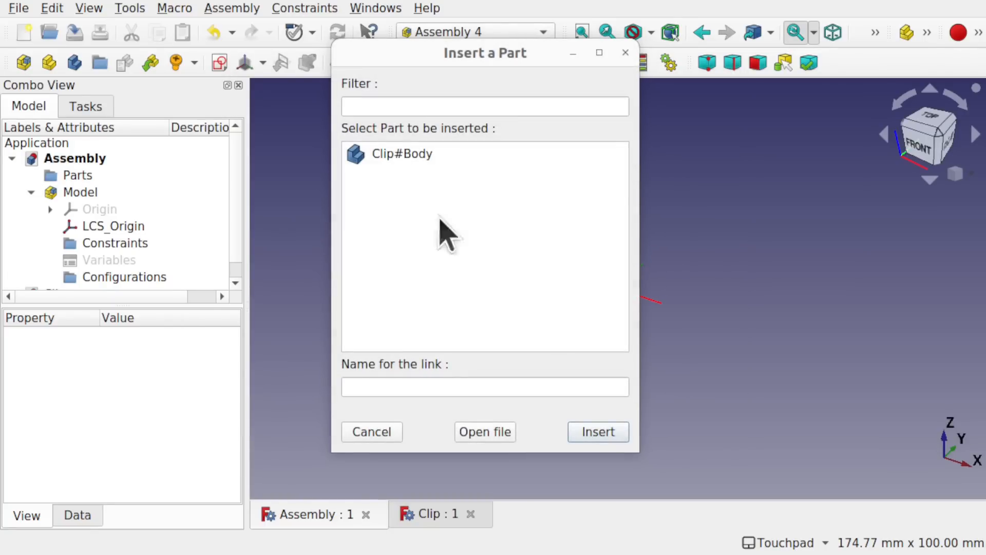
# Insert Clip#Body into the assembly with the link name "Clip".
pyautogui.click(408, 156)
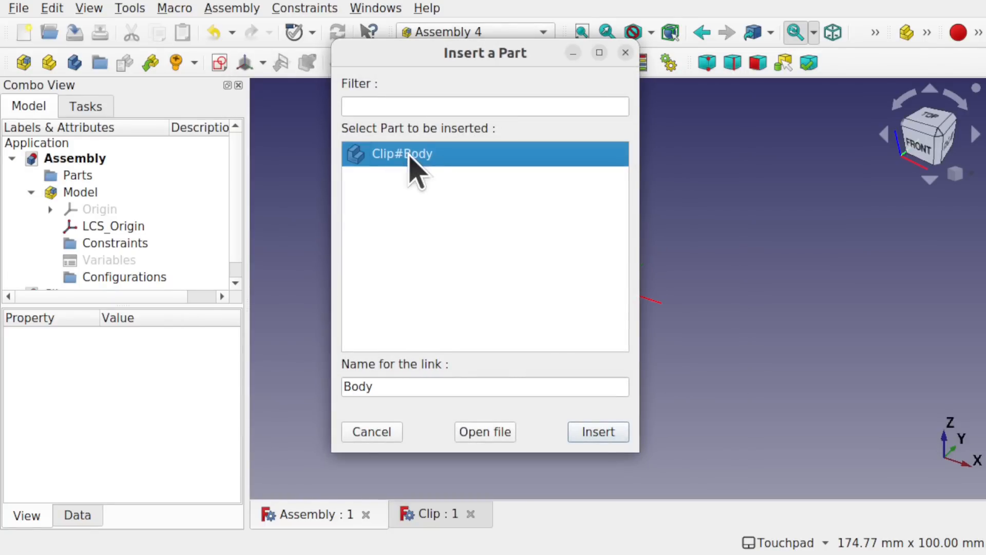
pyautogui.click(382, 388)
pyautogui.moveTo(382, 388); pyautogui.dragTo(326, 404)
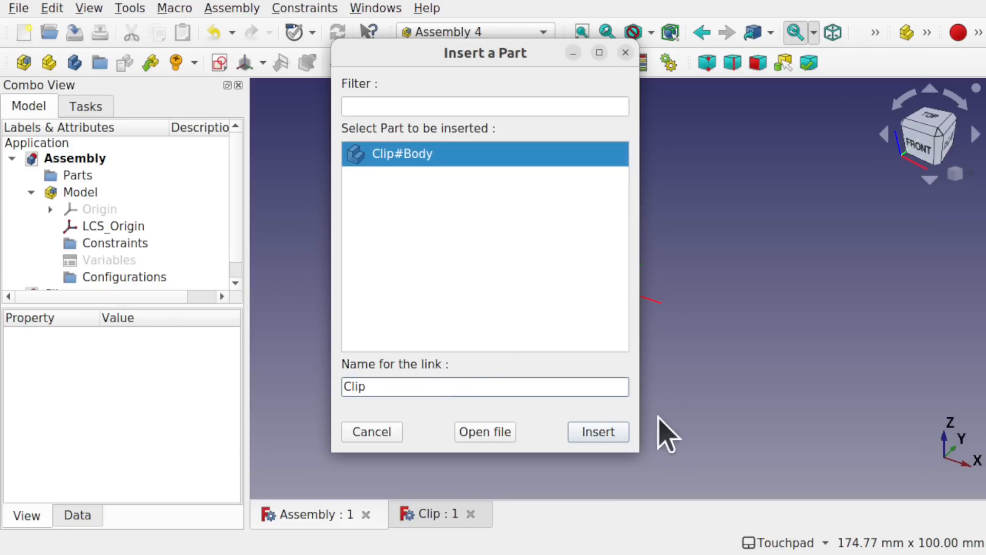
pyautogui.click(593, 435)
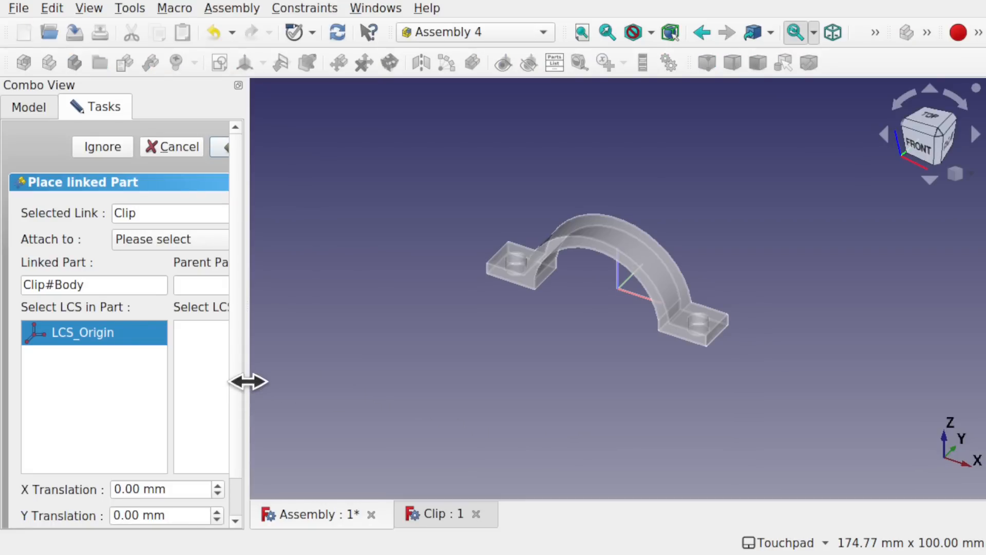
# Attach the Clip link to the Parent Assembly, matching its LCS_Origin to the parent's LCS_Origin, and accept the placement.
pyautogui.moveTo(248, 381); pyautogui.dragTo(373, 380)
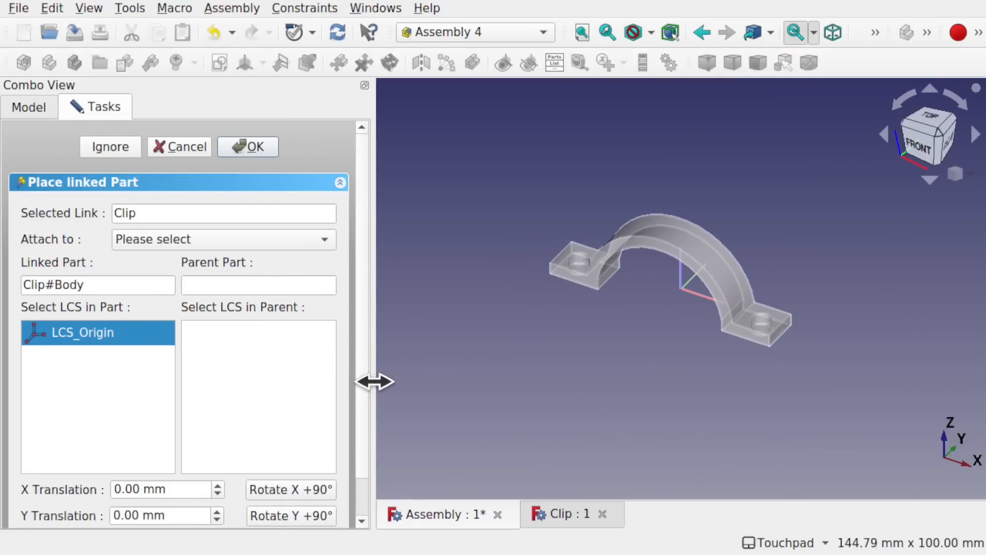
pyautogui.scroll(-2, 366, 313)
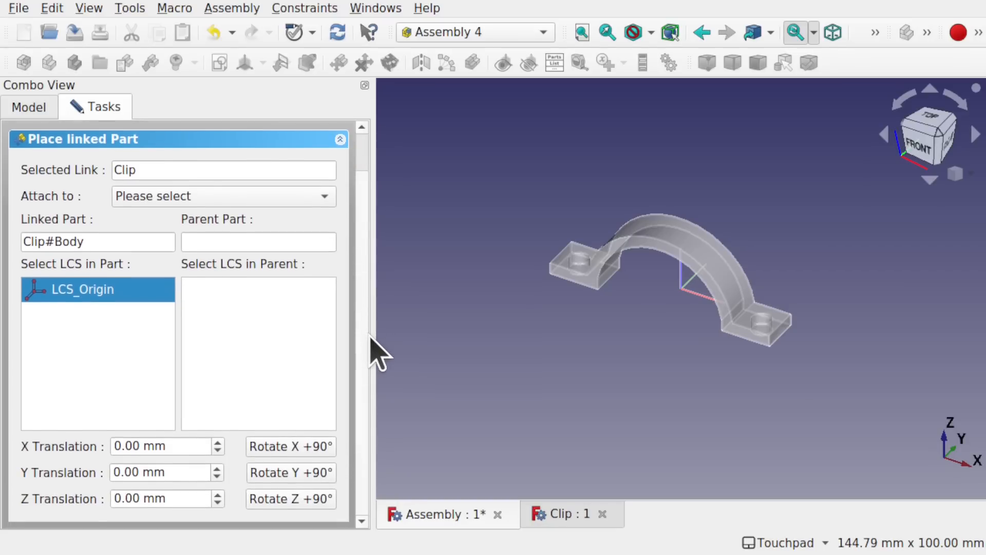
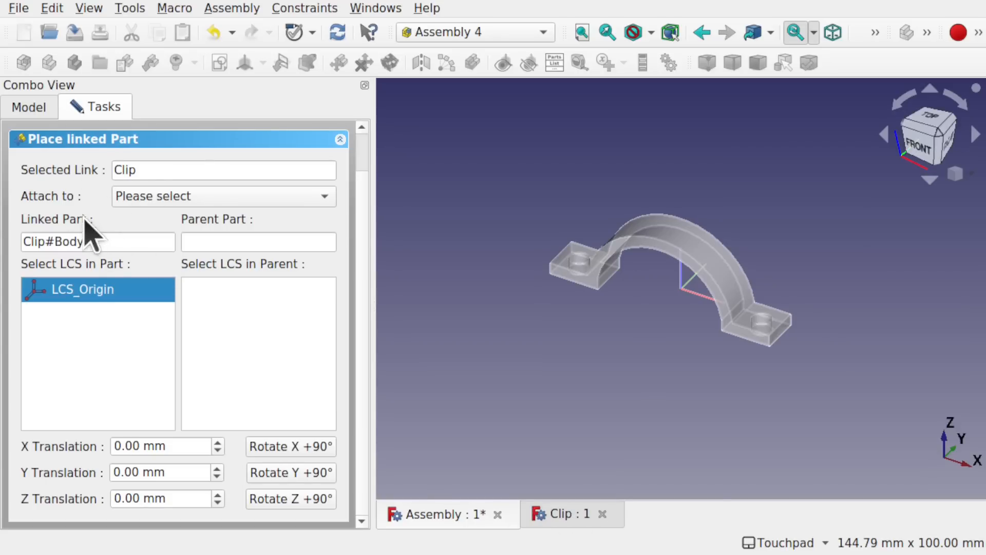
pyautogui.click(194, 196)
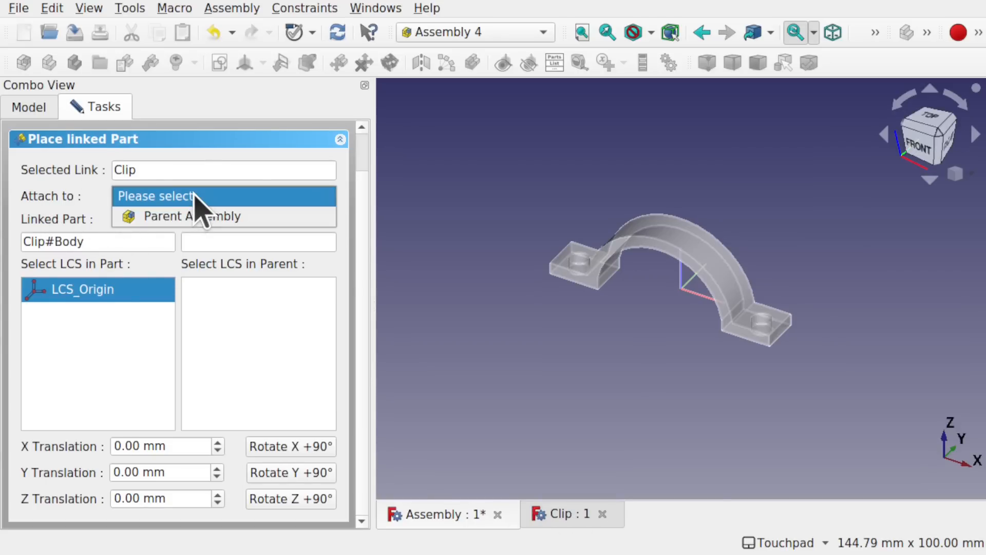
pyautogui.click(247, 218)
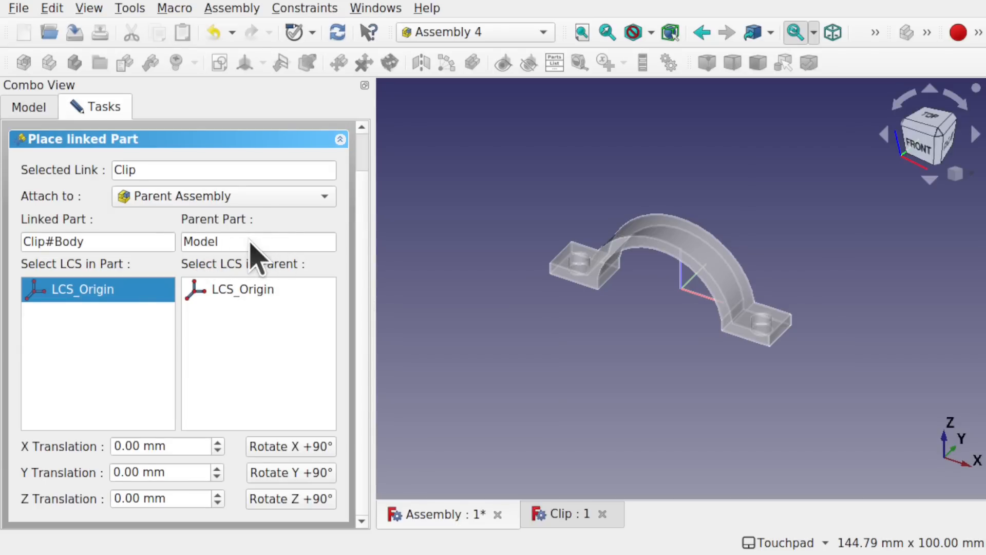
pyautogui.click(234, 288)
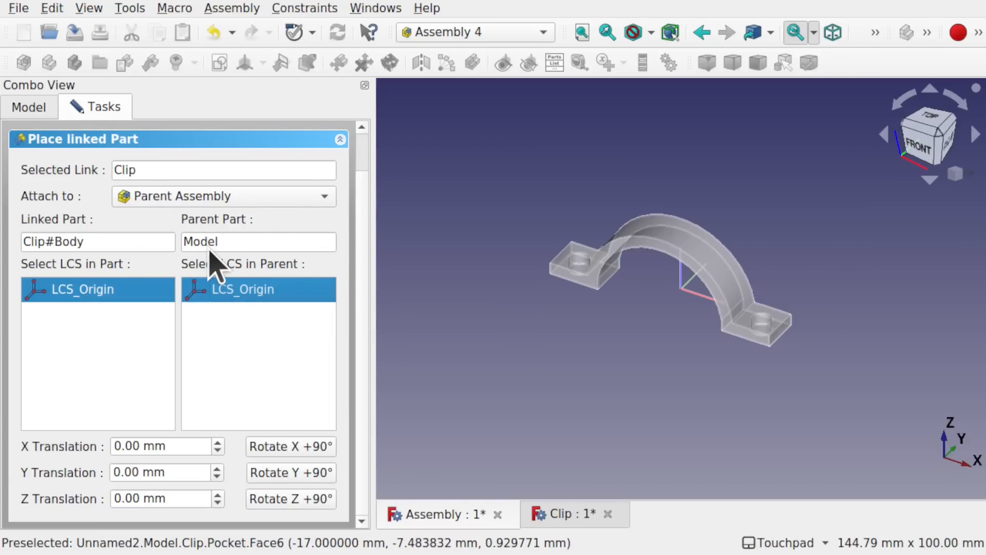
pyautogui.scroll(1, 360, 154)
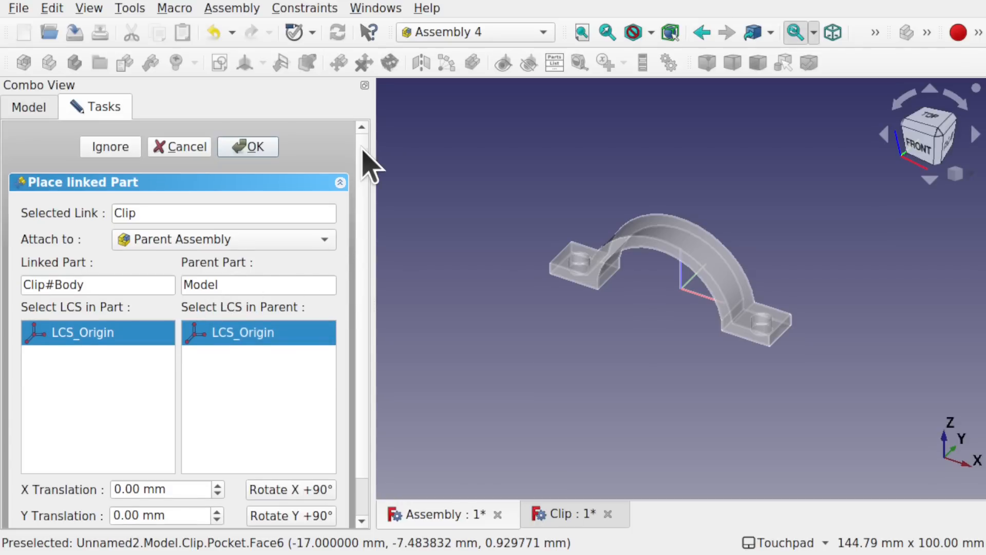
pyautogui.click(248, 147)
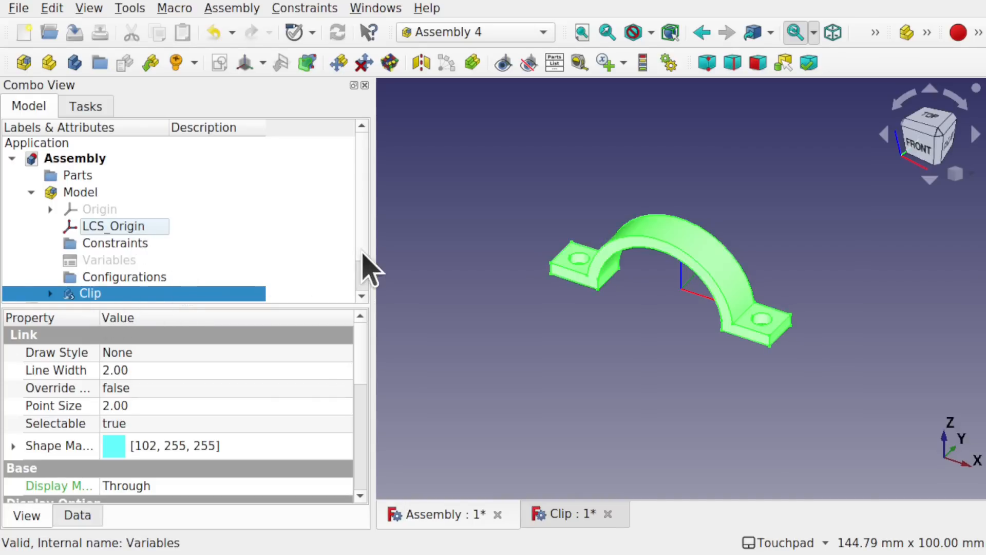
# Expand the placed Clip link in the model tree to examine the features it contains.
pyautogui.scroll(-2, 362, 272)
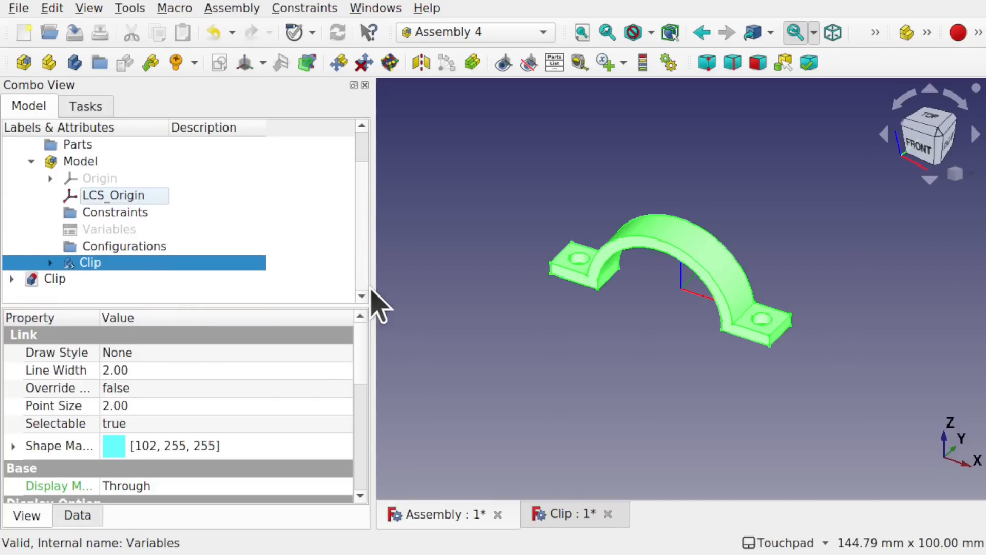
pyautogui.click(50, 262)
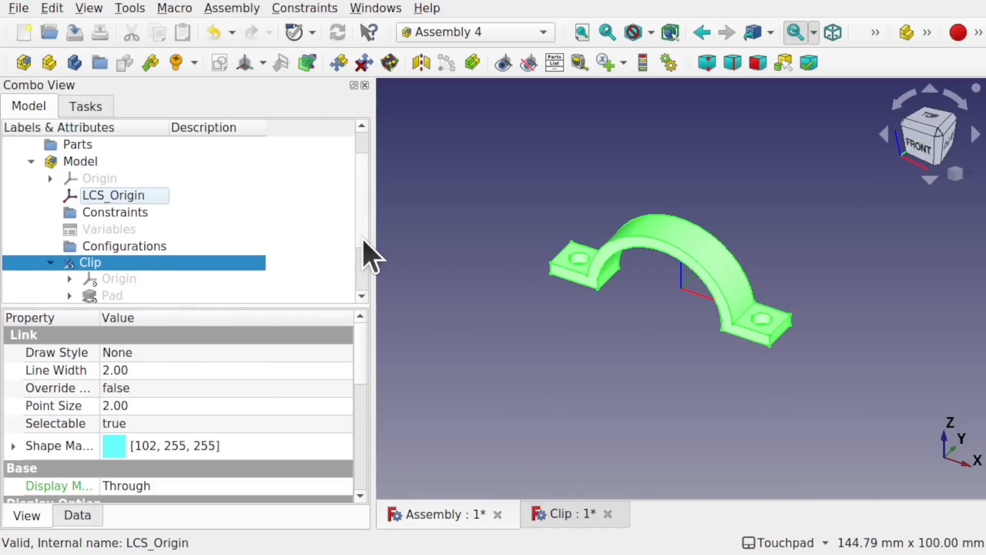
pyautogui.scroll(-4, 366, 257)
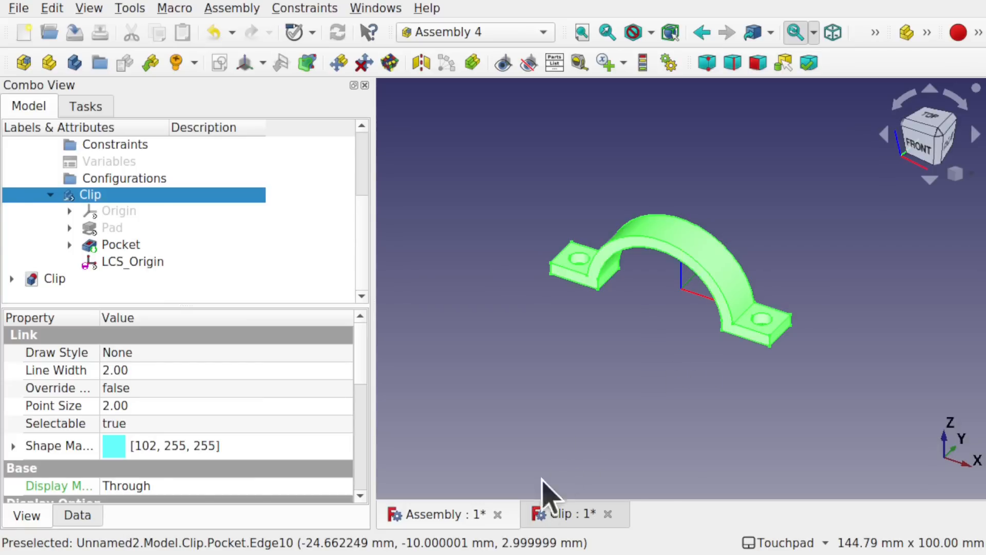
# Compare the original Clip document with its linked copy in the Assembly document, finishing in the Clip document.
pyautogui.click(566, 515)
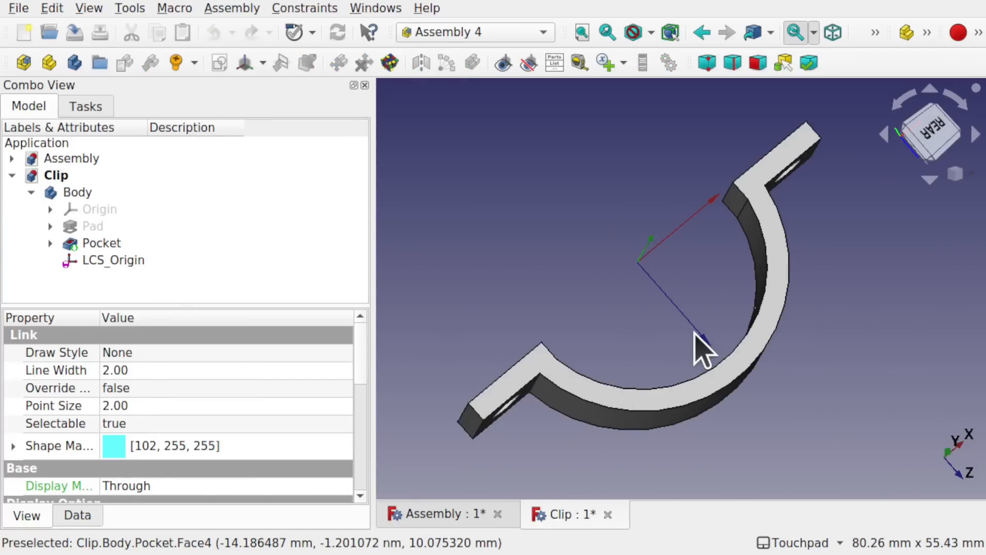
pyautogui.click(454, 513)
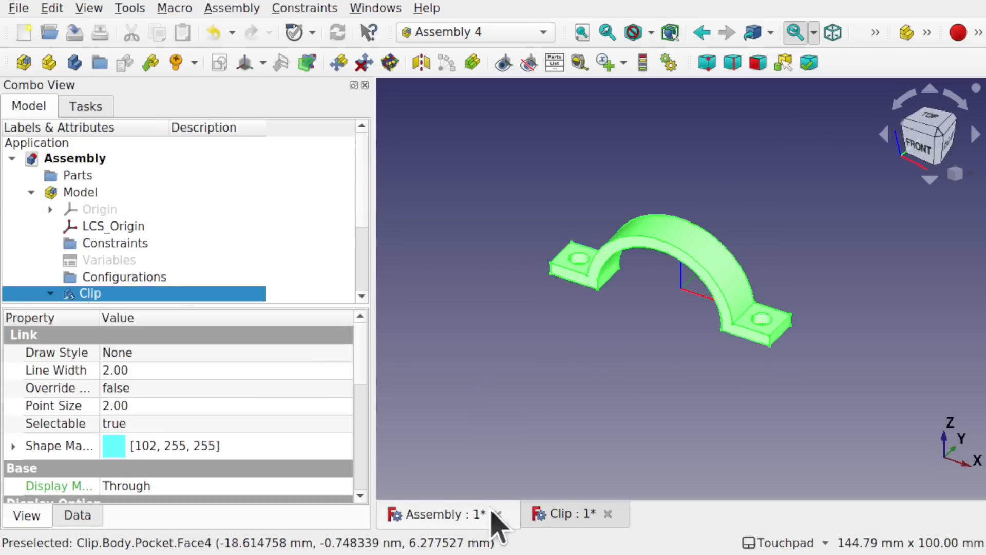
pyautogui.click(563, 515)
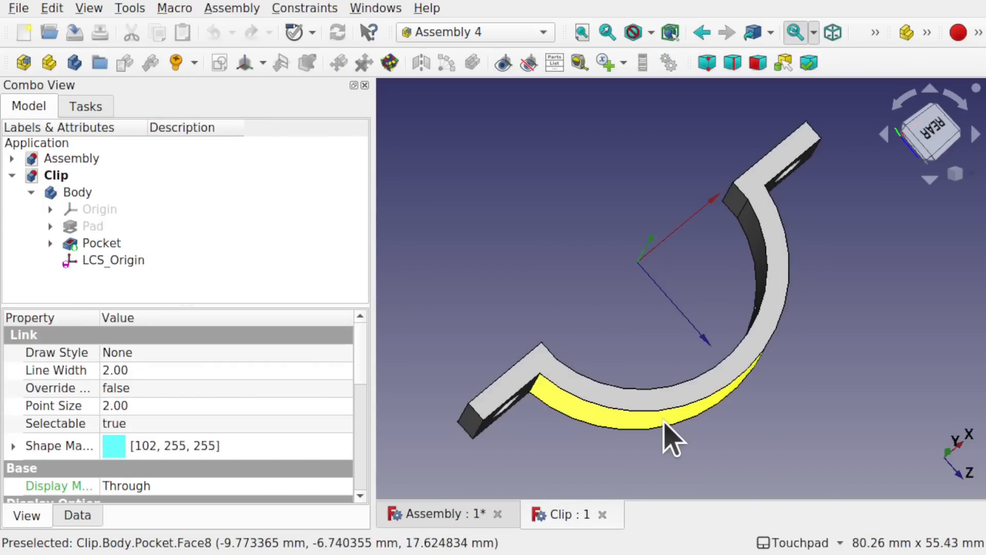
pyautogui.click(447, 518)
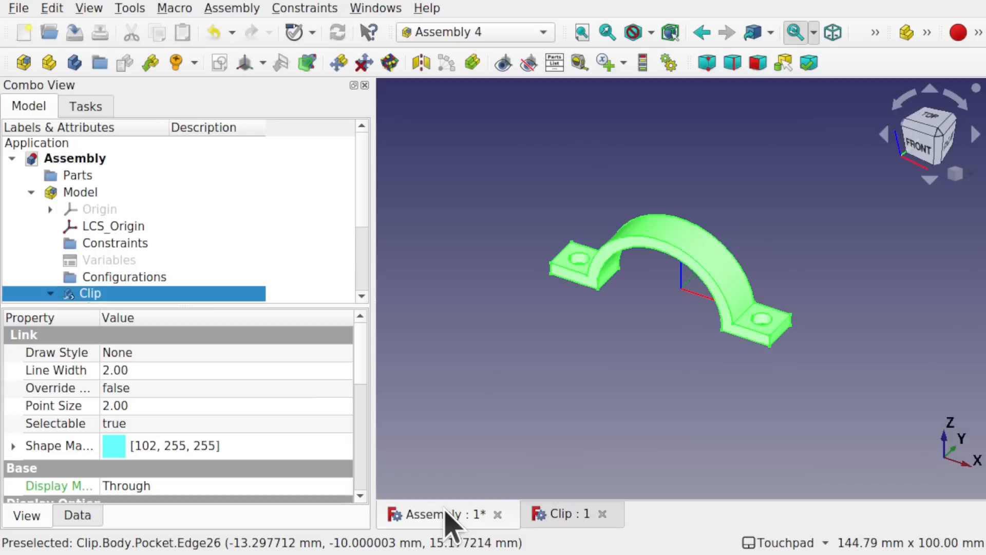
pyautogui.click(569, 515)
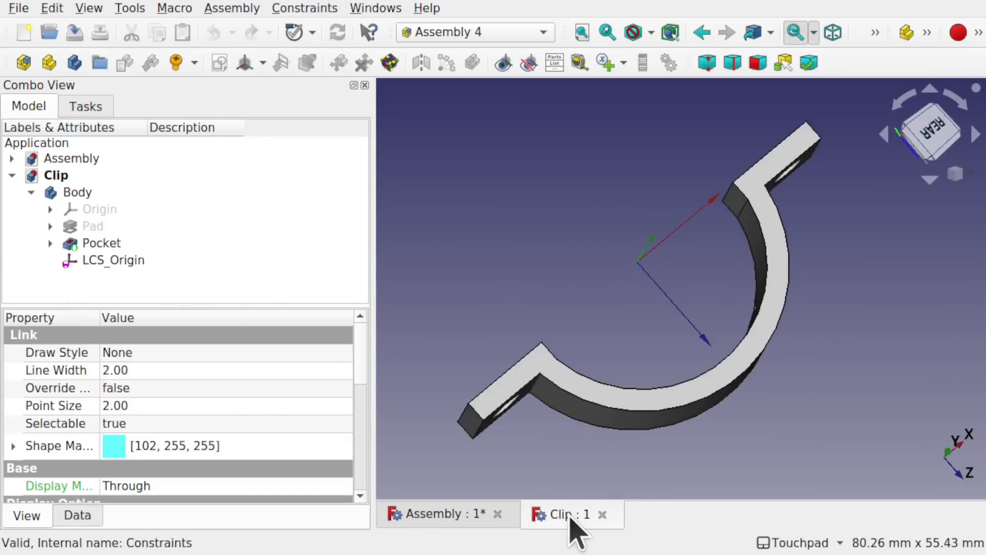
# Switch to the Part Design workbench and fillet the outer curved edge of the clip's arch with a 1 mm radius.
pyautogui.click(719, 401)
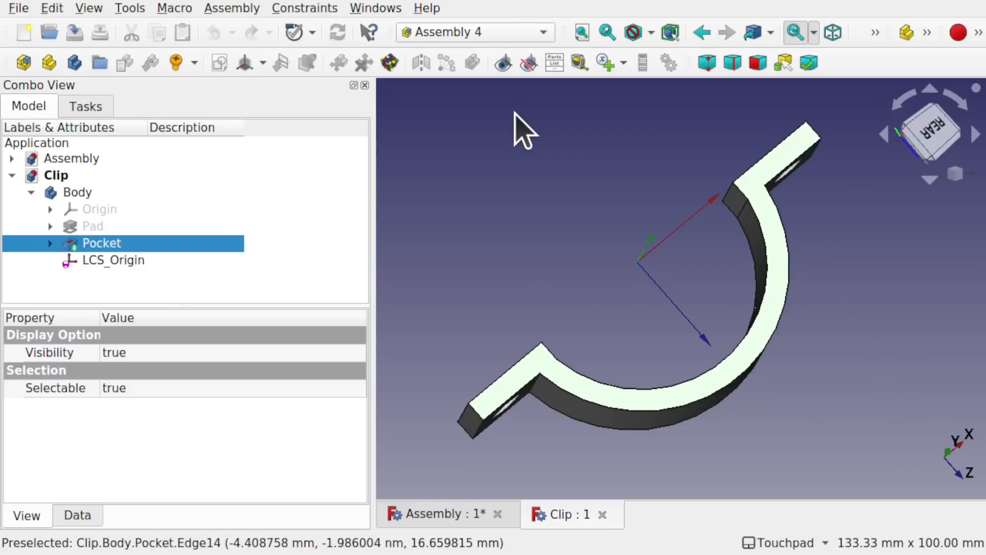
pyautogui.click(485, 32)
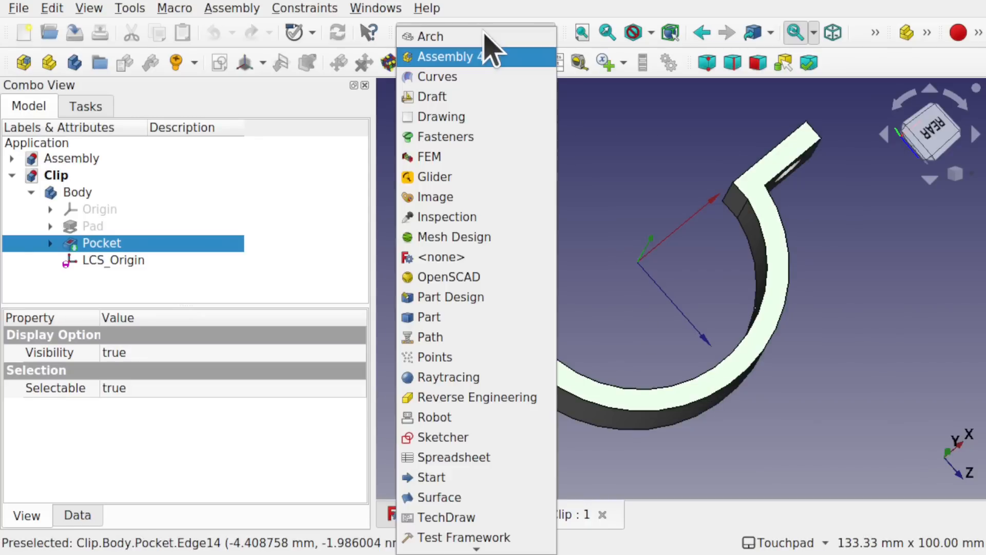
pyautogui.click(488, 296)
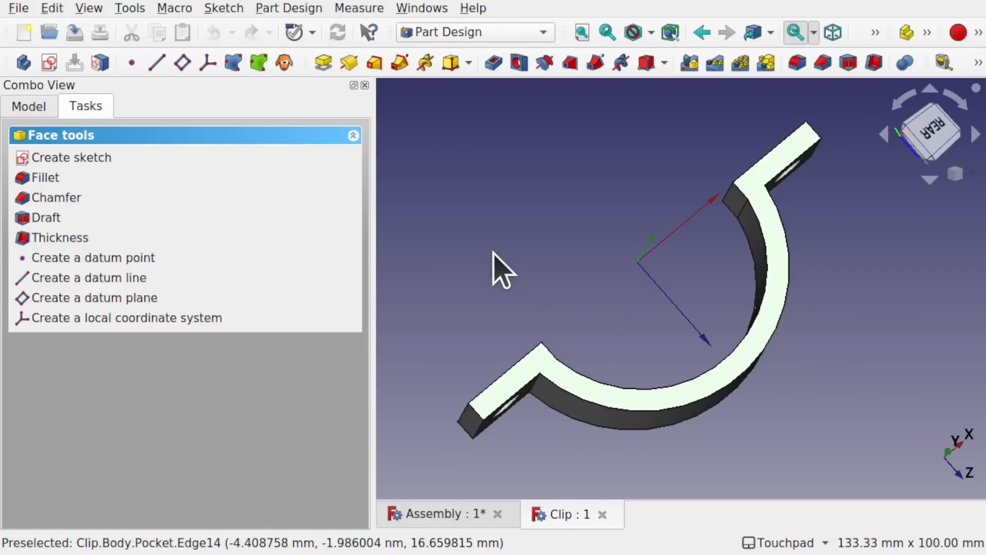
pyautogui.click(544, 292)
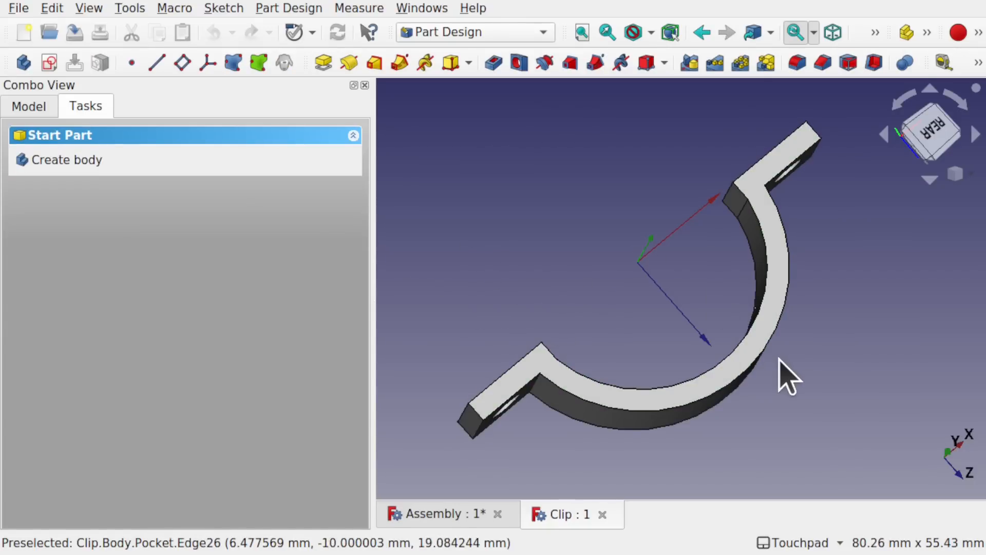
pyautogui.keyDown('alt'); pyautogui.moveTo(742, 397); pyautogui.dragTo(730, 381); pyautogui.keyUp('alt')
pyautogui.click(759, 441)
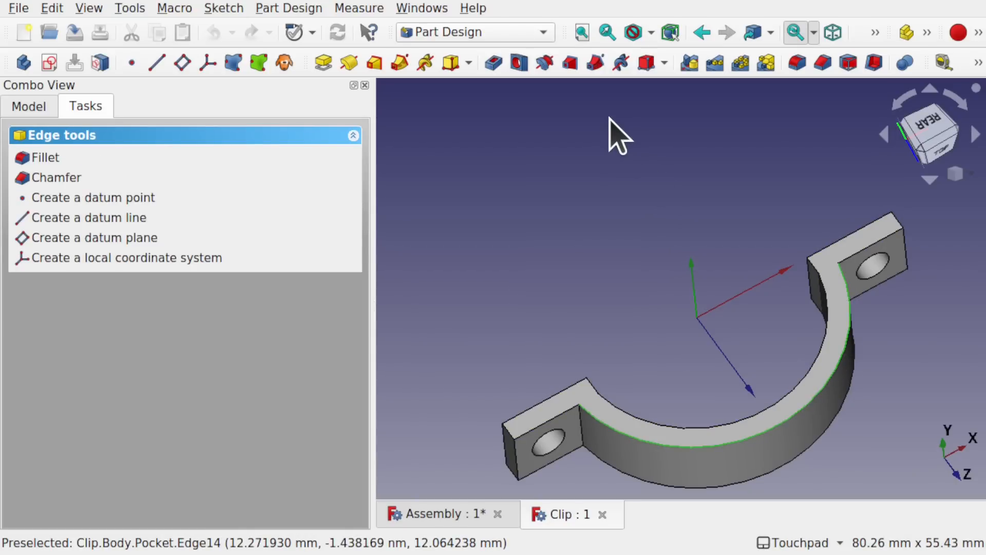
pyautogui.click(797, 62)
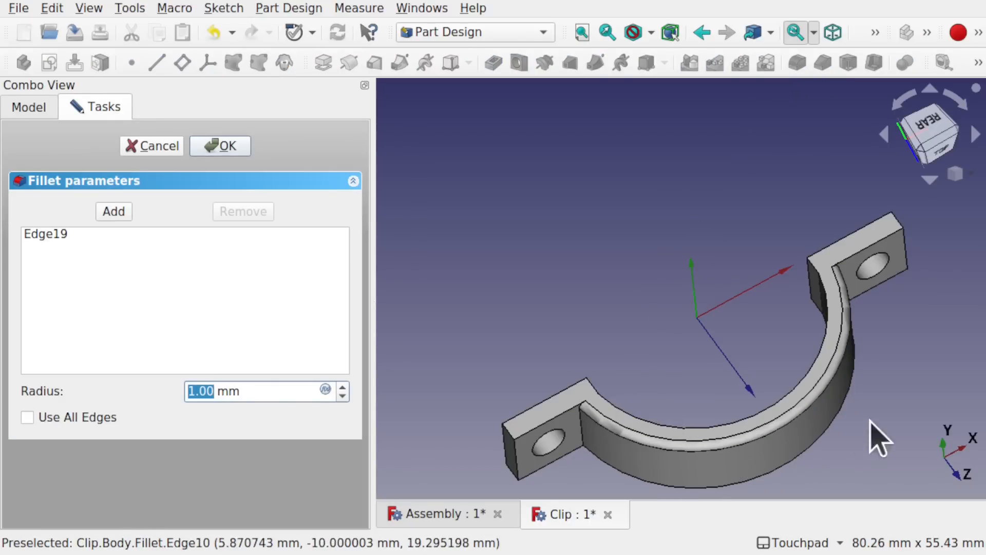
pyautogui.click(222, 148)
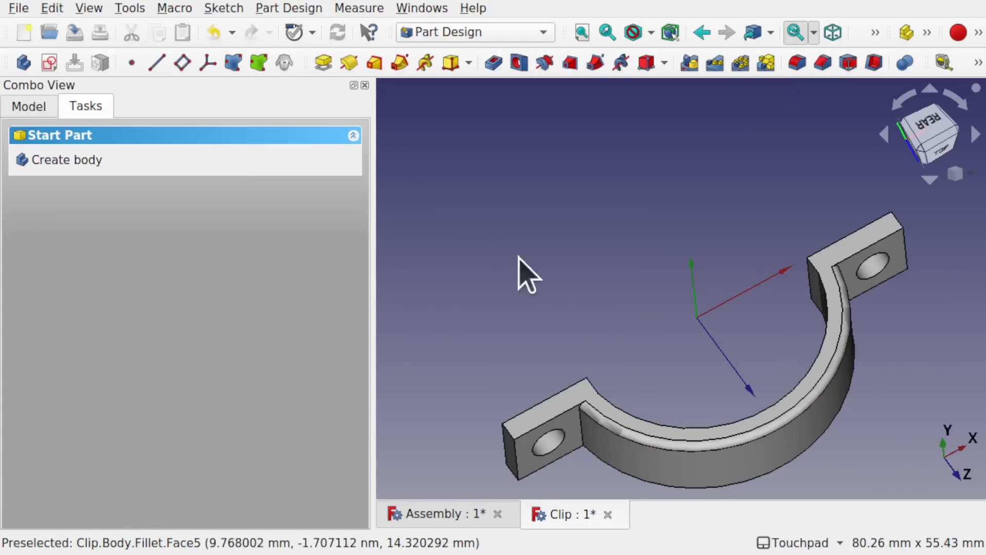
# Examine the linked clip in the Assembly document from several angles to check the edited arch edge.
pyautogui.click(449, 514)
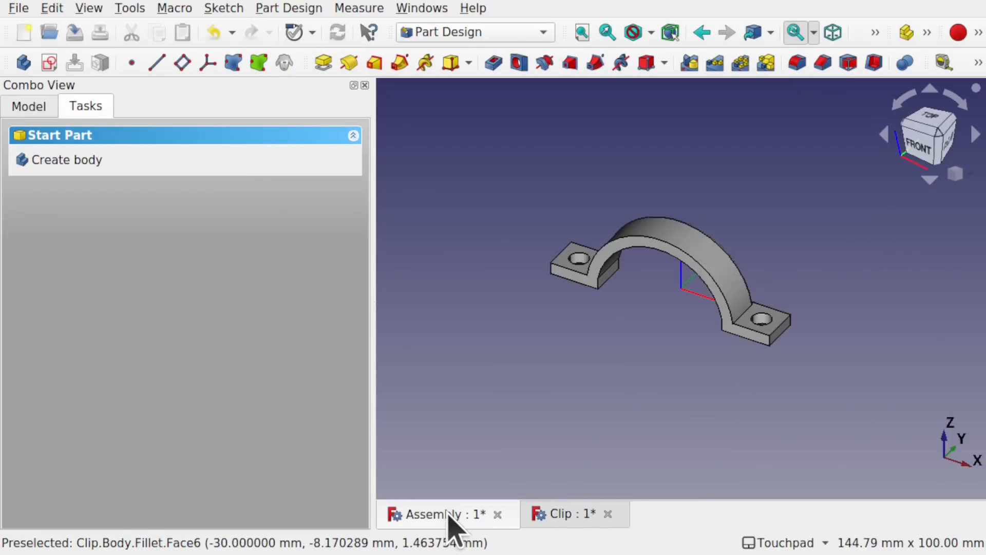
pyautogui.keyDown('shift'); pyautogui.moveTo(731, 248); pyautogui.dragTo(521, 320); pyautogui.keyUp('shift')
pyautogui.scroll(10, 746, 212)
pyautogui.keyDown('shift'); pyautogui.moveTo(747, 213); pyautogui.dragTo(649, 257); pyautogui.keyUp('shift')
pyautogui.scroll(-10, 868, 267)
# Undo the fillet in the Clip document and inspect the linked clip in the Assembly document.
pyautogui.click(548, 514)
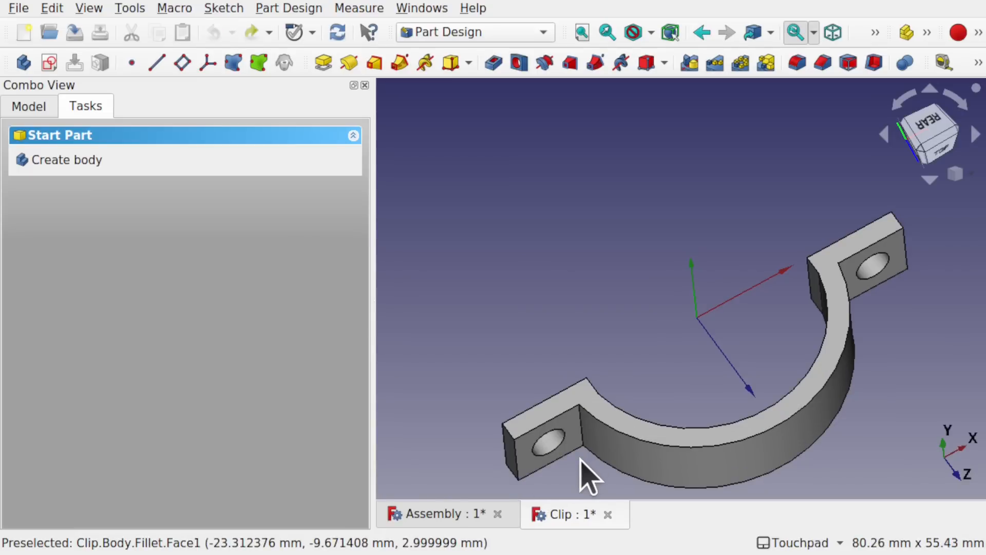
pyautogui.click(453, 515)
pyautogui.keyDown('shift'); pyautogui.moveTo(748, 341); pyautogui.dragTo(763, 304); pyautogui.keyUp('shift')
pyautogui.scroll(5, 755, 267)
pyautogui.moveTo(755, 267)
pyautogui.keyDown('shift'); pyautogui.mouseDown()
pyautogui.moveTo(638, 236)
pyautogui.moveTo(654, 218)
pyautogui.moveTo(796, 239)
pyautogui.moveTo(762, 259)
pyautogui.mouseUp(); pyautogui.keyUp('shift')
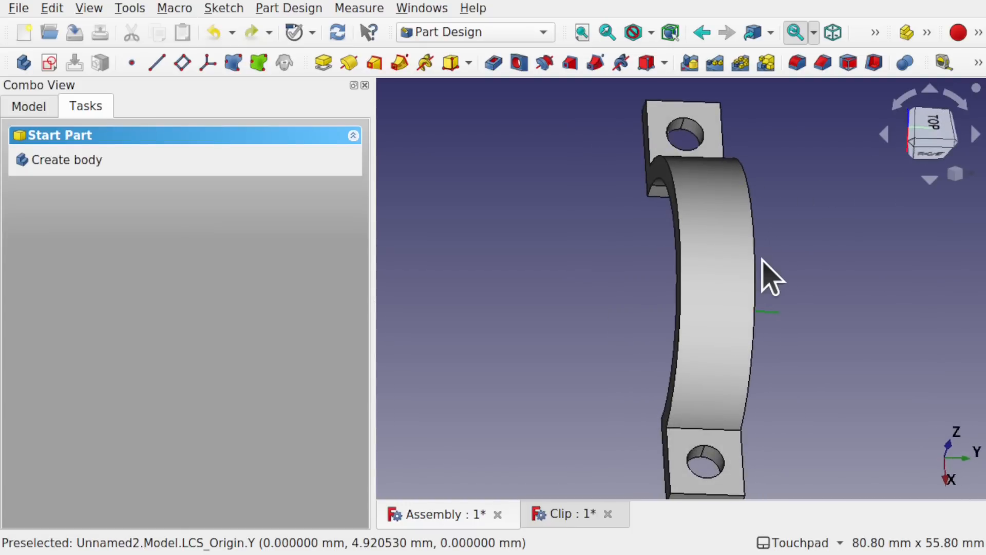
pyautogui.scroll(-2, 763, 276)
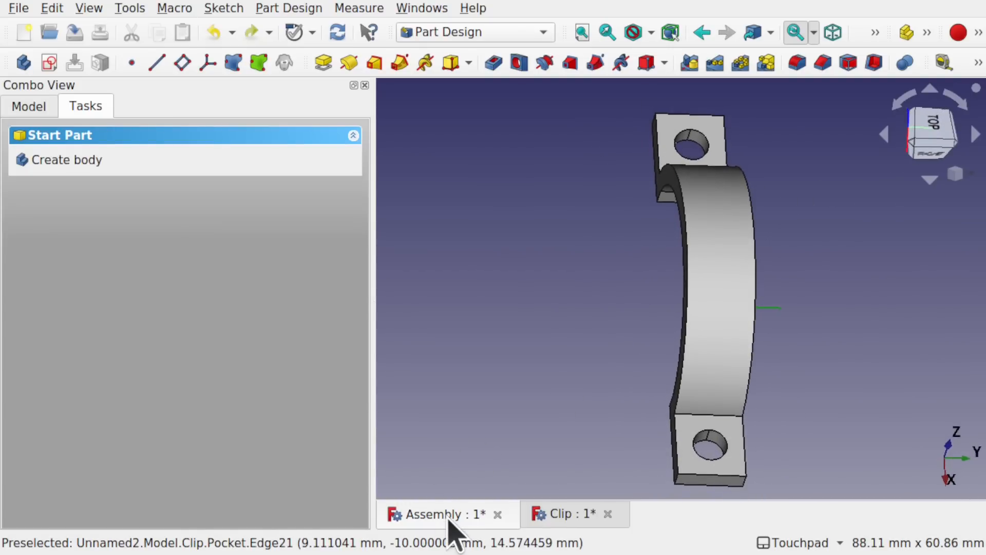
# Save the assembly together with its dependent files and widen the 3D view.
pyautogui.hotkey('ctrl', 's')
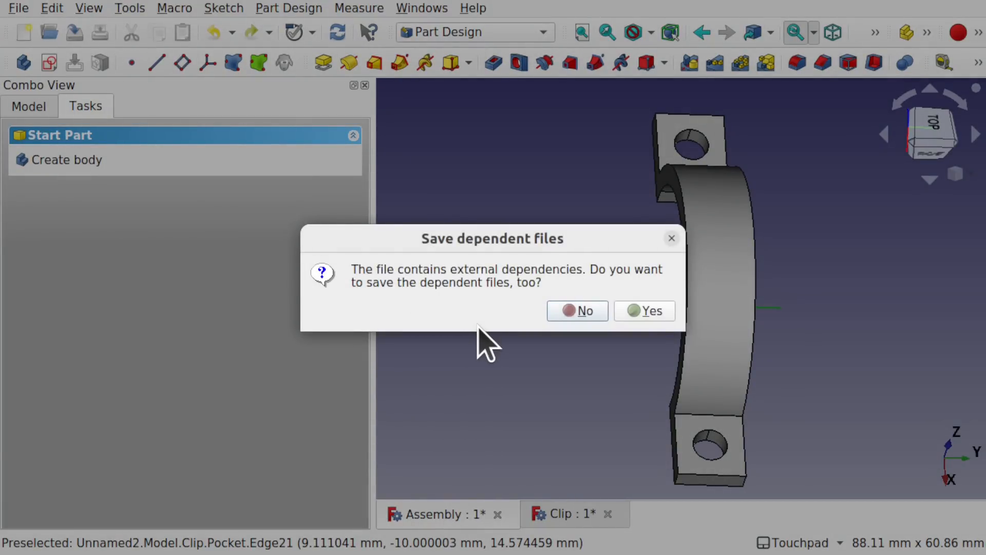
pyautogui.click(662, 312)
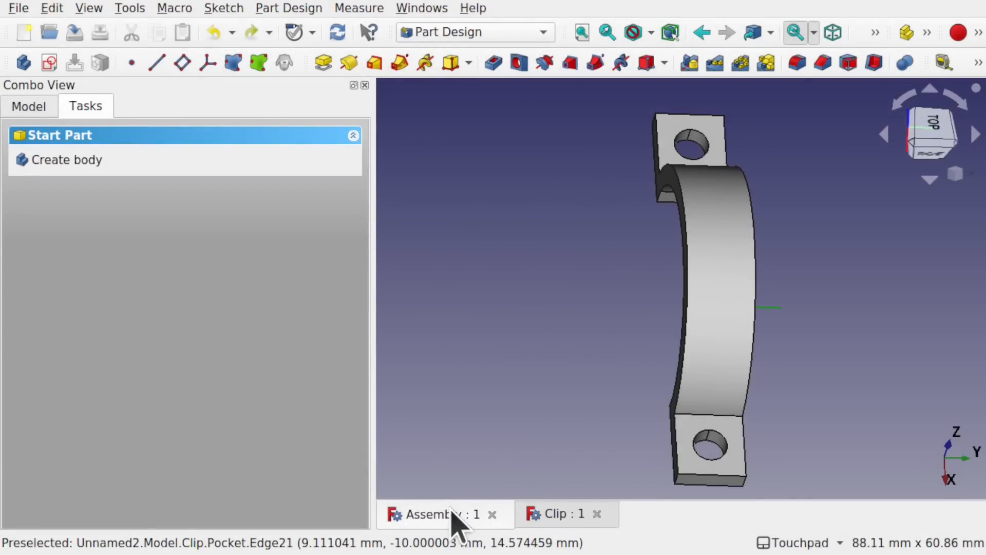
pyautogui.moveTo(374, 437); pyautogui.dragTo(261, 429)
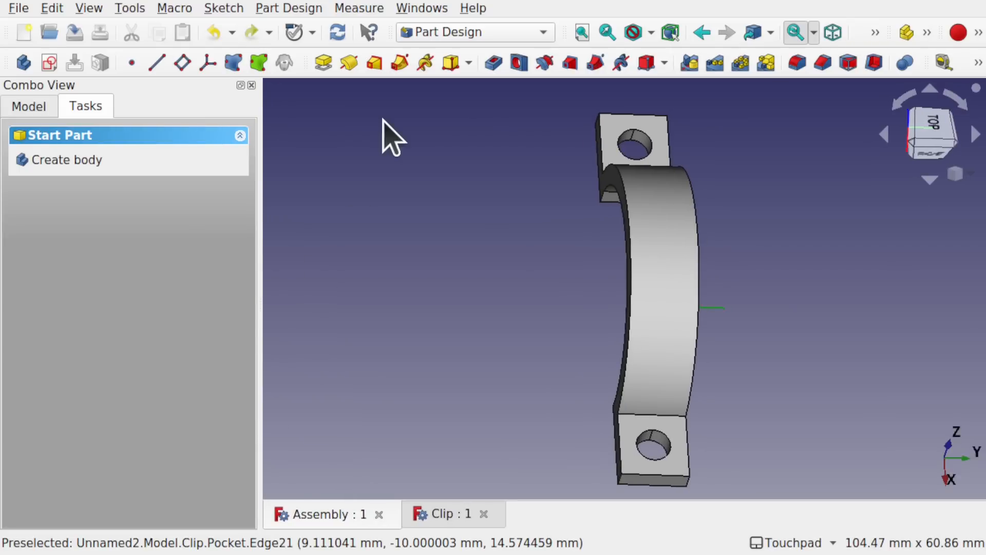
# Switch to the Assembly 4 workbench and insert a fastener screw into the assembly.
pyautogui.click(459, 32)
pyautogui.click(468, 54)
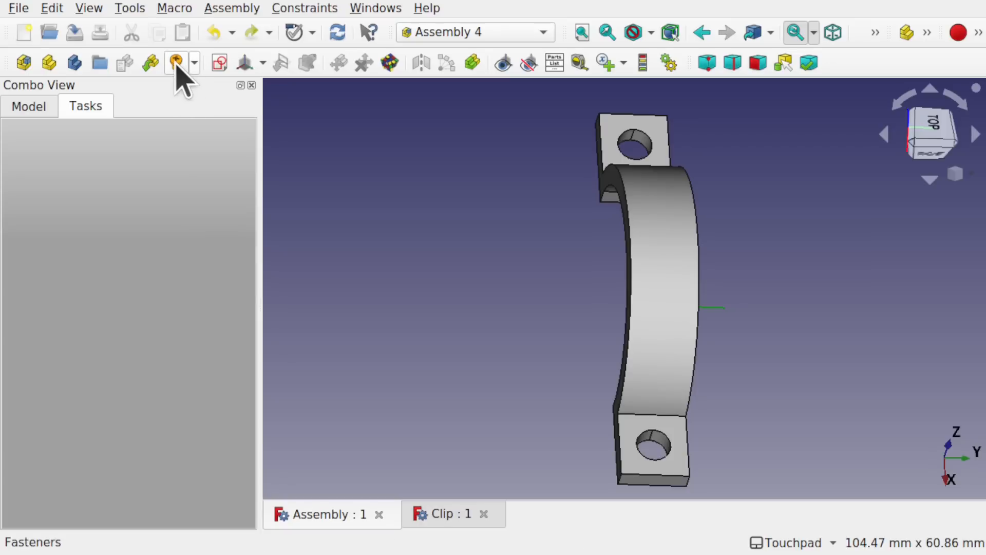
pyautogui.click(230, 9)
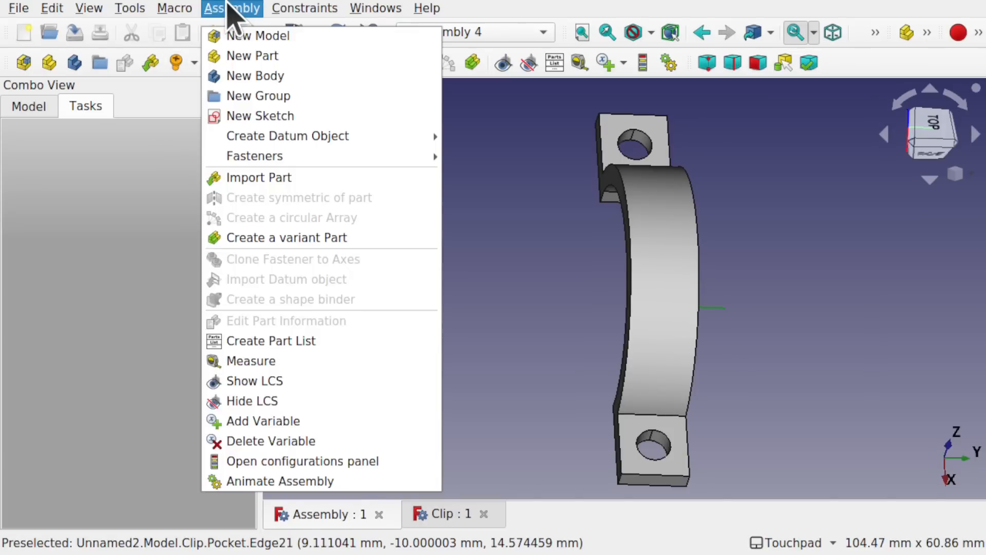
pyautogui.moveTo(311, 151)
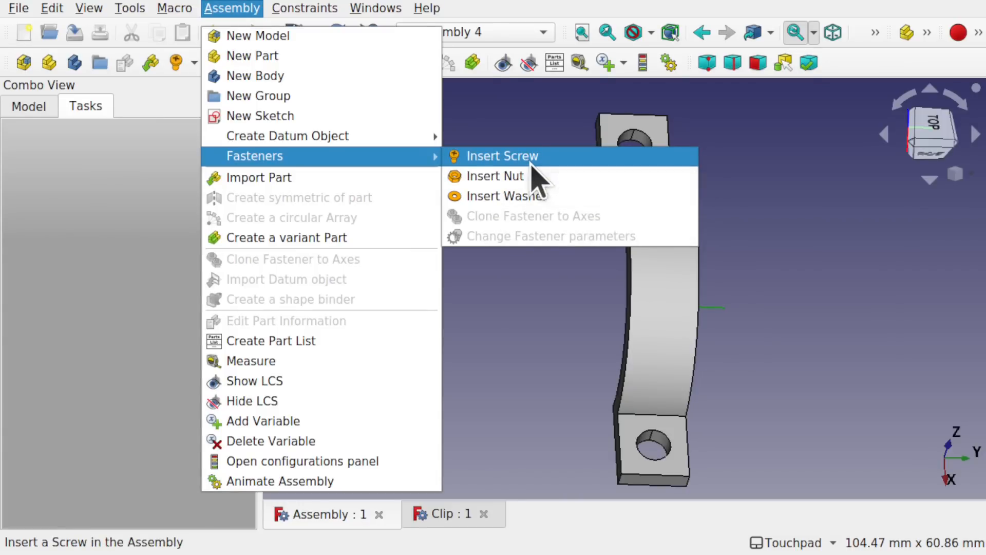
pyautogui.click(514, 156)
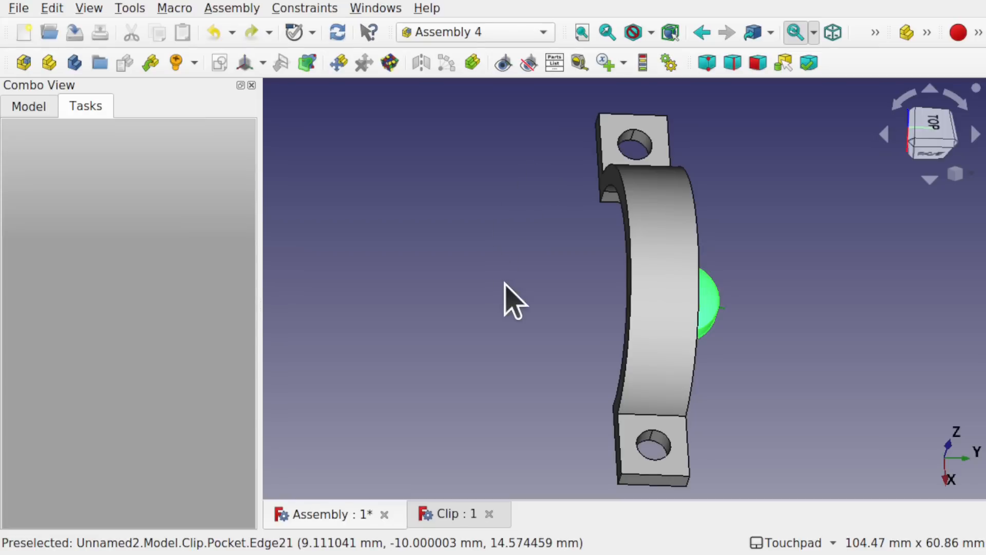
pyautogui.keyDown('shift'); pyautogui.moveTo(505, 282); pyautogui.dragTo(621, 297); pyautogui.keyUp('shift')
# Set the diameter of the inserted screw to M5 in its data parameters.
pyautogui.click(29, 106)
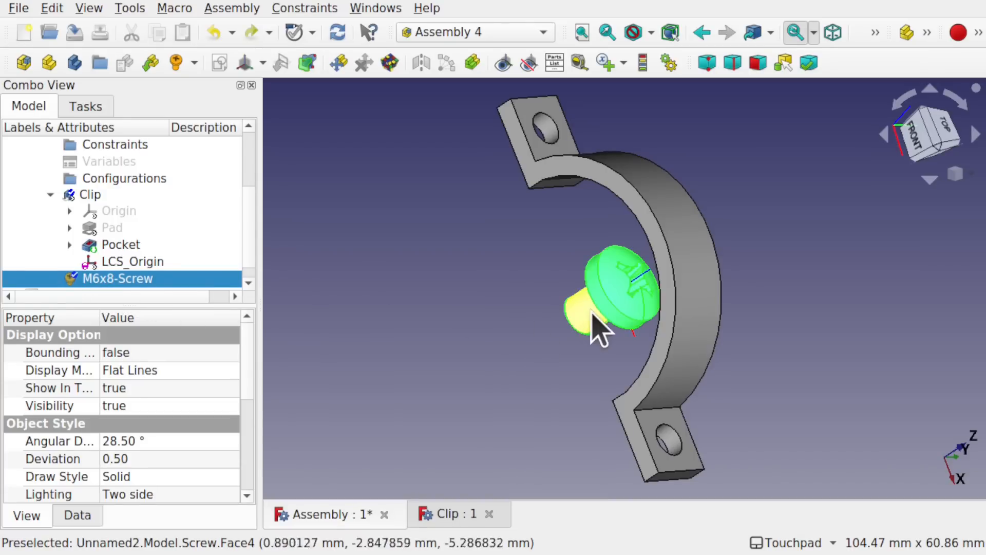
pyautogui.scroll(2, 592, 312)
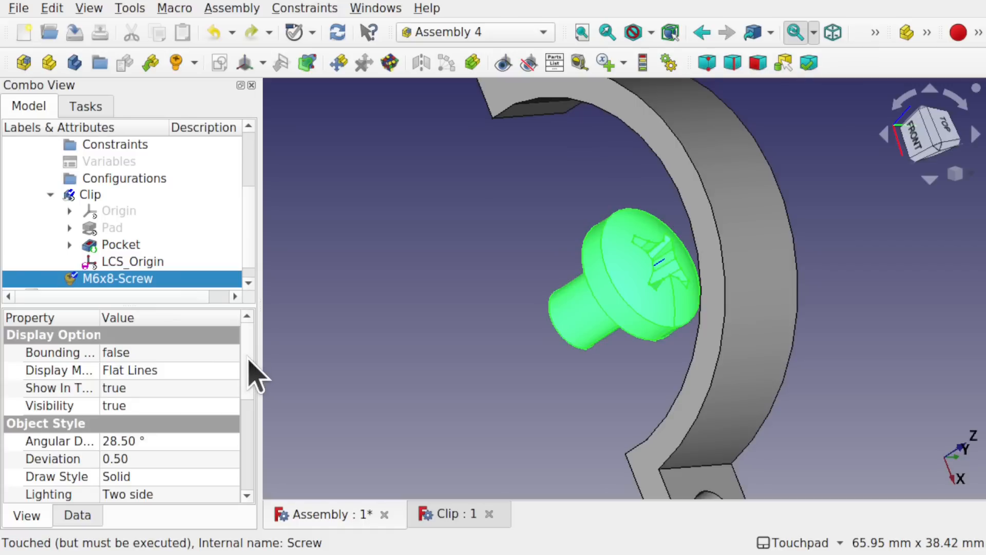
pyautogui.scroll(-4, 248, 370)
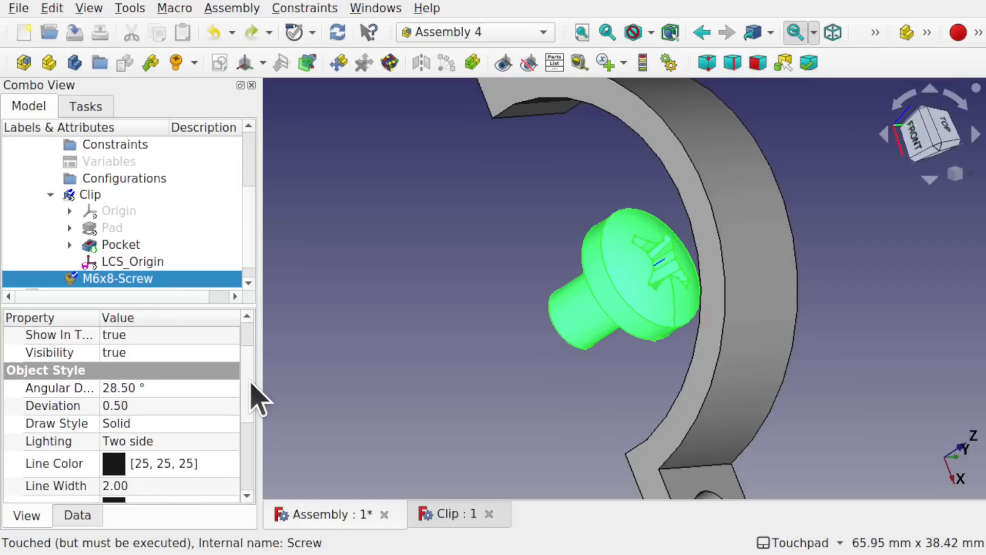
pyautogui.click(74, 515)
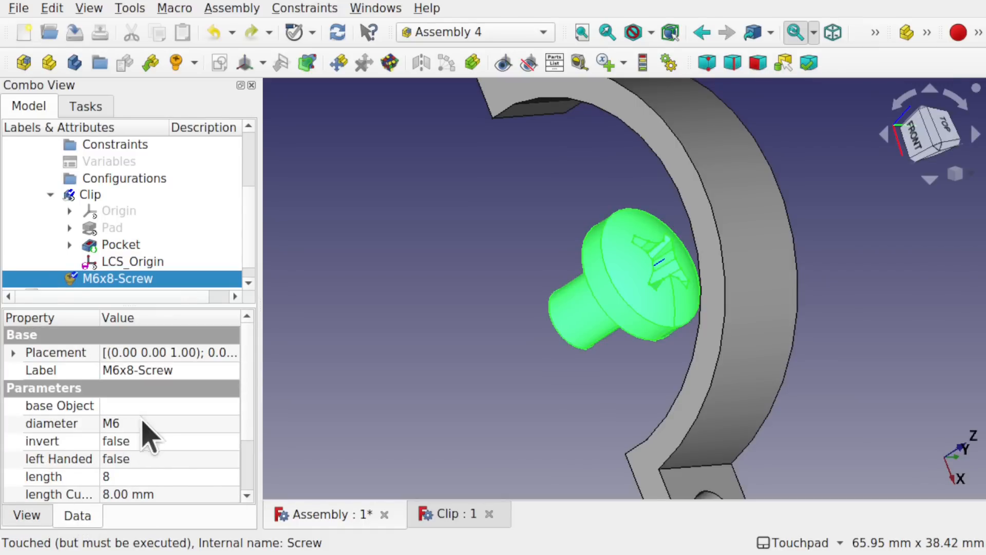
pyautogui.click(209, 425)
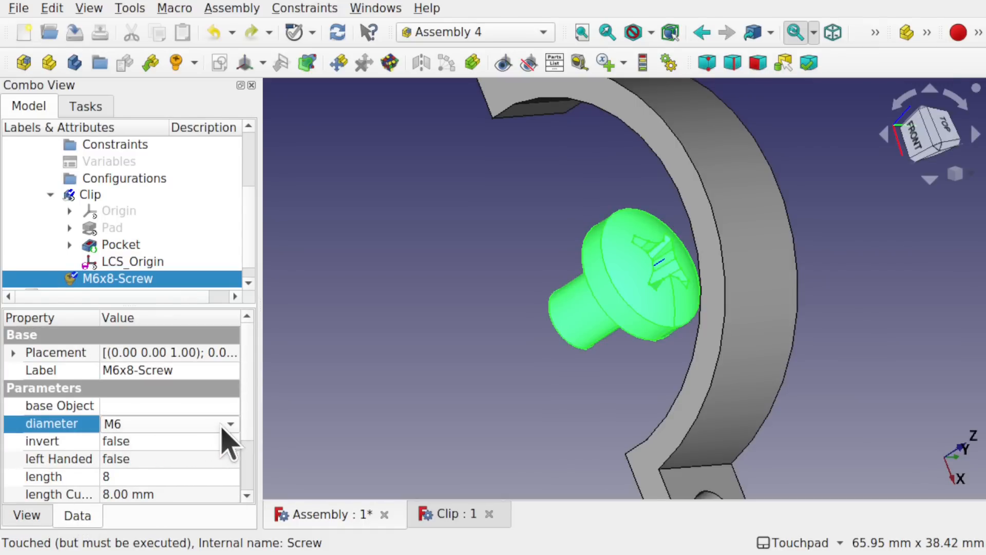
pyautogui.click(231, 425)
pyautogui.click(217, 406)
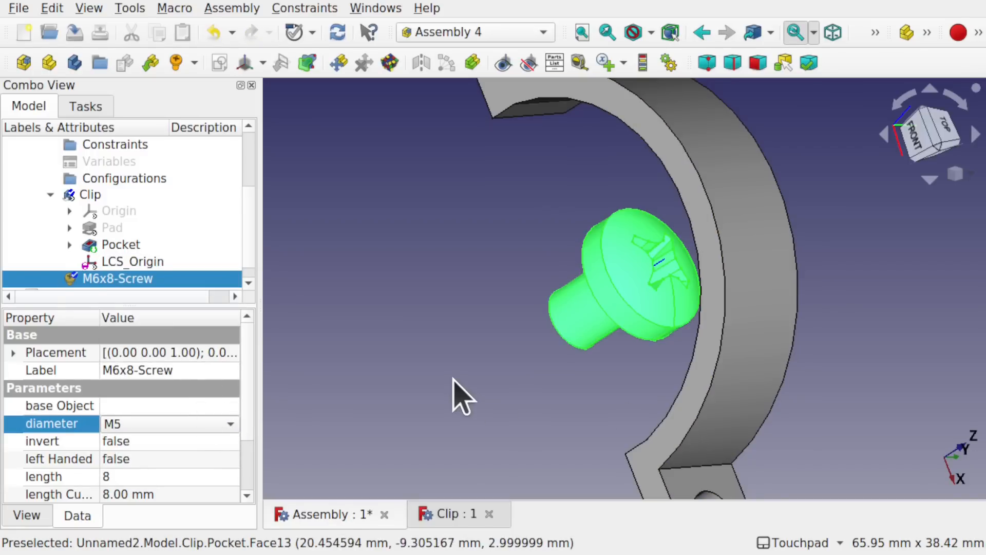
# Set the screw's length to 12 and apply the change.
pyautogui.click(168, 441)
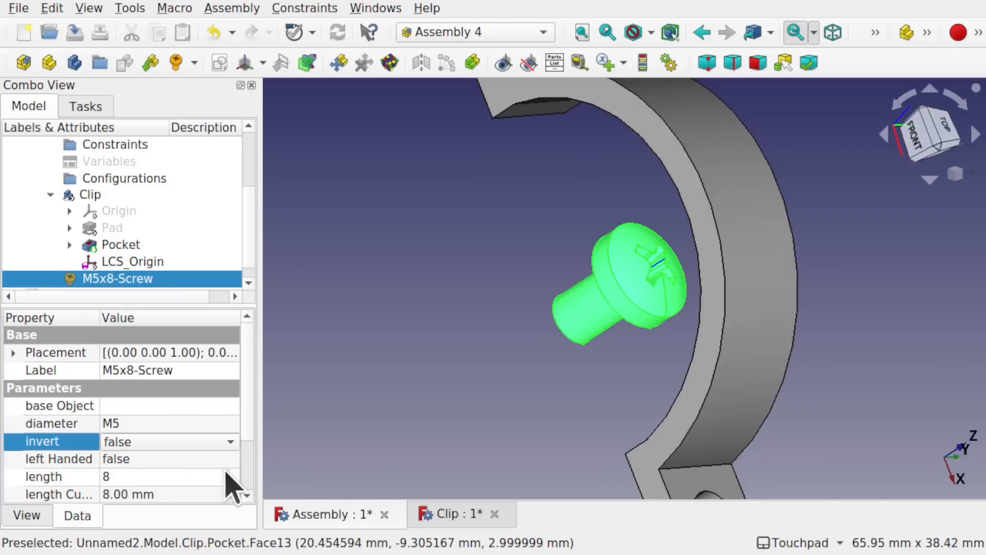
pyautogui.click(167, 476)
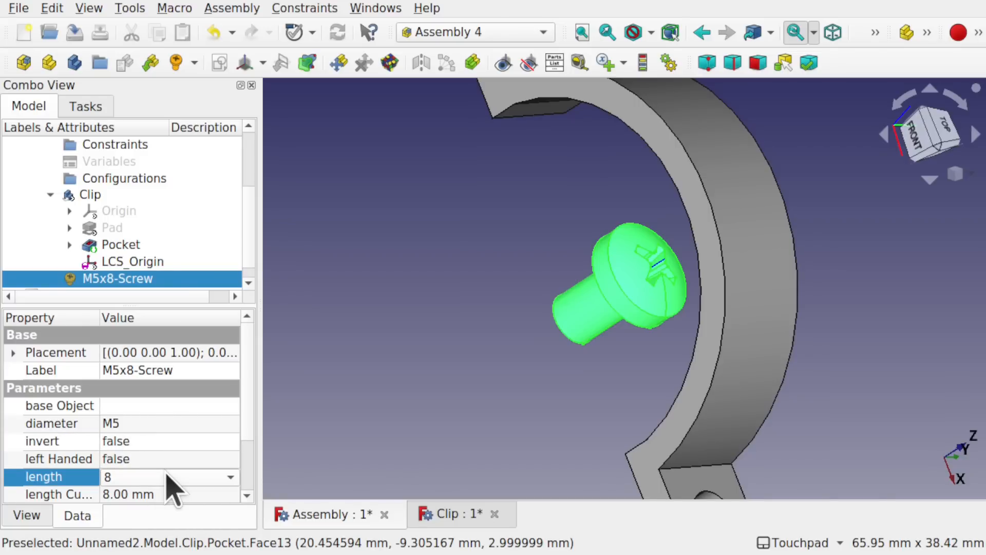
pyautogui.click(168, 477)
pyautogui.click(138, 363)
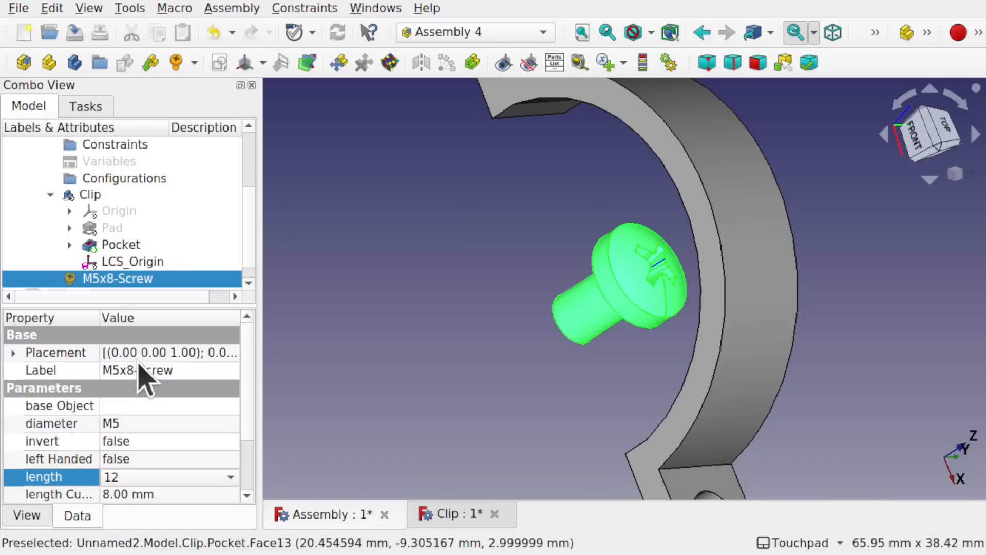
pyautogui.click(321, 439)
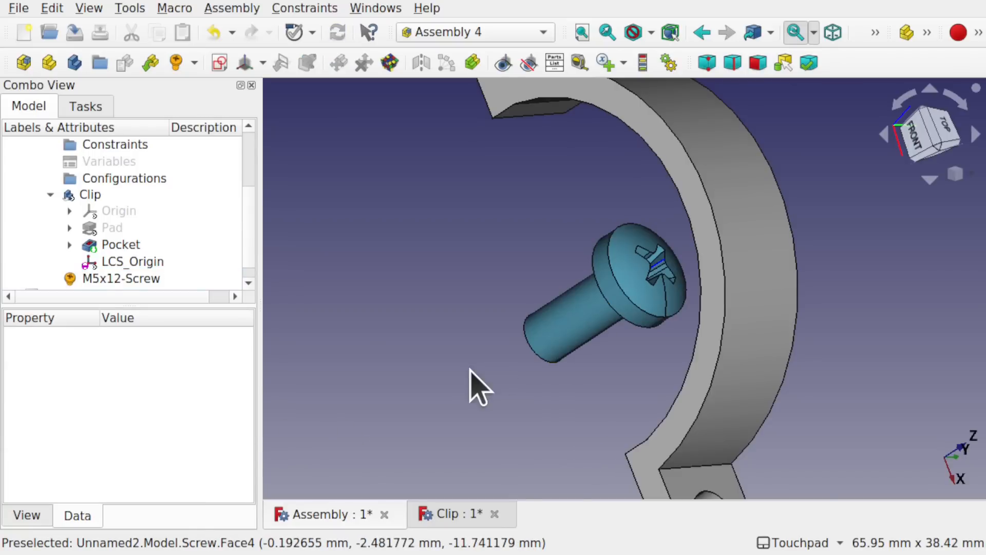
# Change the type of the M5x12 screw to ISO2010.
pyautogui.click(98, 280)
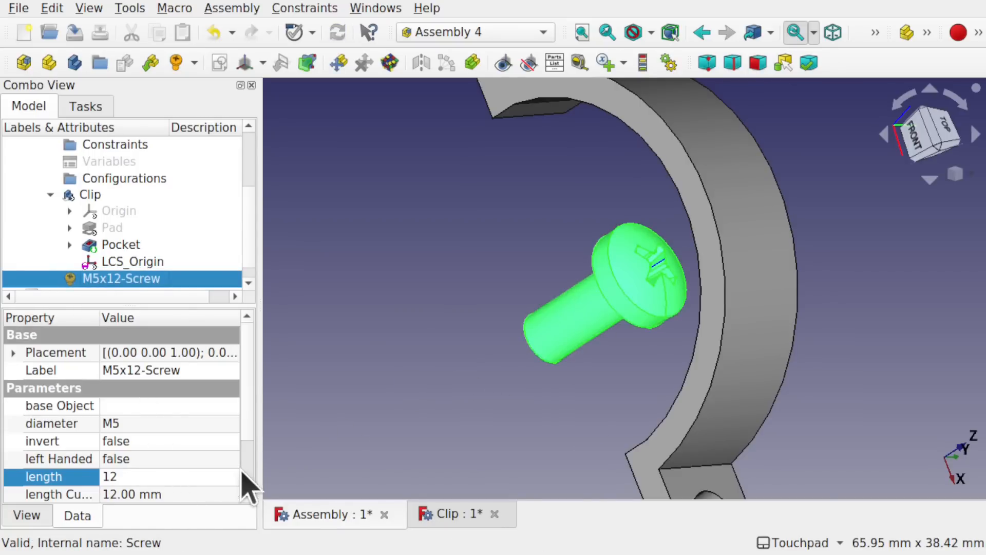
pyautogui.scroll(-1, 246, 432)
pyautogui.scroll(-1, 252, 446)
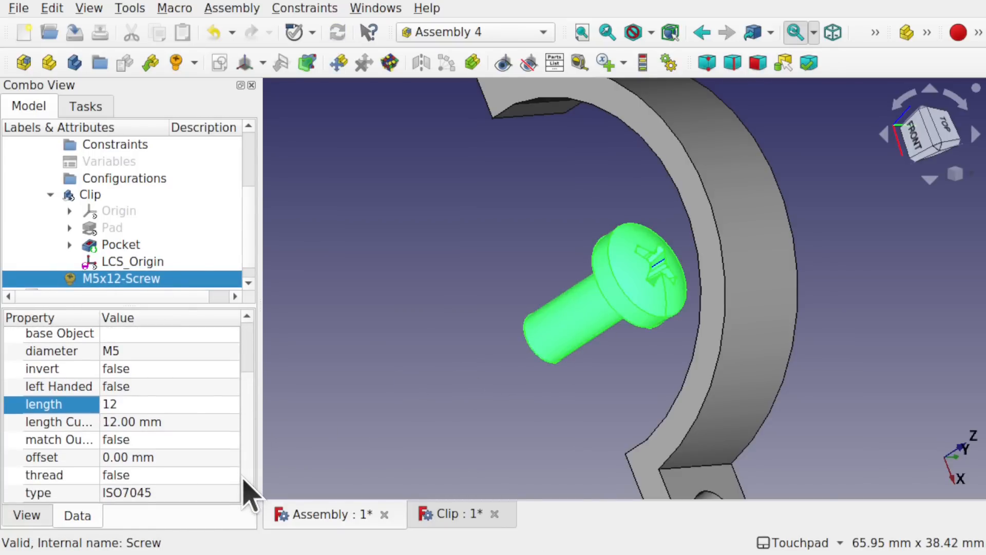
pyautogui.click(192, 492)
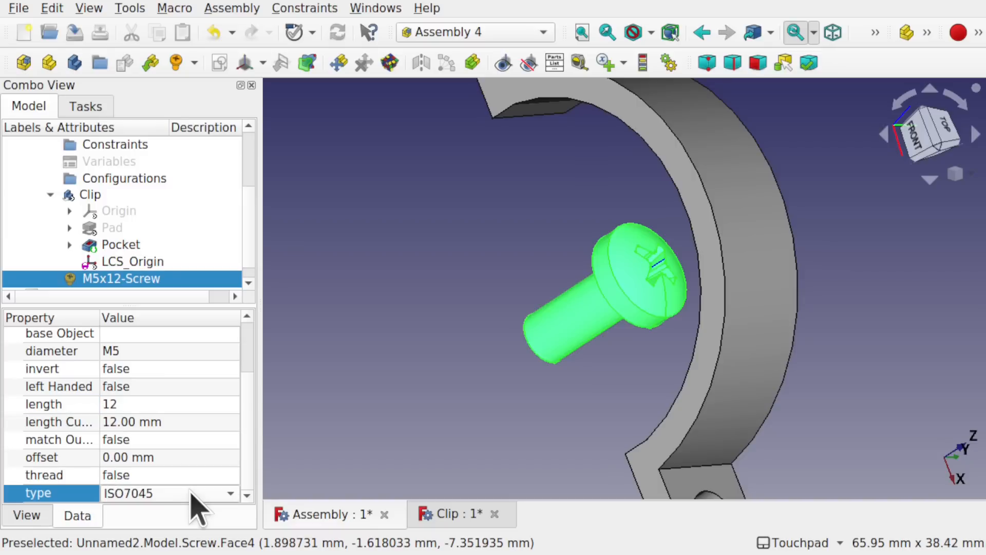
pyautogui.click(191, 492)
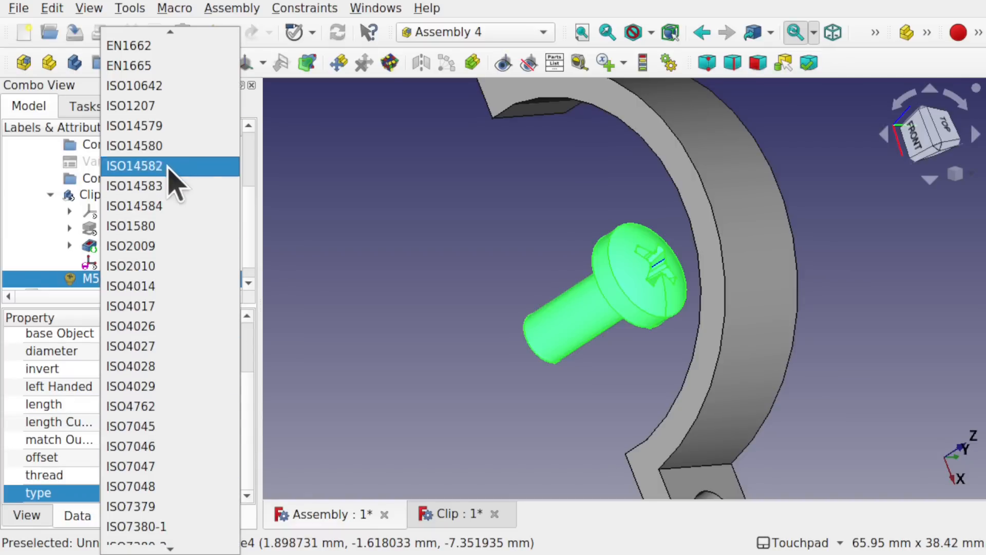
pyautogui.click(172, 268)
pyautogui.click(325, 403)
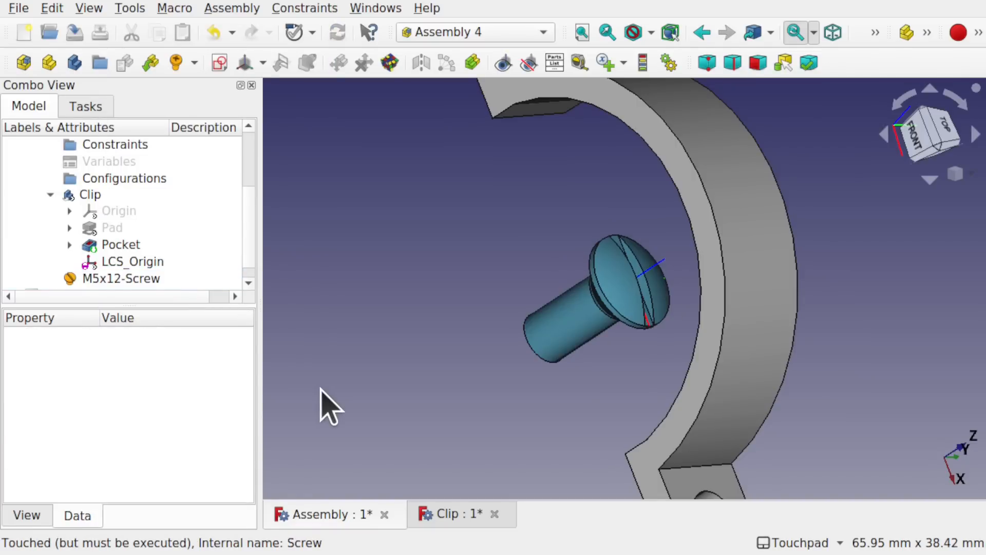
# Set the type of the M5x12 screw to ISO14580.
pyautogui.click(146, 280)
pyautogui.click(194, 494)
pyautogui.click(194, 495)
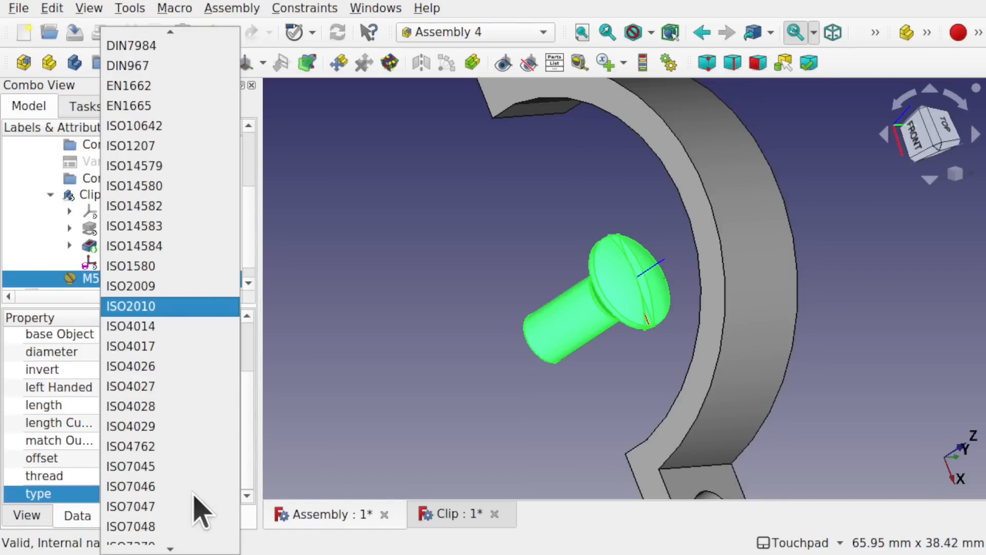
pyautogui.click(152, 187)
pyautogui.click(349, 380)
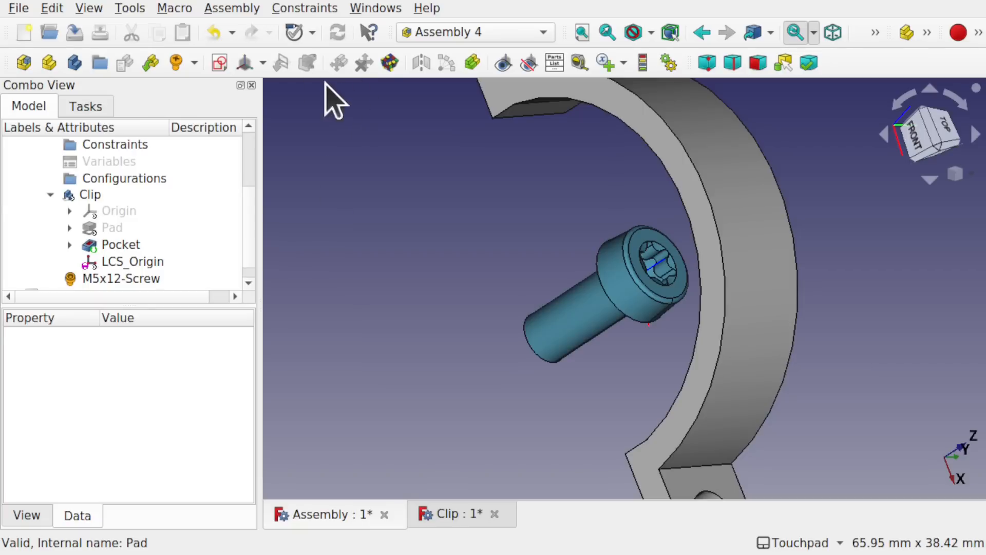
# Switch to the Fasteners workbench and insert a DIN917 thin-style cap nut.
pyautogui.click(434, 34)
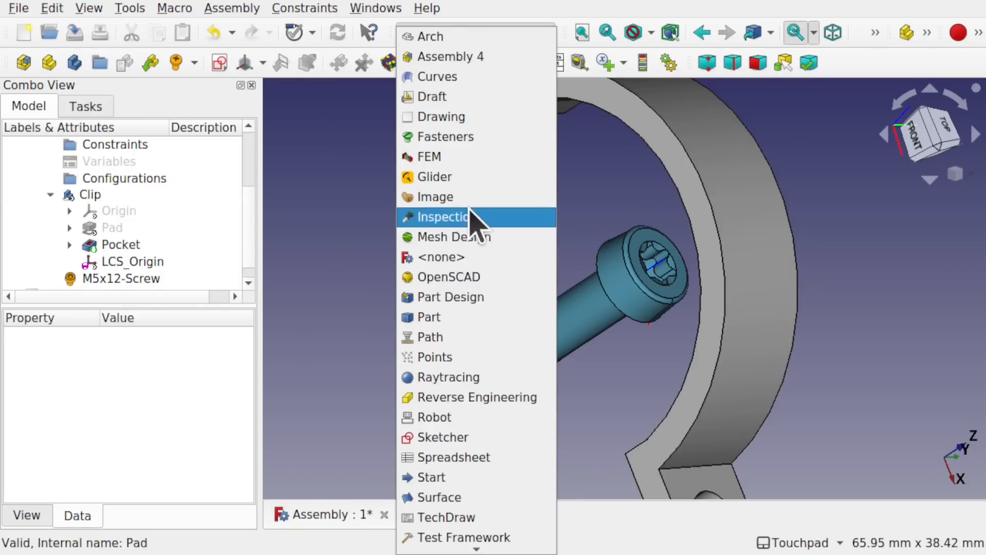
pyautogui.click(475, 135)
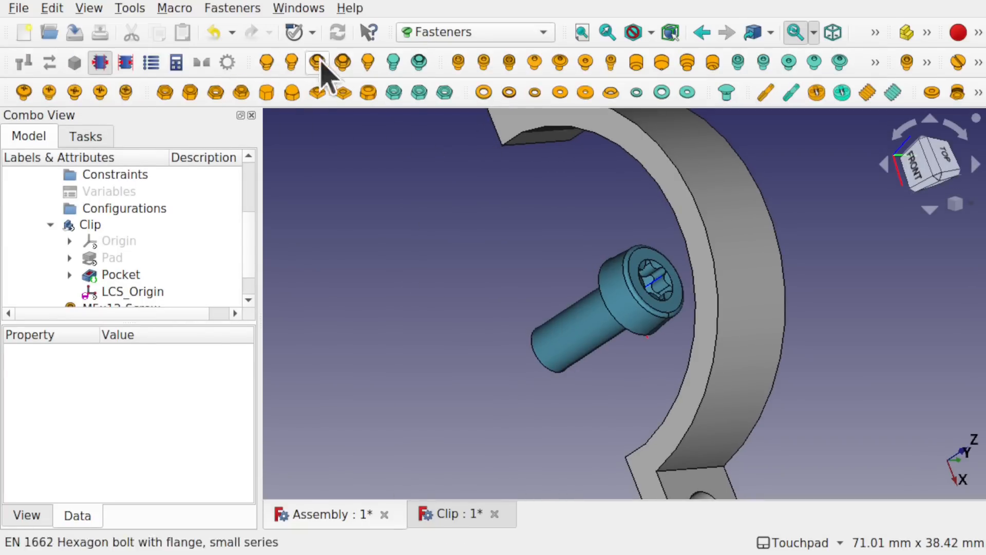
pyautogui.click(271, 97)
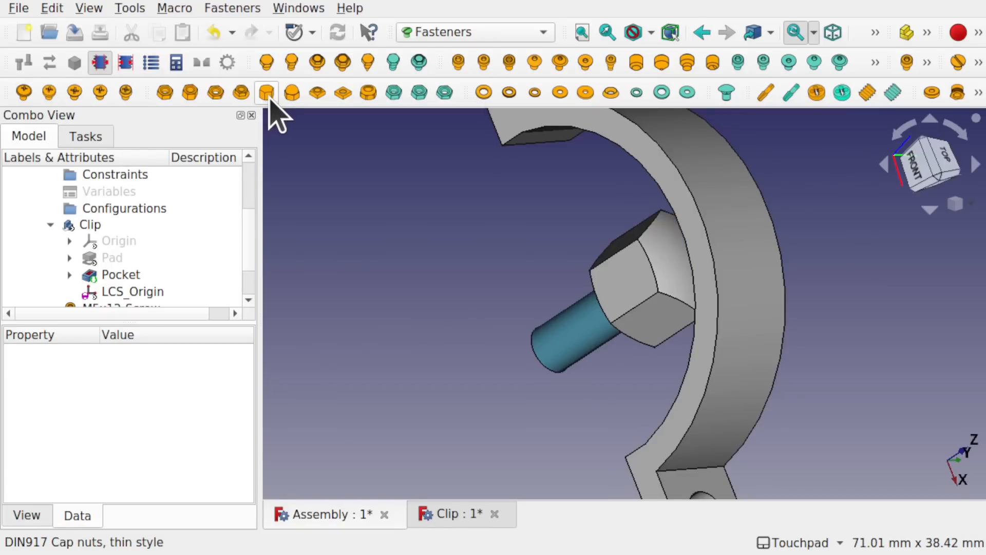
# Delete the inserted cap nut and return to the Assembly 4 workbench.
pyautogui.click(650, 276)
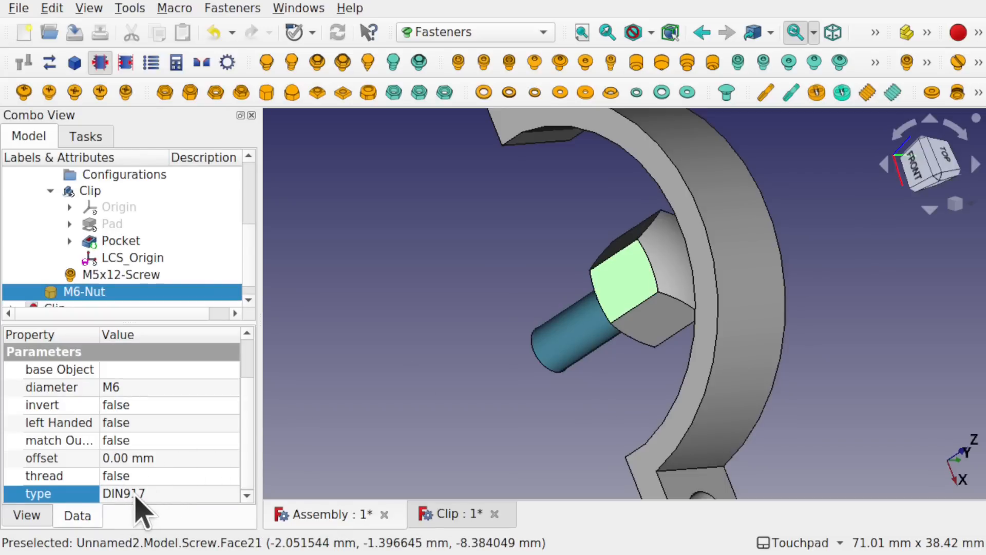
pyautogui.click(649, 293)
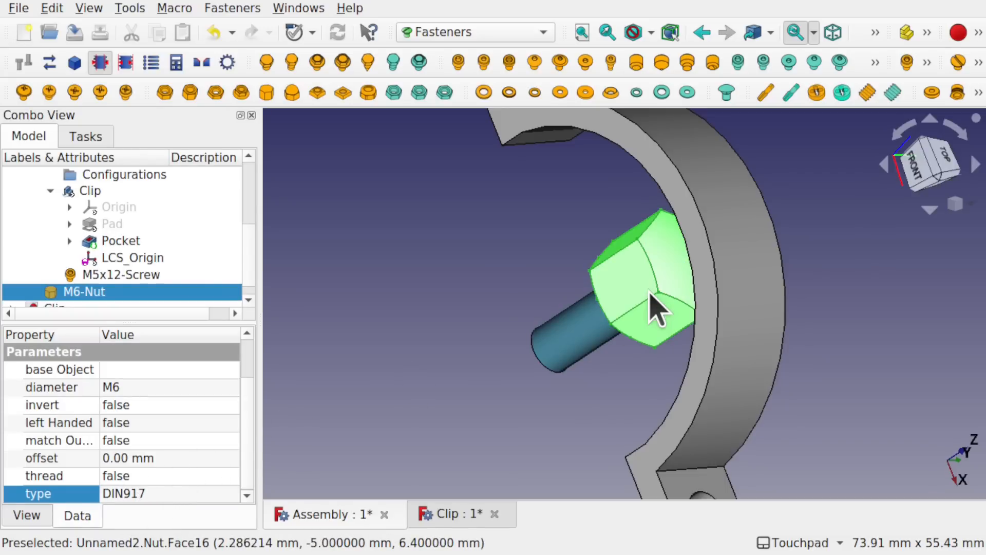
pyautogui.press('Delete')
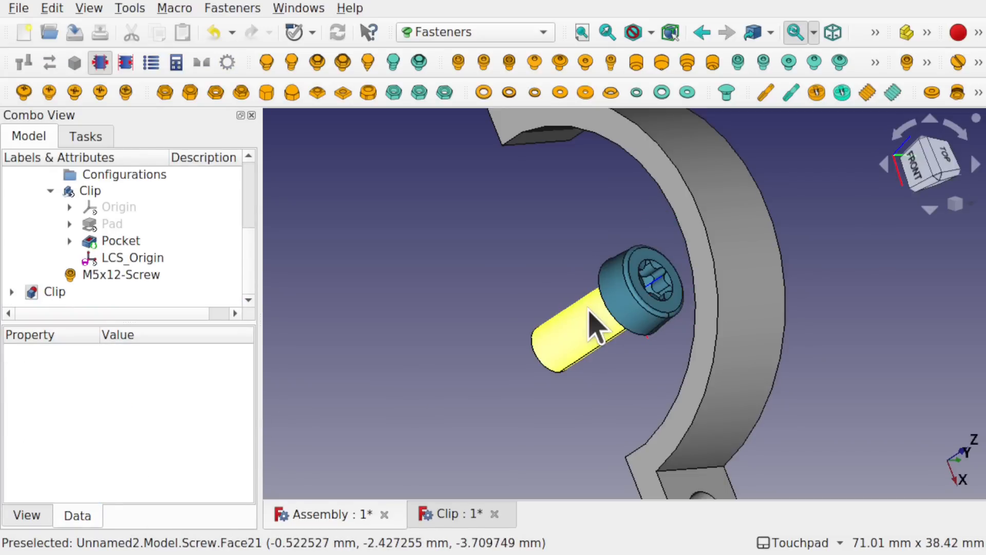
pyautogui.click(435, 31)
pyautogui.click(467, 61)
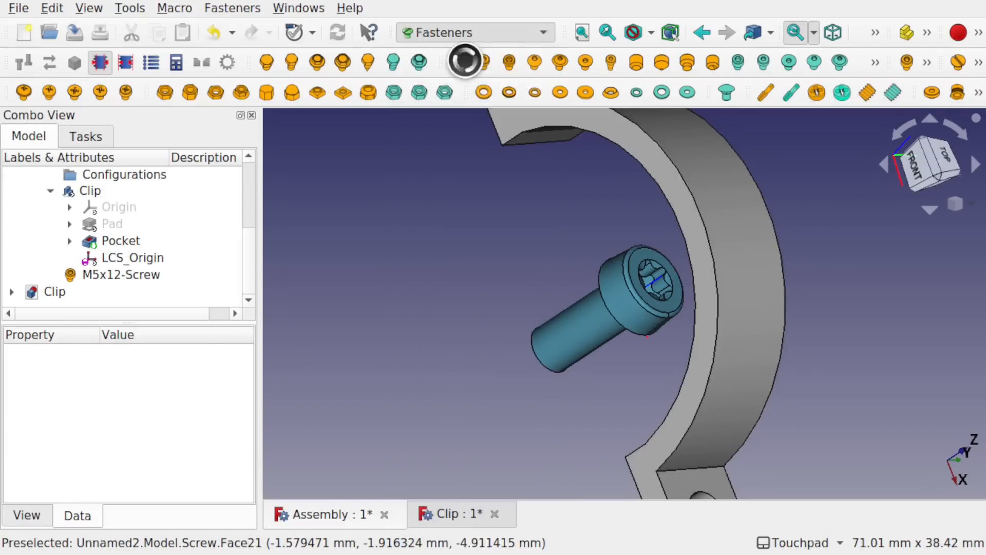
# Look through the fastener standards available for the M5x12 screw's type, keeping the current one.
pyautogui.click(568, 326)
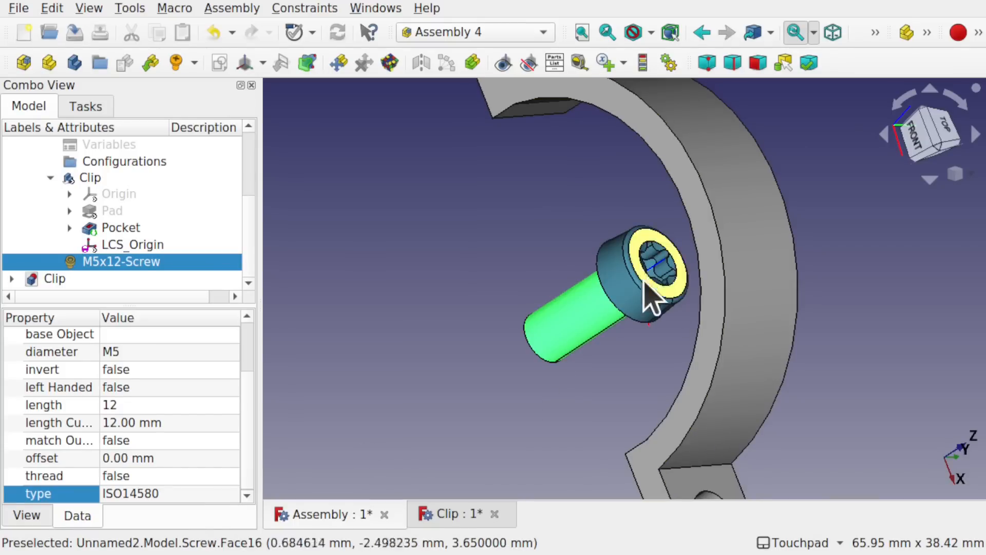
pyautogui.click(219, 494)
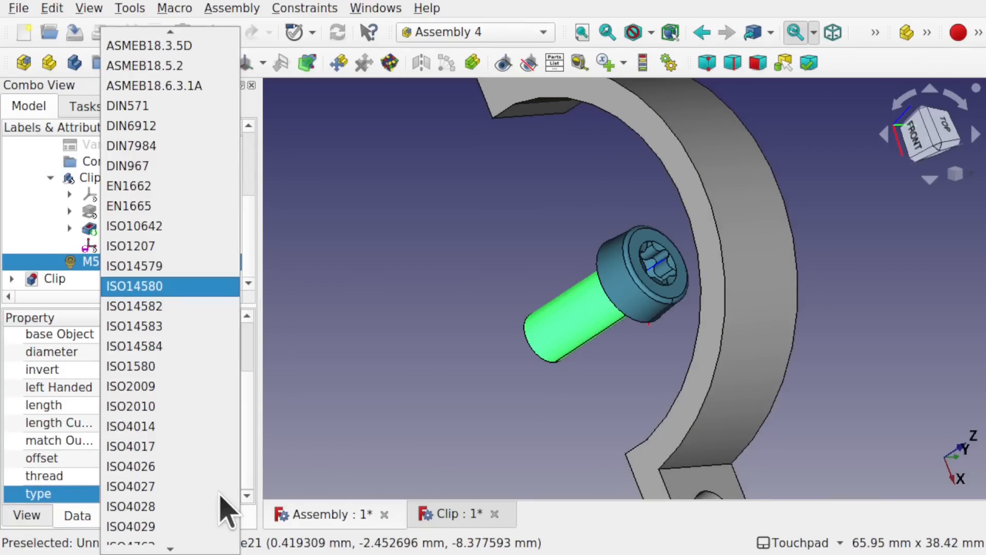
pyautogui.scroll(-3, 209, 469)
pyautogui.scroll(6, 209, 470)
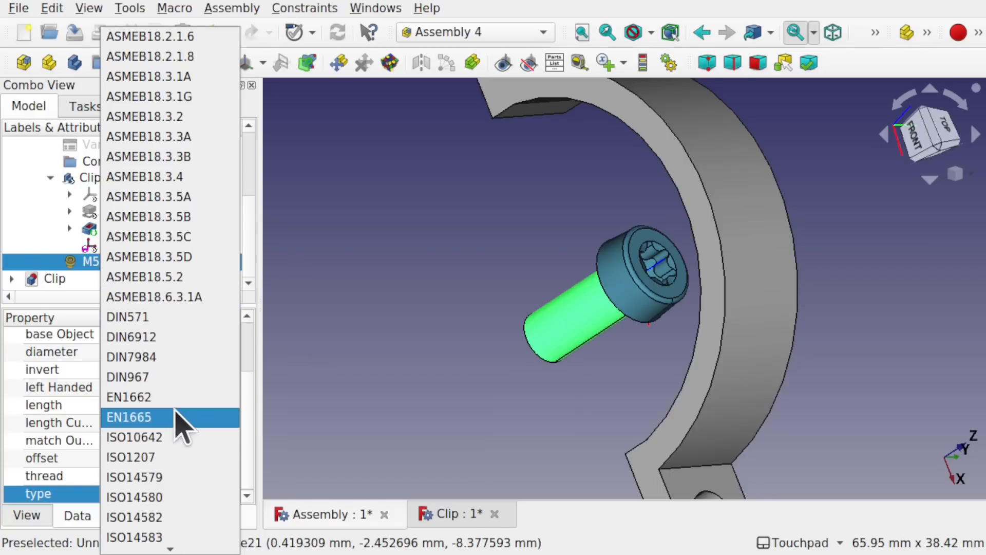
pyautogui.click(436, 301)
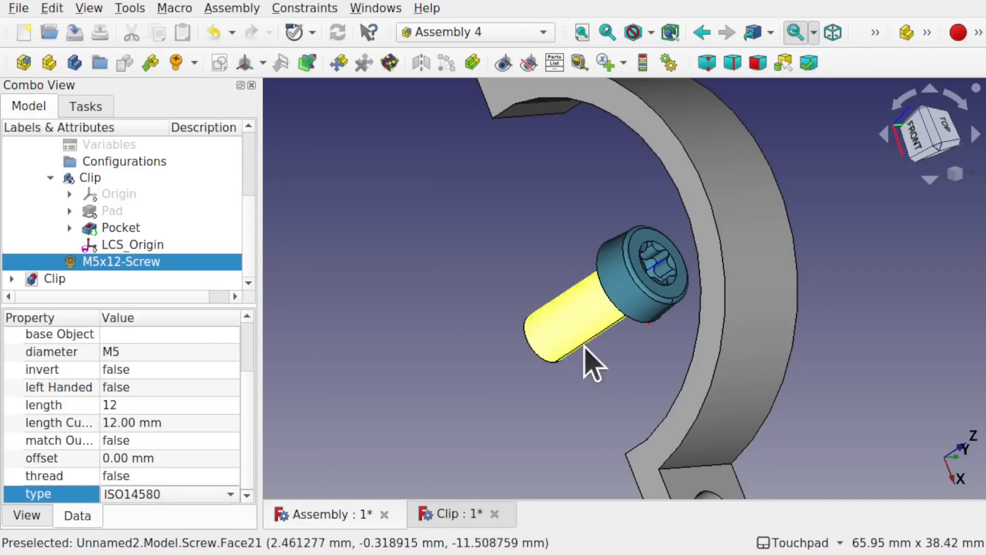
pyautogui.scroll(-3, 637, 352)
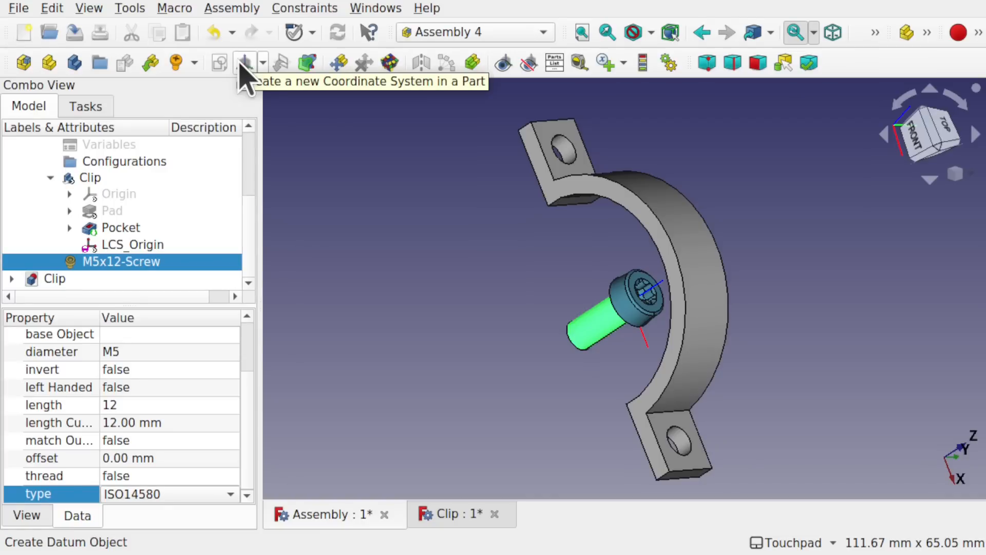
pyautogui.click(262, 65)
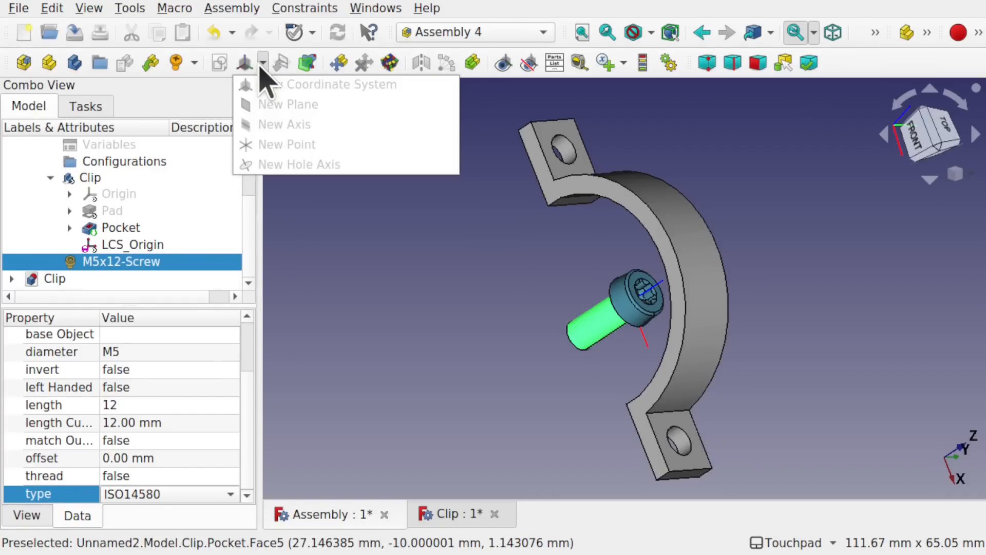
pyautogui.click(434, 284)
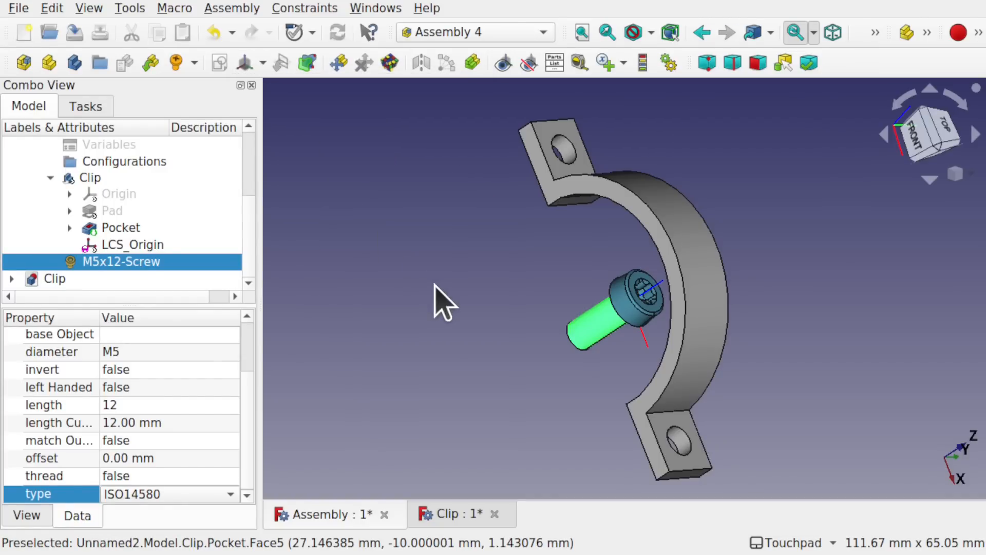
# Switch to the Clip document and create a hole axis on the circular edge of one mounting hole in its flange.
pyautogui.click(465, 519)
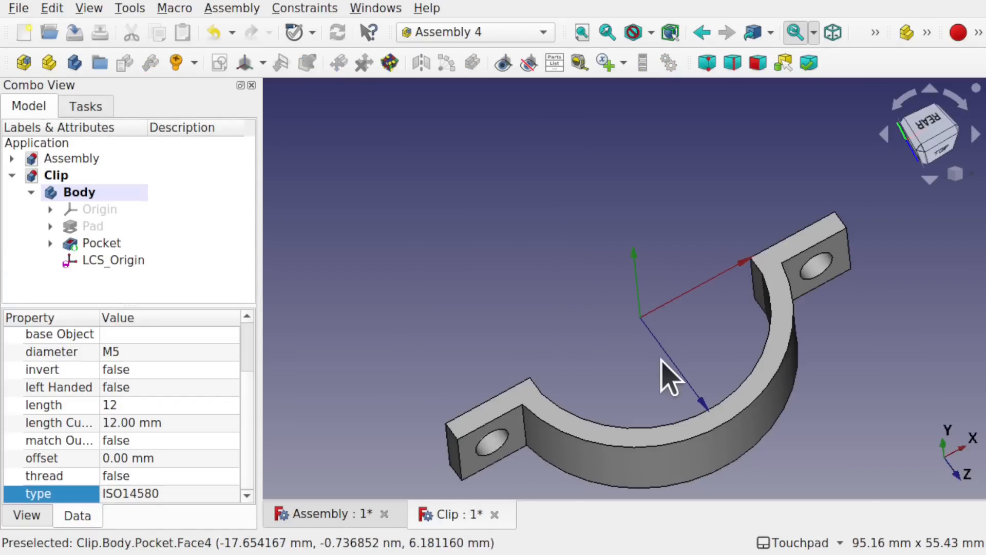
pyautogui.keyDown('alt'); pyautogui.moveTo(708, 418); pyautogui.dragTo(590, 259); pyautogui.keyUp('alt')
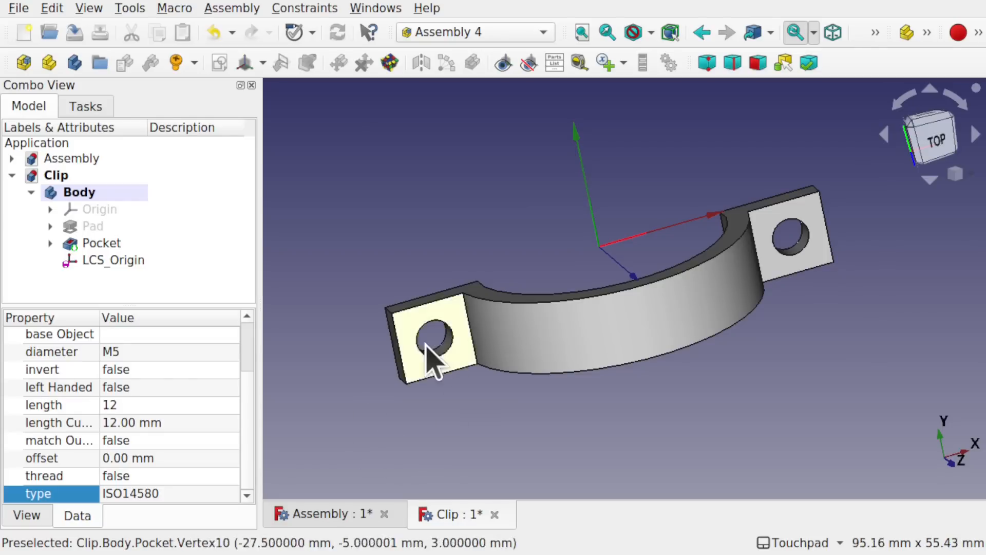
pyautogui.click(440, 355)
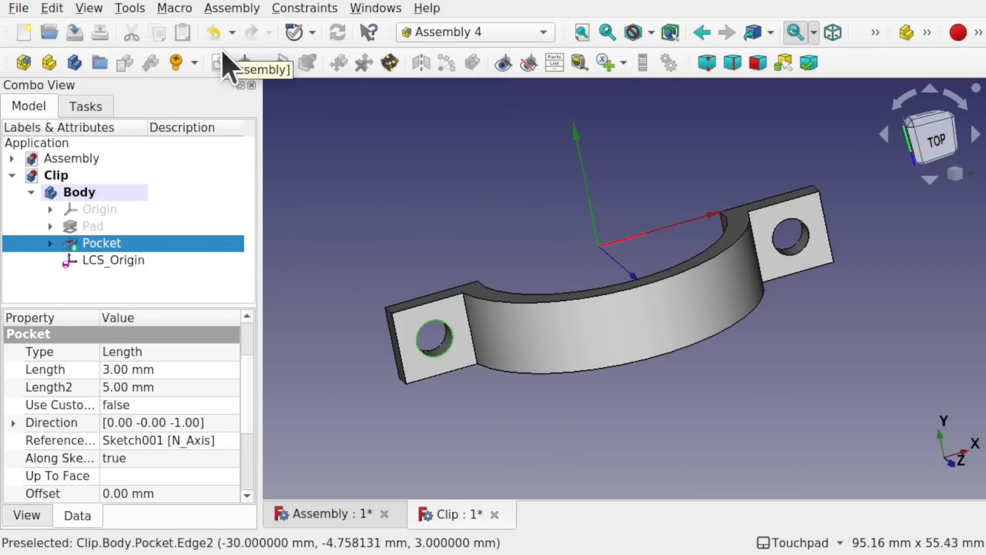
pyautogui.click(235, 8)
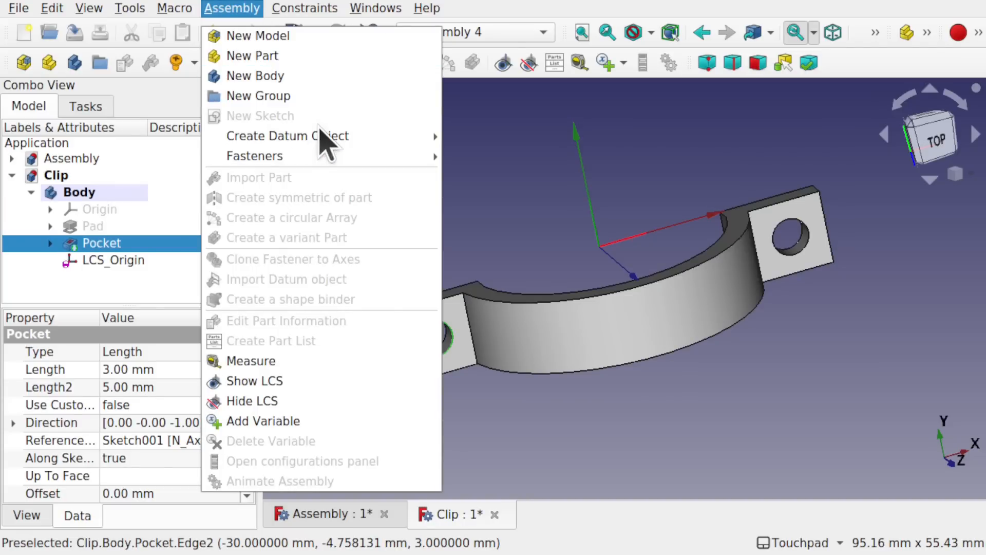
pyautogui.moveTo(312, 137)
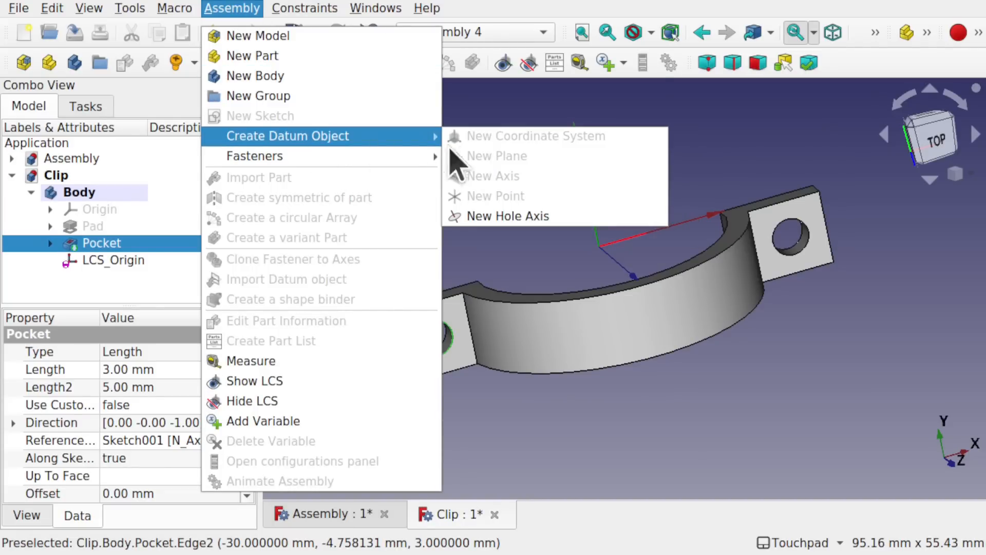
pyautogui.click(514, 226)
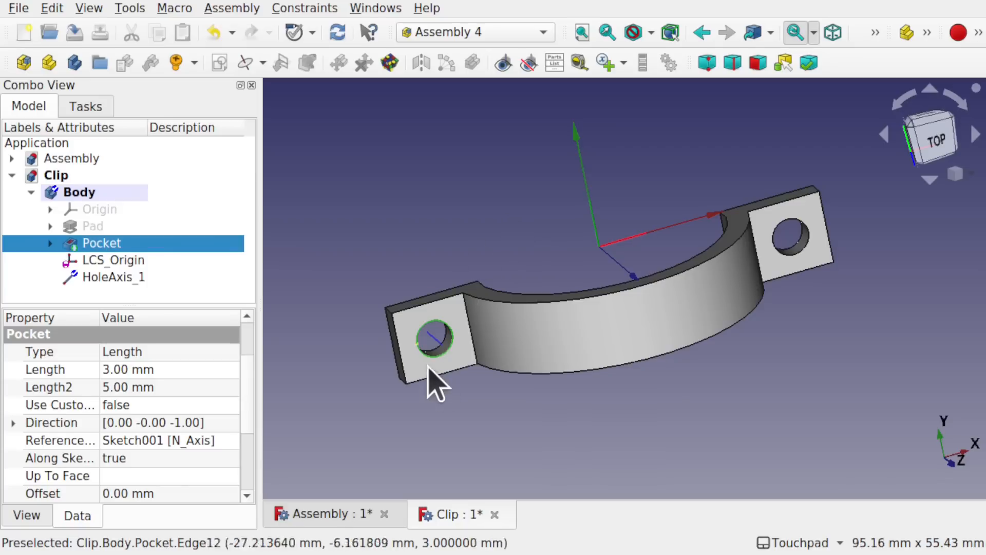
pyautogui.moveTo(470, 331)
pyautogui.keyDown('alt'); pyautogui.mouseDown()
pyautogui.moveTo(698, 374)
pyautogui.moveTo(430, 379)
pyautogui.moveTo(460, 318)
pyautogui.moveTo(486, 343)
pyautogui.moveTo(473, 348)
pyautogui.mouseUp(); pyautogui.keyUp('alt')
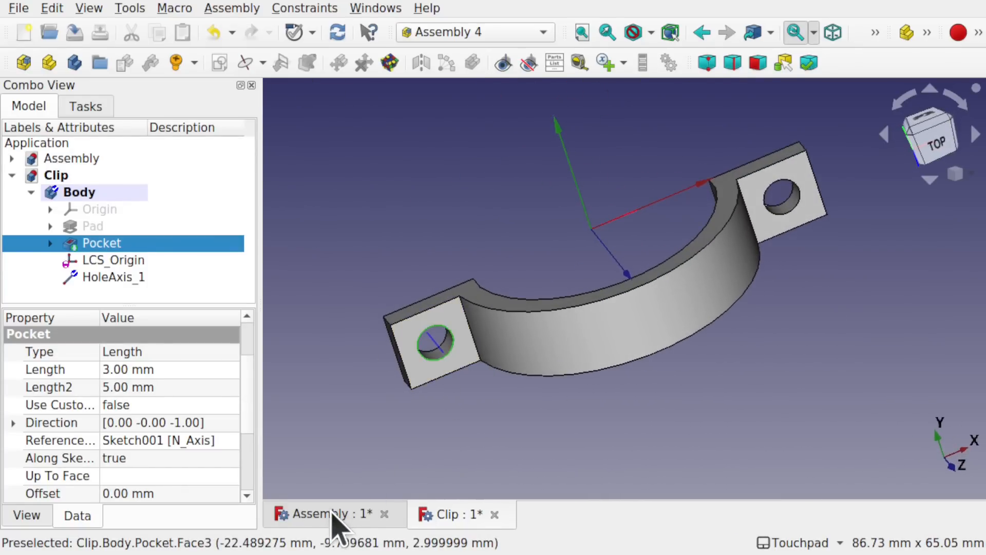
# Save the Clip document with its new hole axis and return to the Assembly document.
pyautogui.click(332, 514)
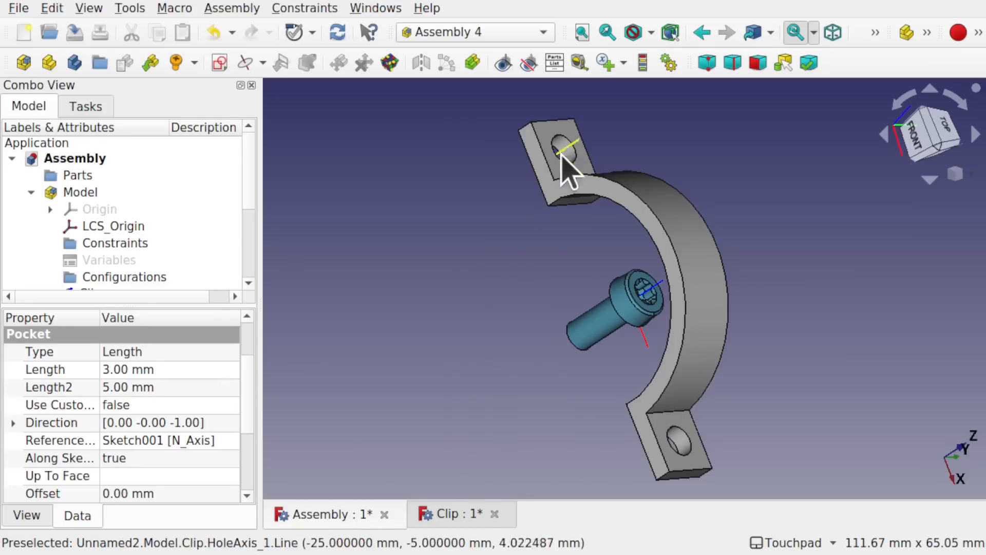
pyautogui.click(438, 516)
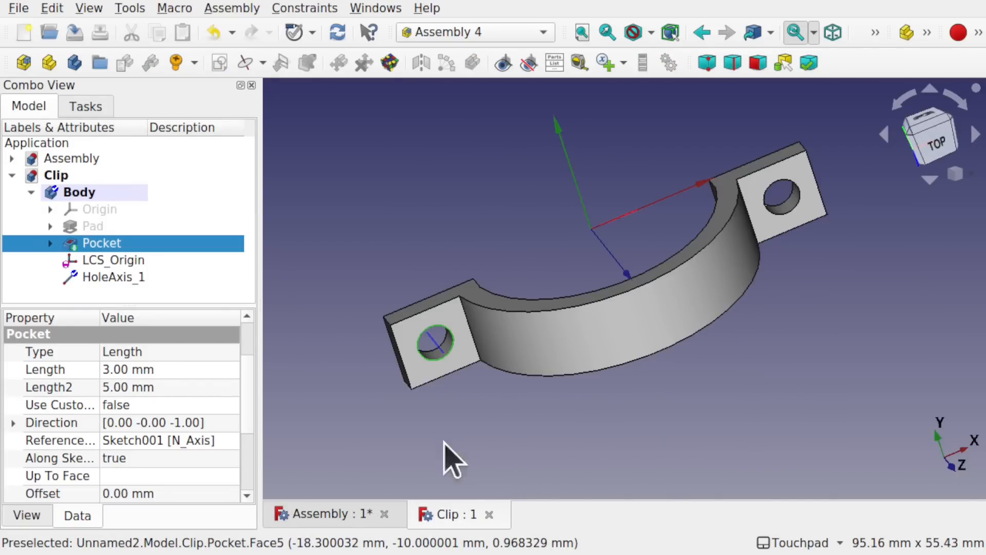
pyautogui.click(334, 514)
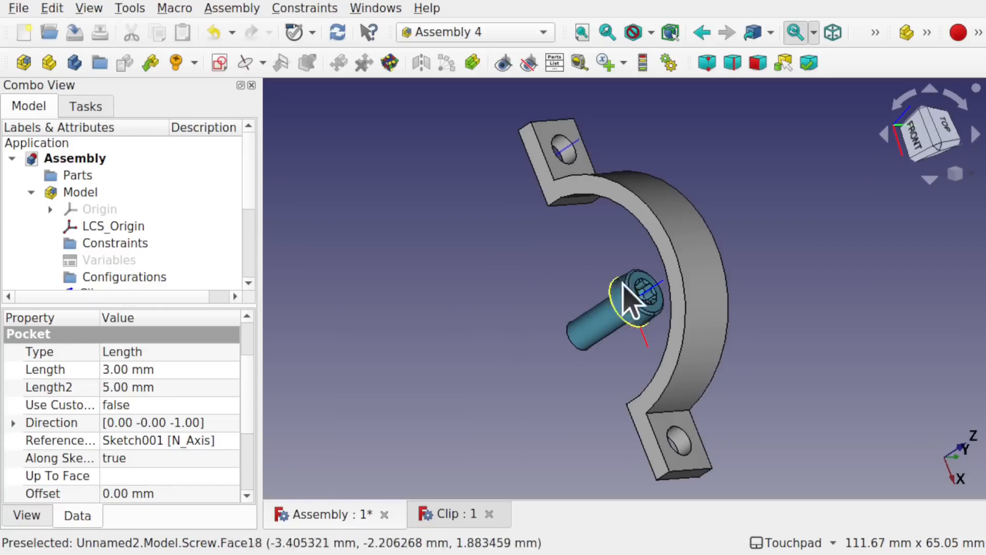
# Start placing the M5x12 screw and attach it to HoleAxis_1 of the Clip.
pyautogui.click(613, 326)
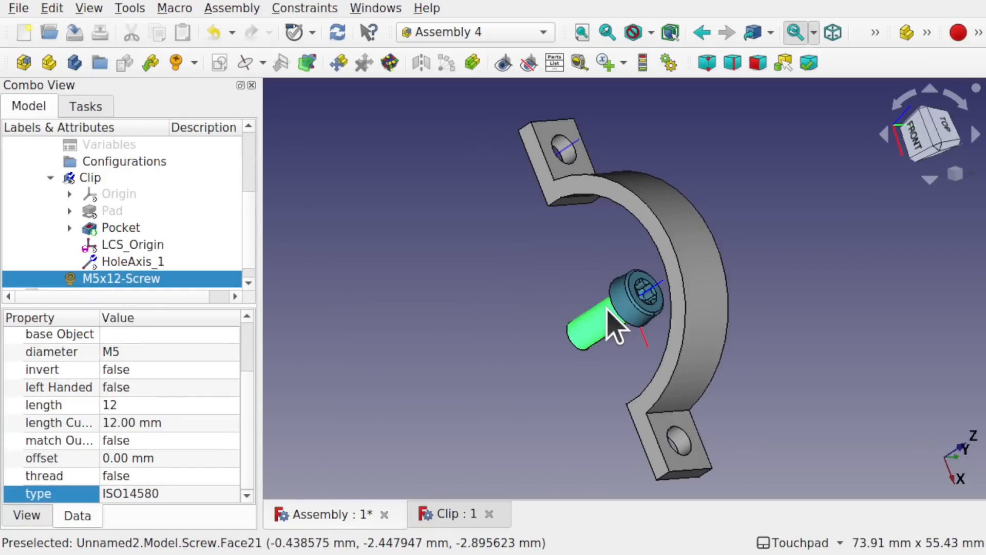
pyautogui.click(339, 63)
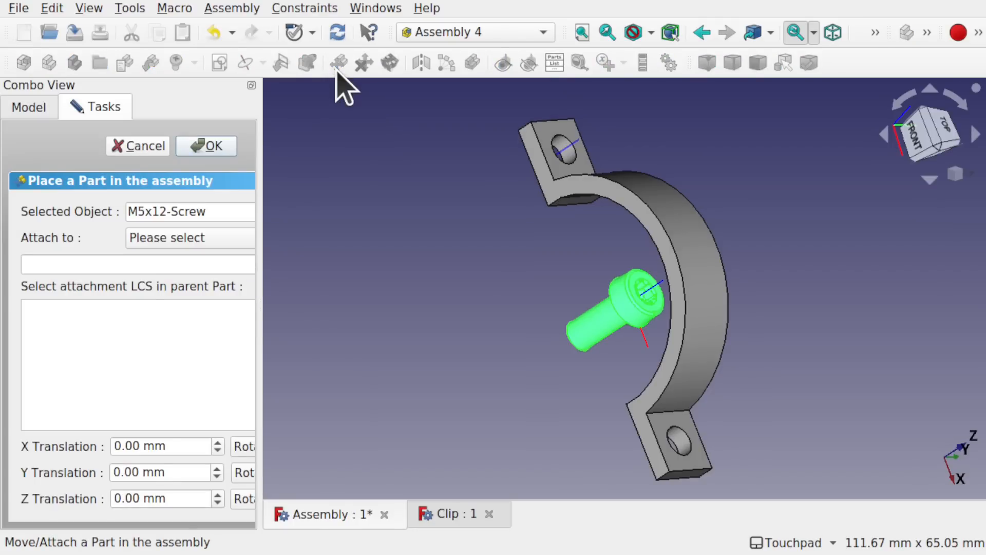
pyautogui.moveTo(260, 224); pyautogui.dragTo(353, 223)
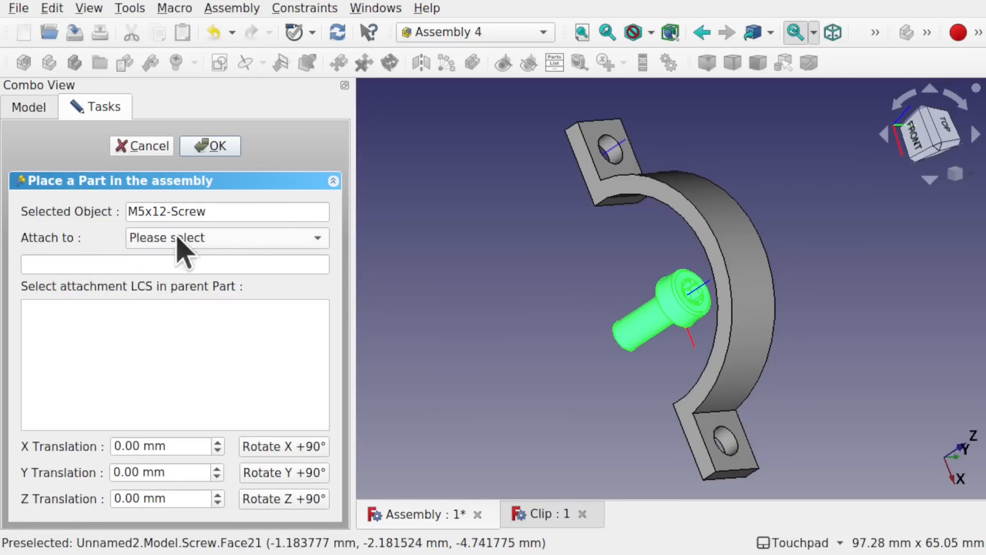
pyautogui.click(212, 236)
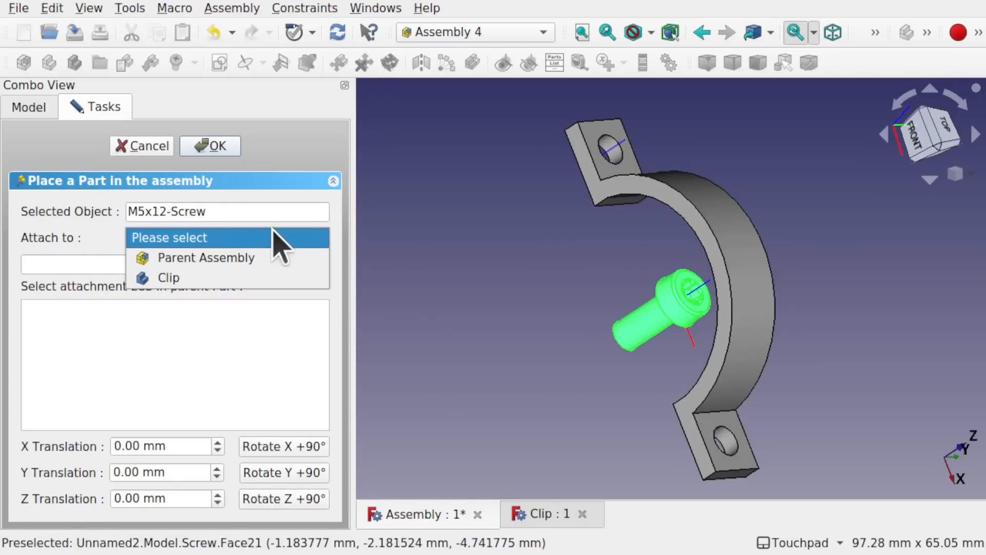
pyautogui.click(208, 279)
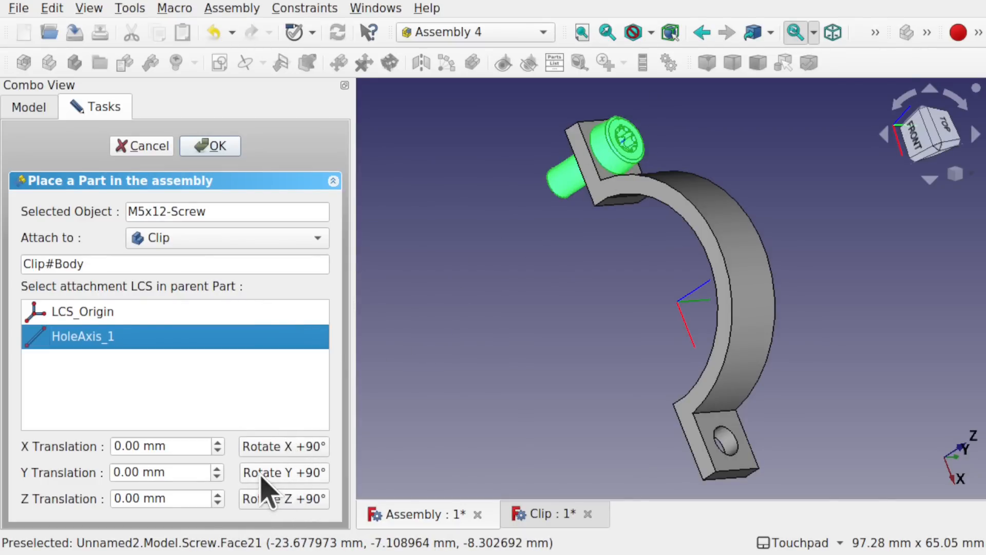
# Try flipping the screw on the hole axis with 90° rotations about X and Y, ending with its head on the flange's outer face.
pyautogui.click(296, 447)
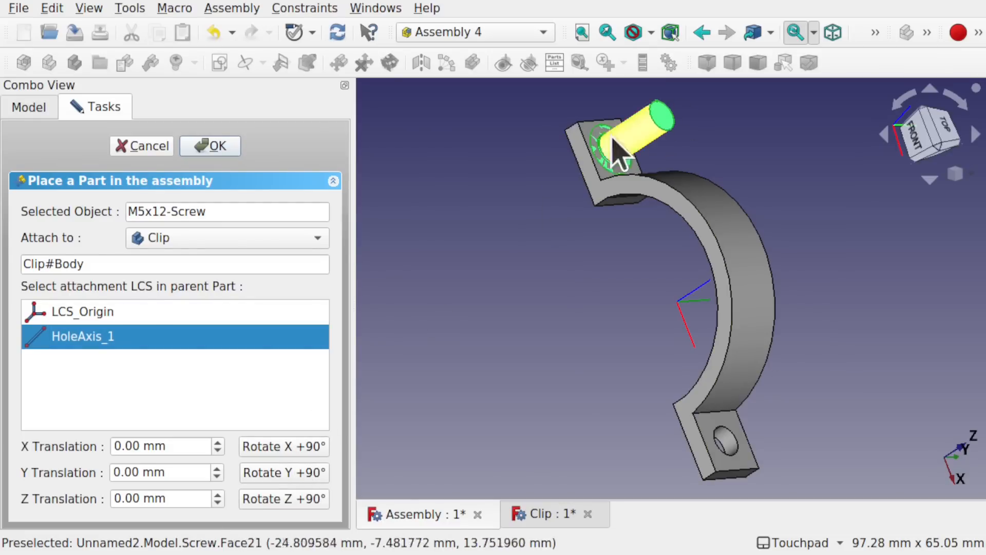
pyautogui.click(297, 446)
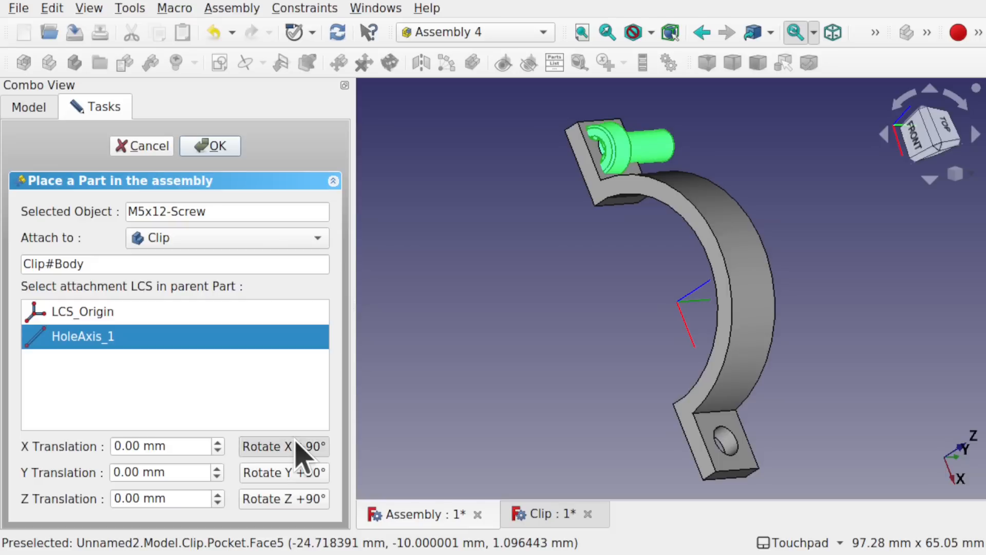
pyautogui.click(296, 446)
pyautogui.click(300, 473)
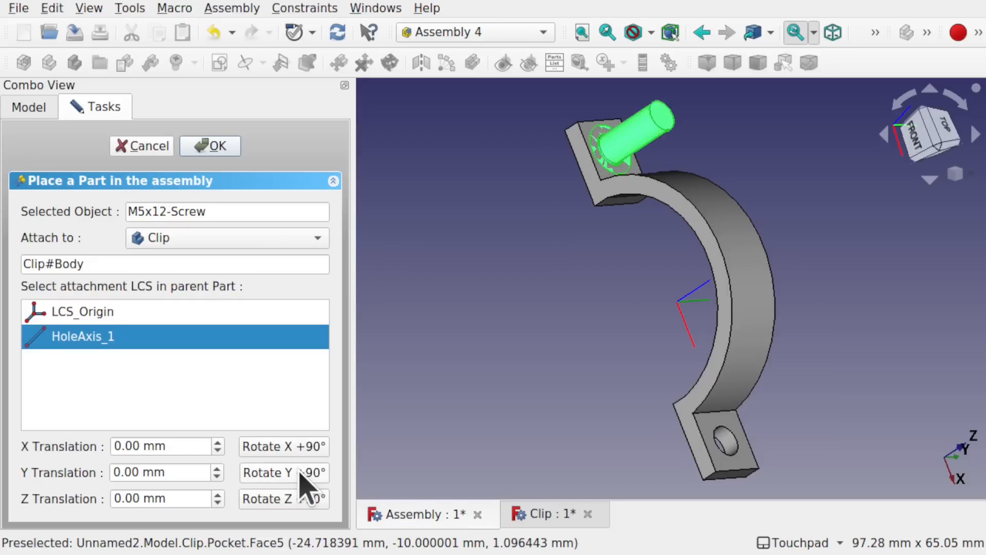
pyautogui.click(301, 472)
pyautogui.click(300, 471)
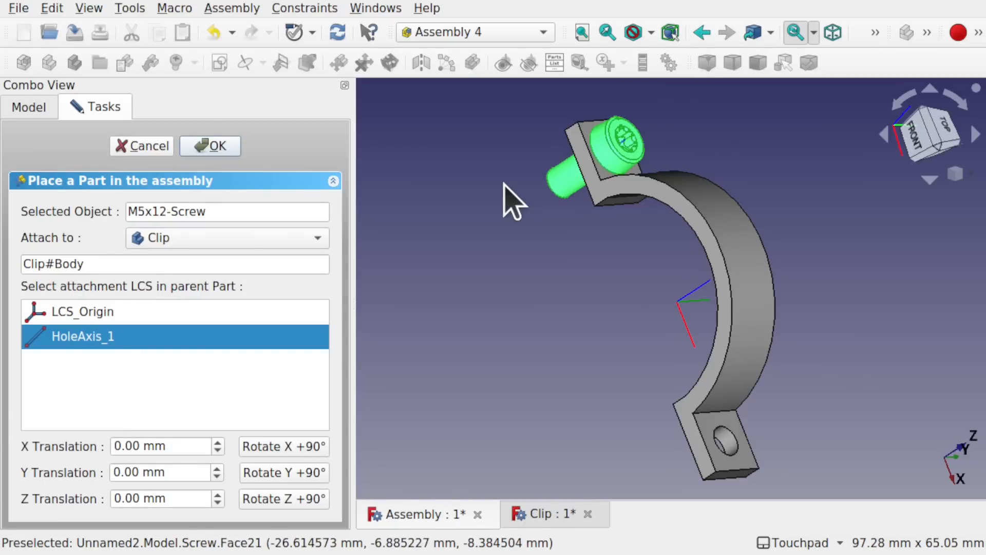
# Try shifting the screw to a Z translation of -3 mm, and return it to 0 mm.
pyautogui.click(217, 503)
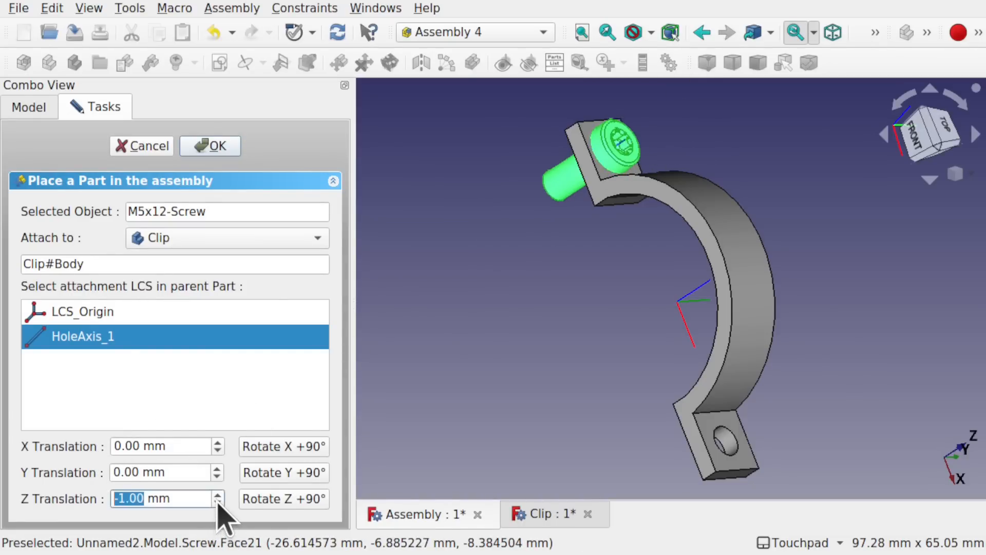
pyautogui.click(218, 503)
pyautogui.click(218, 503)
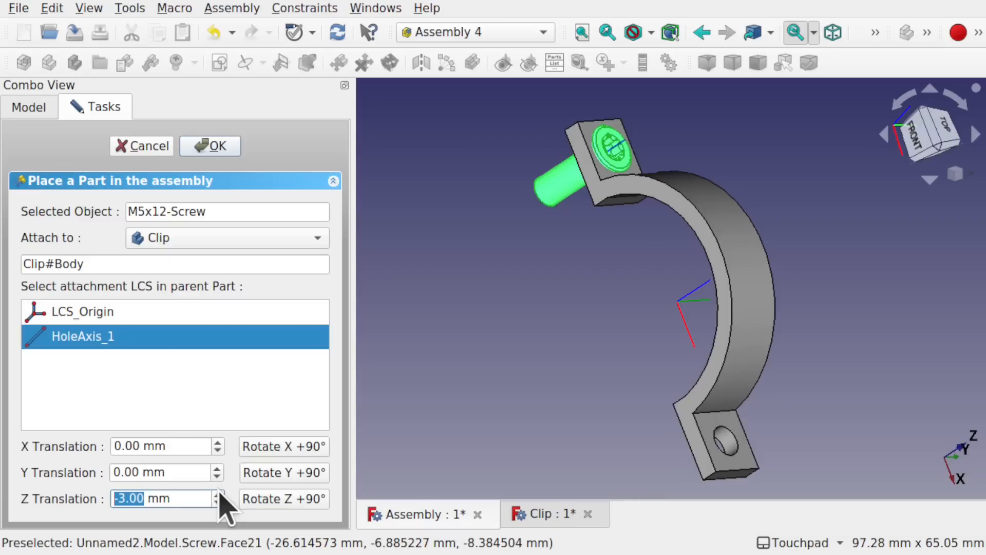
pyautogui.click(217, 494)
pyautogui.click(218, 494)
pyautogui.click(218, 494)
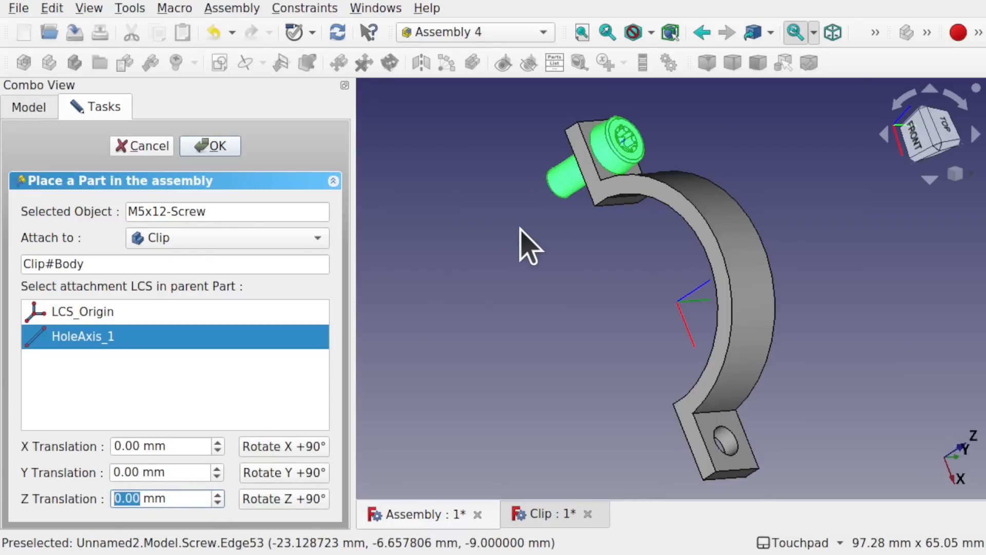
# Accept the screw's placement on the Clip's hole axis and clear the selection.
pyautogui.click(213, 147)
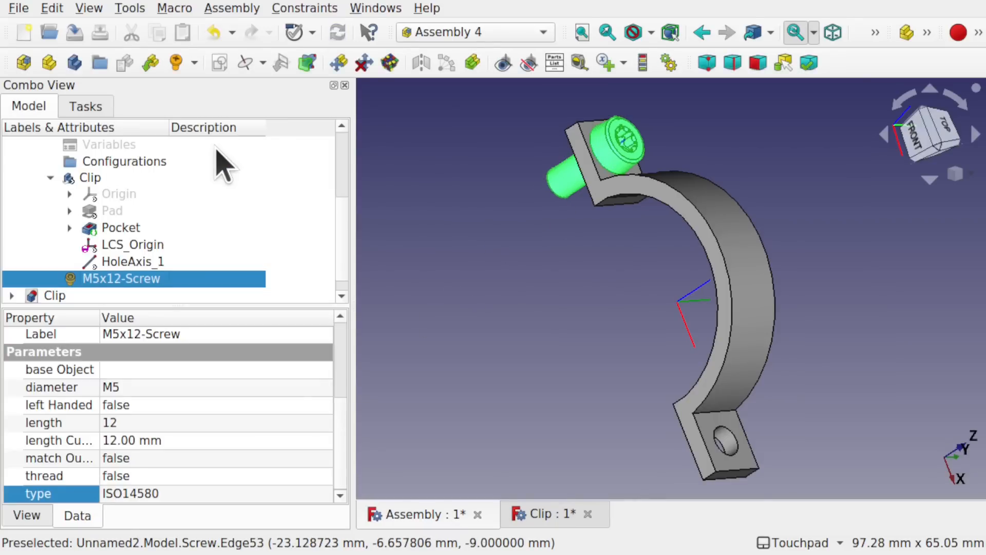
pyautogui.click(509, 280)
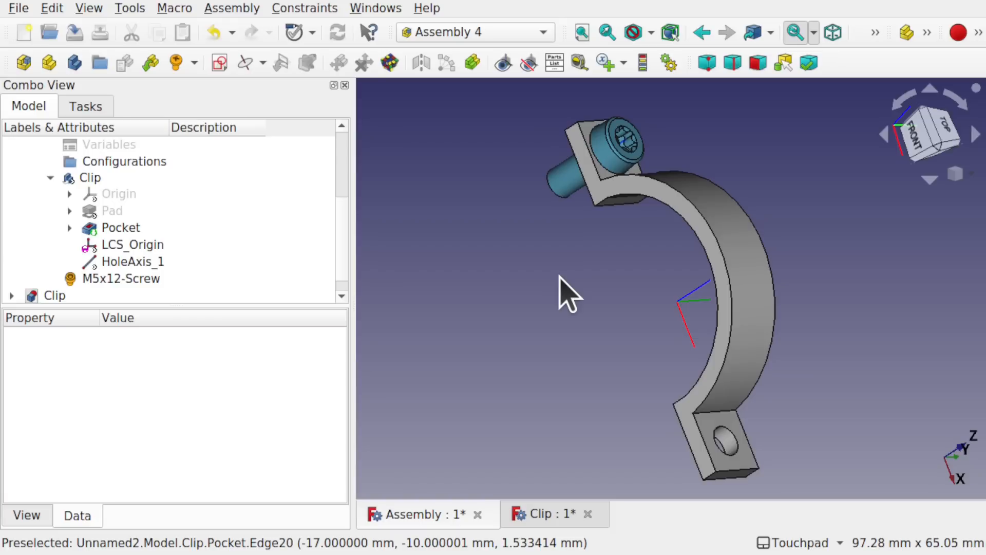
# Set the M5x12 screw's thread property to true and deselect the screw.
pyautogui.click(568, 189)
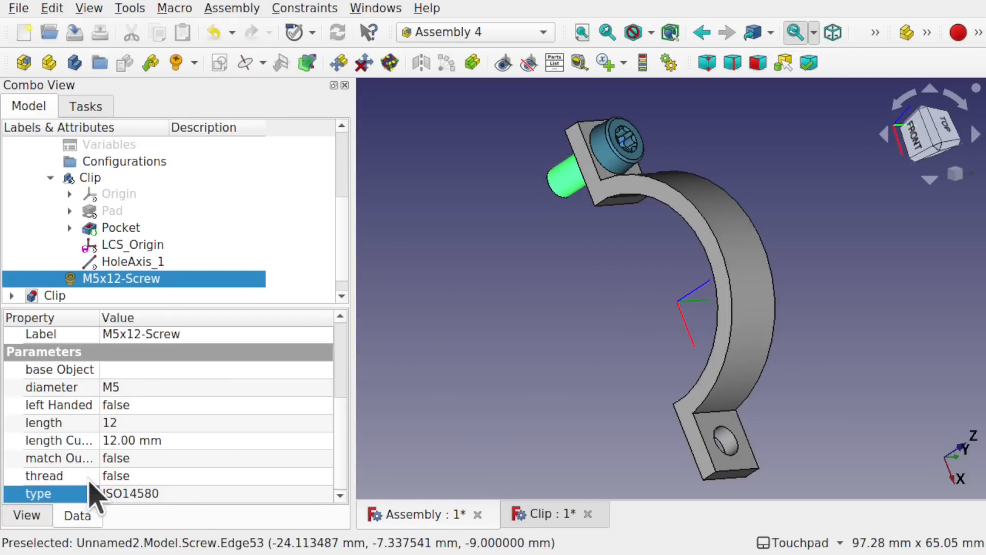
pyautogui.click(161, 470)
pyautogui.click(163, 494)
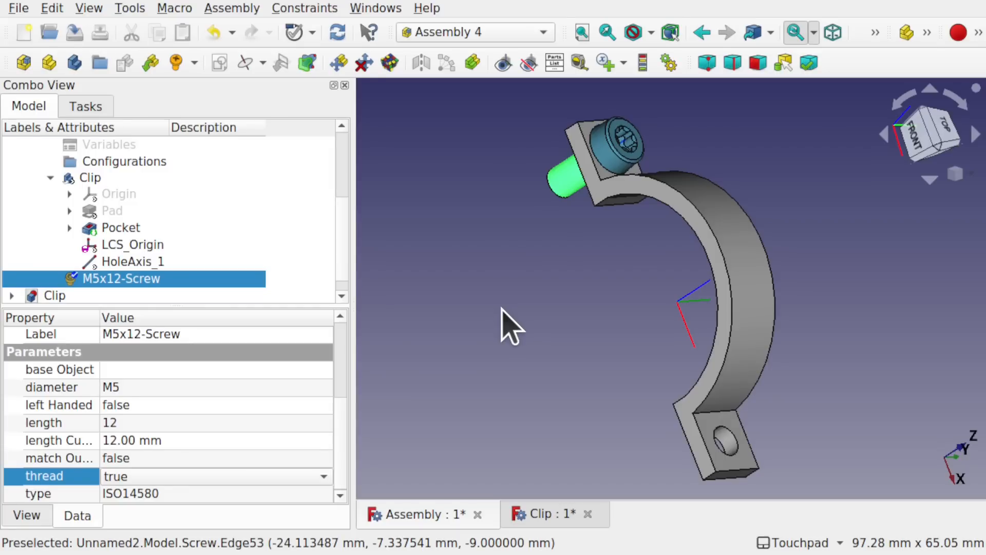
pyautogui.click(536, 257)
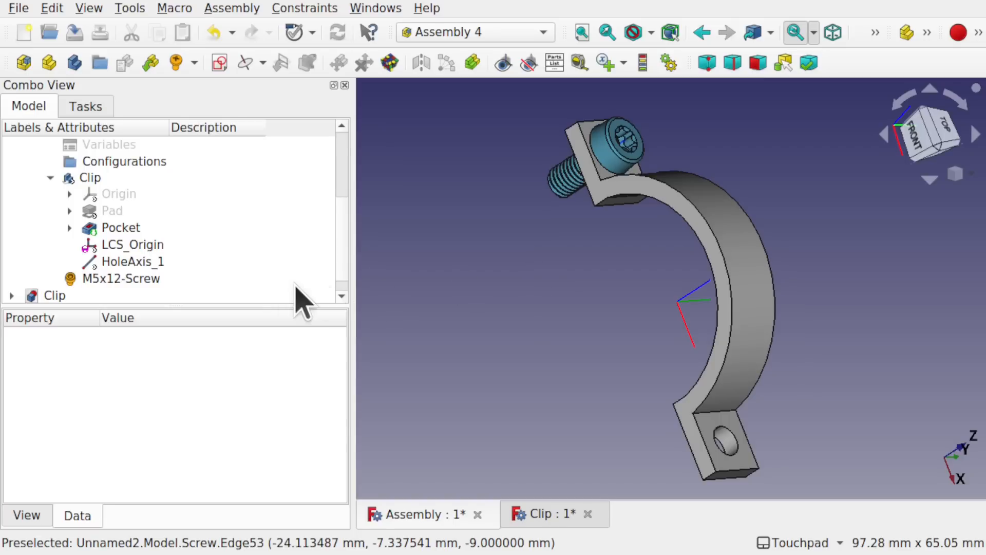
# Set the M5x12 screw's thread property back to false and deselect the screw.
pyautogui.click(187, 280)
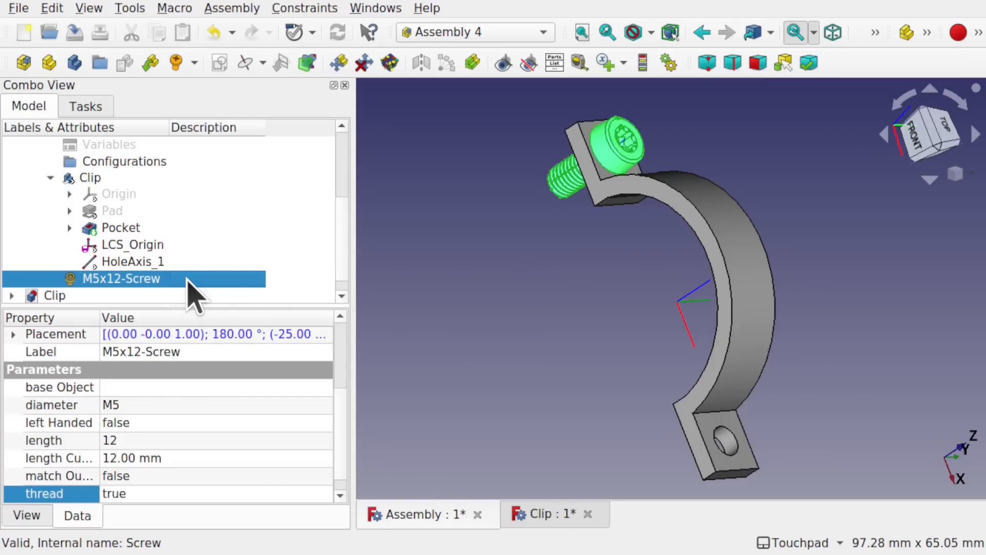
pyautogui.click(149, 493)
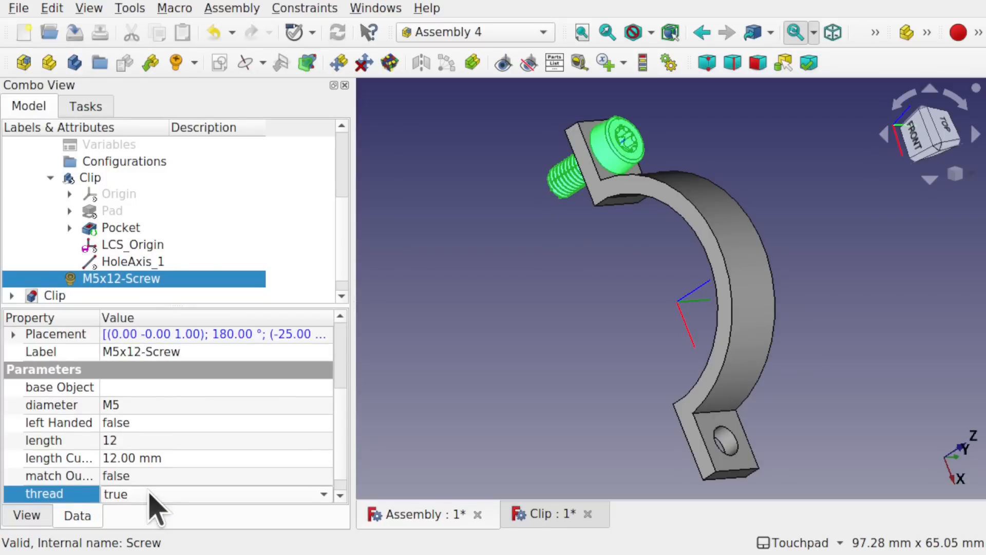
pyautogui.click(153, 495)
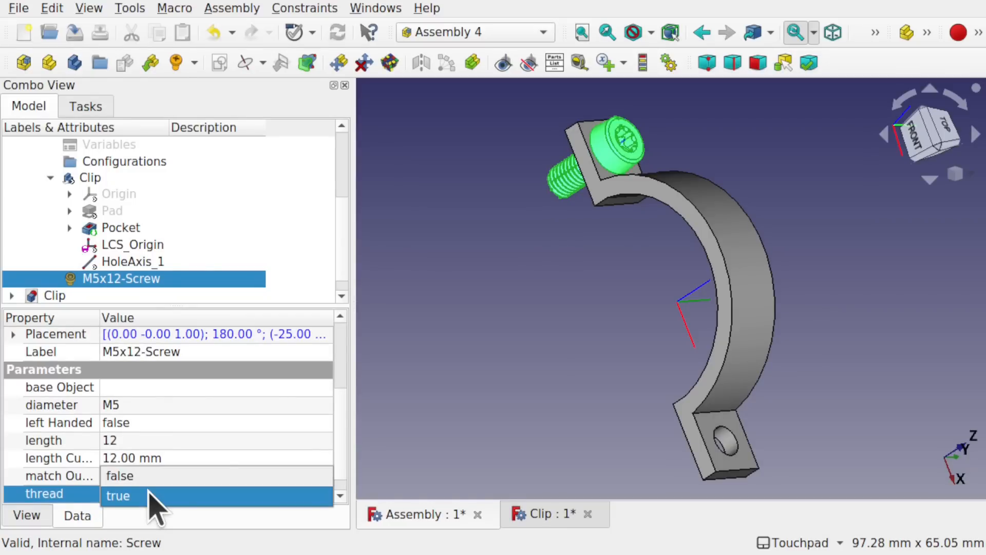
pyautogui.click(150, 478)
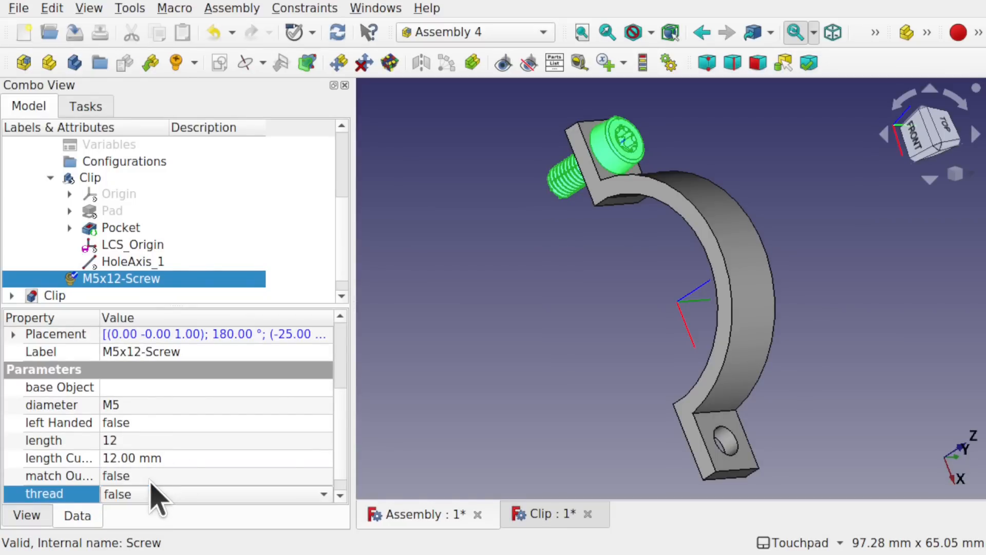
pyautogui.click(441, 309)
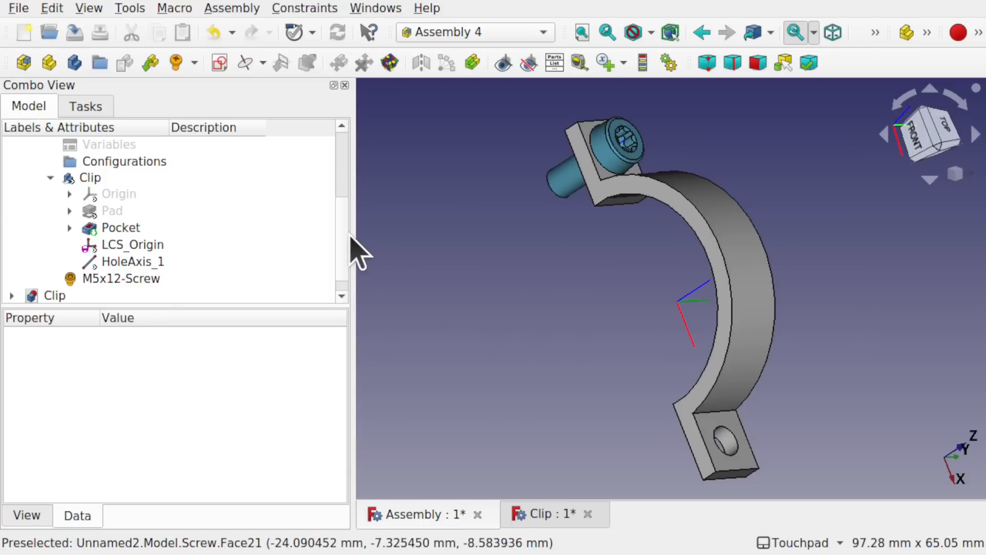
# Import RectanglePart from Rectangle.FCStd into the assembly, check its document for the hole, and cancel the placement without attaching the part.
pyautogui.scroll(2, 343, 191)
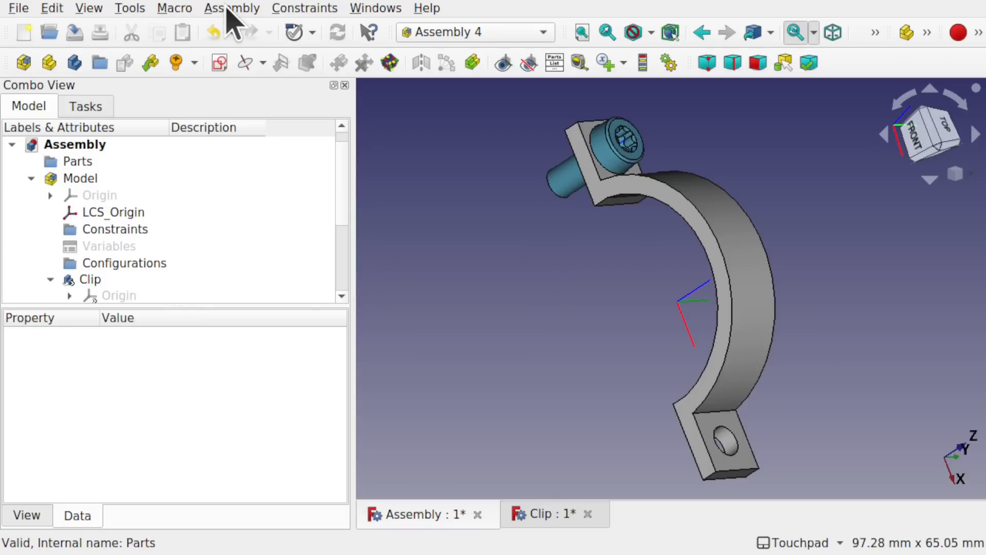
pyautogui.click(246, 10)
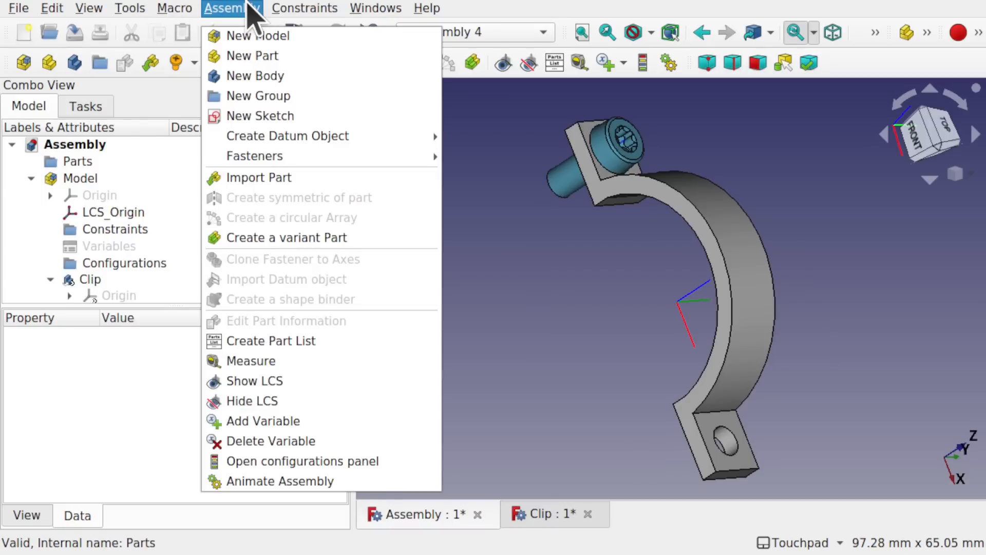
pyautogui.click(310, 177)
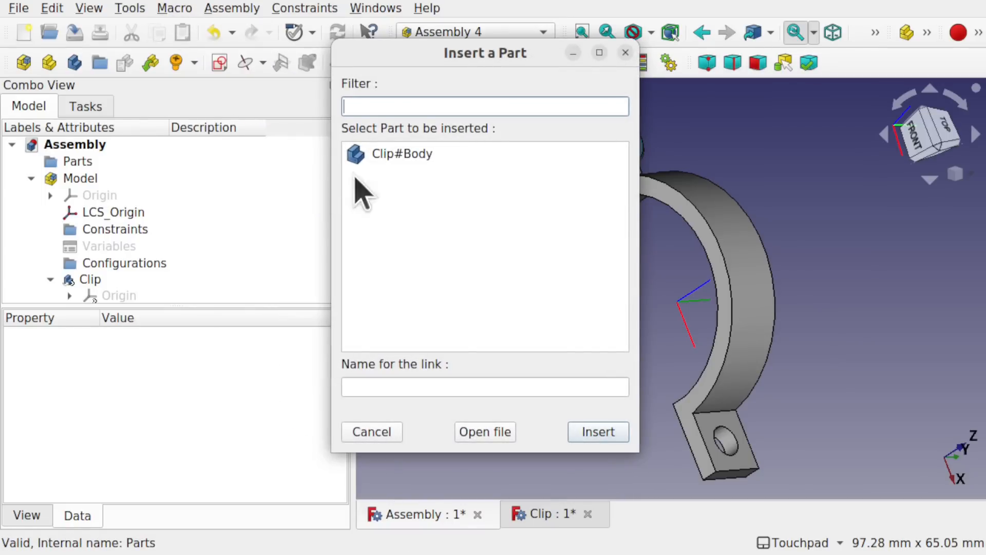
pyautogui.click(489, 433)
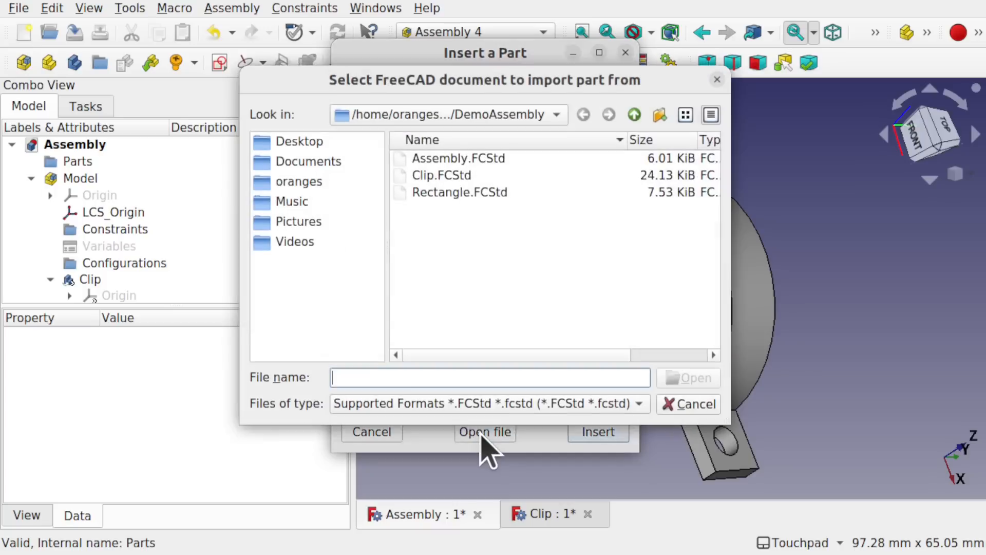
pyautogui.doubleClick(478, 193)
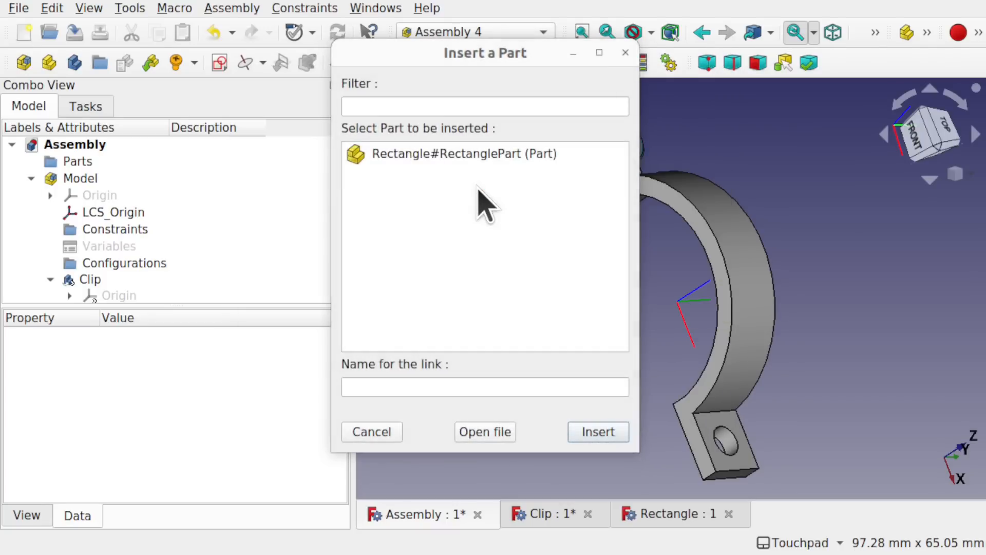
pyautogui.click(443, 160)
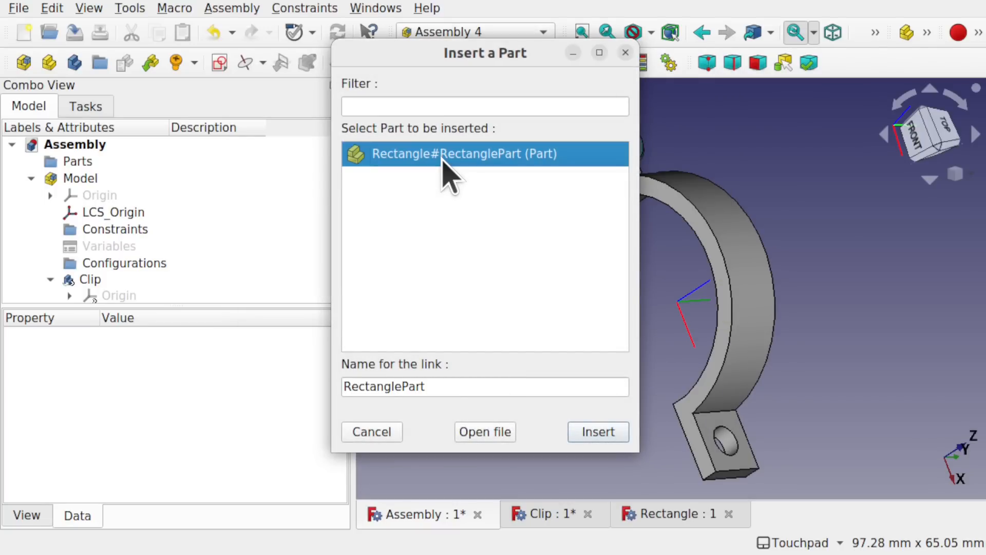
pyautogui.click(597, 434)
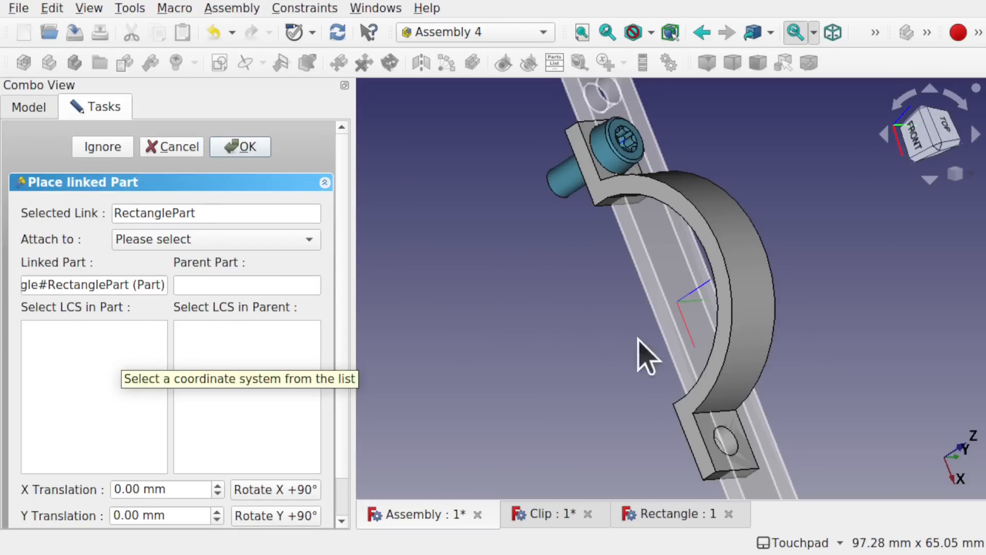
pyautogui.click(662, 515)
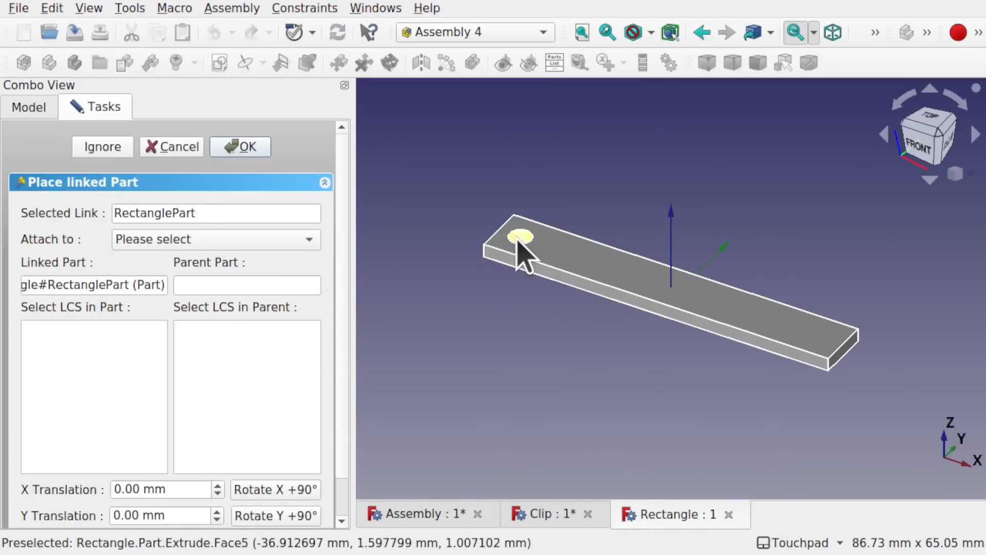
pyautogui.click(173, 147)
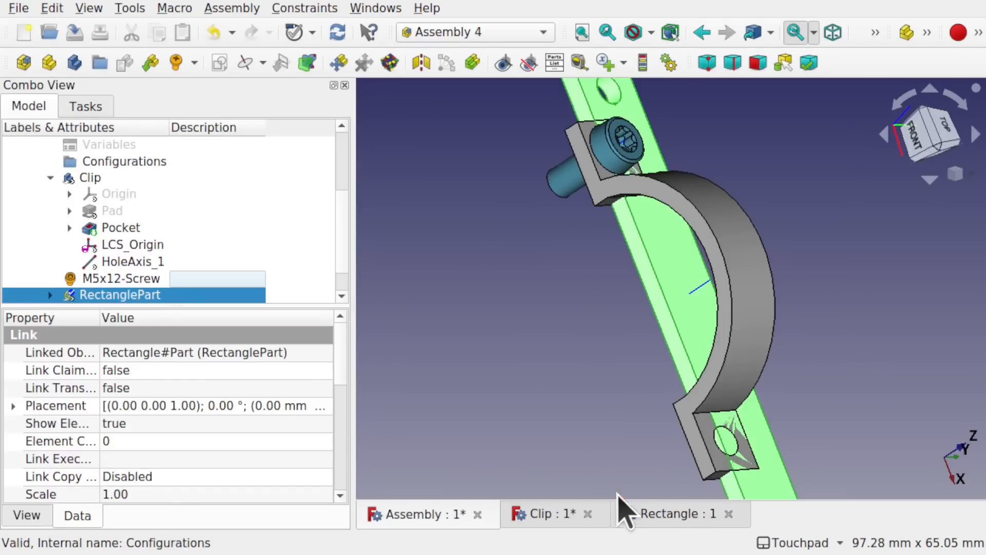
# Switch to the Rectangle document and create a hole axis on the circular edge of the plate's hole.
pyautogui.click(629, 515)
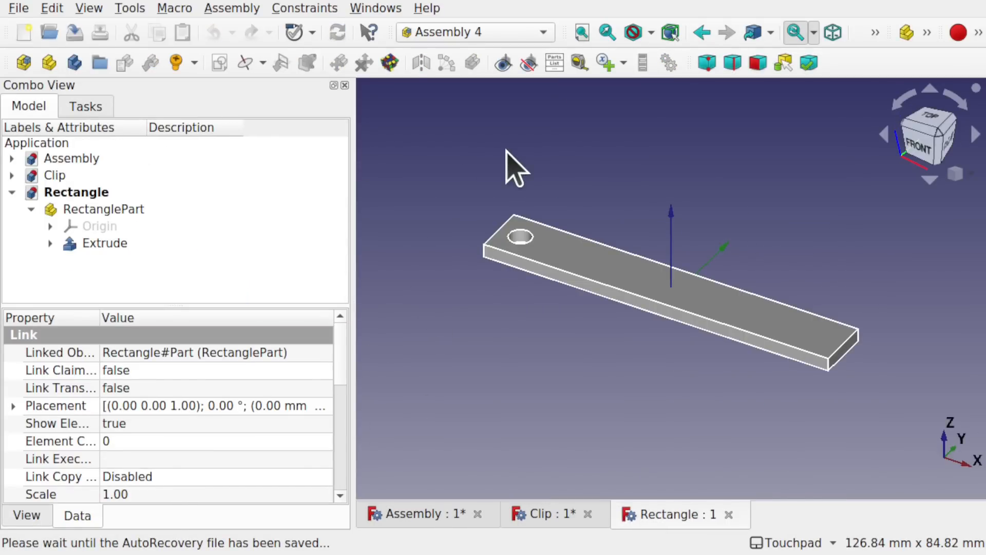
pyautogui.click(529, 241)
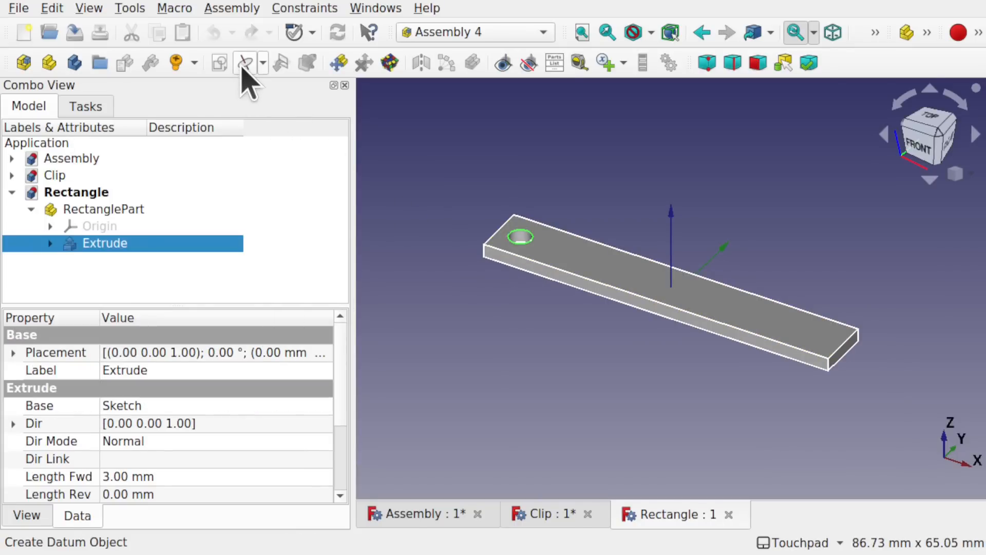
pyautogui.click(263, 63)
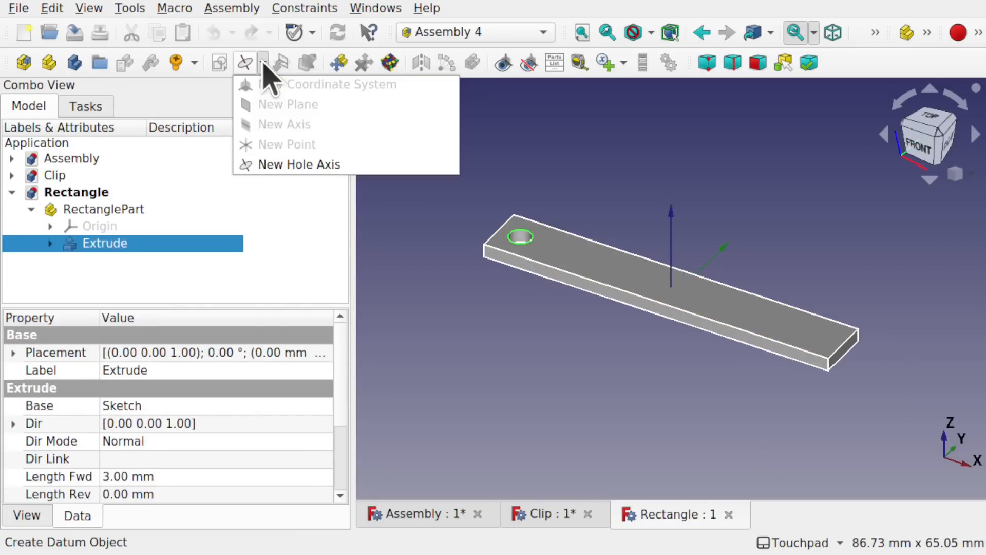
pyautogui.click(324, 165)
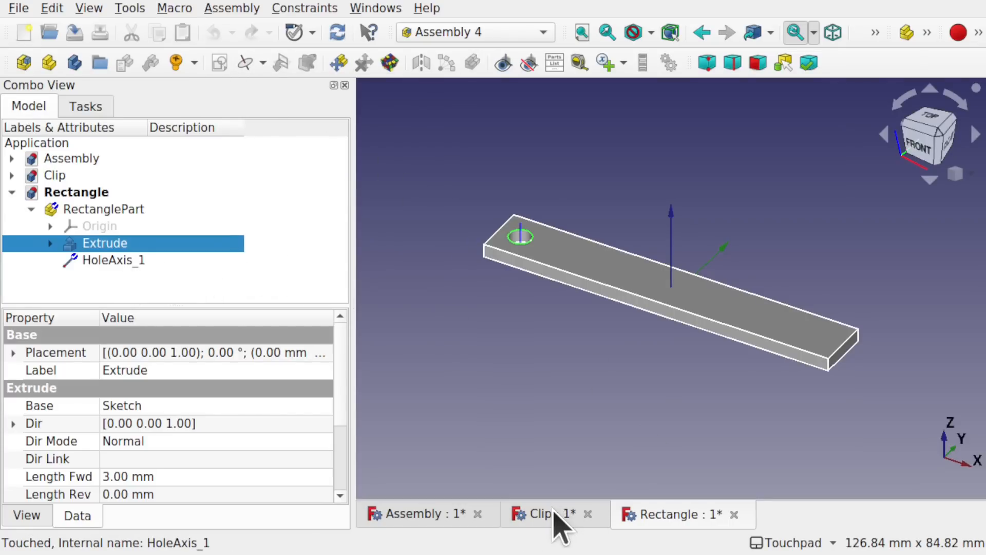
# In the Assembly document, edit RectanglePart's placement and attach its HoleAxis_1 to the Clip's HoleAxis_1.
pyautogui.click(426, 515)
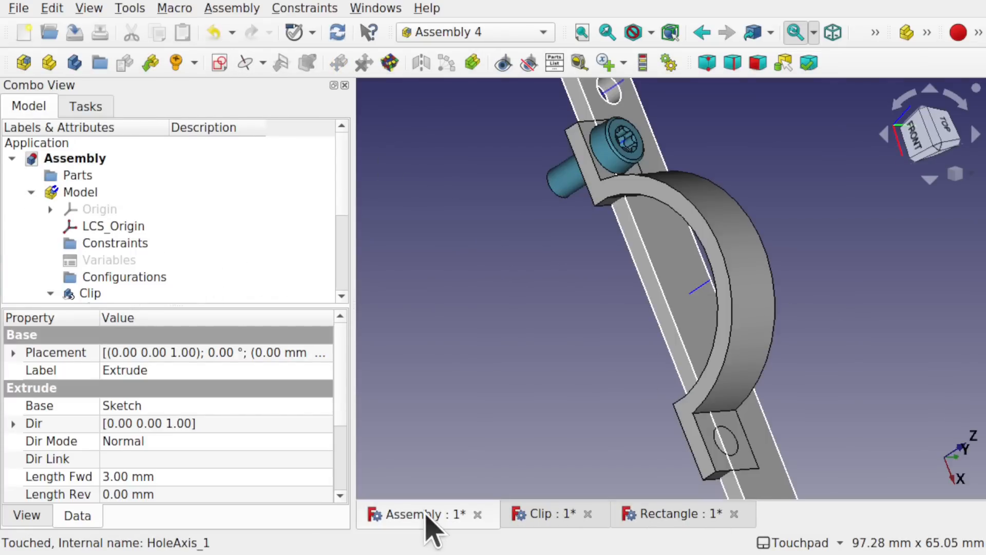
pyautogui.scroll(-5, 670, 120)
pyautogui.scroll(2, 667, 110)
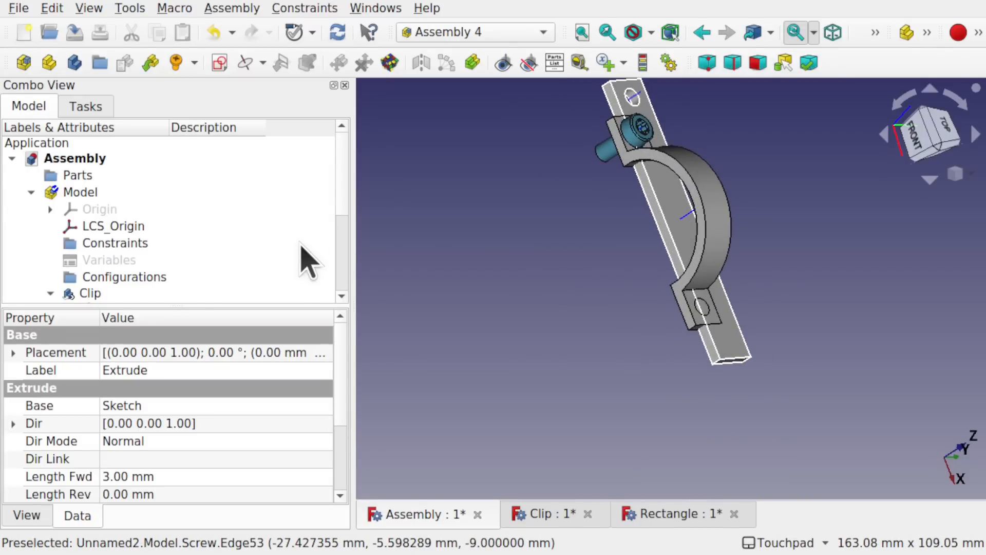
pyautogui.moveTo(344, 201); pyautogui.dragTo(348, 249)
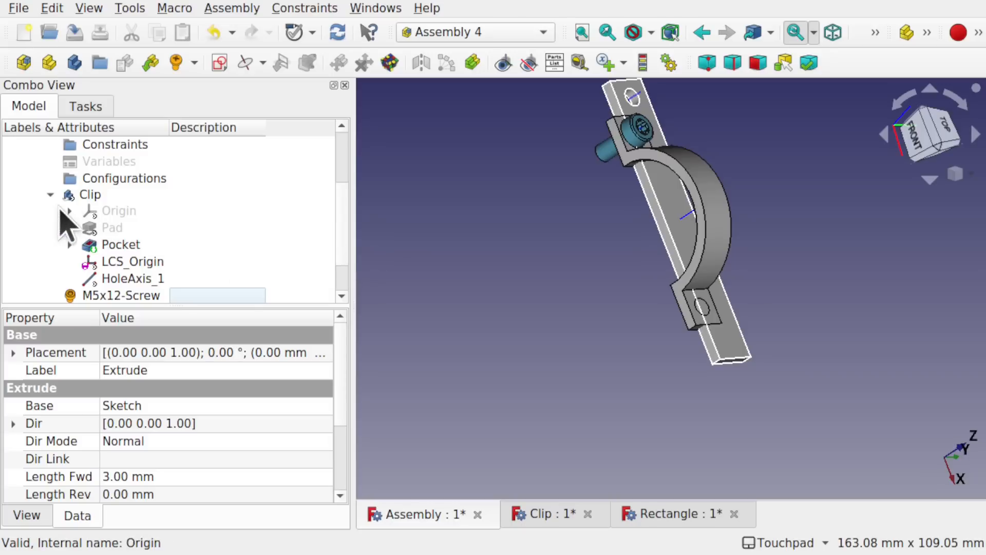
pyautogui.click(51, 195)
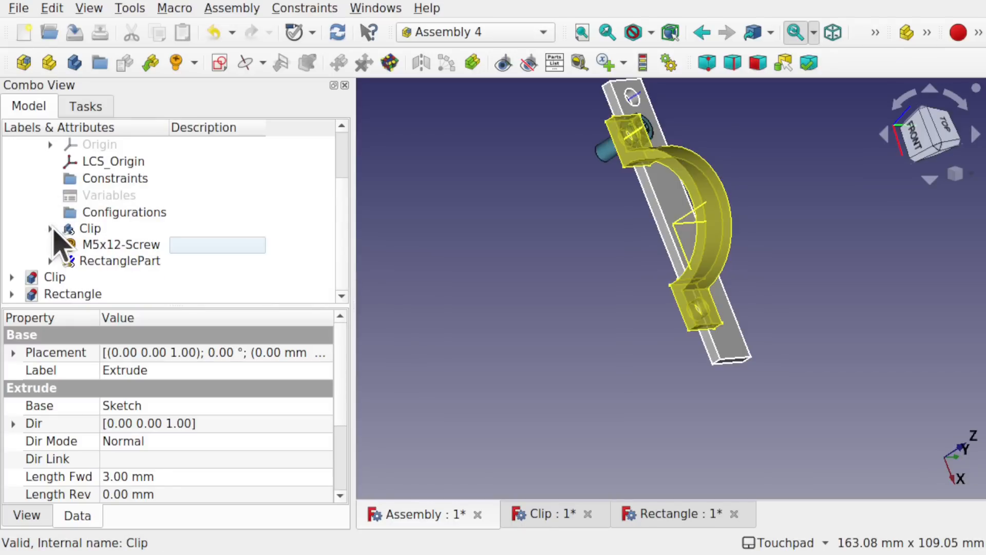
pyautogui.click(119, 261)
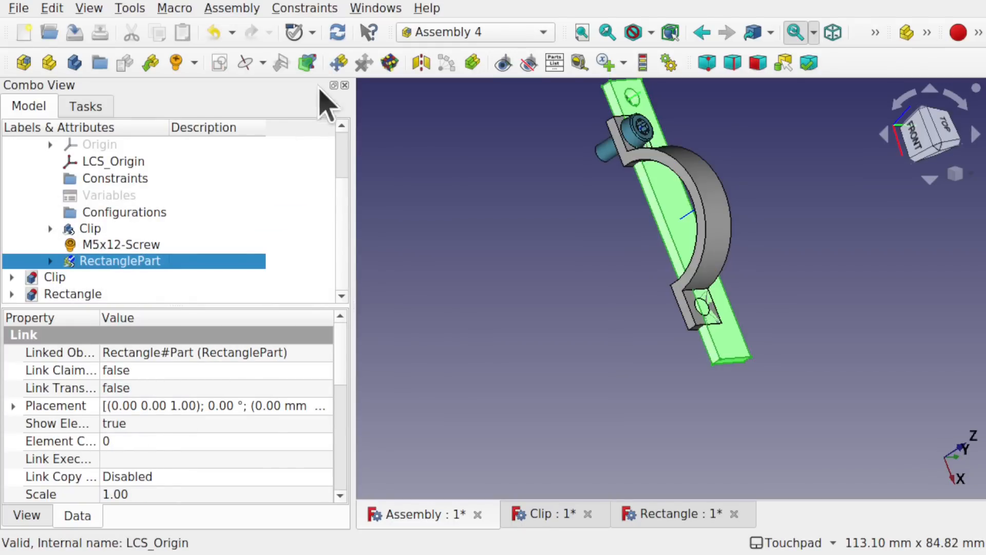
pyautogui.click(339, 63)
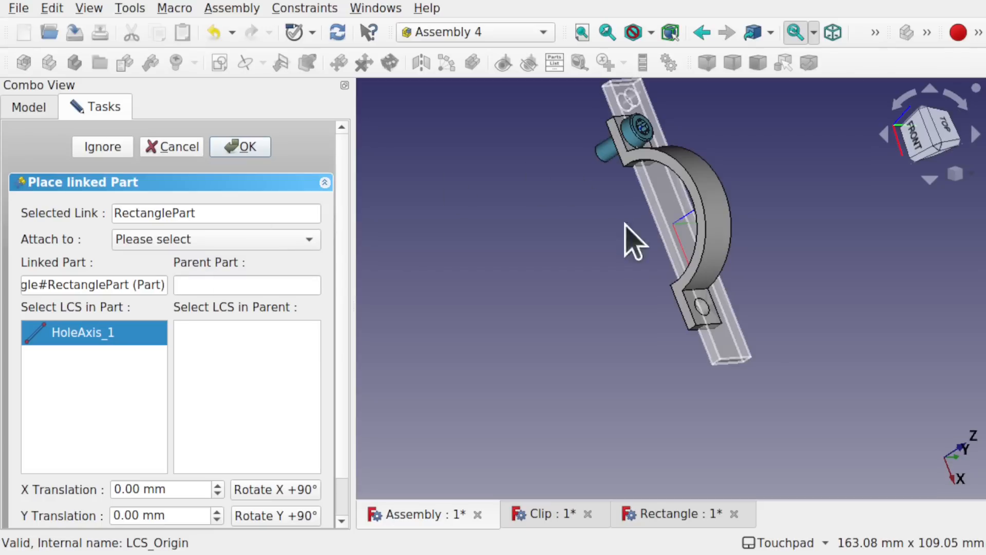
pyautogui.click(179, 241)
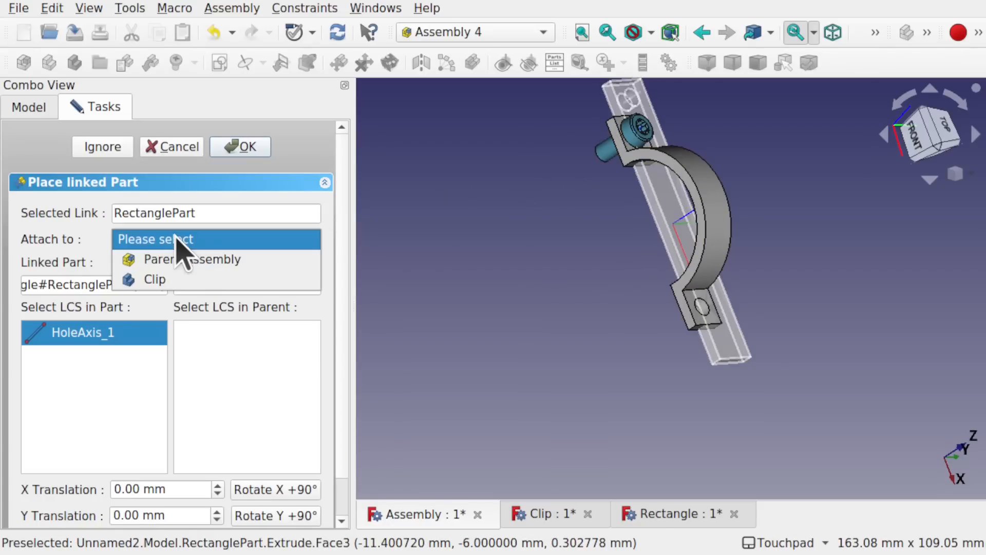
pyautogui.click(160, 280)
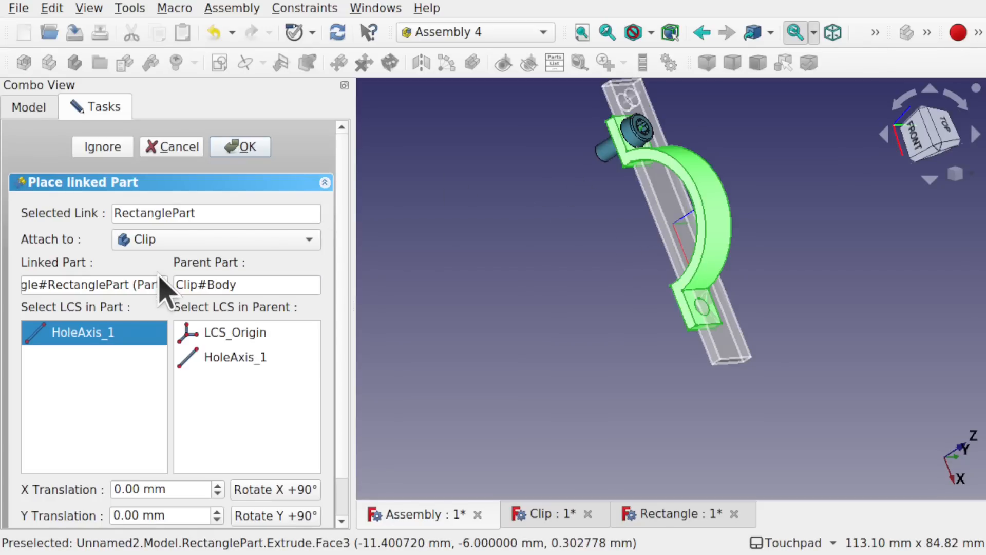
pyautogui.click(256, 360)
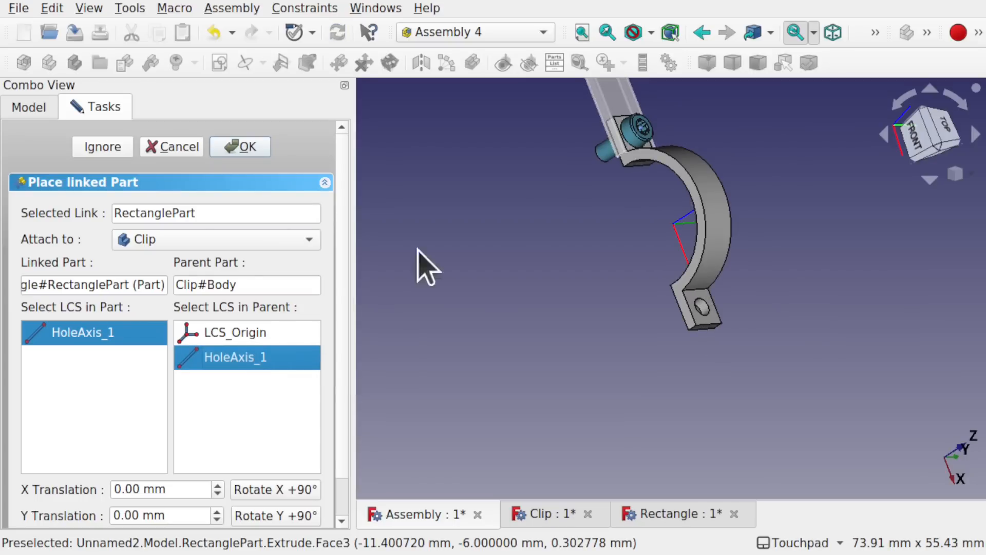
# Set RectanglePart's Z translation to -3 mm so the plate sits behind the clip's flange.
pyautogui.scroll(-5, 636, 149)
pyautogui.scroll(-1, 637, 154)
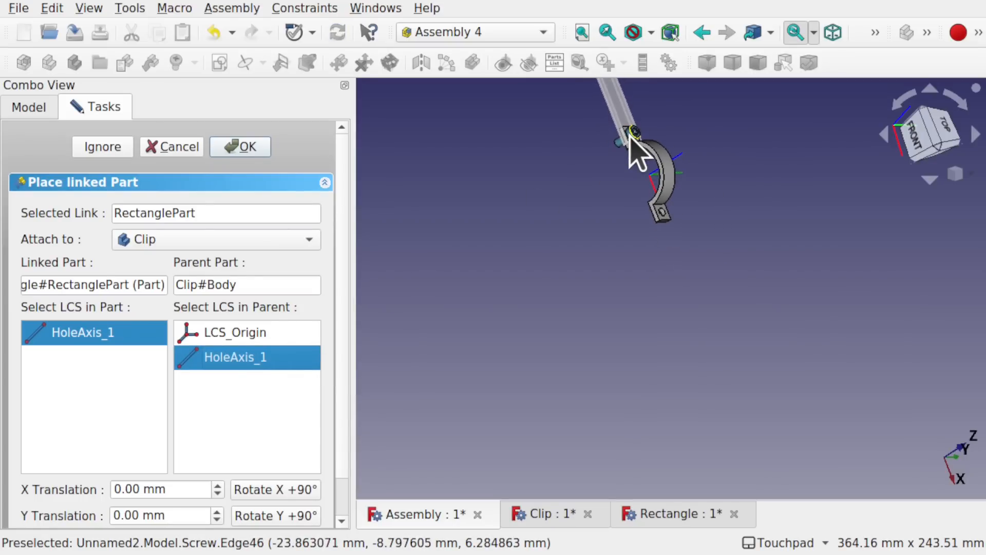
pyautogui.keyDown('shift'); pyautogui.moveTo(631, 136); pyautogui.dragTo(623, 296, button='middle'); pyautogui.keyUp('shift')
pyautogui.scroll(5, 624, 297)
pyautogui.scroll(1, 627, 313)
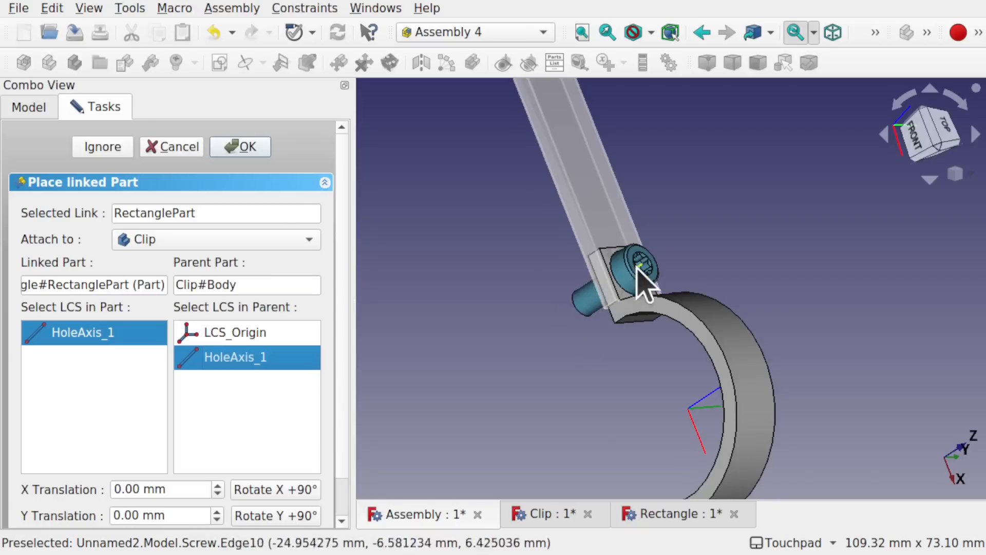
pyautogui.keyDown('alt'); pyautogui.moveTo(638, 303); pyautogui.dragTo(740, 240, button='middle'); pyautogui.keyUp('alt')
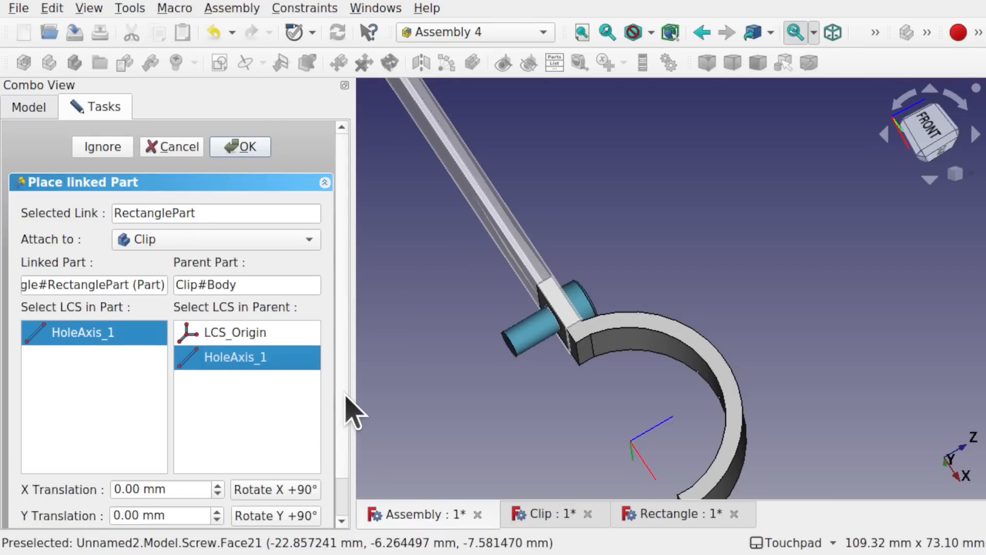
pyautogui.scroll(-2, 345, 395)
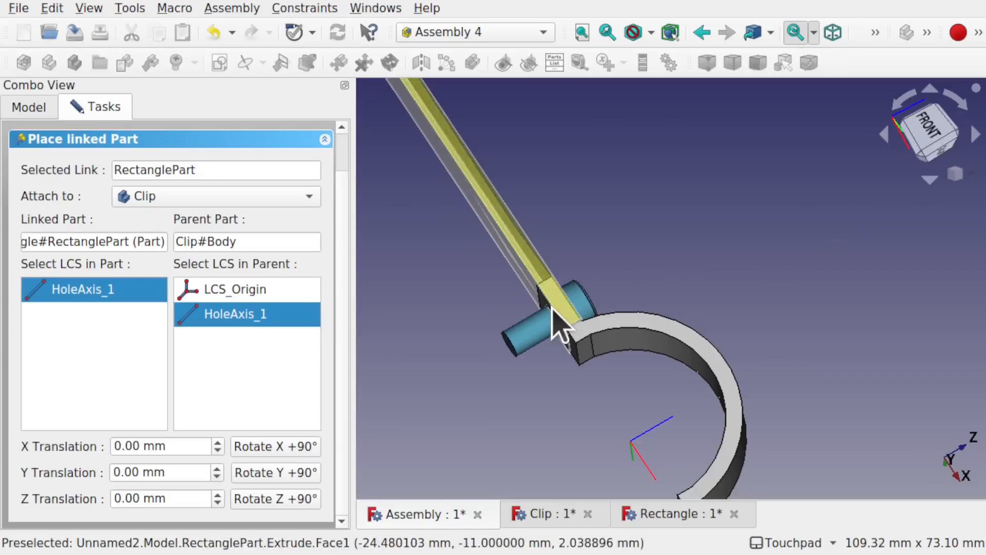
pyautogui.click(218, 503)
pyautogui.click(218, 503)
pyautogui.click(217, 503)
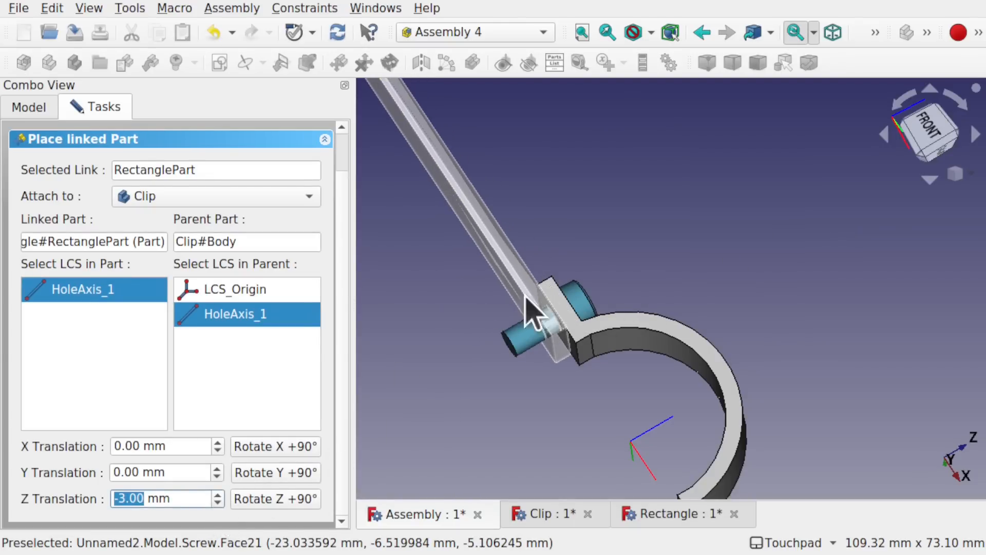
# Try rotating RectanglePart in 90° increments through a full turn about X and a full turn about Y.
pyautogui.click(289, 447)
pyautogui.click(289, 447)
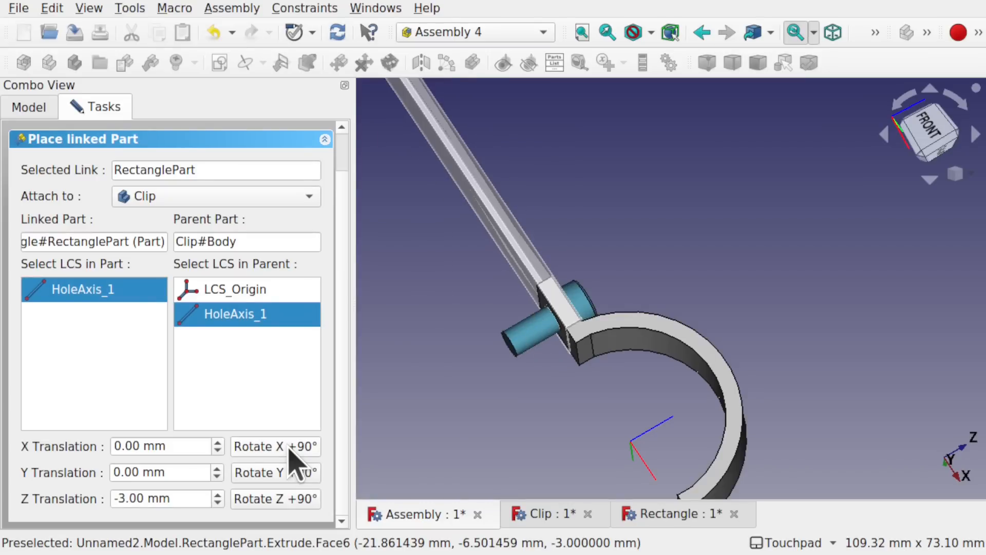
pyautogui.click(289, 447)
pyautogui.click(289, 446)
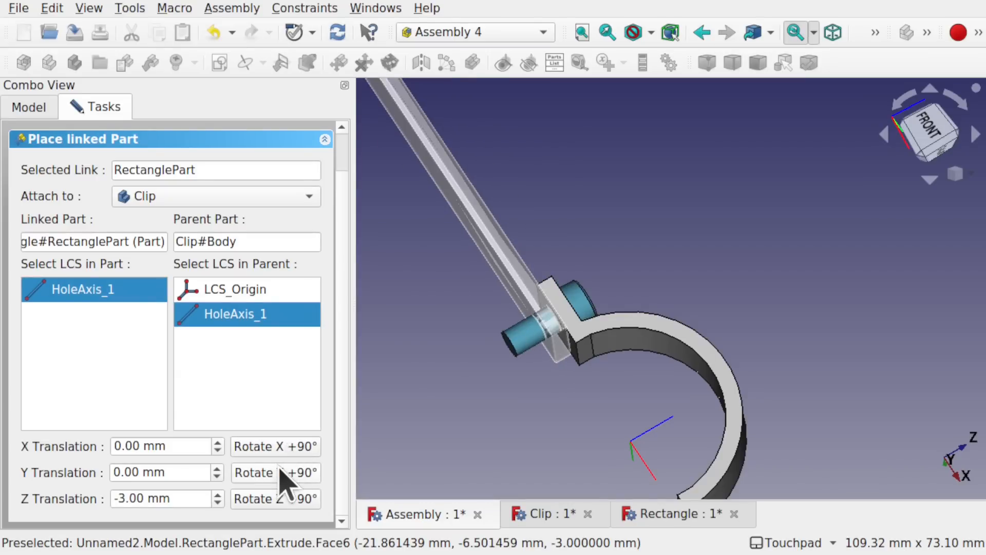
pyautogui.click(280, 471)
pyautogui.click(280, 471)
pyautogui.click(280, 472)
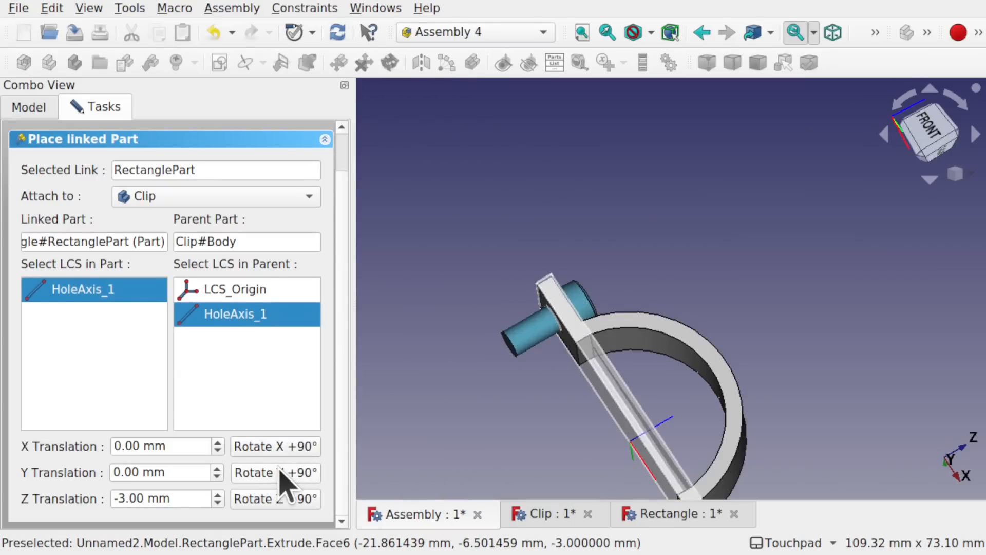
pyautogui.click(280, 471)
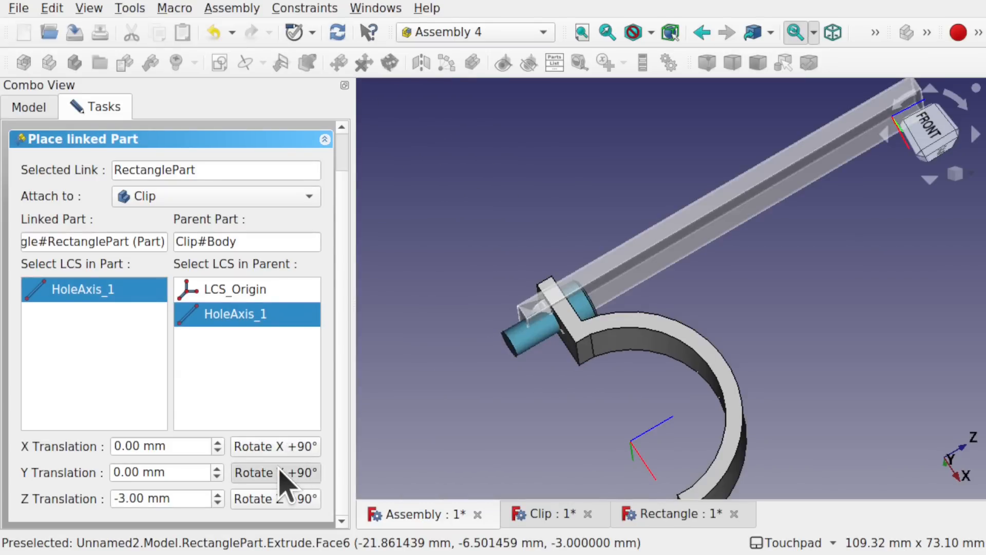
# Rotate RectanglePart about Z in 90° increments until it extends perpendicular to the clip's profile, and accept the placement.
pyautogui.click(270, 498)
pyautogui.click(268, 496)
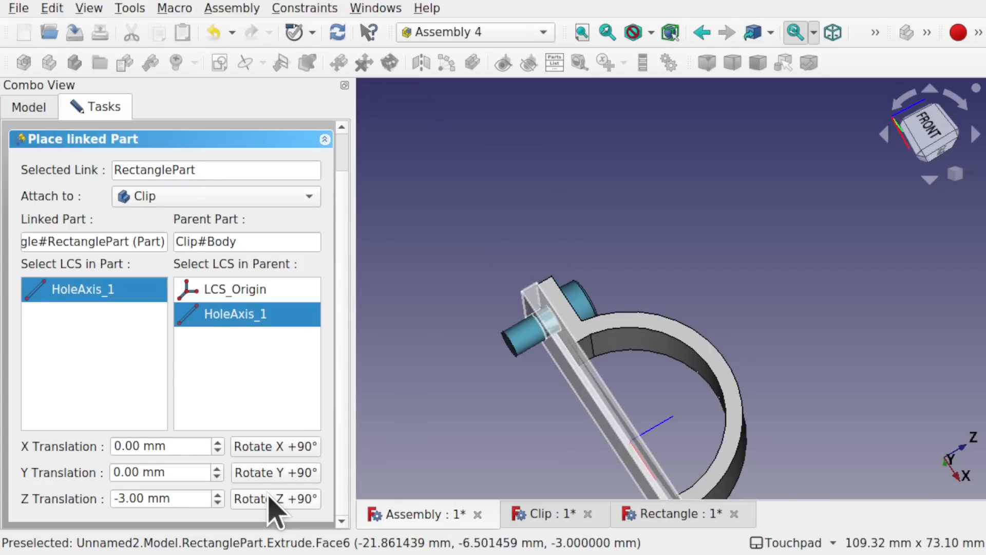
pyautogui.click(270, 498)
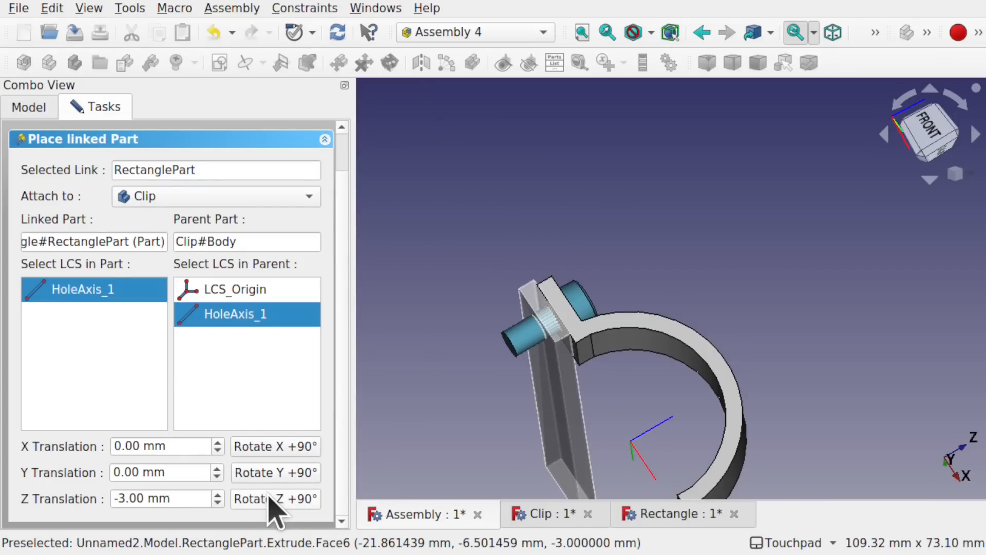
pyautogui.click(270, 498)
pyautogui.click(269, 498)
pyautogui.click(270, 499)
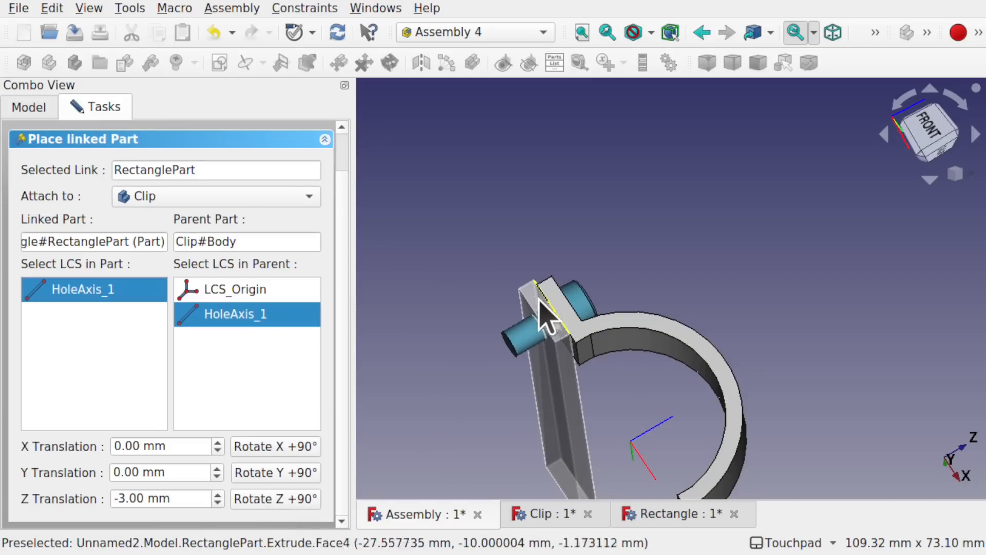
pyautogui.scroll(2, 344, 165)
pyautogui.click(237, 146)
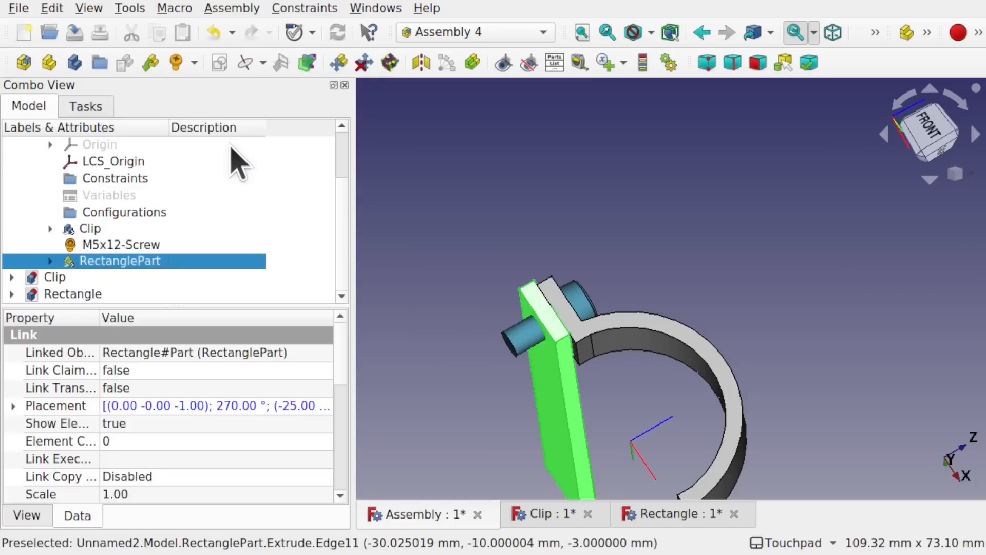
# Insert a nut into the assembly, set its diameter to M5, and deselect it.
pyautogui.keyDown('alt'); pyautogui.moveTo(690, 288); pyautogui.dragTo(601, 349); pyautogui.keyUp('alt')
pyautogui.keyDown('shift'); pyautogui.moveTo(768, 310); pyautogui.dragTo(645, 281); pyautogui.keyUp('shift')
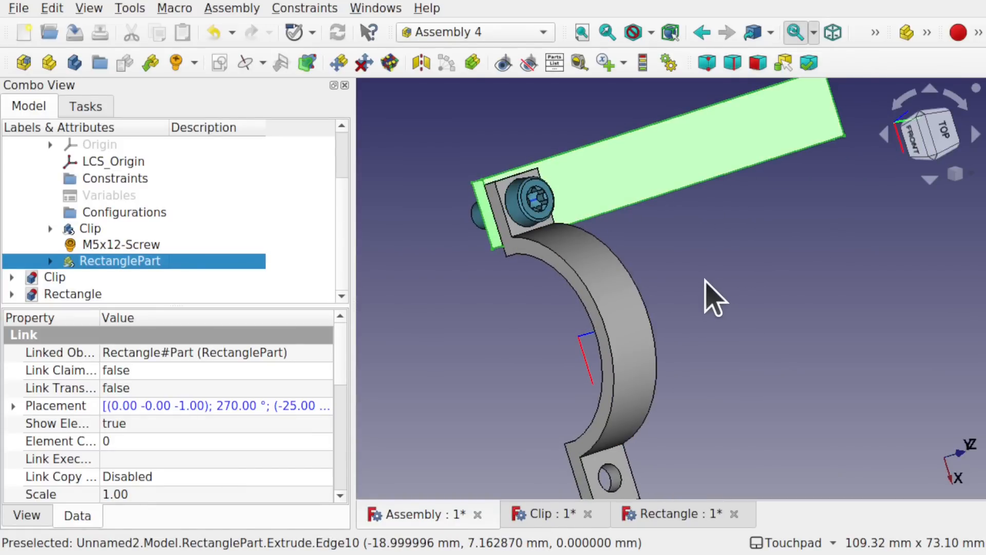
pyautogui.keyDown('alt'); pyautogui.moveTo(667, 301); pyautogui.dragTo(852, 182); pyautogui.keyUp('alt')
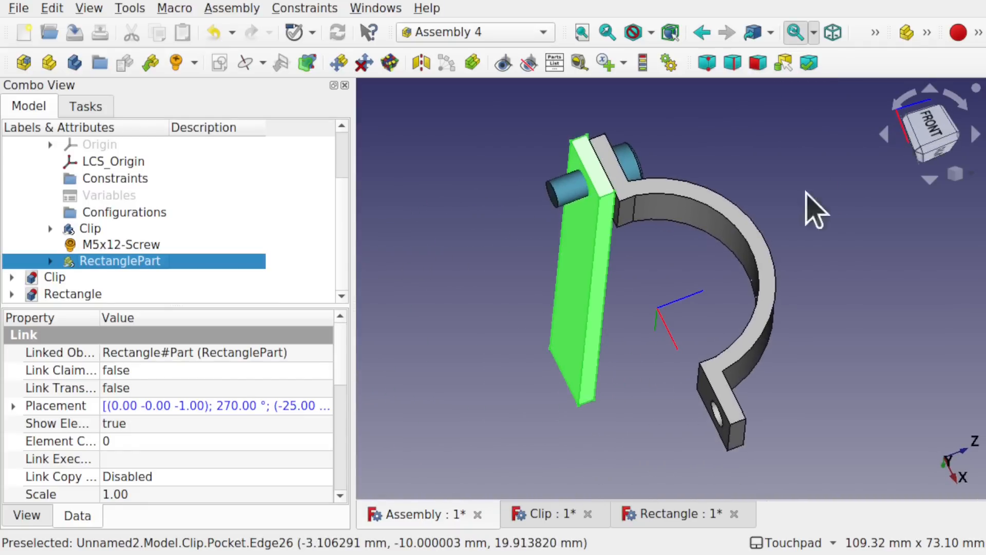
pyautogui.click(451, 232)
pyautogui.click(194, 63)
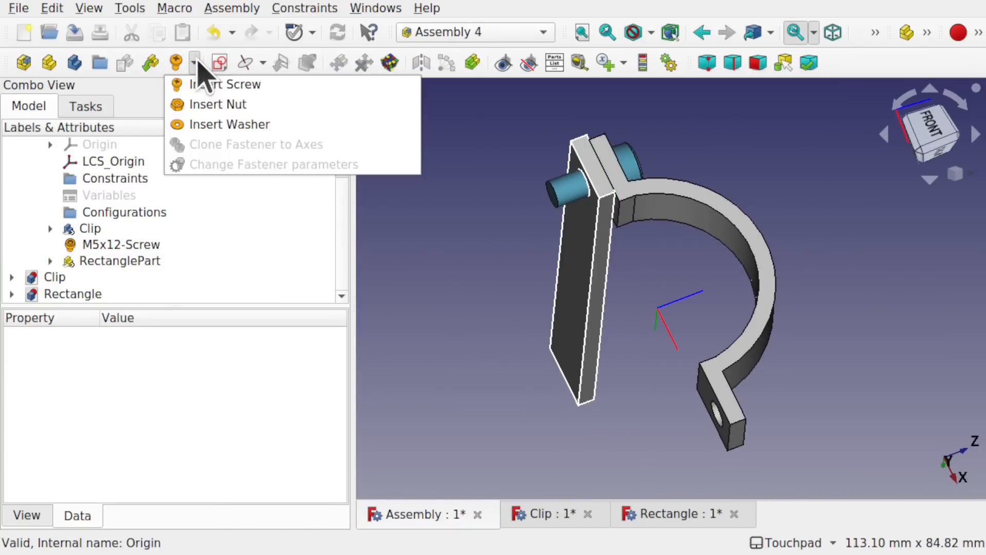
pyautogui.click(217, 104)
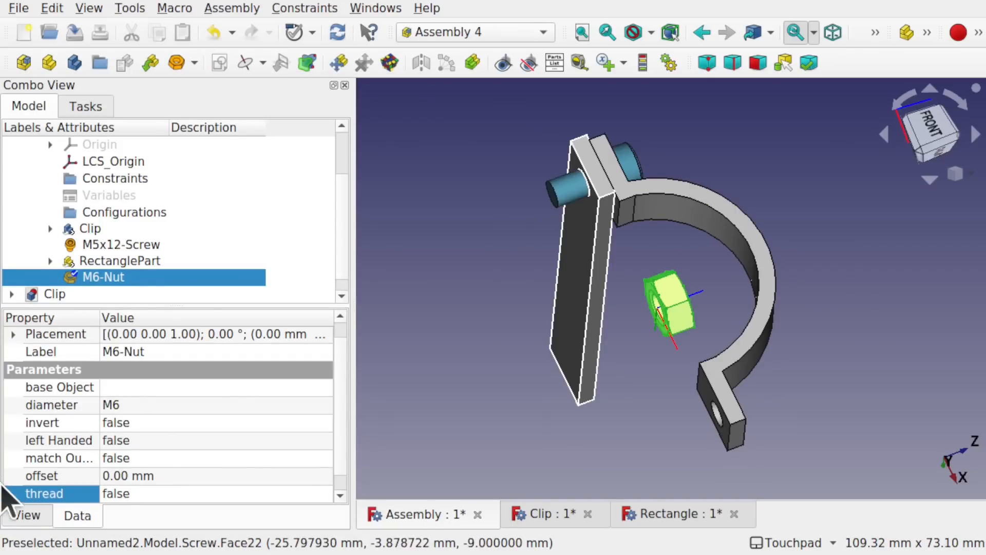
pyautogui.click(153, 406)
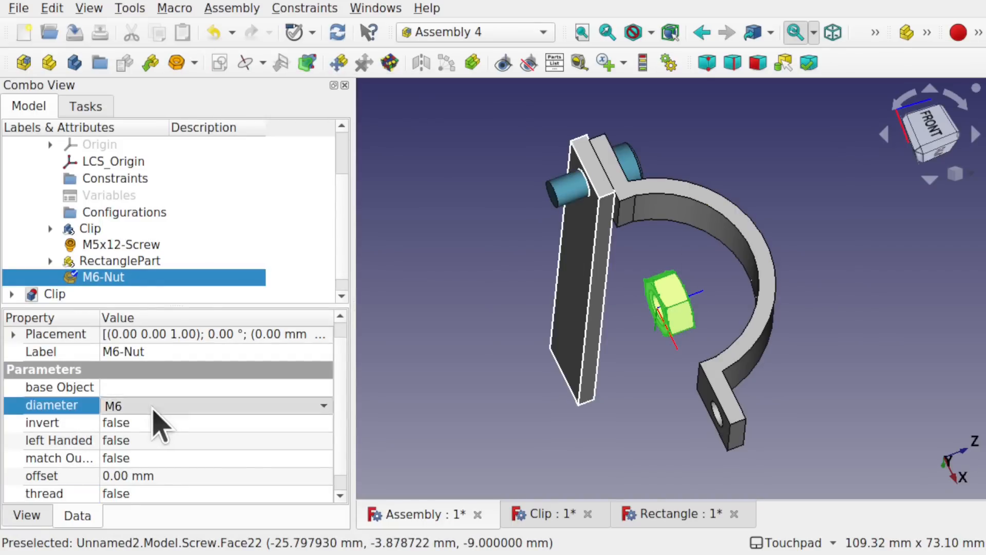
pyautogui.click(153, 405)
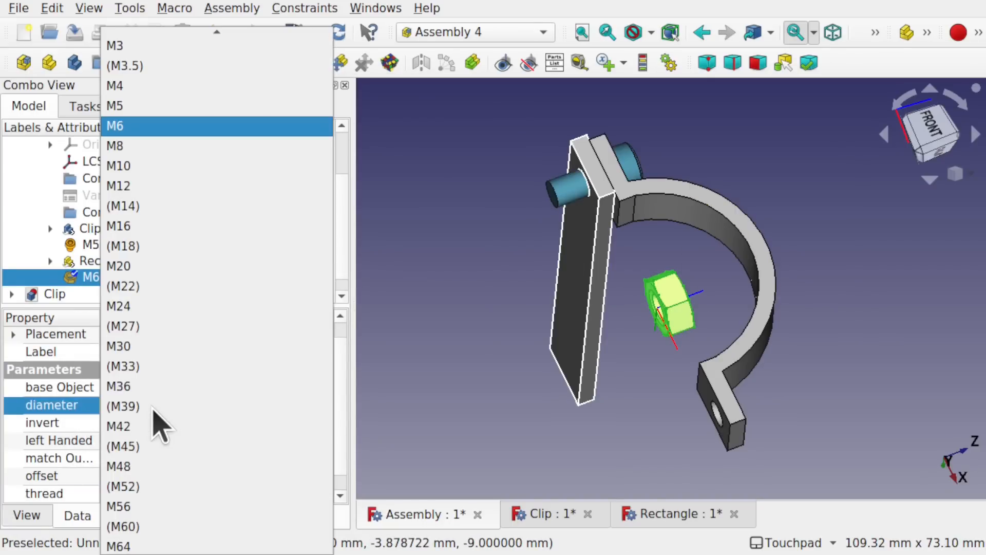
pyautogui.click(145, 105)
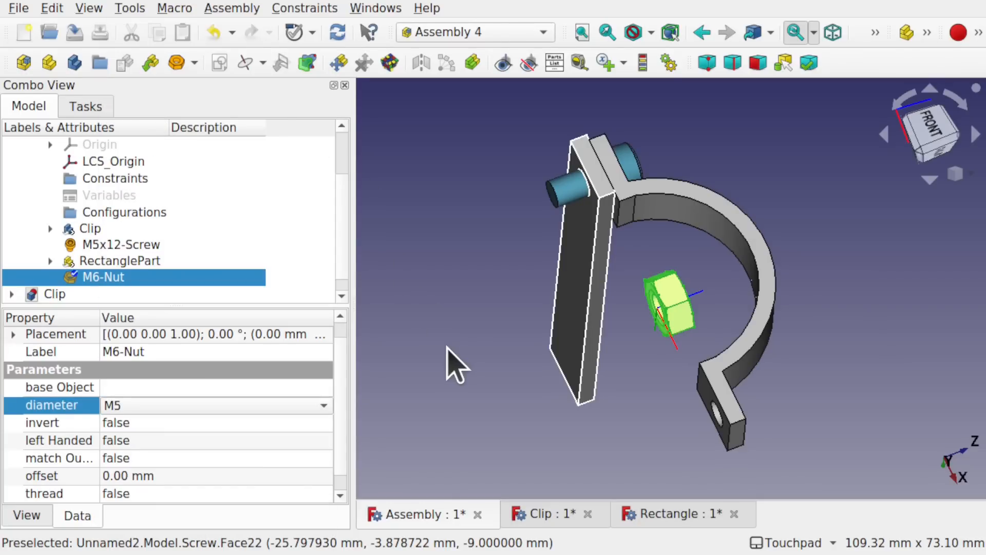
pyautogui.click(452, 365)
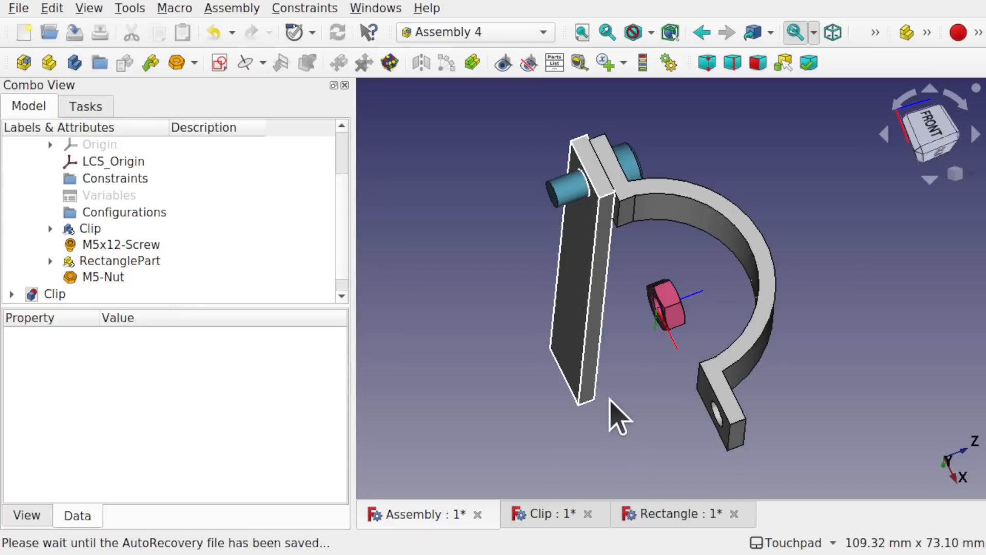
# Open the M5 nut's placement for editing and attach it to HoleAxis_1 of the Clip.
pyautogui.click(675, 315)
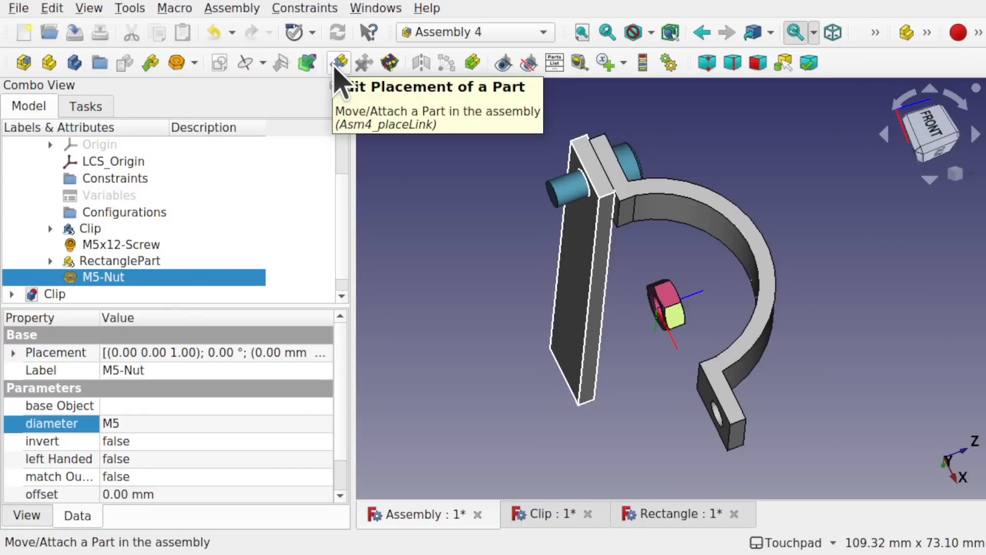
pyautogui.click(338, 62)
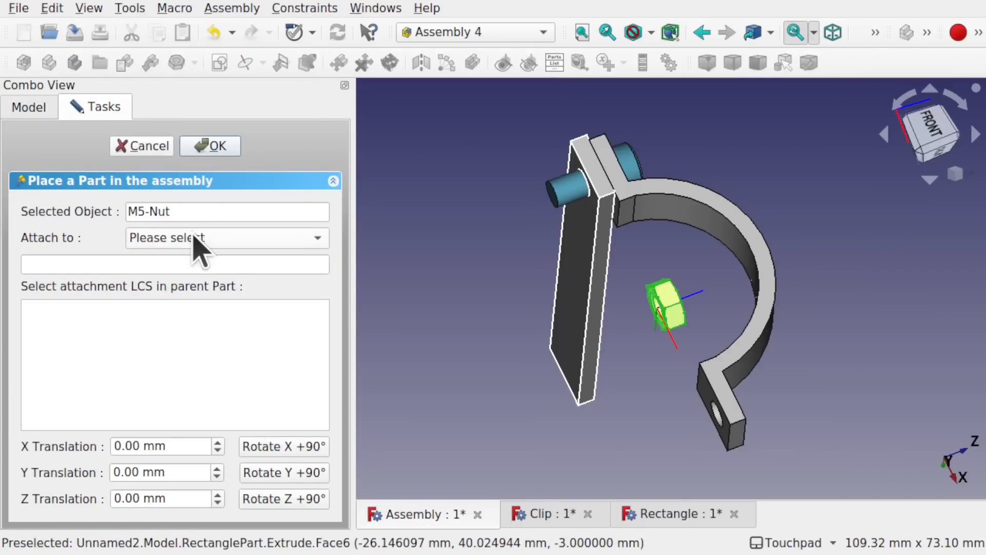
pyautogui.click(211, 238)
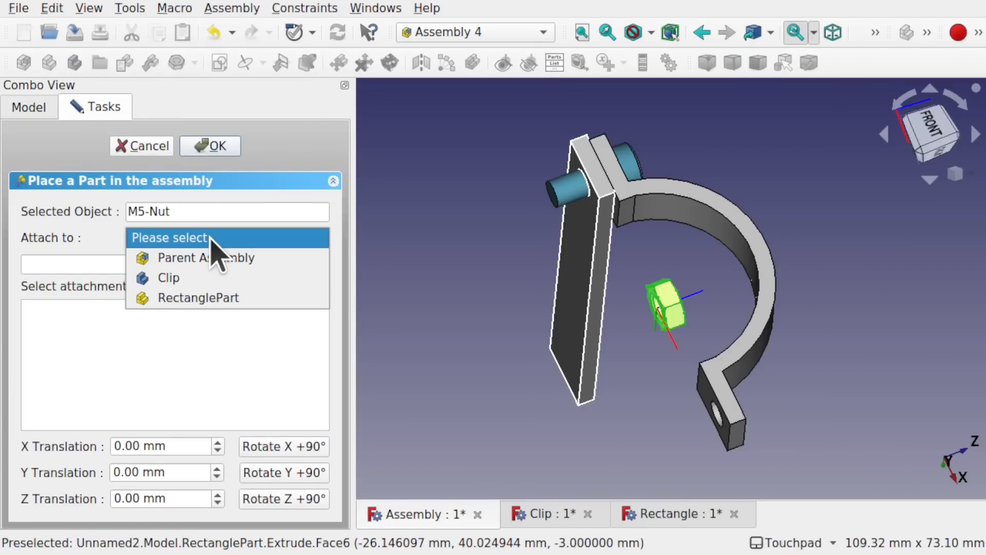
pyautogui.click(225, 278)
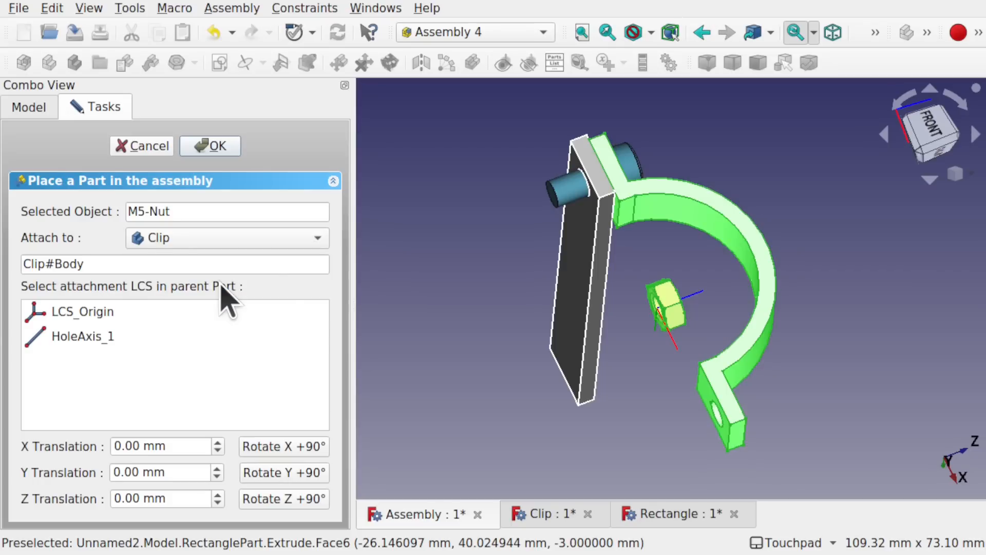
pyautogui.click(101, 339)
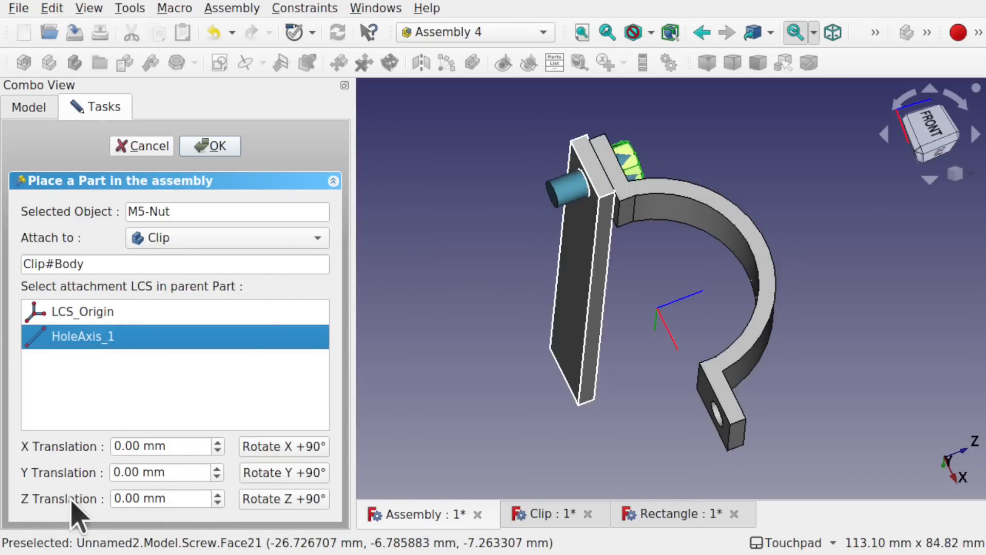
# Set the nut's Z translation to -9 mm so it seats against the plate, accept the placement, and deselect the nut.
pyautogui.click(217, 502)
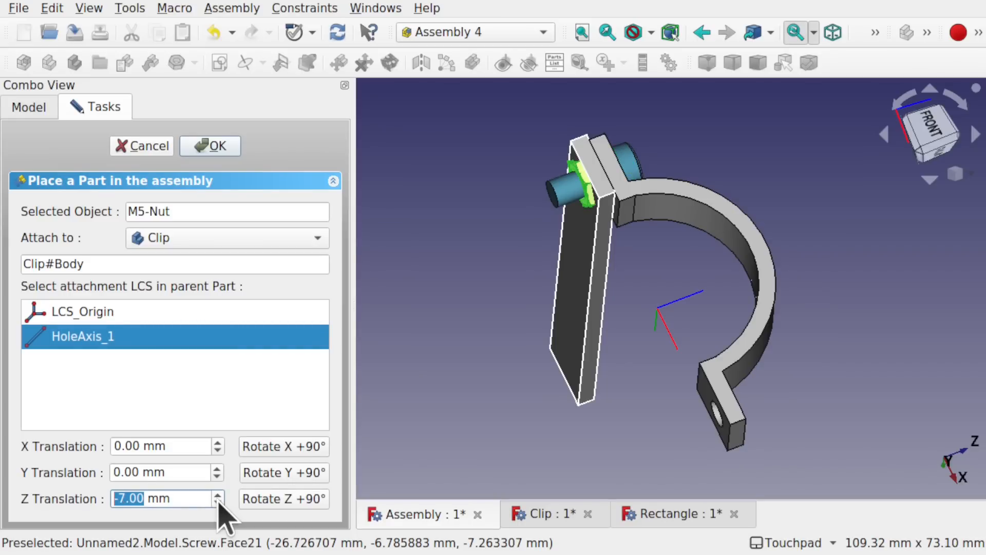
pyautogui.click(218, 502)
pyautogui.click(218, 502)
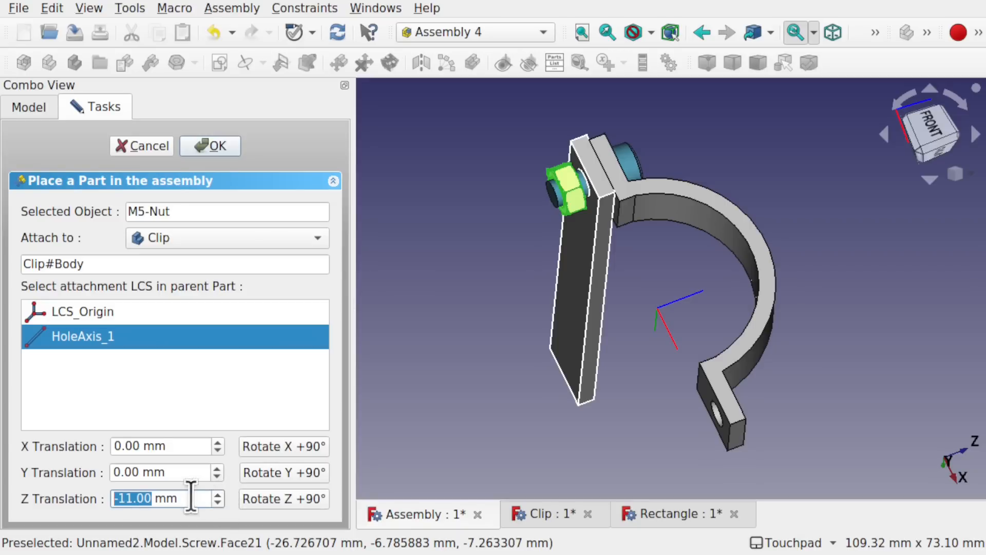
pyautogui.click(218, 494)
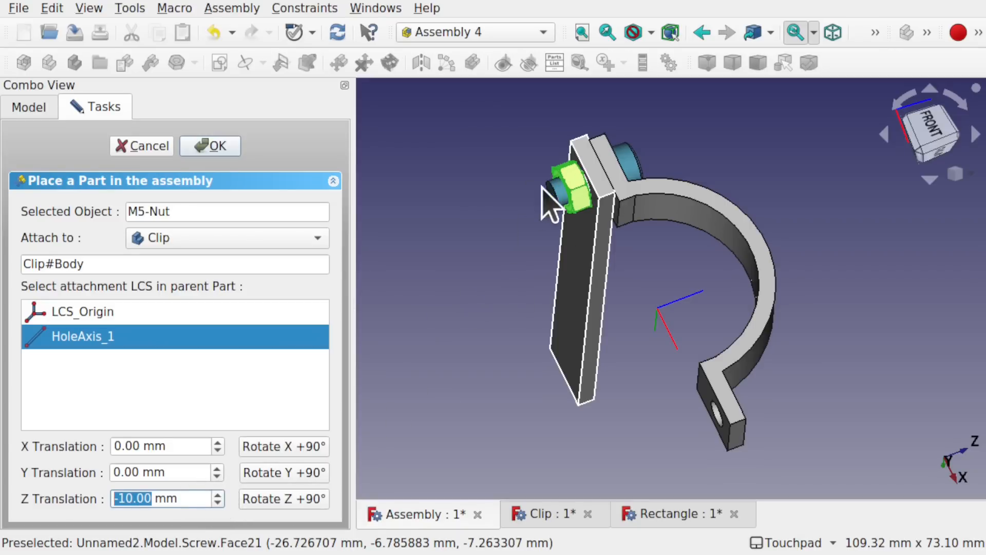
pyautogui.click(218, 493)
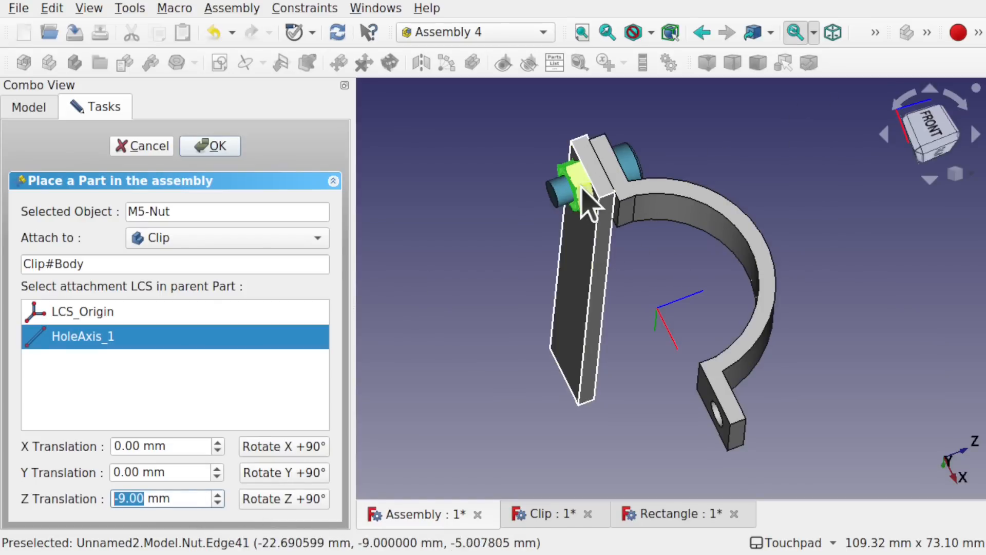
pyautogui.click(234, 152)
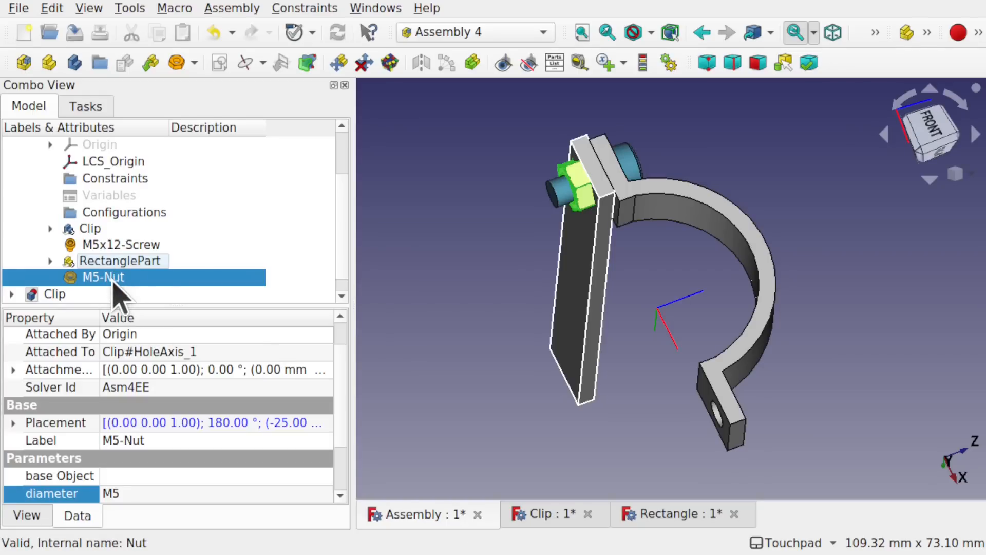
pyautogui.moveTo(340, 389); pyautogui.dragTo(342, 462)
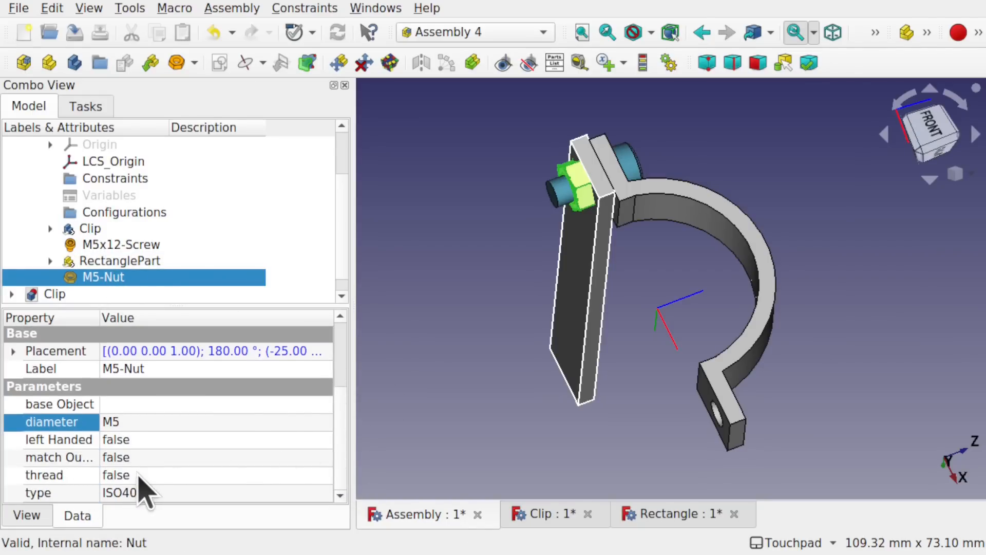
pyautogui.click(475, 328)
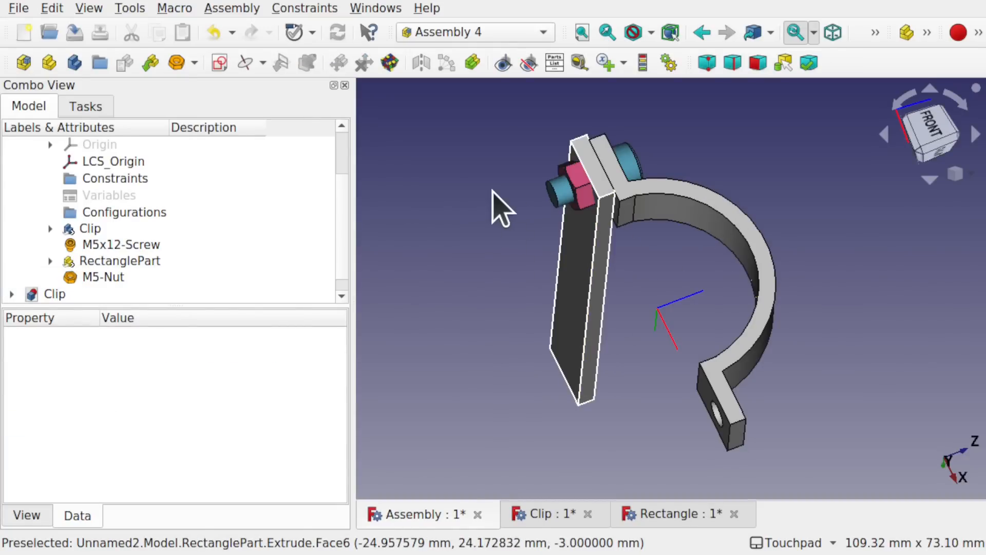
# Insert a second Clip#Body link into the assembly with the link name Body.
pyautogui.click(702, 193)
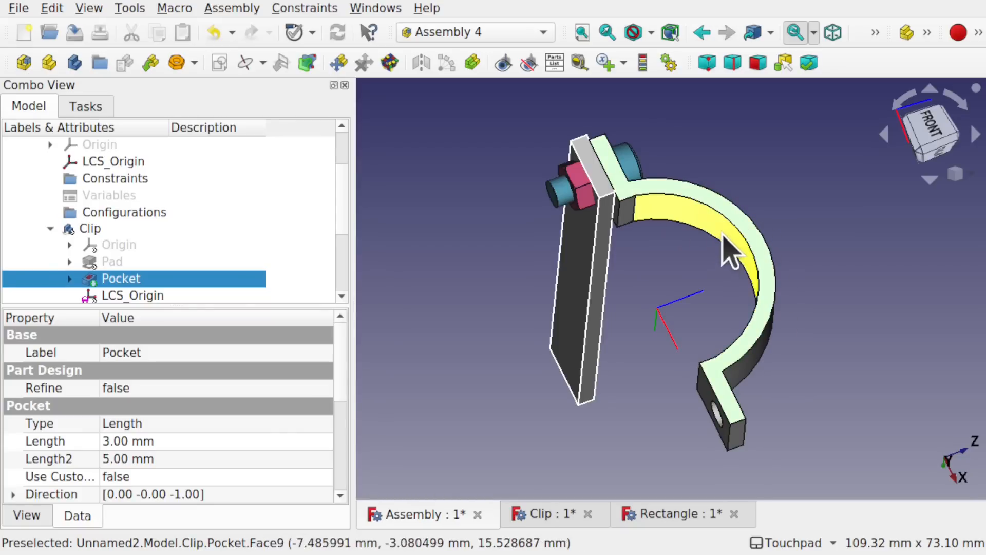
pyautogui.click(150, 64)
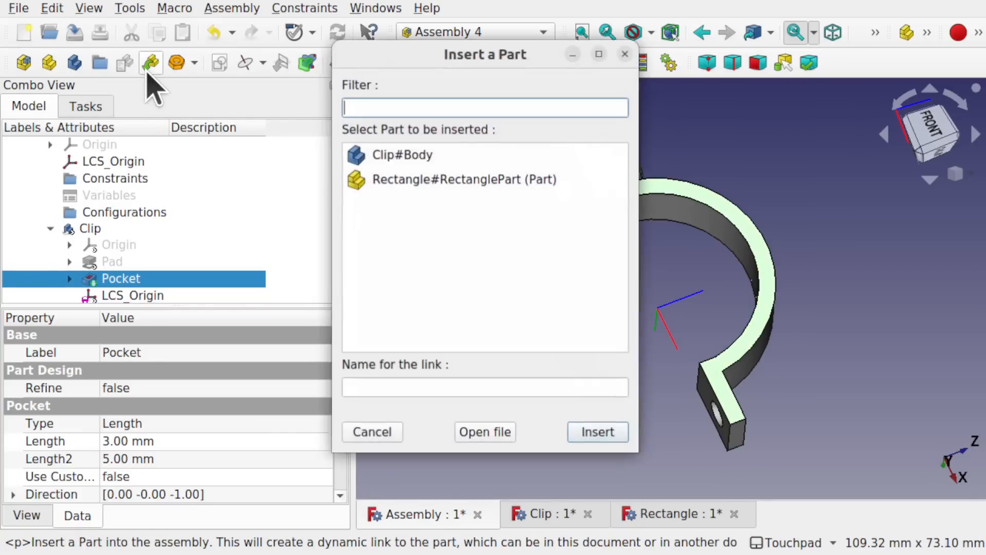
pyautogui.click(402, 155)
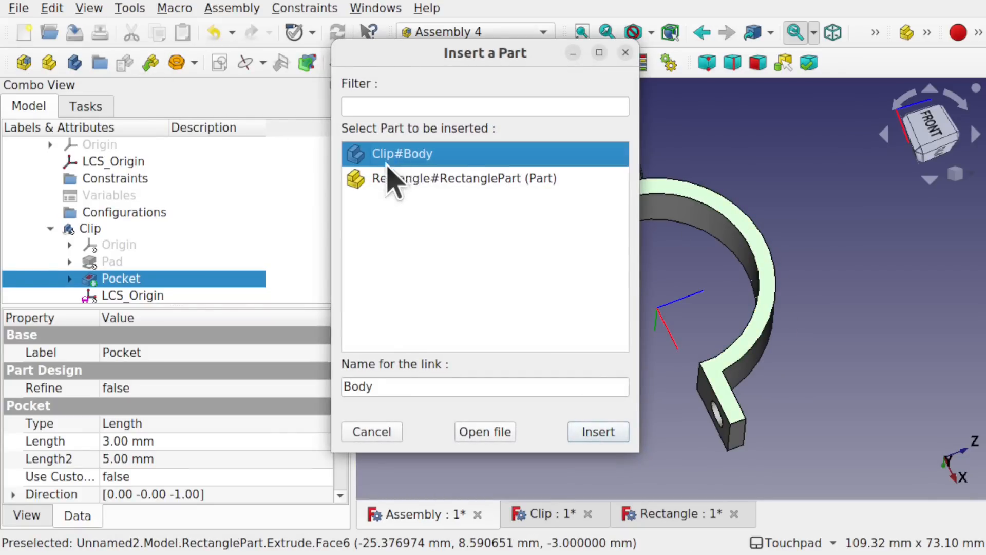
pyautogui.click(606, 430)
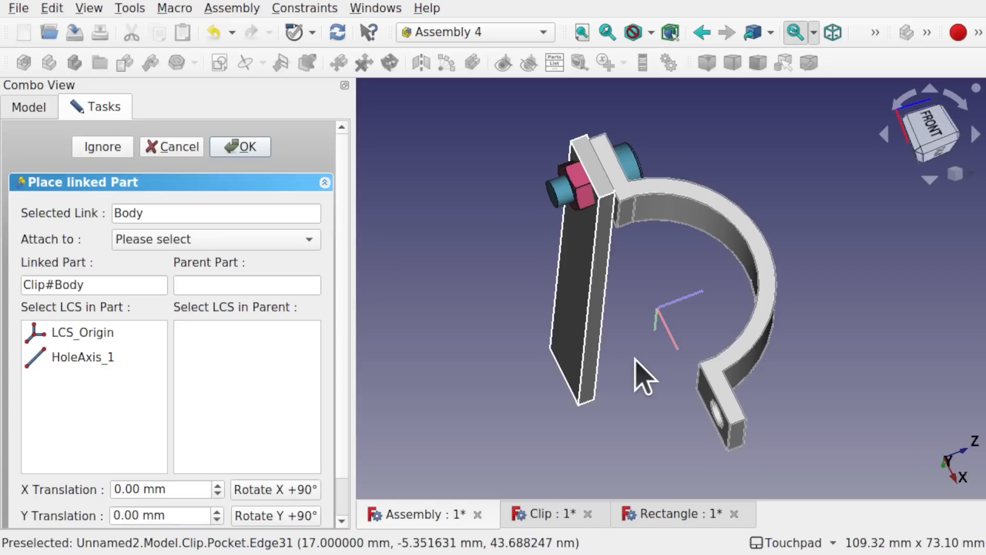
# Try attaching the new Body link to the parent assembly by matching its LCS_Origin to the assembly's LCS_Origin.
pyautogui.click(89, 361)
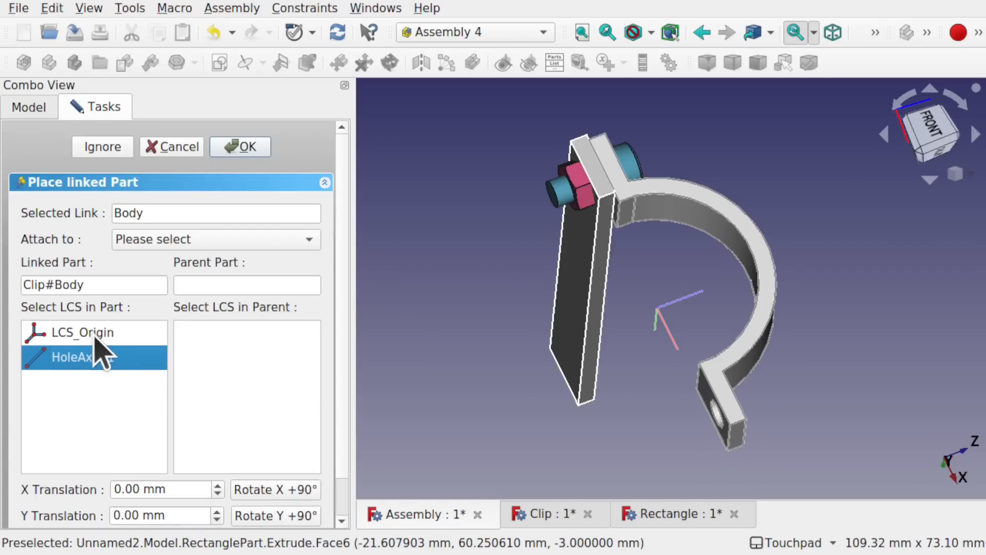
pyautogui.click(87, 336)
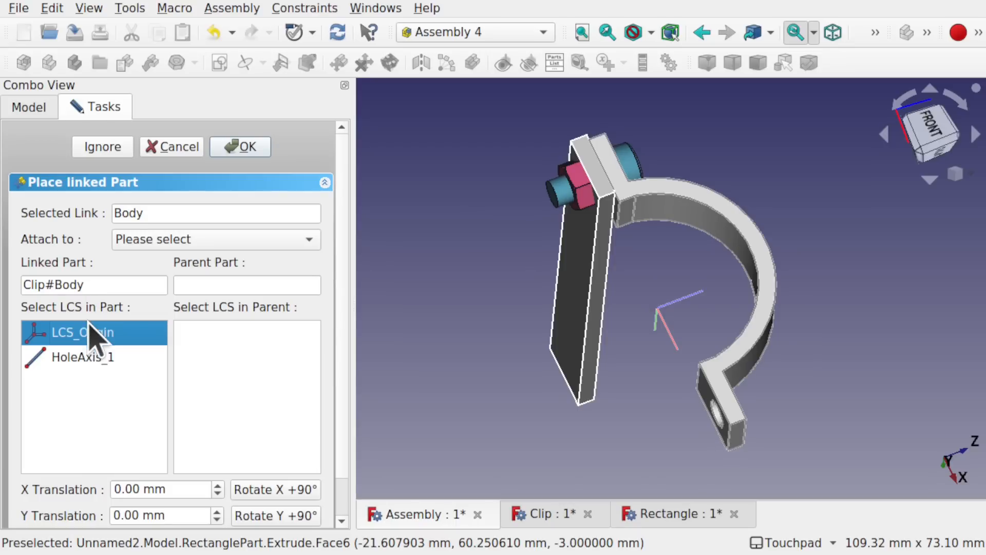
pyautogui.click(185, 239)
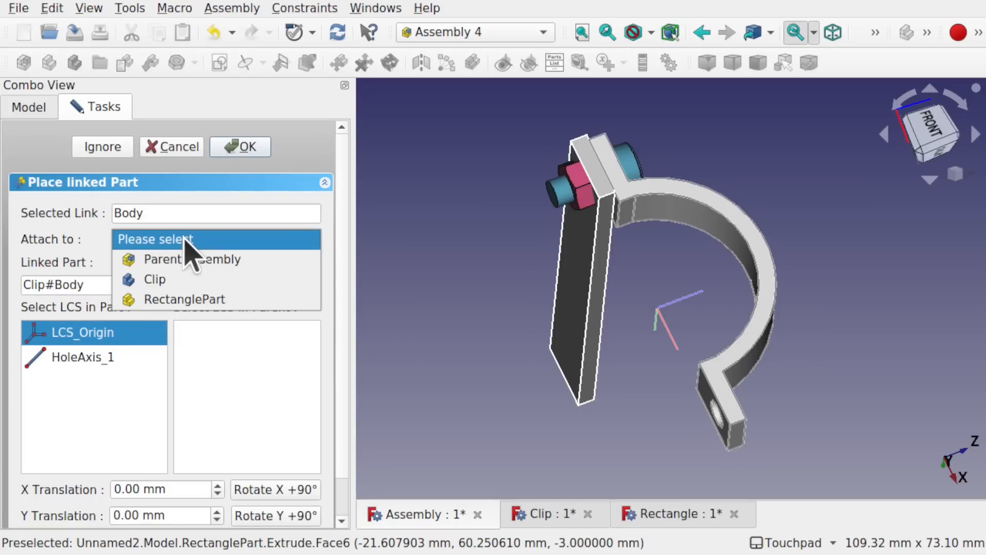
pyautogui.click(231, 259)
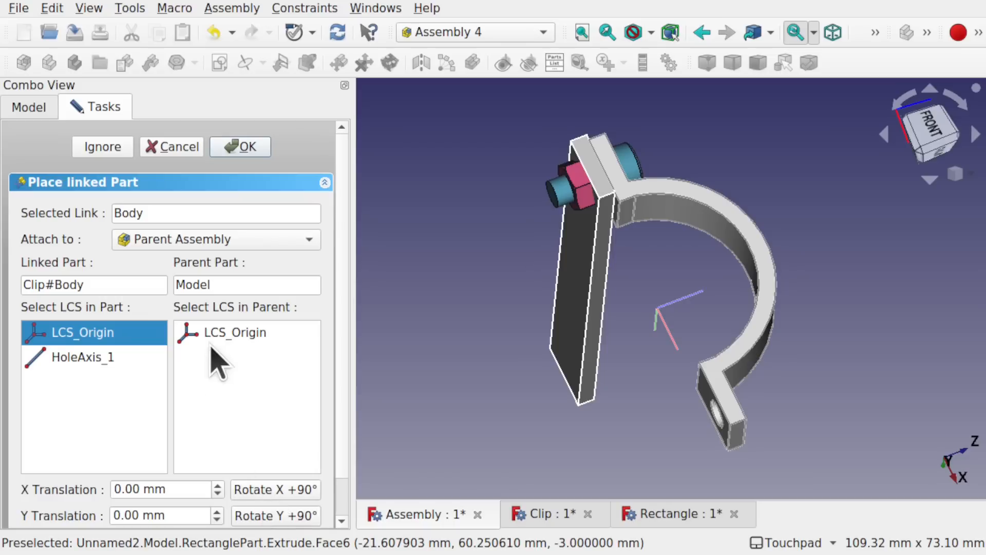
pyautogui.click(234, 334)
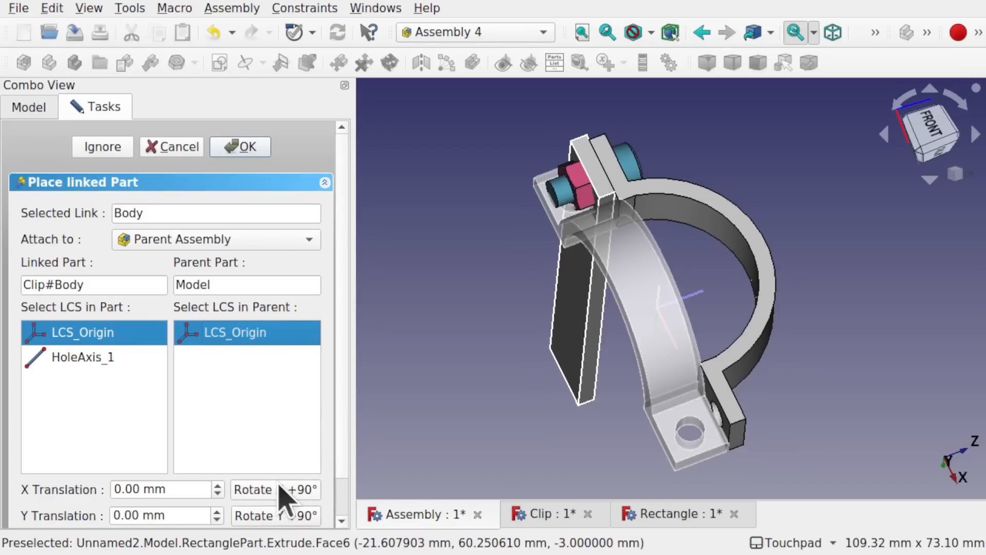
# Rotate the second clip in 90° increments about X, Y and Z until it mirrors the first clip and closes the ring.
pyautogui.click(267, 493)
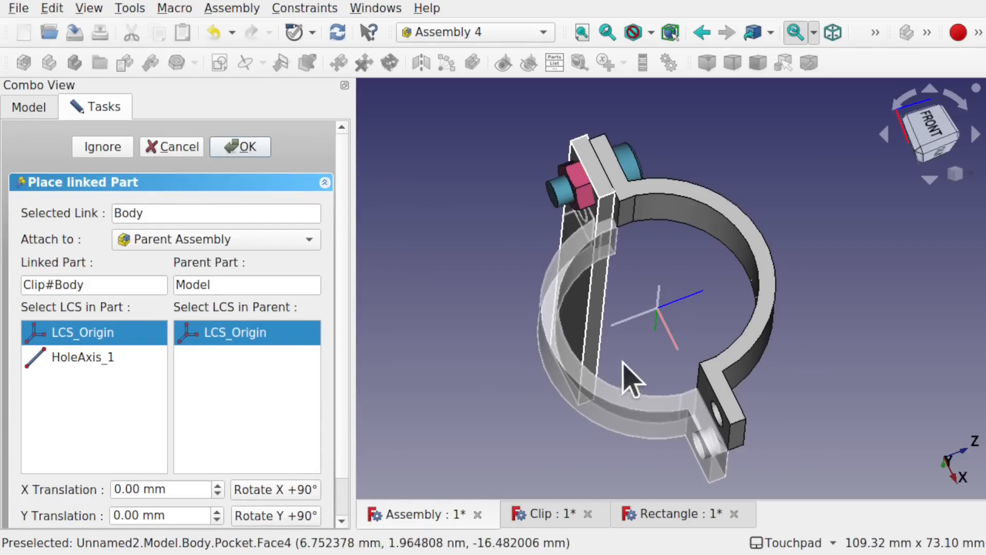
pyautogui.click(278, 516)
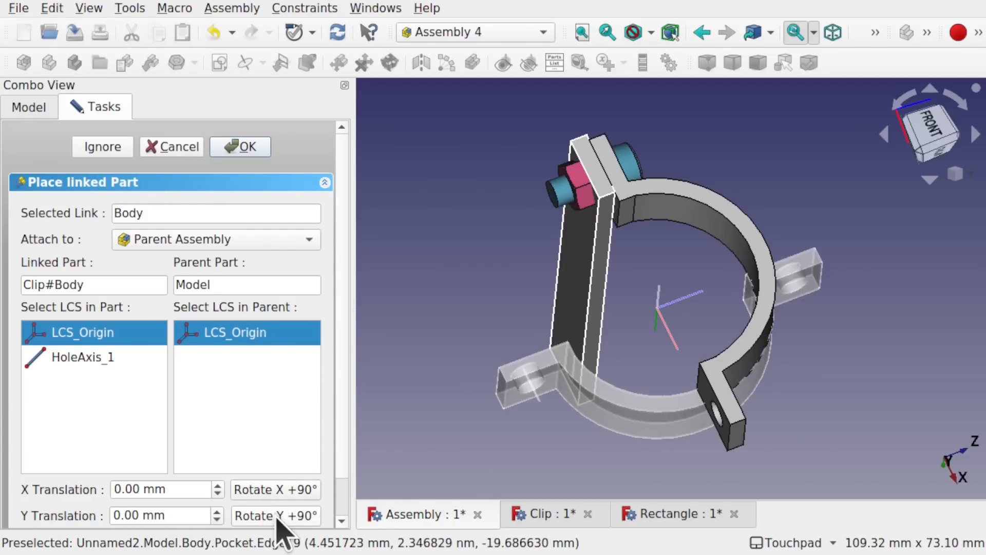
pyautogui.click(278, 516)
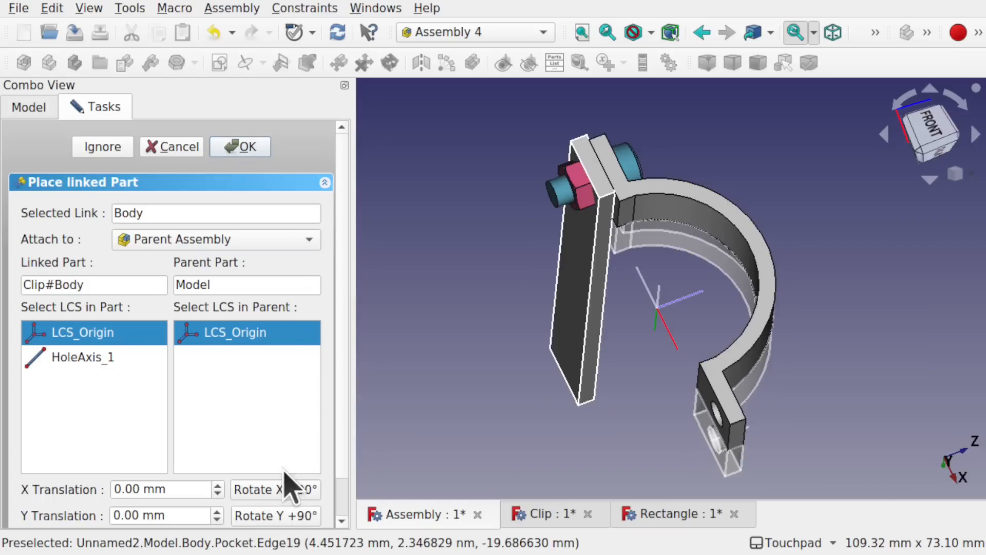
pyautogui.click(263, 492)
pyautogui.click(262, 492)
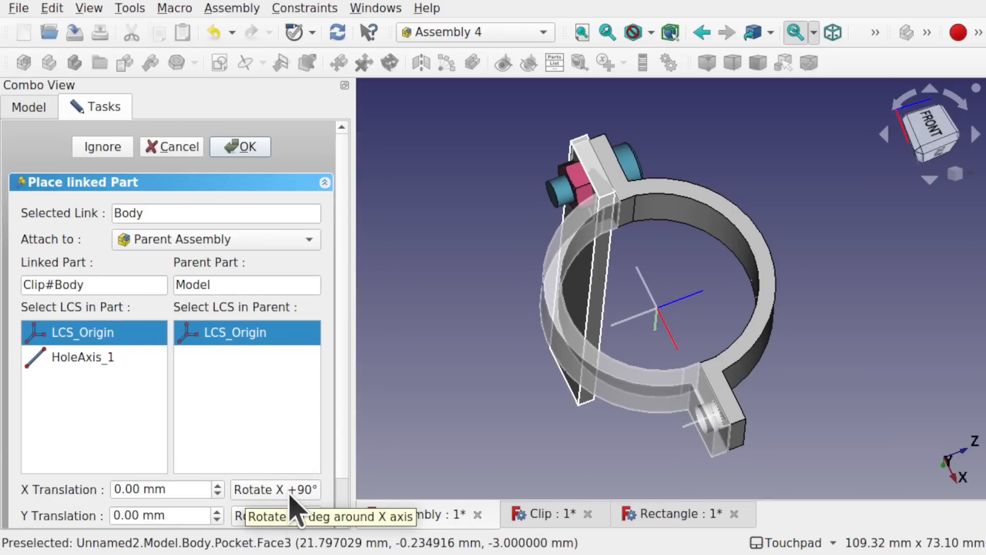
pyautogui.scroll(-1, 344, 462)
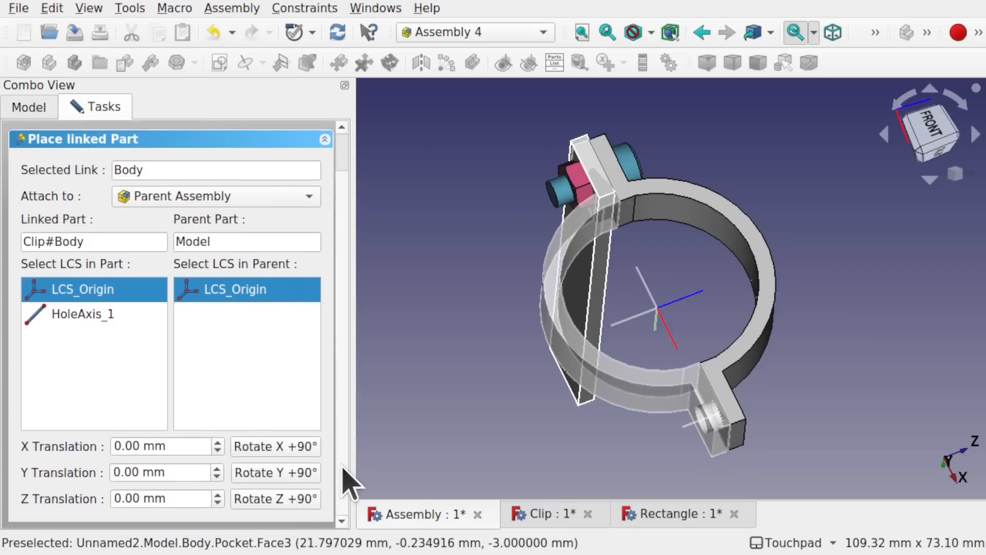
pyautogui.click(273, 499)
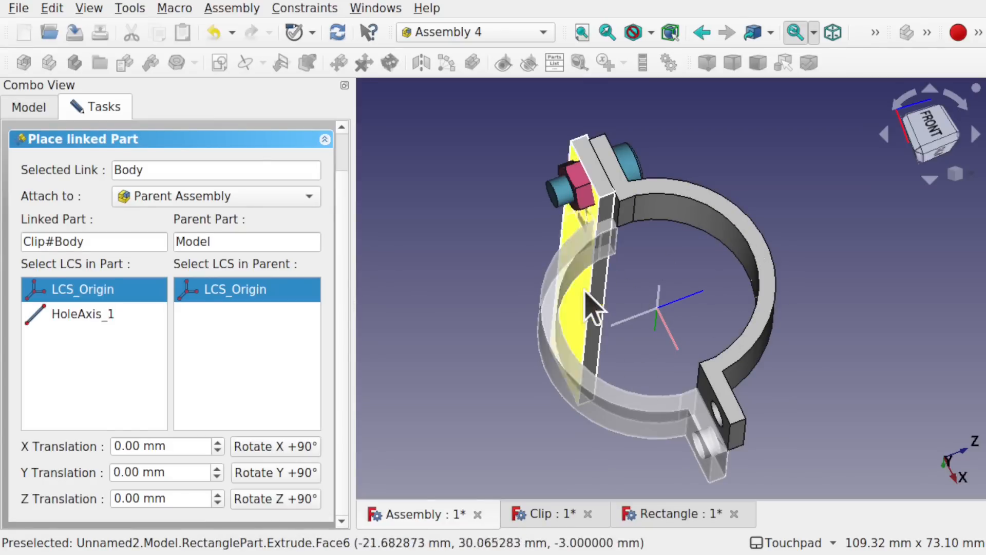
pyautogui.click(280, 501)
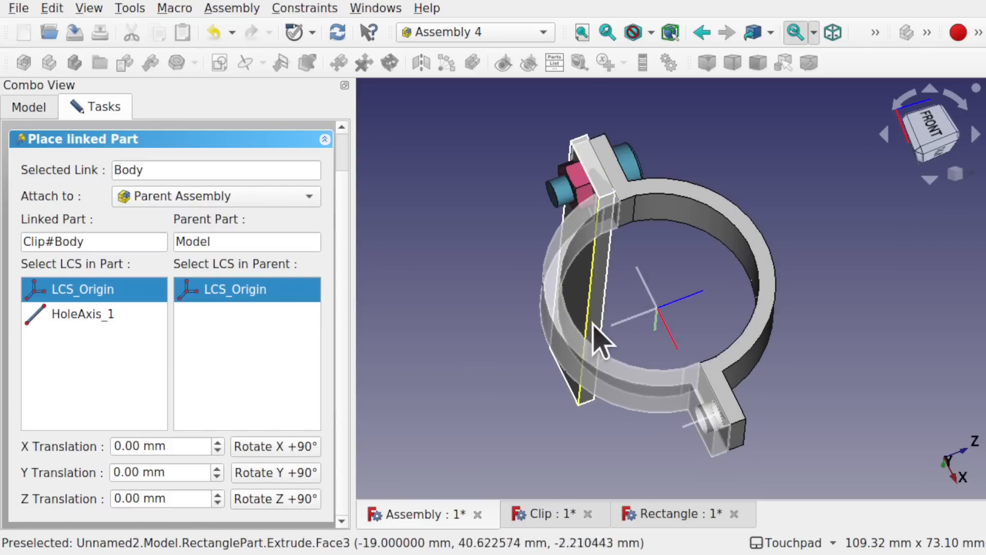
# Set the second clip's Z translation to -3 mm to offset it by the plate's thickness.
pyautogui.click(217, 503)
pyautogui.click(218, 503)
pyautogui.click(218, 504)
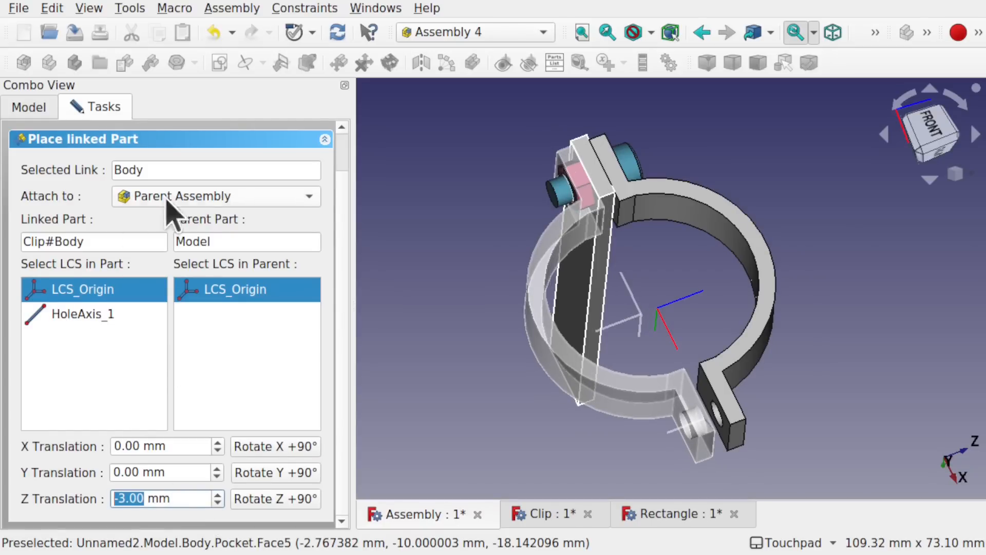
# Reattach the second clip to the first Clip by matching HoleAxis_1 of both parts.
pyautogui.click(185, 199)
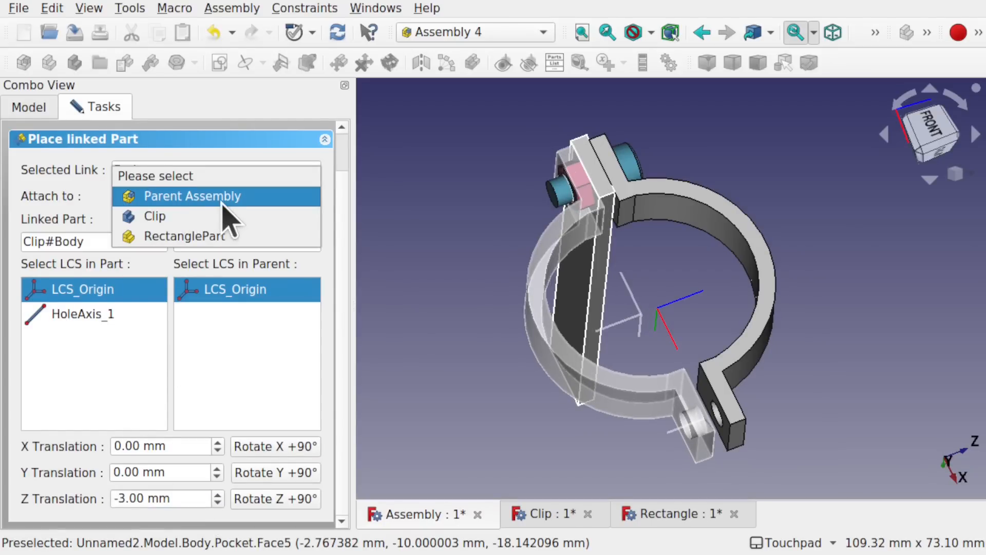
pyautogui.click(225, 216)
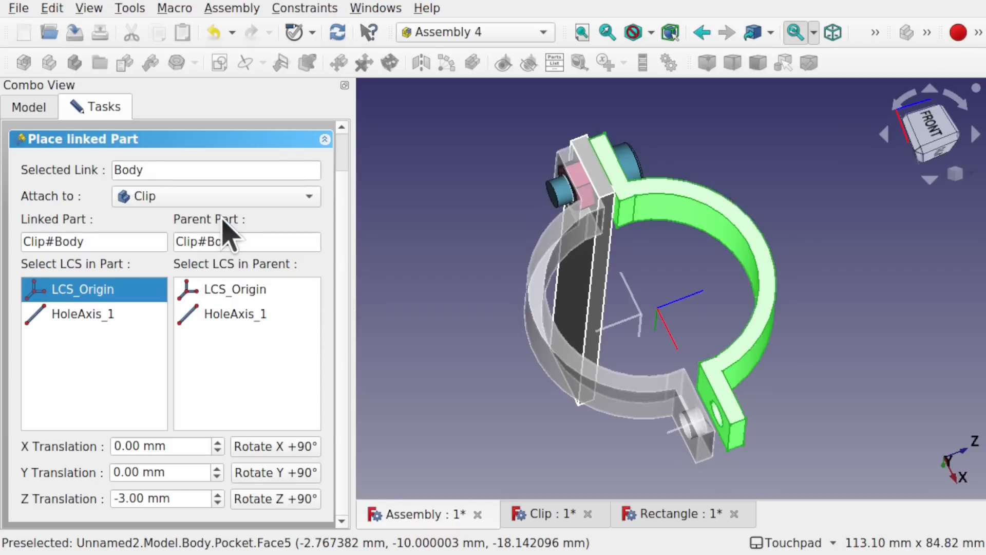
pyautogui.click(98, 316)
pyautogui.click(233, 314)
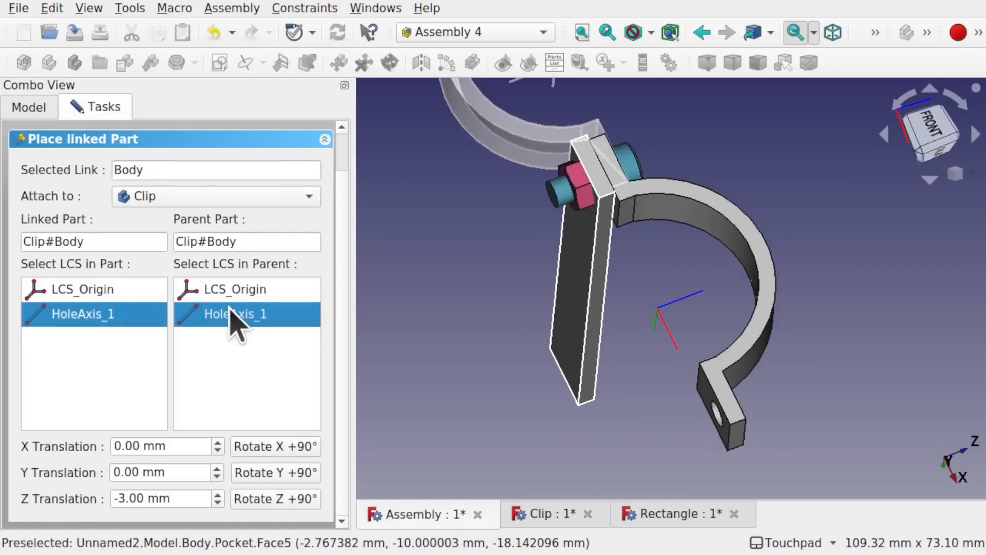
# Try rotating the second clip about the X axis in 90° increments around its hole attachment.
pyautogui.scroll(-5, 596, 152)
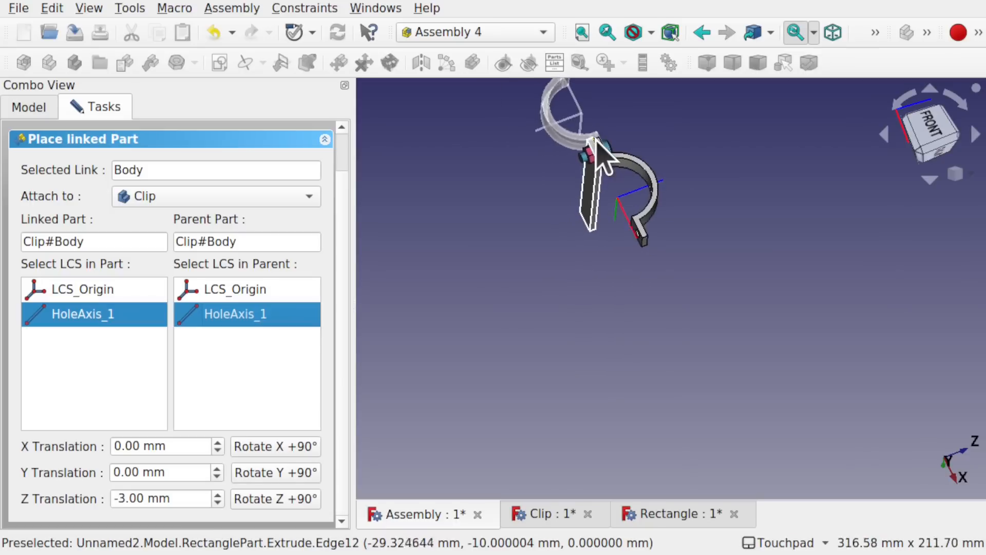
pyautogui.scroll(2, 595, 152)
pyautogui.scroll(8, 597, 145)
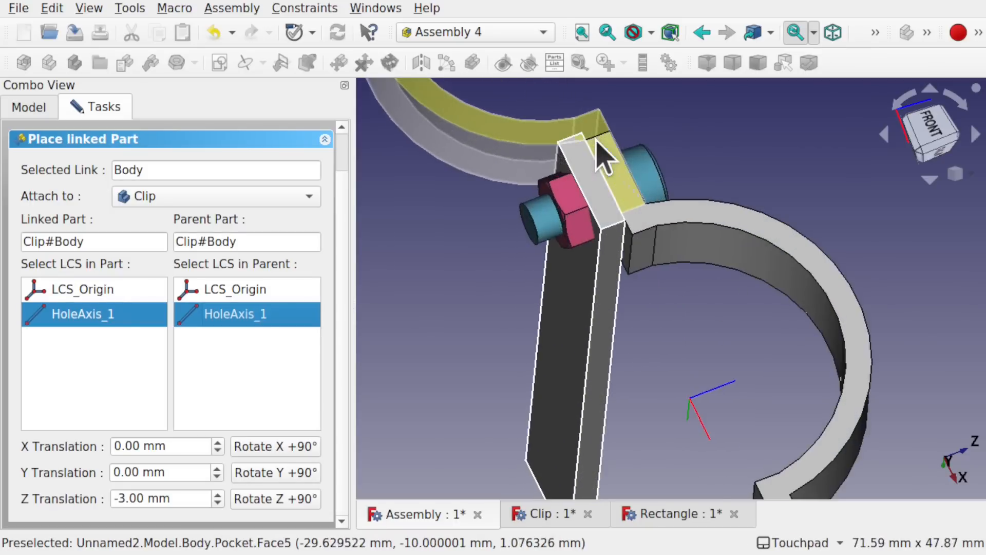
pyautogui.scroll(-4, 596, 144)
pyautogui.click(265, 450)
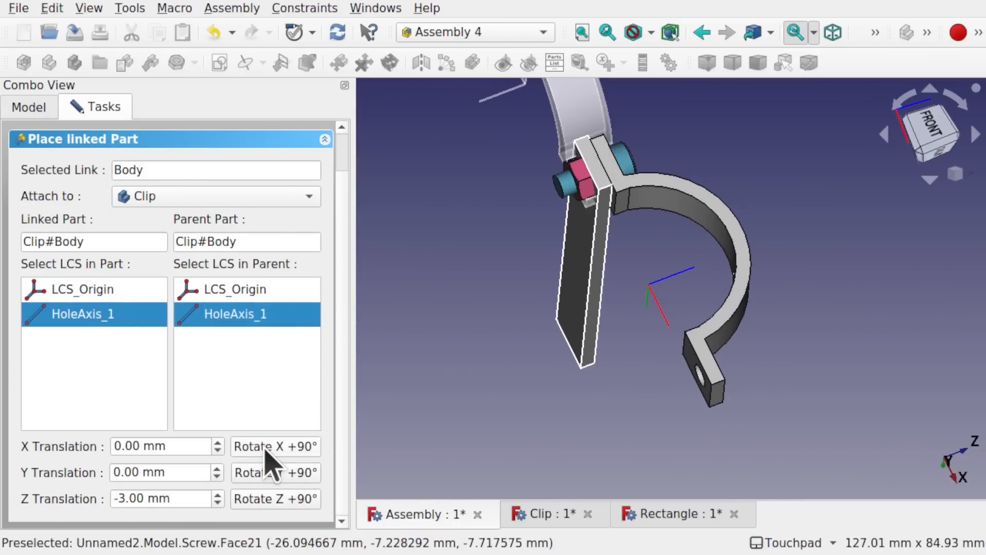
pyautogui.click(265, 450)
pyautogui.click(265, 450)
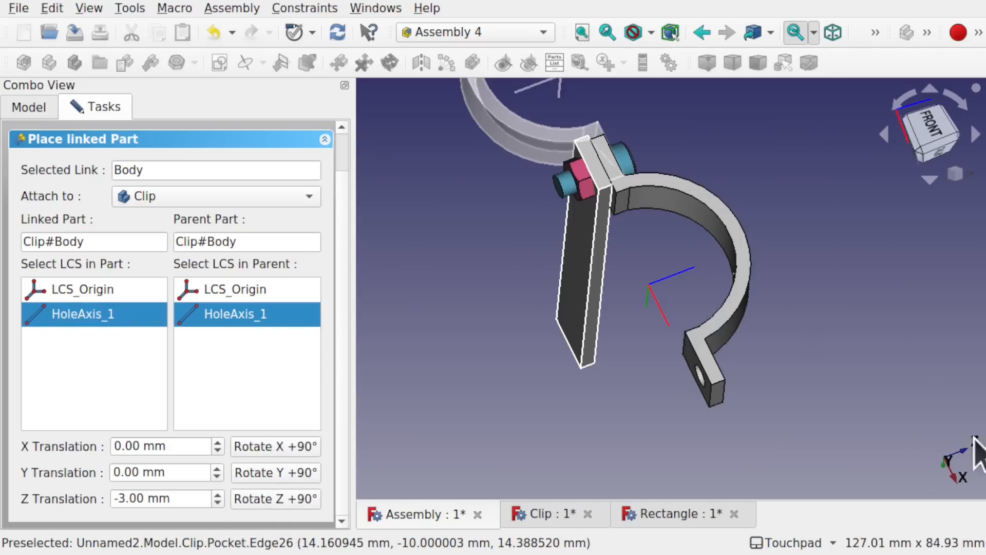
# Try rotating the second clip about the Z axis in 90° increments around the shared hole axis.
pyautogui.click(267, 501)
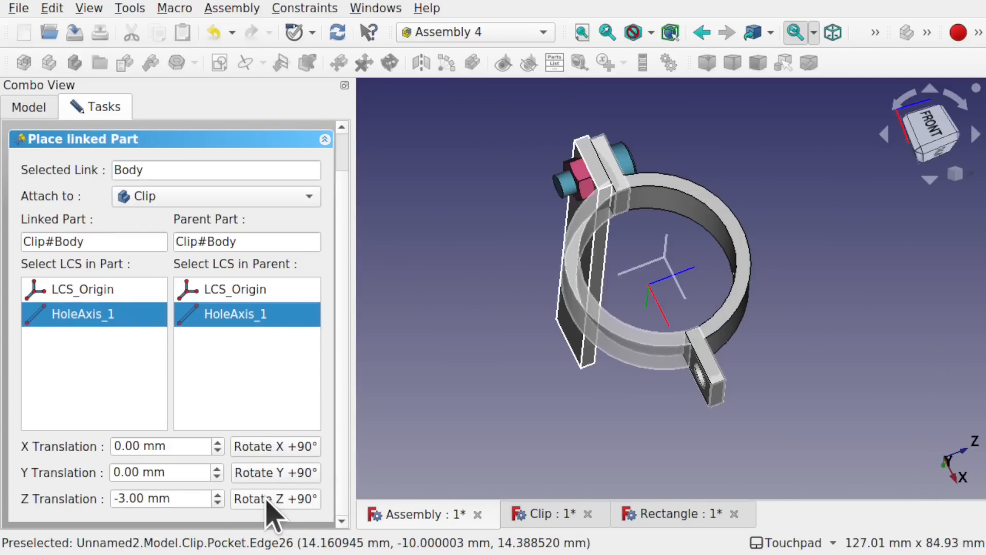
pyautogui.click(268, 499)
pyautogui.click(267, 499)
pyautogui.click(267, 499)
pyautogui.click(267, 499)
pyautogui.click(267, 500)
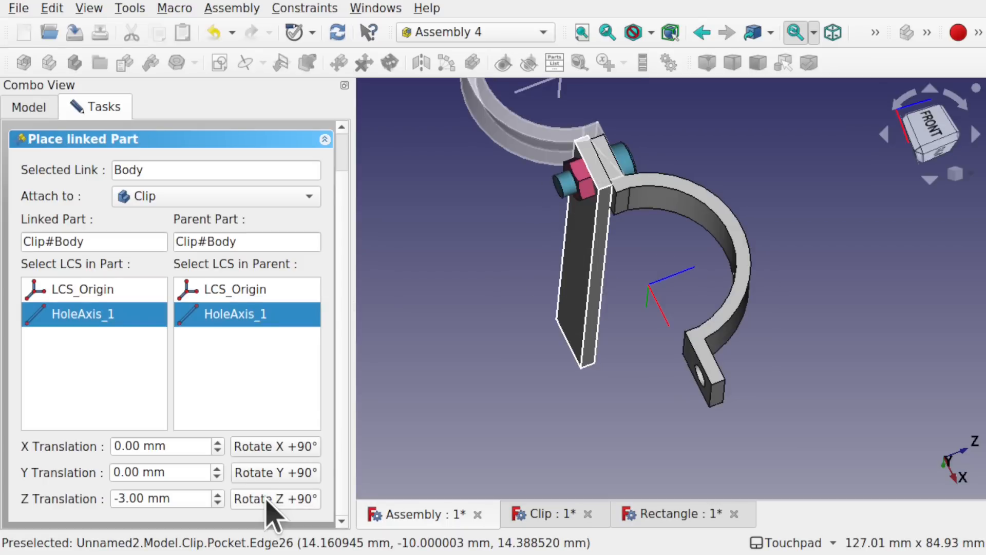
# Set the second clip's Z translation to -9 mm and accept its placement.
pyautogui.click(218, 503)
pyautogui.click(218, 504)
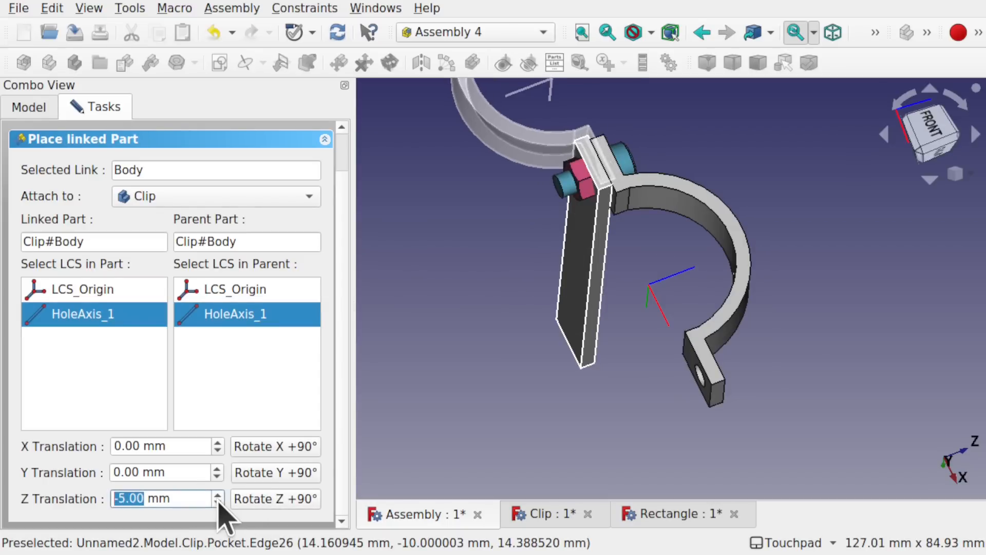
pyautogui.click(218, 503)
pyautogui.click(217, 503)
pyautogui.click(218, 503)
pyautogui.click(218, 503)
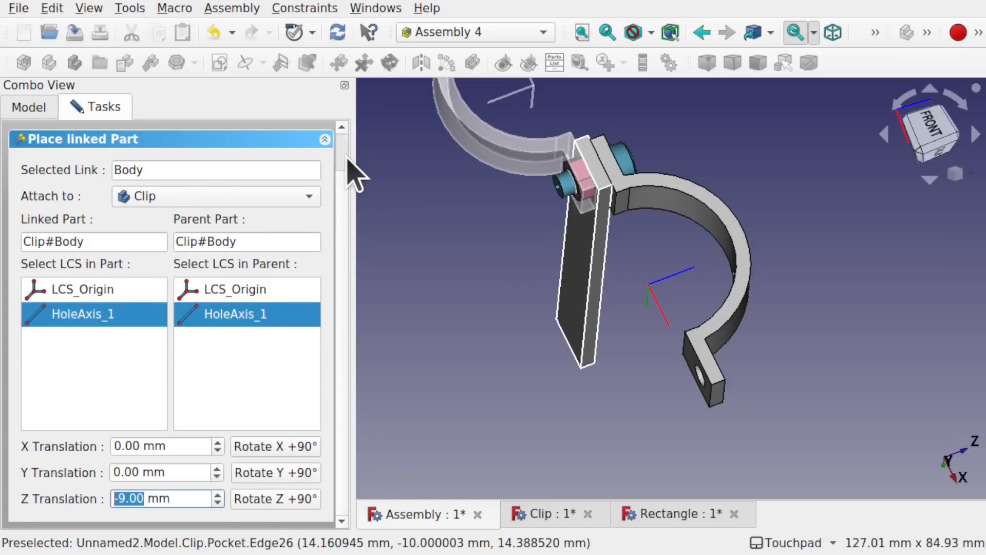
pyautogui.scroll(3, 328, 164)
pyautogui.click(269, 149)
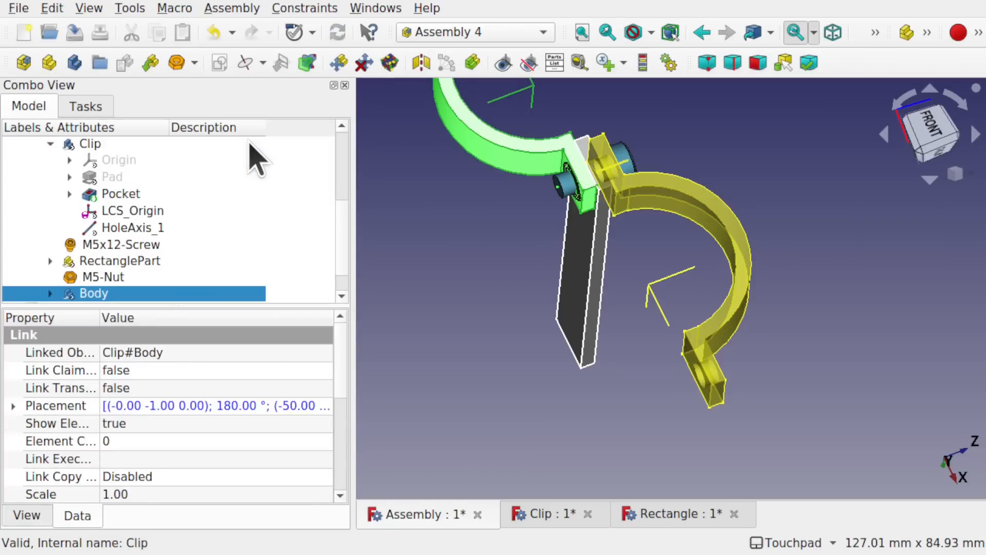
# Set the M5-Nut's Z translation along the Clip's HoleAxis_1 to -12 mm and accept the placement.
pyautogui.click(115, 277)
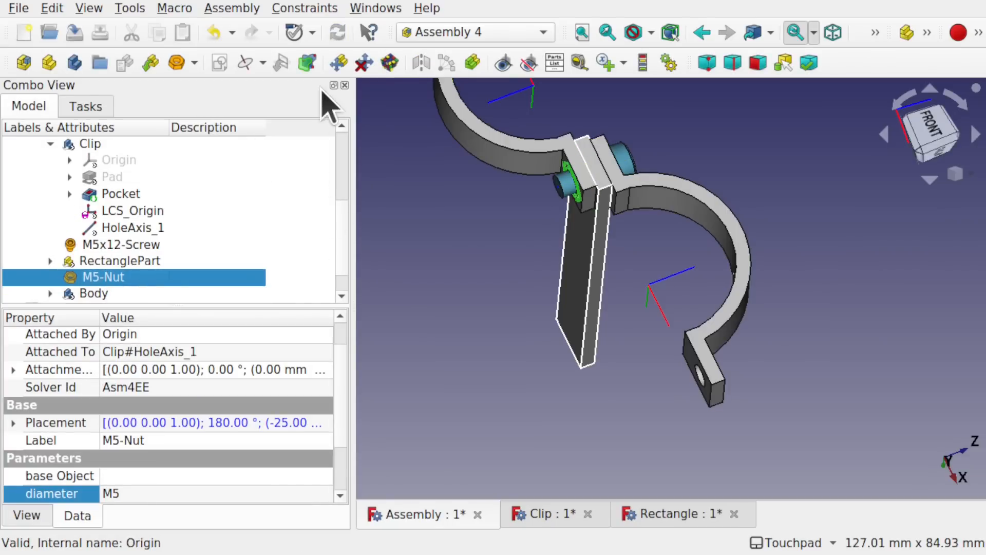
pyautogui.click(339, 64)
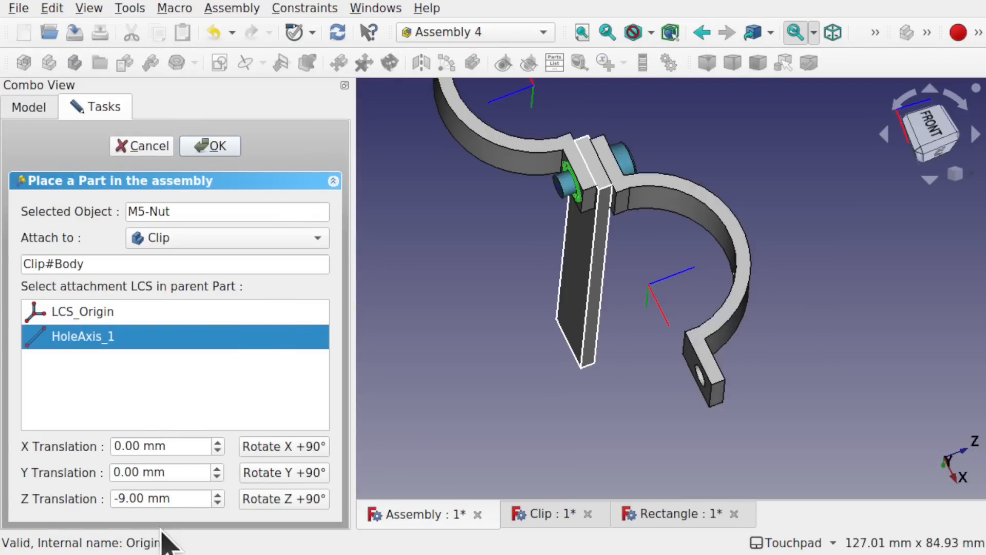
pyautogui.scroll(-3, 219, 503)
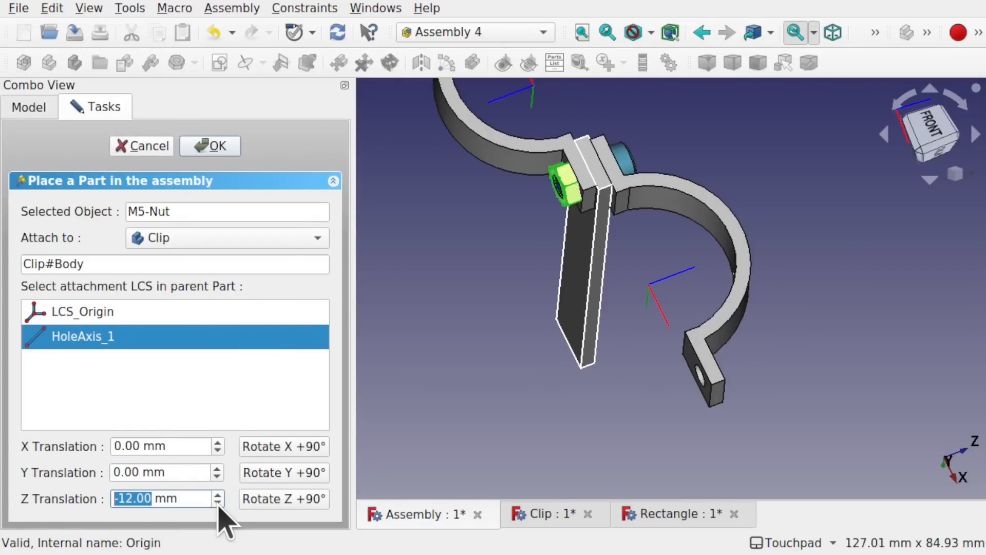
pyautogui.scroll(-1, 218, 506)
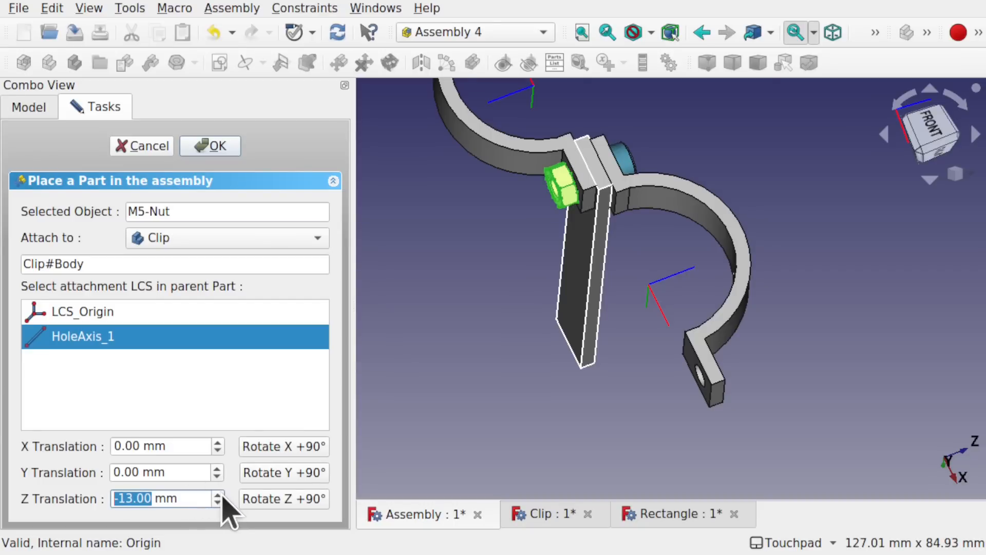
pyautogui.scroll(1, 223, 497)
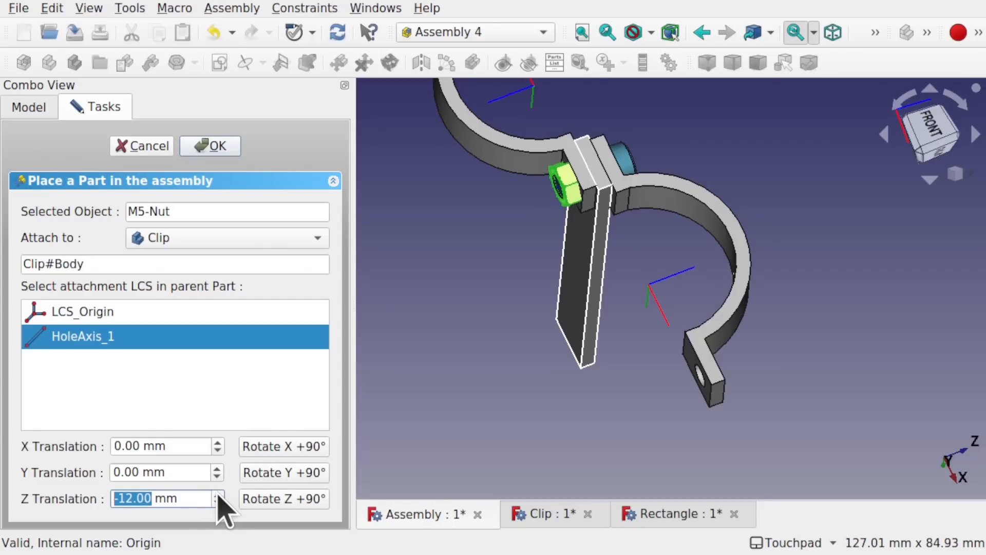
pyautogui.click(210, 146)
# Try to edit the placement of the second clip using its Pocket feature picked in the model.
pyautogui.scroll(-4, 622, 222)
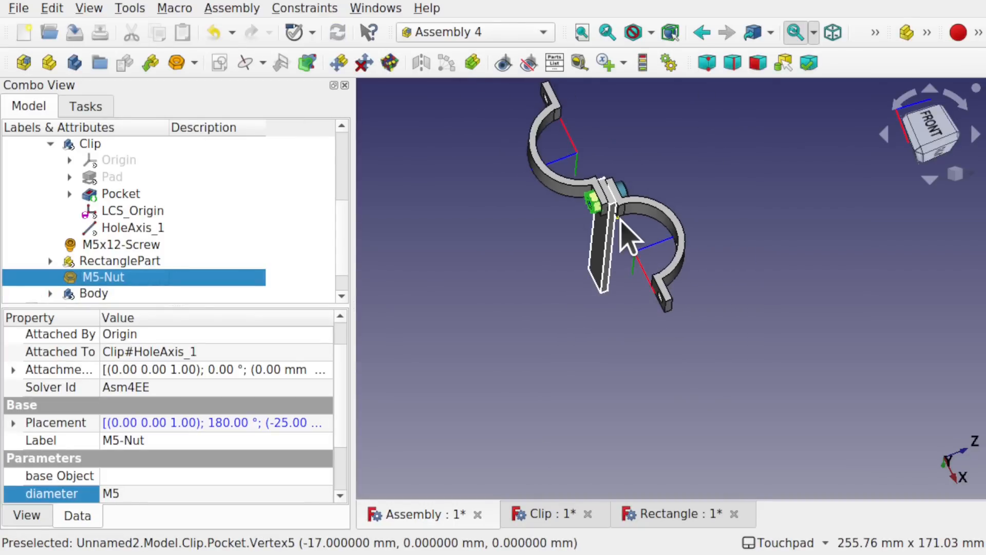
pyautogui.keyDown('alt'); pyautogui.moveTo(585, 248); pyautogui.dragTo(596, 353); pyautogui.keyUp('alt')
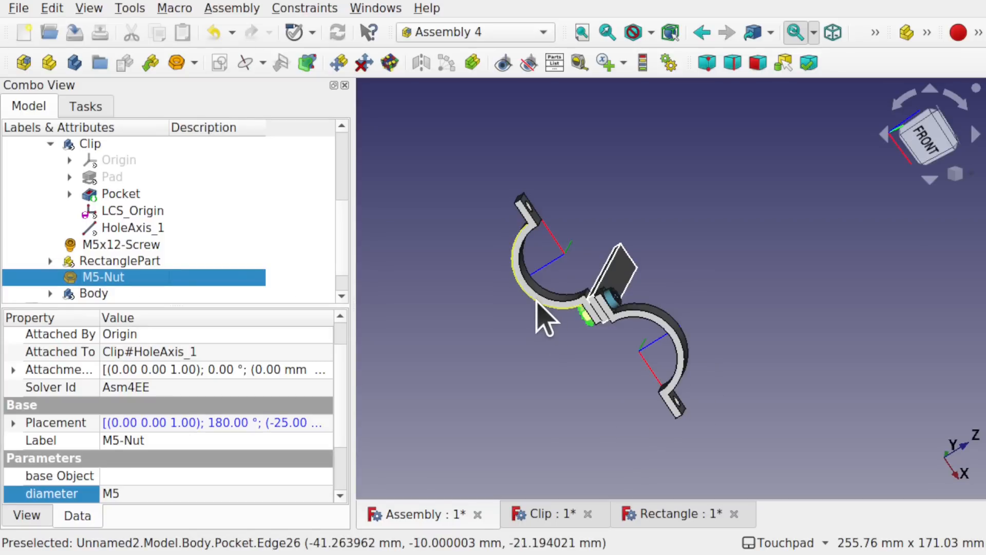
pyautogui.click(544, 334)
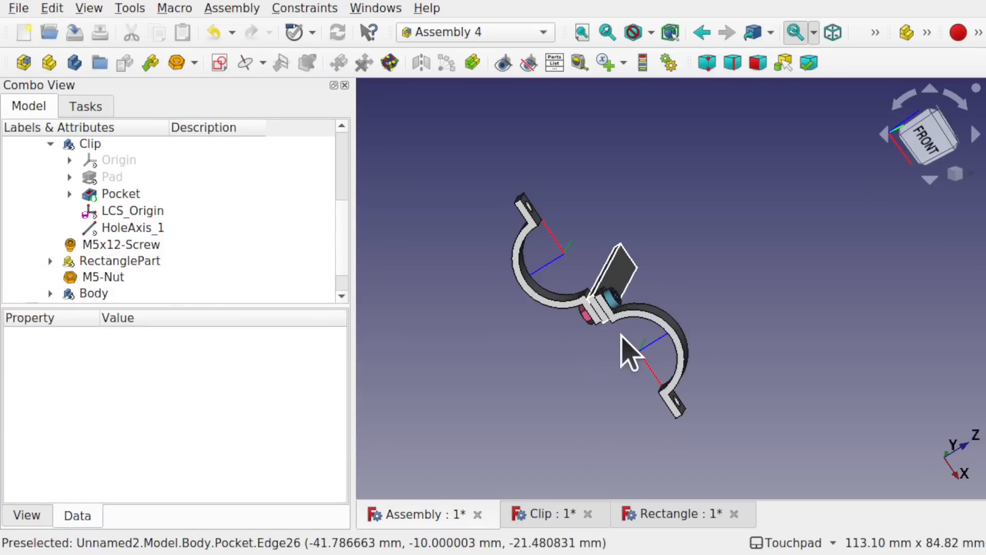
pyautogui.click(545, 302)
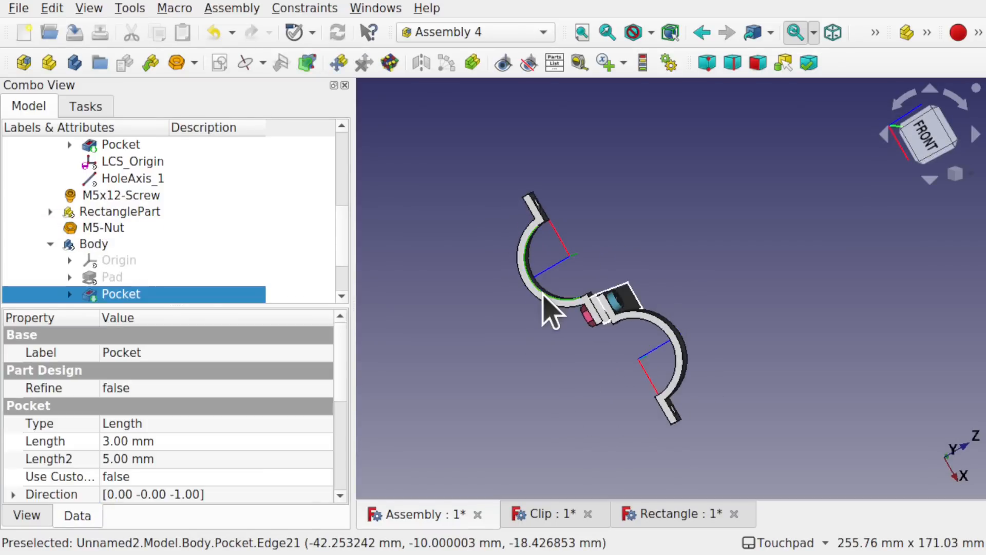
pyautogui.click(337, 60)
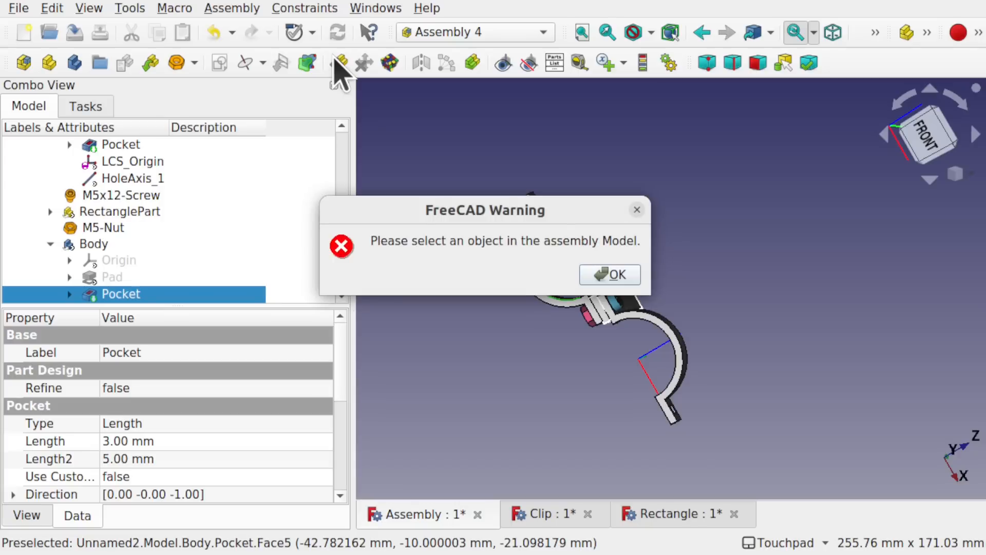
pyautogui.click(609, 274)
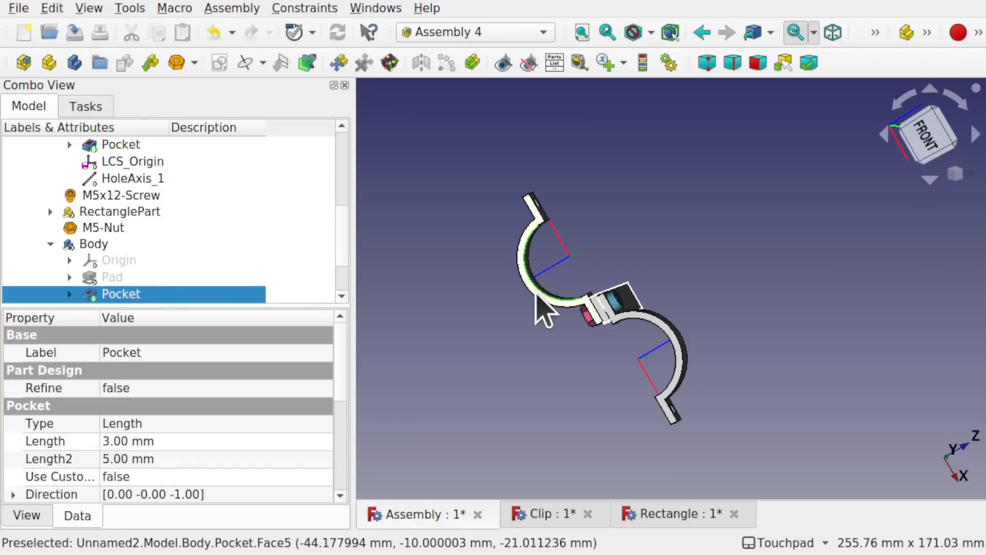
# Rotate the second clip's Body link 180° about Z so it closes the ring, and accept the placement.
pyautogui.click(97, 246)
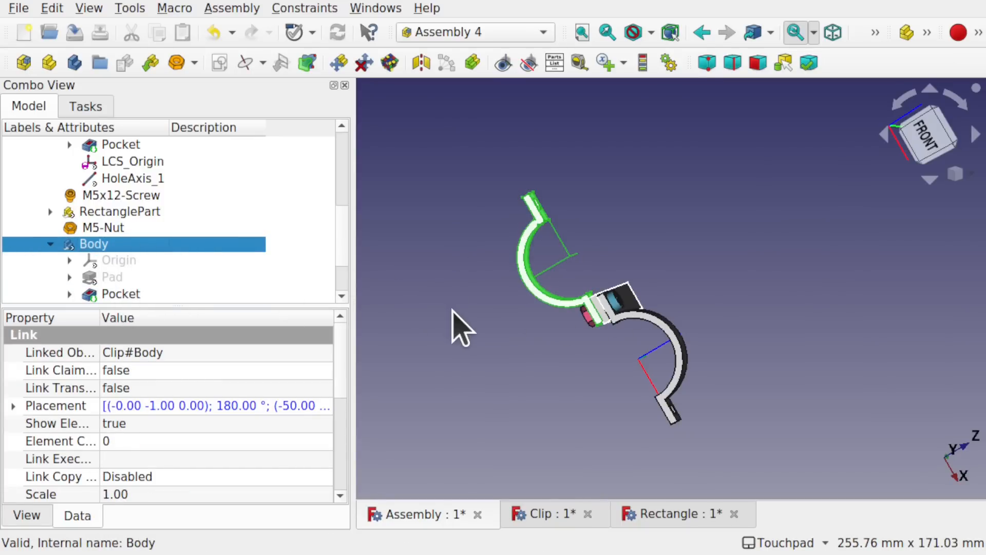
pyautogui.click(339, 62)
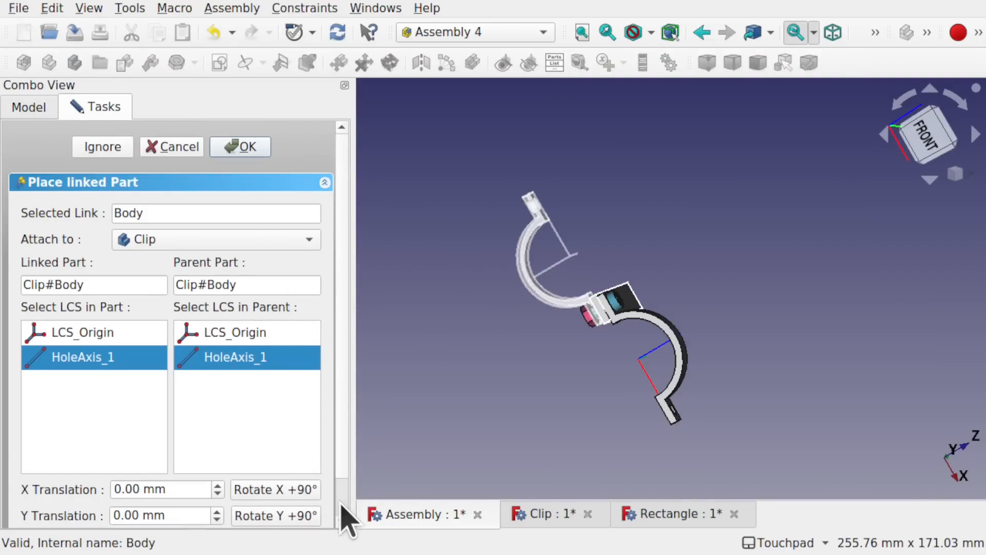
pyautogui.scroll(-2, 342, 506)
pyautogui.click(275, 499)
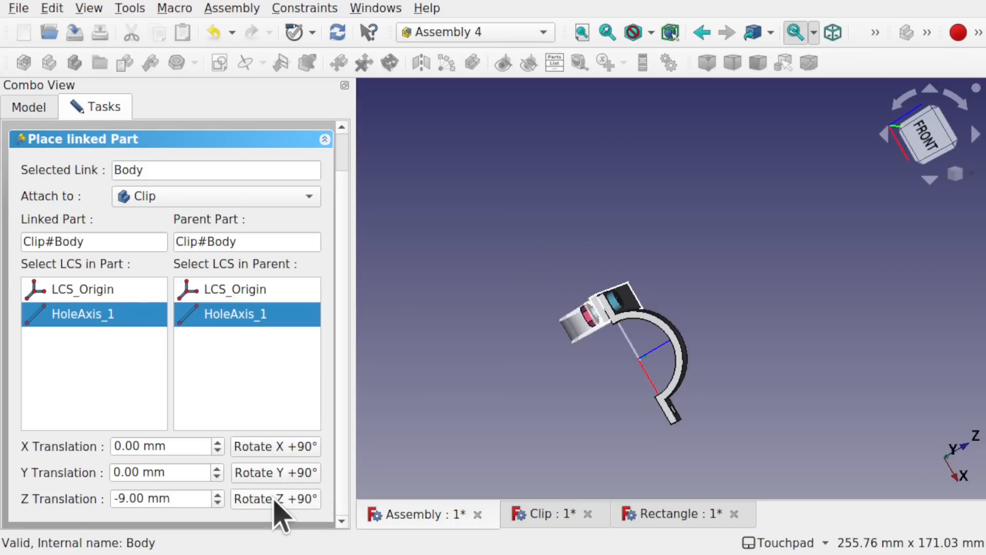
pyautogui.click(274, 500)
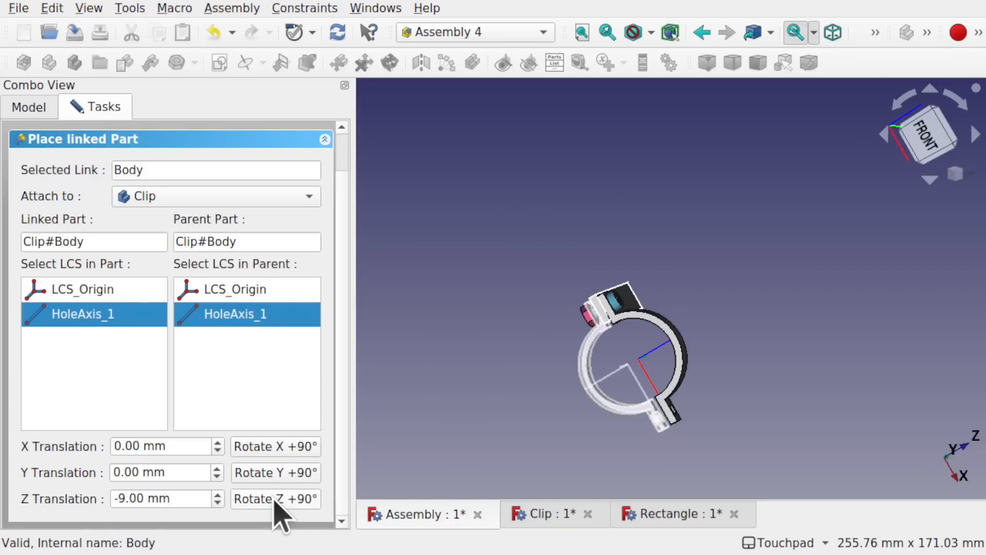
pyautogui.scroll(2, 344, 159)
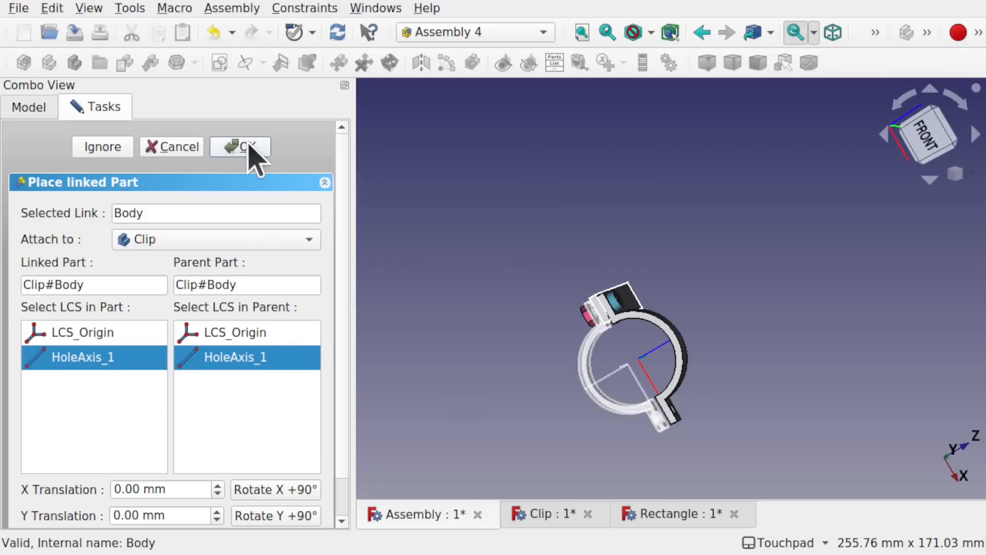
pyautogui.click(242, 148)
# Examine the bolted clips, plate, screw and nut of the assembly from several sides.
pyautogui.moveTo(621, 364); pyautogui.dragTo(672, 414, button='middle')
pyautogui.click(648, 402)
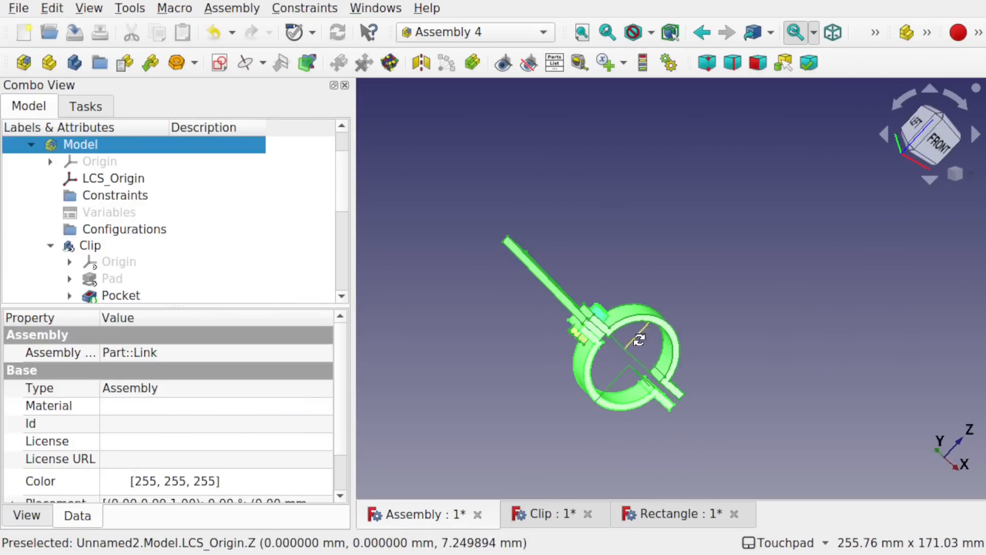
pyautogui.moveTo(637, 337); pyautogui.dragTo(502, 375, button='middle')
pyautogui.click(648, 298)
pyautogui.moveTo(627, 276); pyautogui.dragTo(636, 209, button='middle')
pyautogui.scroll(5, 560, 311)
pyautogui.moveTo(690, 309); pyautogui.dragTo(687, 255, button='middle')
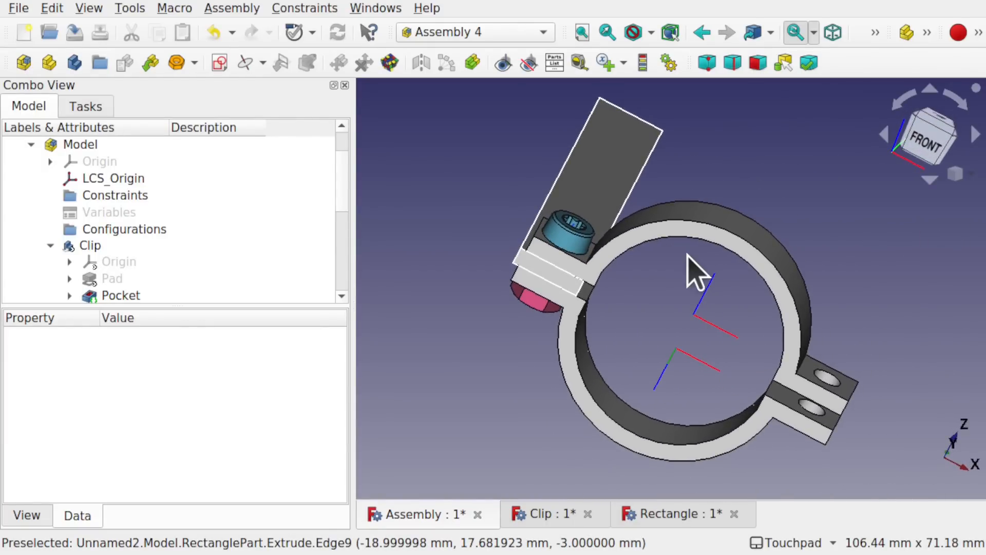
# Save the assembly together with its dependent Clip and Rectangle files.
pyautogui.hotkey('ctrl', 's')
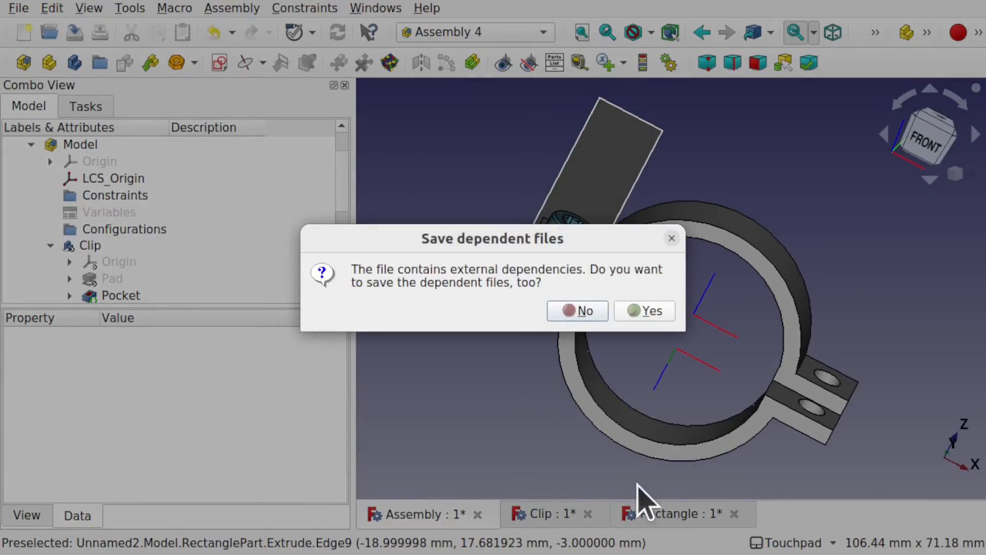
pyautogui.click(644, 312)
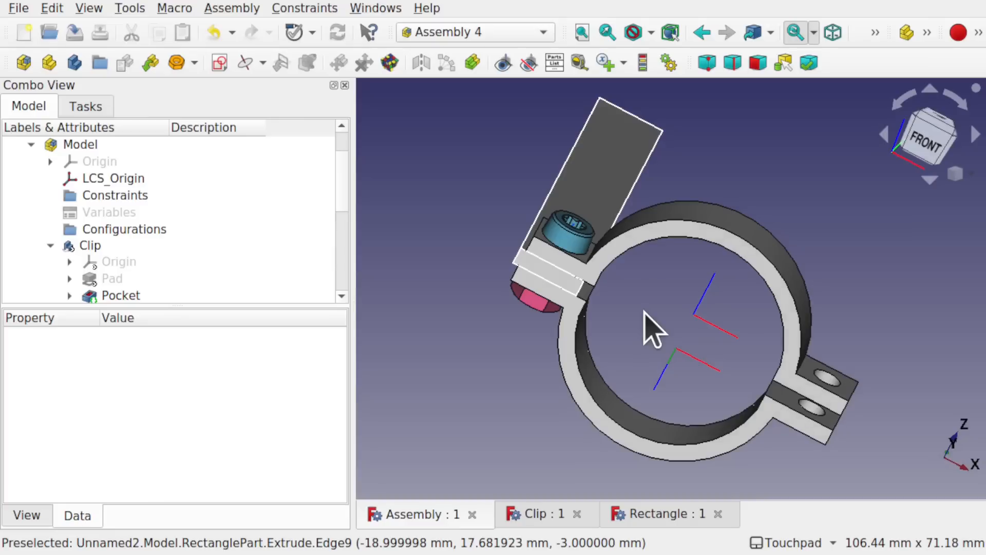